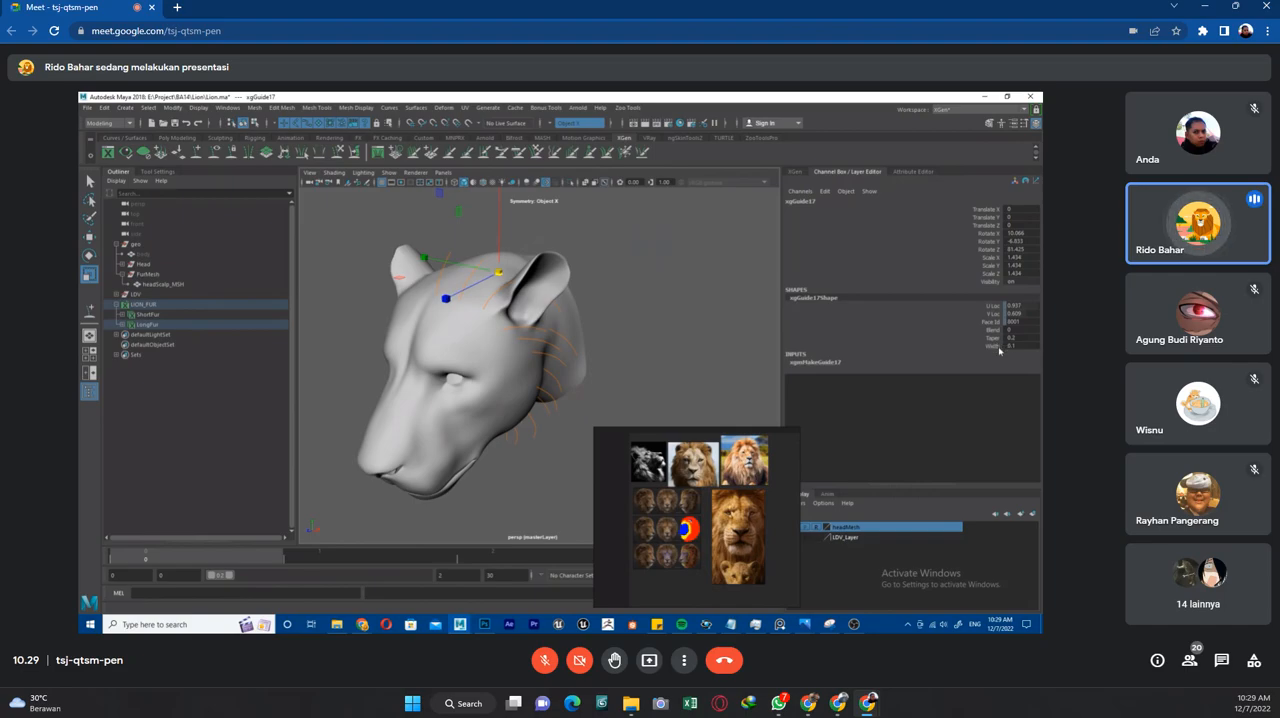
Select all the fur guides around the lion's head and increase their width.
scroll(487, 275, down, 3)
drag(442, 254, 595, 430)
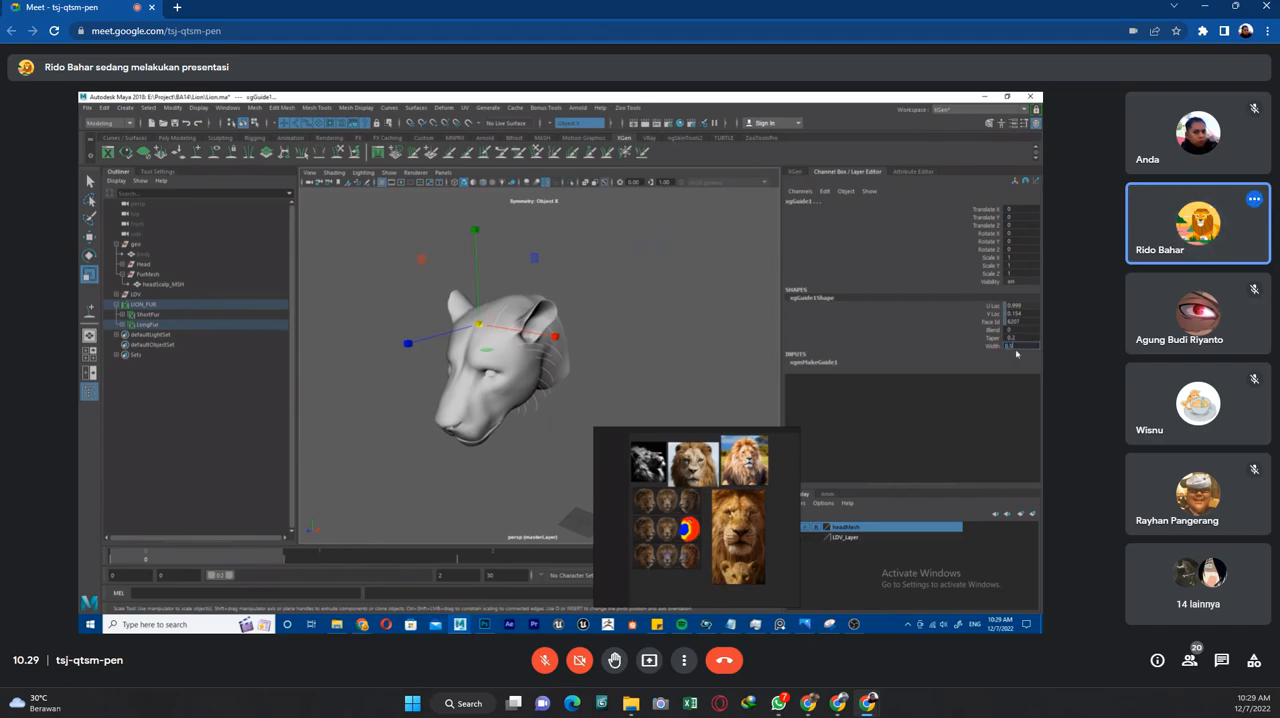
key(Return)
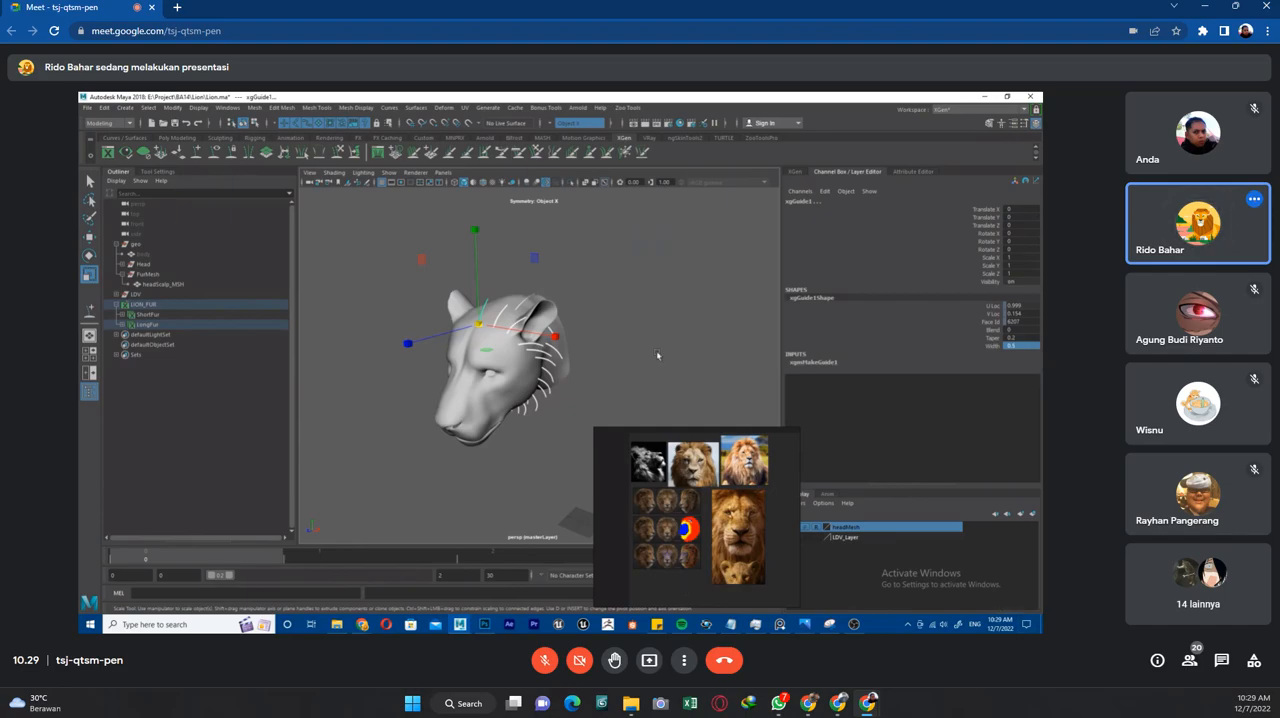
Rotate the rear guide on top of the head, behind the ears, so it follows the scalp.
click(628, 283)
scroll(628, 284, up, 4)
mouse_move(603, 326)
alt+mouse_down()
mouse_move(614, 366)
mouse_move(660, 346)
mouse_move(695, 358)
mouse_move(597, 331)
alt+mouse_up()
click(545, 241)
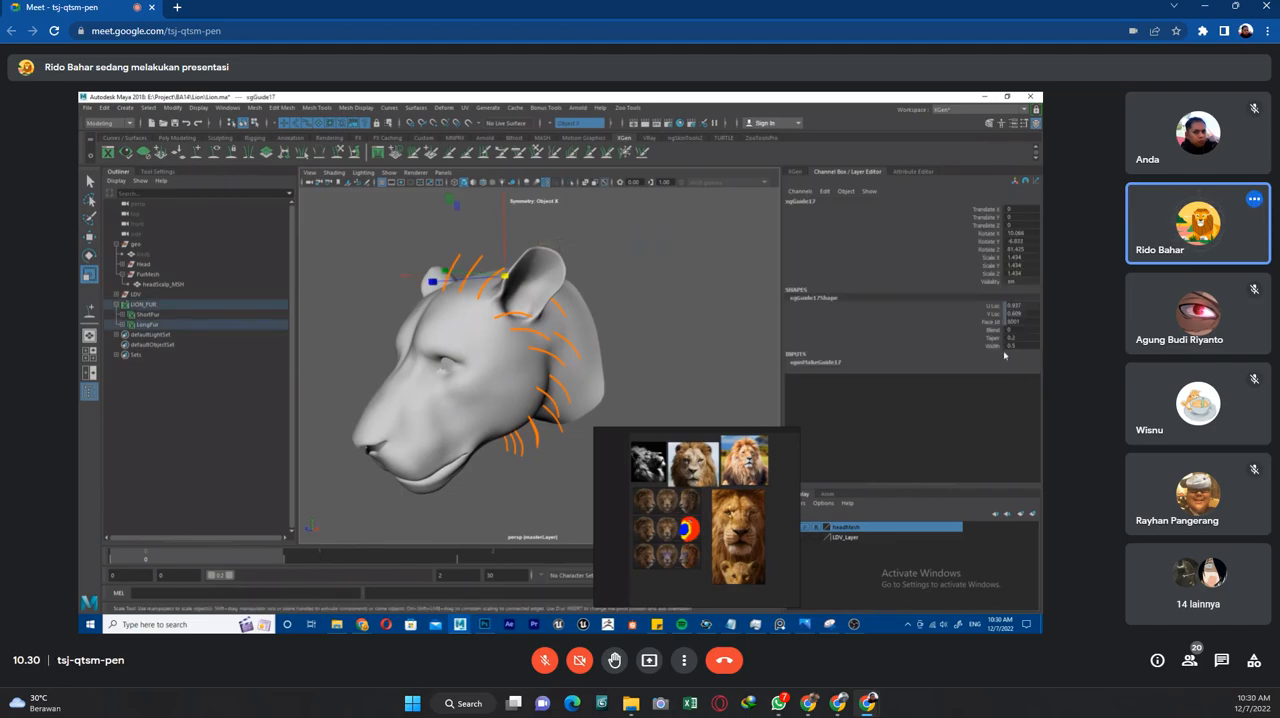
alt+drag(694, 327, 654, 320)
key(e)
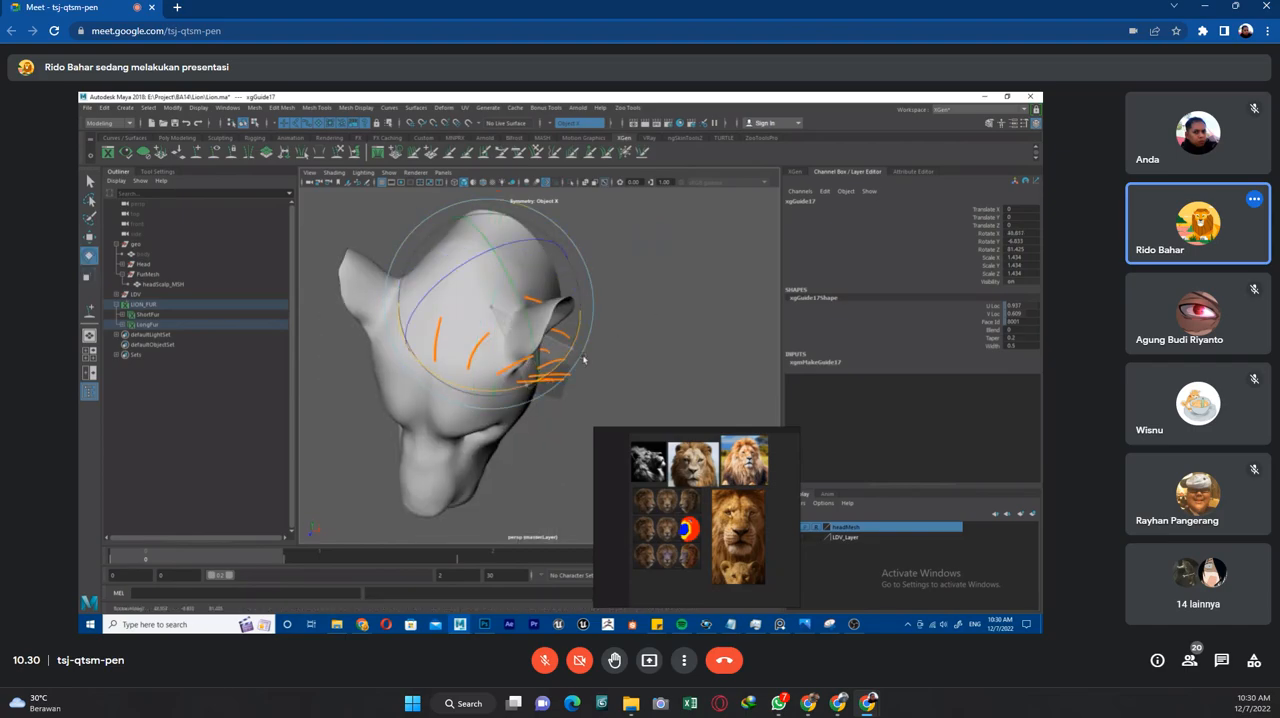
click(634, 347)
alt+drag(634, 347, 547, 260)
alt+drag(654, 277, 723, 337)
key(q)
click(669, 241)
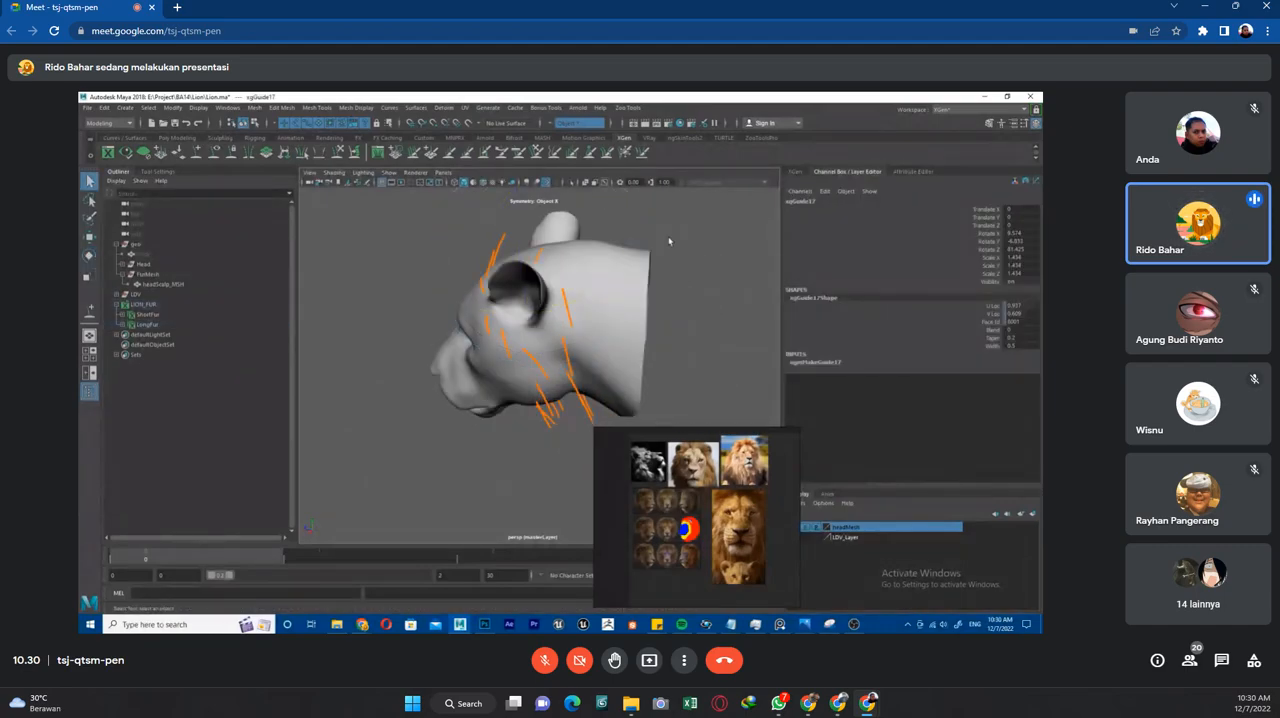
Copy the guide shape from the front crown guide and paste it onto the rear guide on top of the head.
click(505, 241)
right_drag(505, 241, 541, 243)
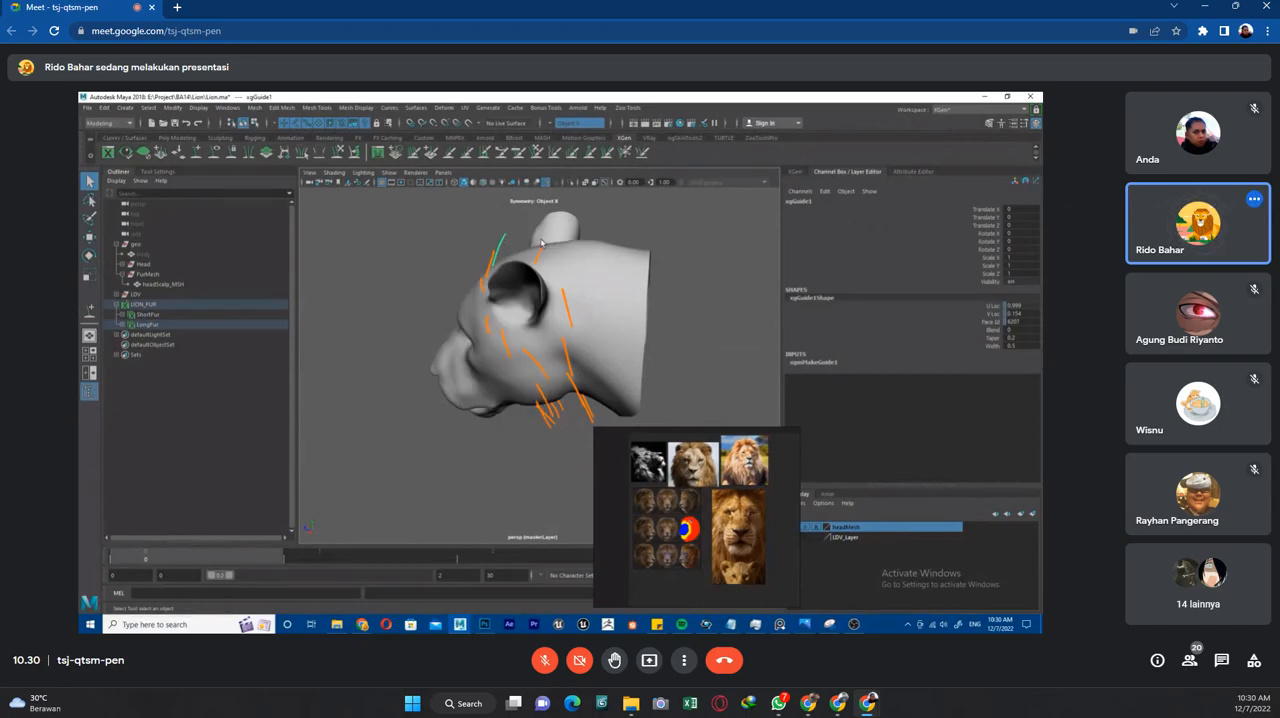
click(542, 254)
right_click(541, 253)
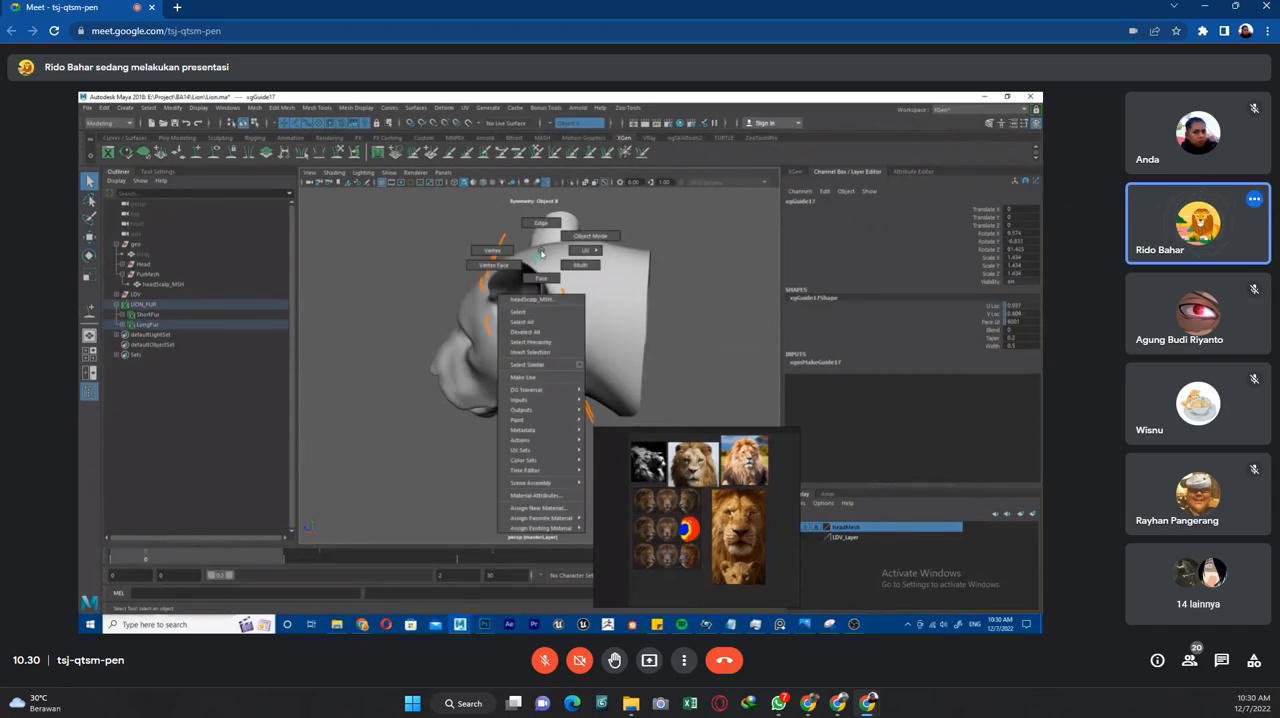
scroll(542, 253, up, 3)
alt+middle_drag(543, 253, 546, 363)
scroll(546, 363, up, 3)
alt+drag(546, 363, 569, 314)
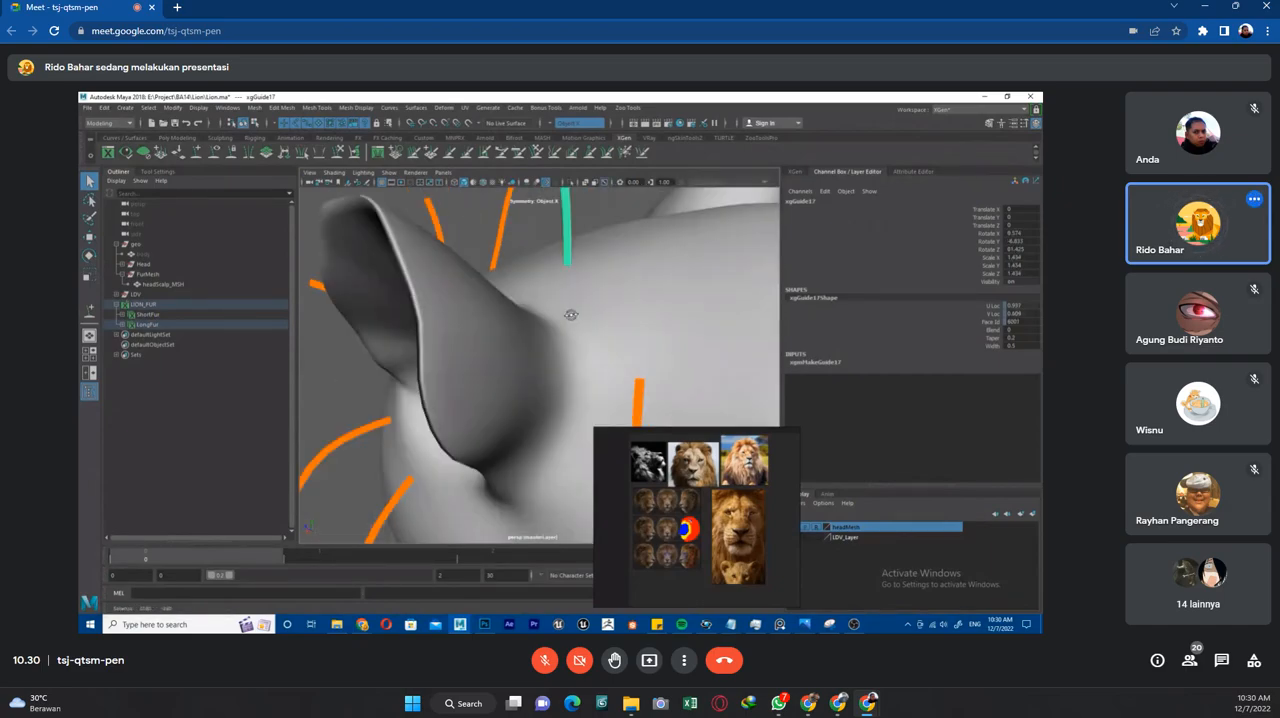
right_click(570, 234)
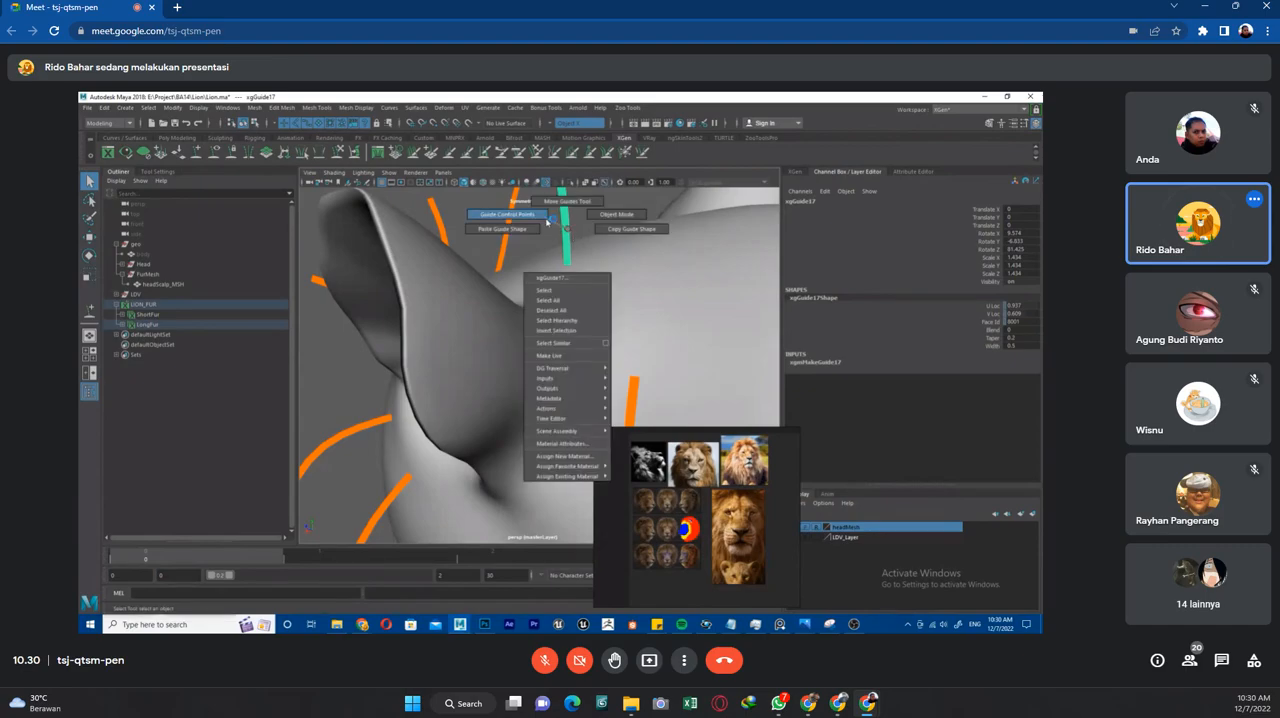
right_drag(536, 232, 533, 232)
Reselect all the guides on the head and set one common width for them.
scroll(560, 245, down, 5)
alt+drag(600, 262, 638, 343)
click(714, 288)
scroll(714, 288, down, 5)
alt+middle_drag(638, 343, 637, 315)
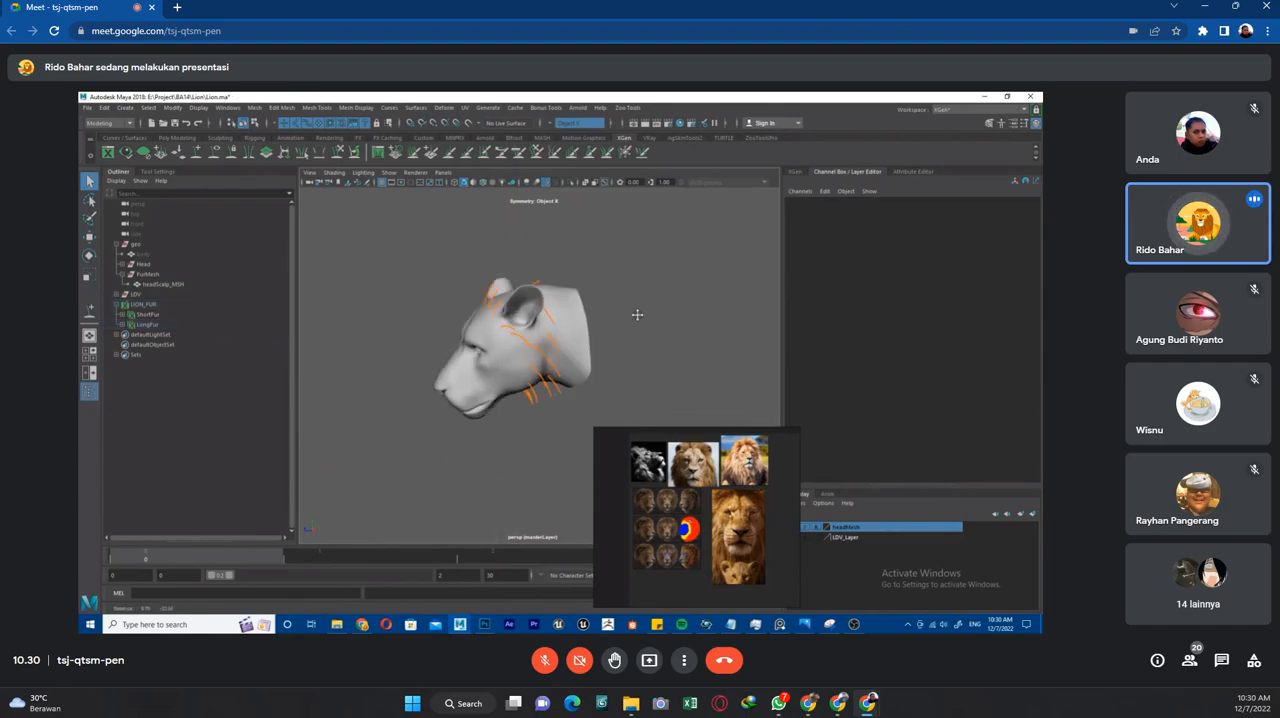
scroll(637, 315, up, 2)
drag(456, 234, 618, 446)
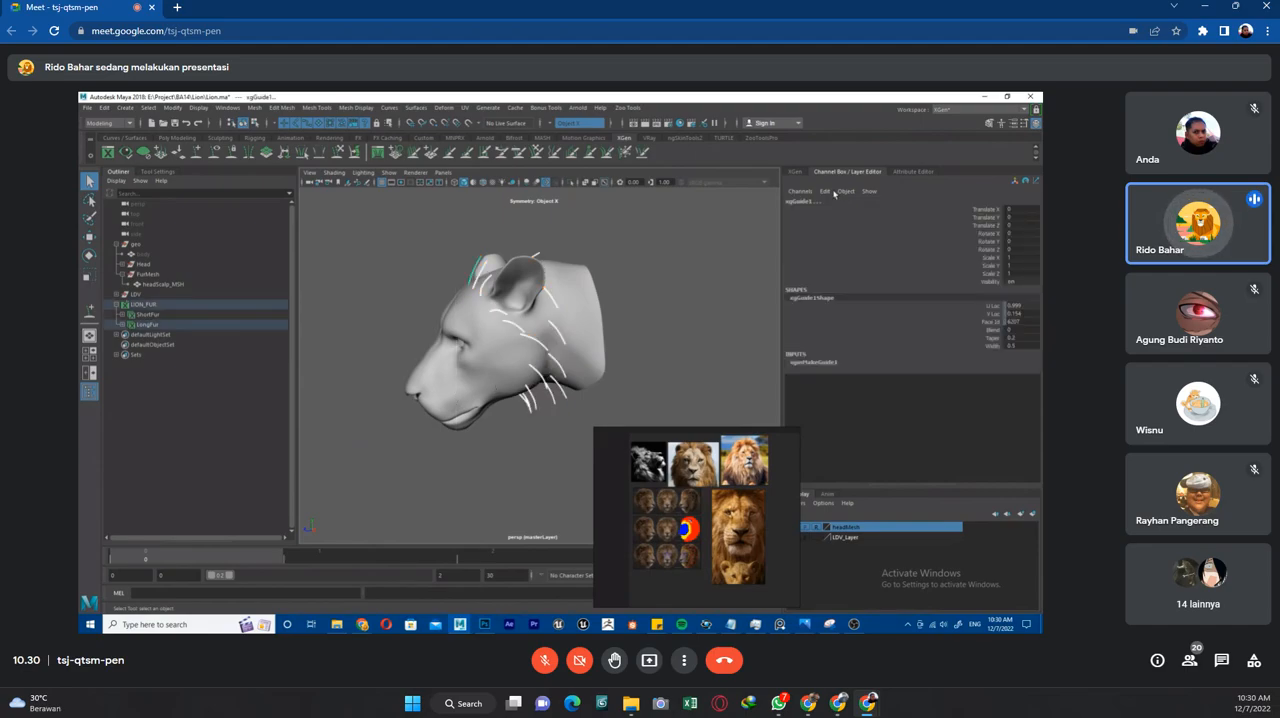
click(1021, 346)
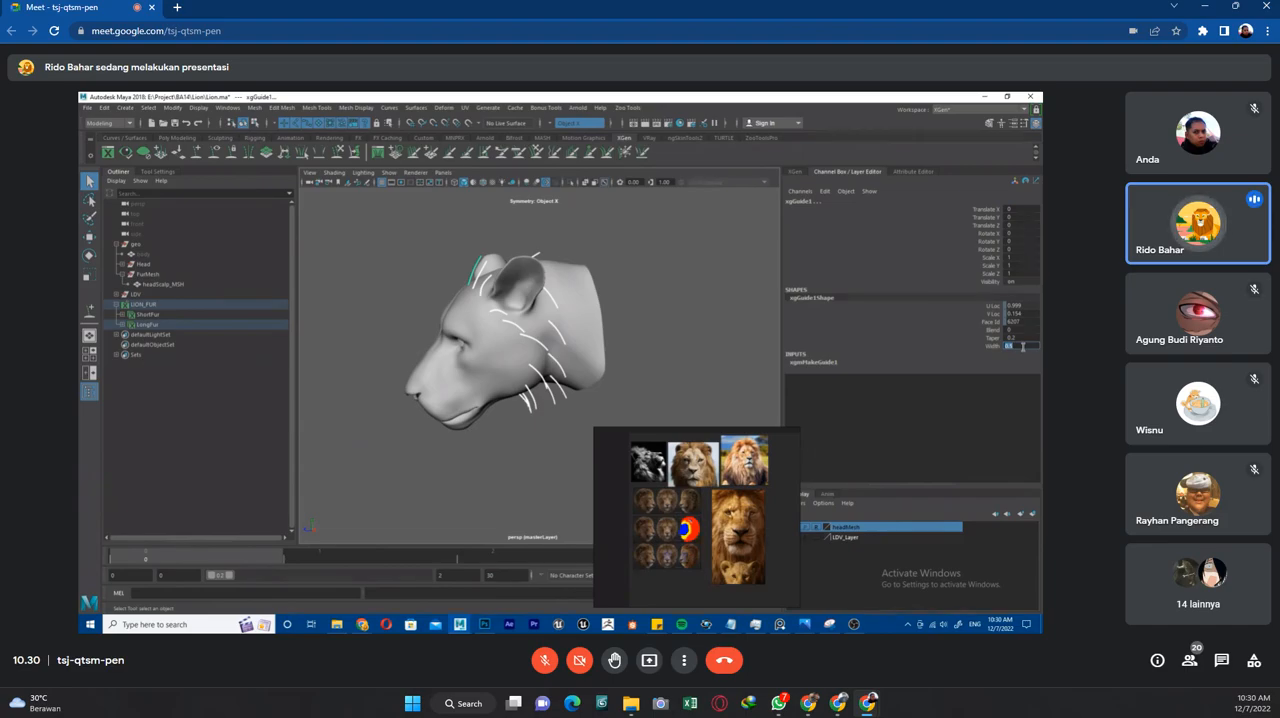
key(Return)
click(677, 306)
alt+drag(610, 333, 676, 284)
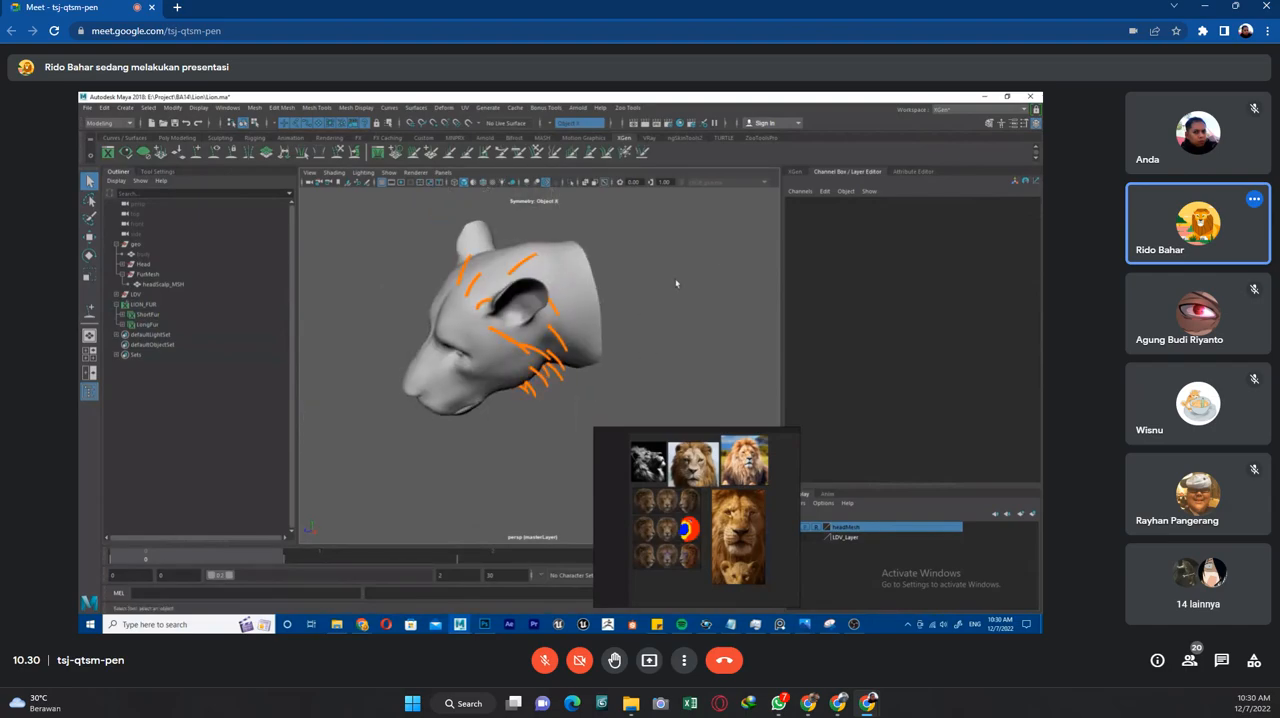
Add new LongFur guides along the rear of the neck.
click(801, 172)
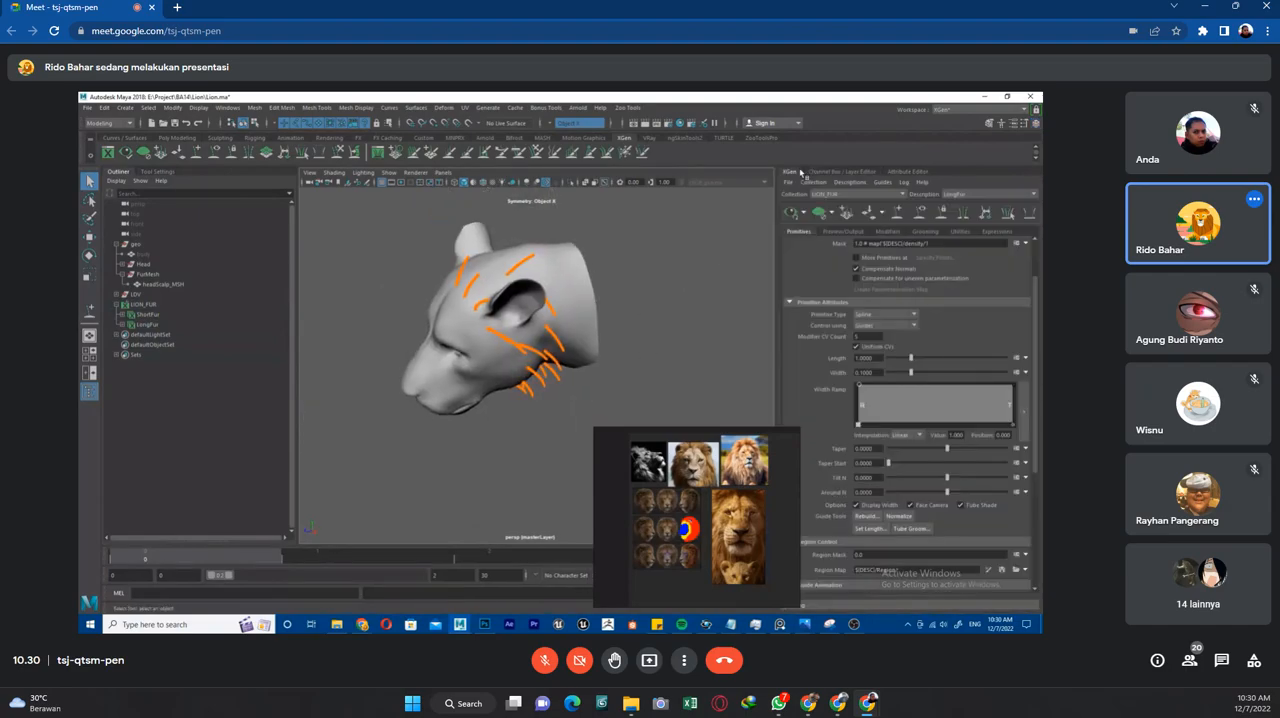
click(903, 213)
alt+drag(591, 242, 571, 284)
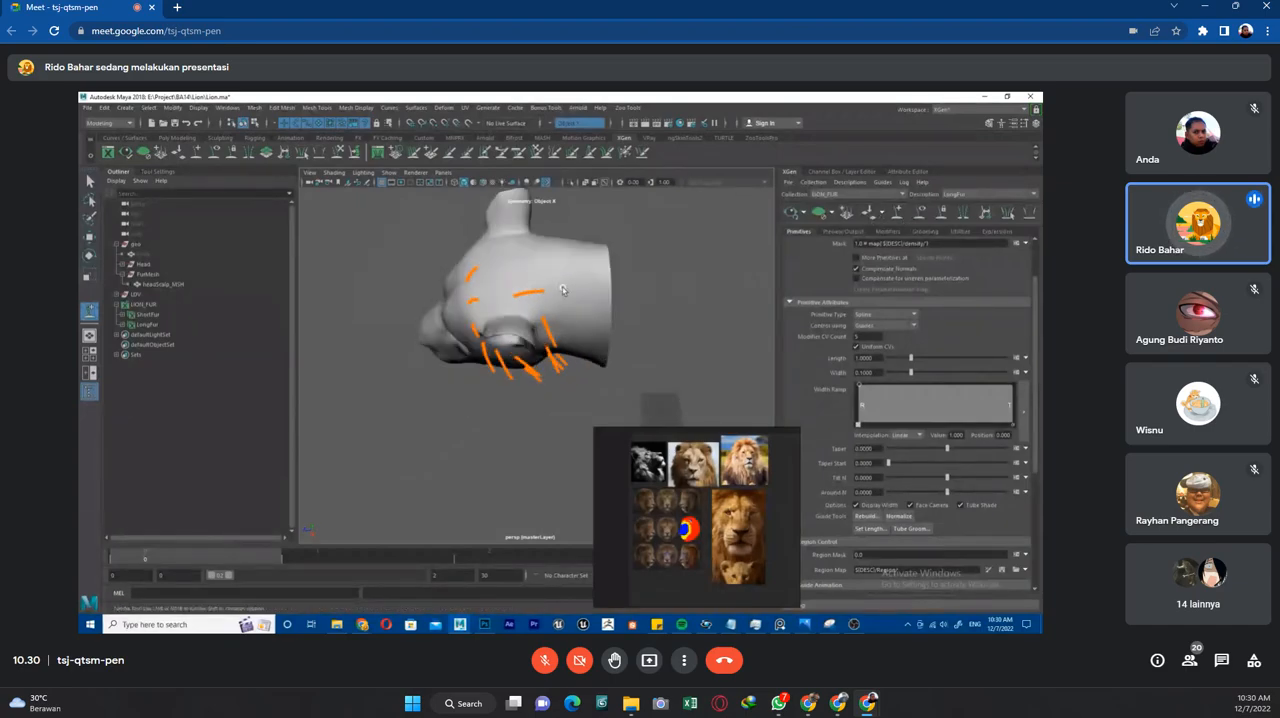
key(q)
alt+drag(651, 322, 635, 301)
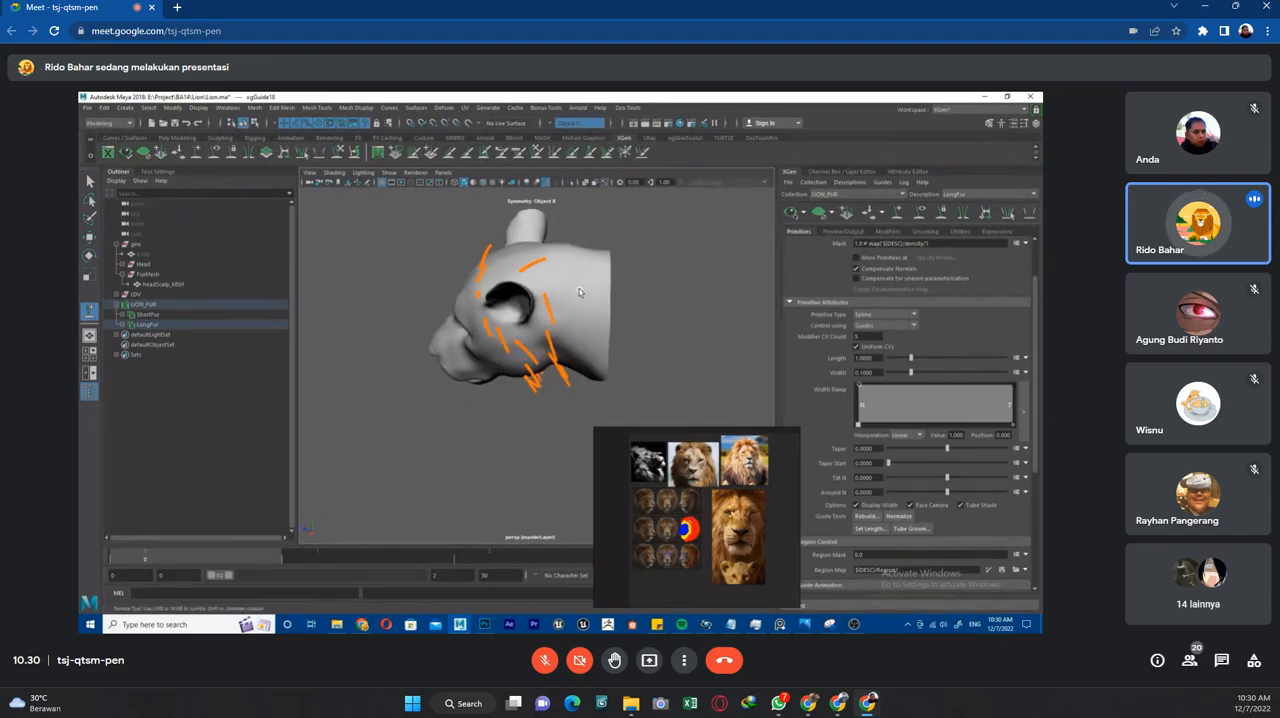
alt+right_drag(580, 292, 626, 281)
alt+middle_drag(646, 276, 616, 314)
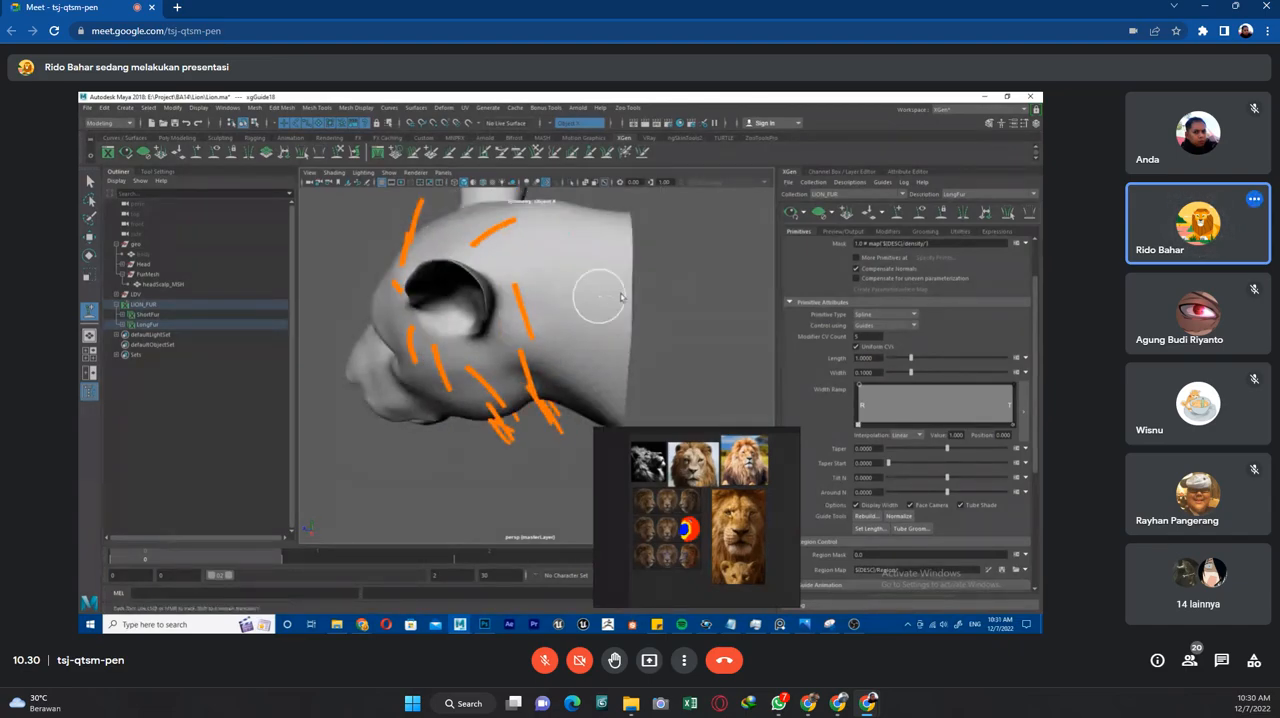
alt+drag(600, 309, 587, 333)
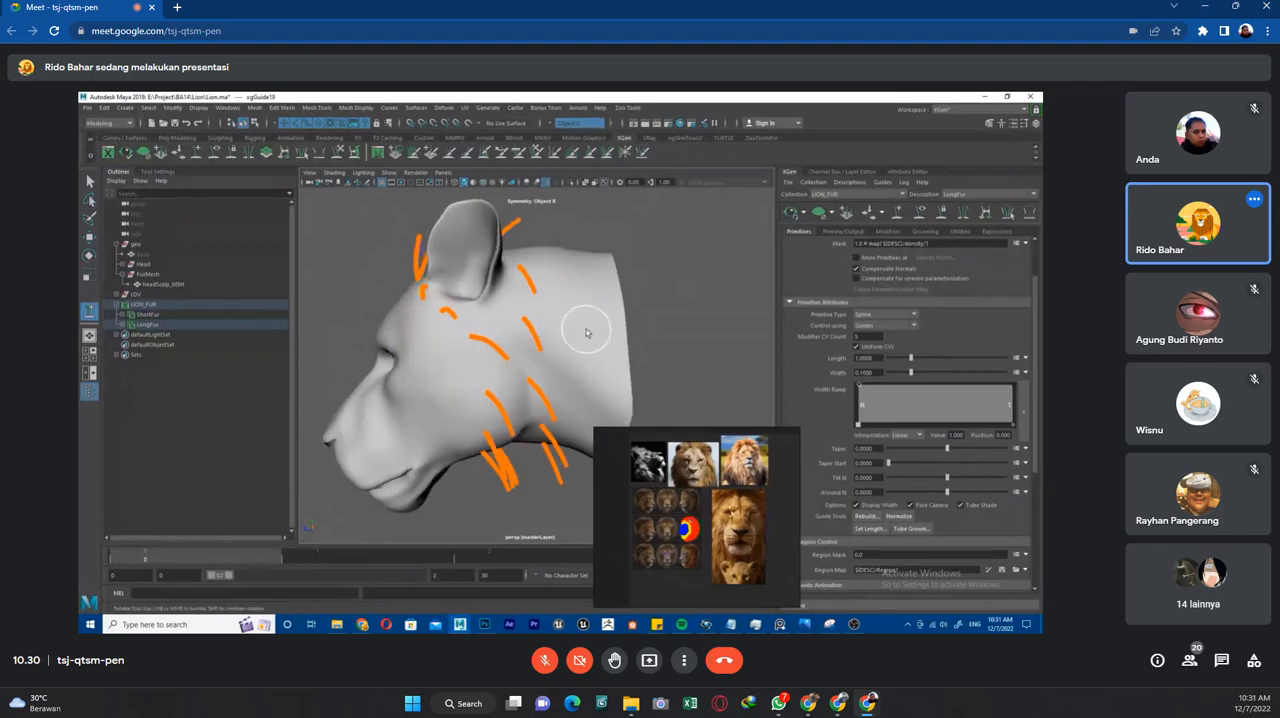
alt+drag(651, 390, 563, 268)
Try to copy the shape of the guide just behind the ear for reuse on the neck guides.
key(q)
mouse_move(547, 266)
right_down()
mouse_move(588, 271)
mouse_move(580, 284)
mouse_move(537, 285)
right_up()
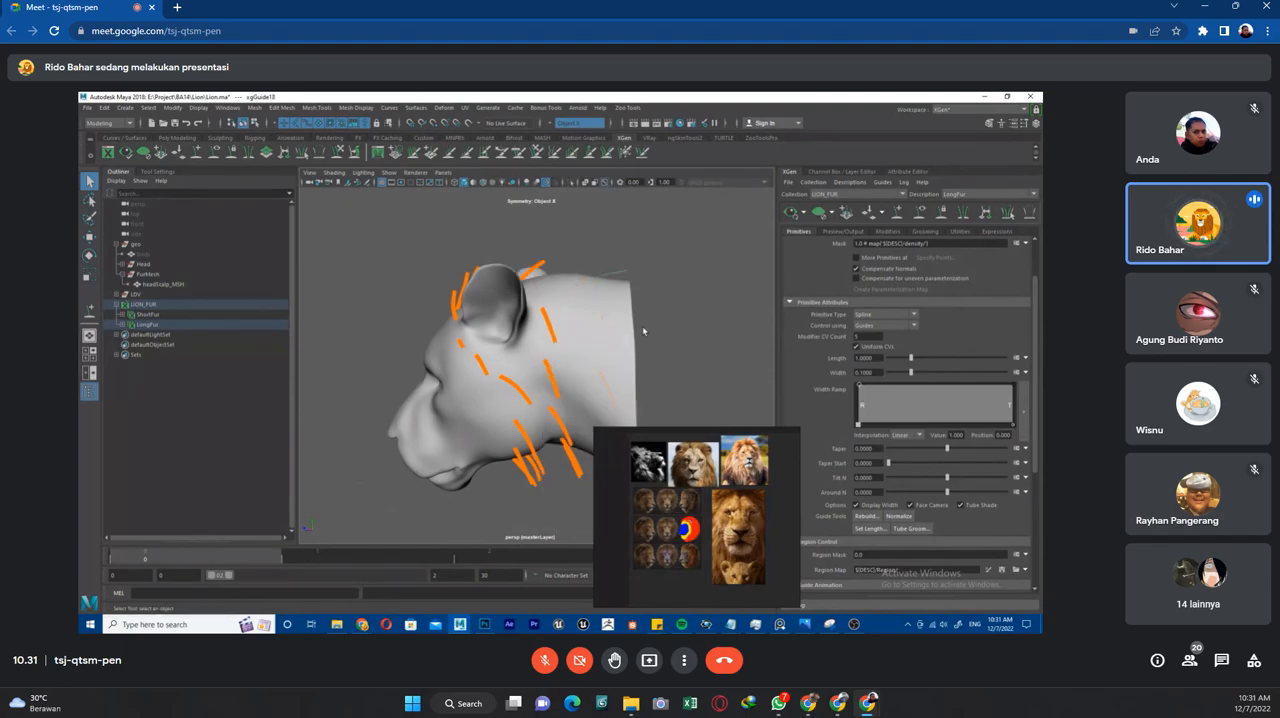
right_drag(549, 338, 545, 317)
alt+drag(545, 317, 570, 281)
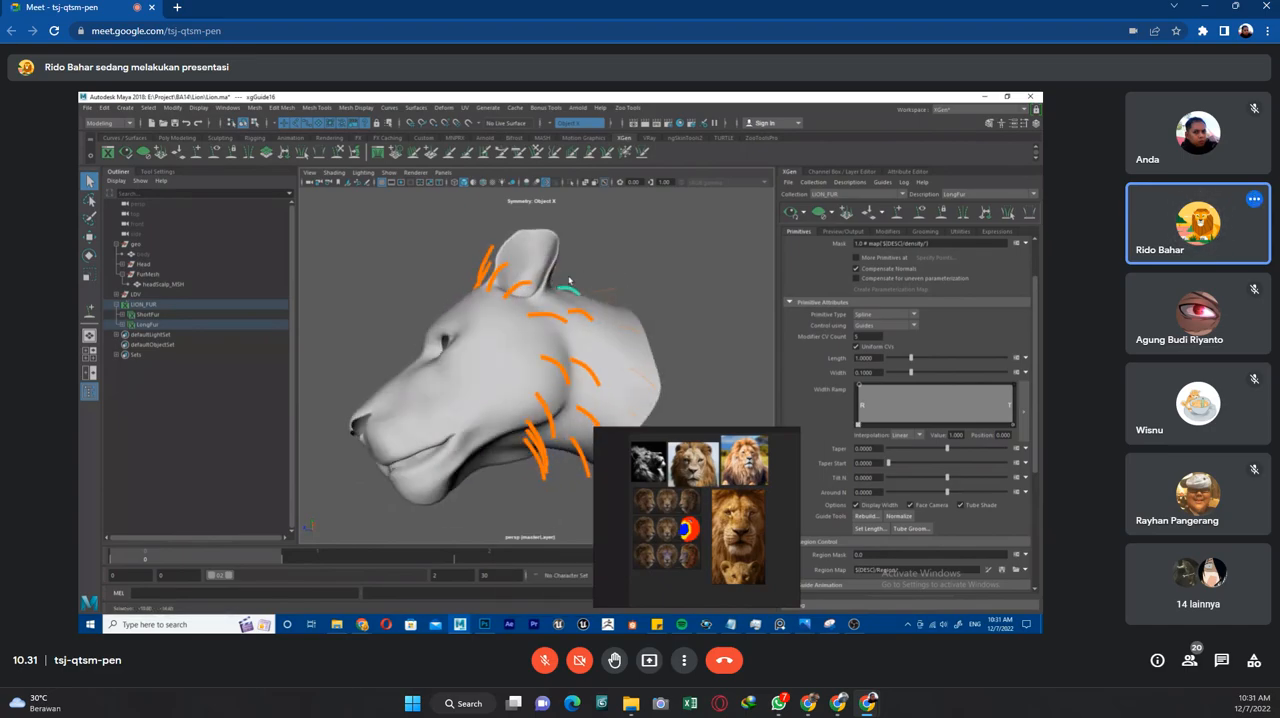
right_drag(570, 291, 571, 292)
scroll(577, 271, up, 6)
alt+middle_drag(590, 265, 612, 369)
alt+drag(613, 369, 560, 343)
right_drag(491, 334, 491, 334)
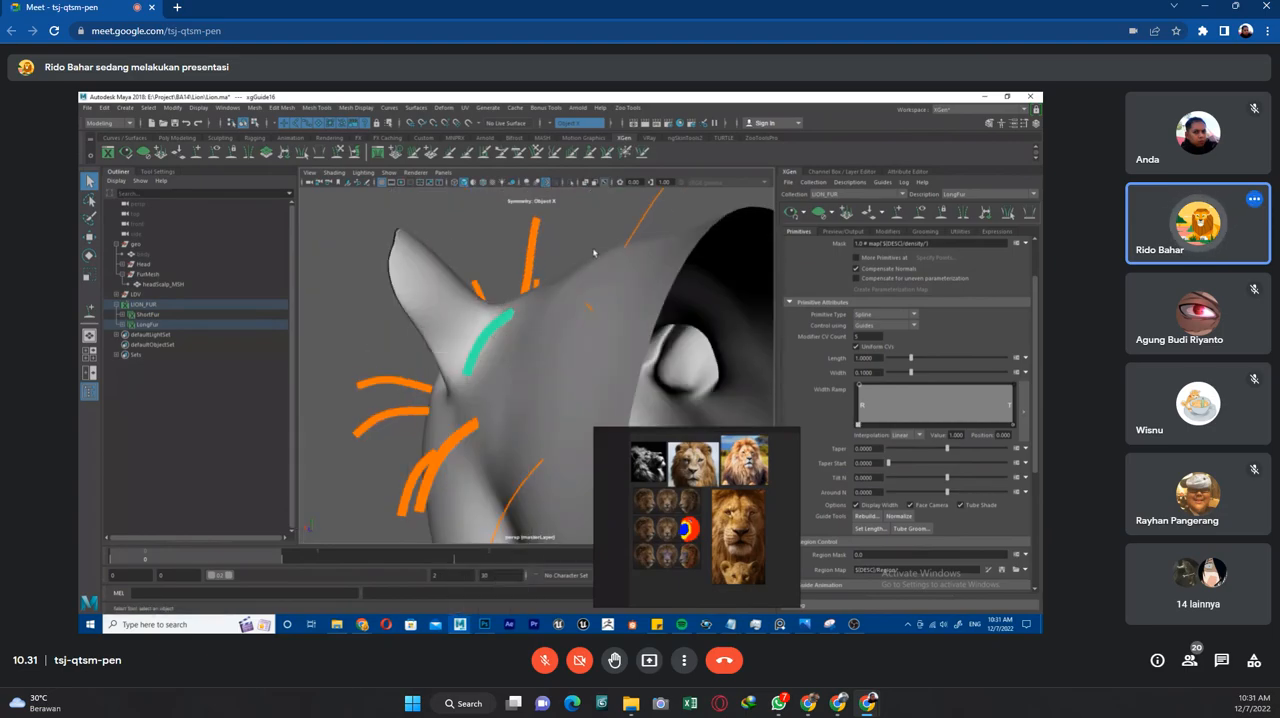
click(594, 251)
click(483, 341)
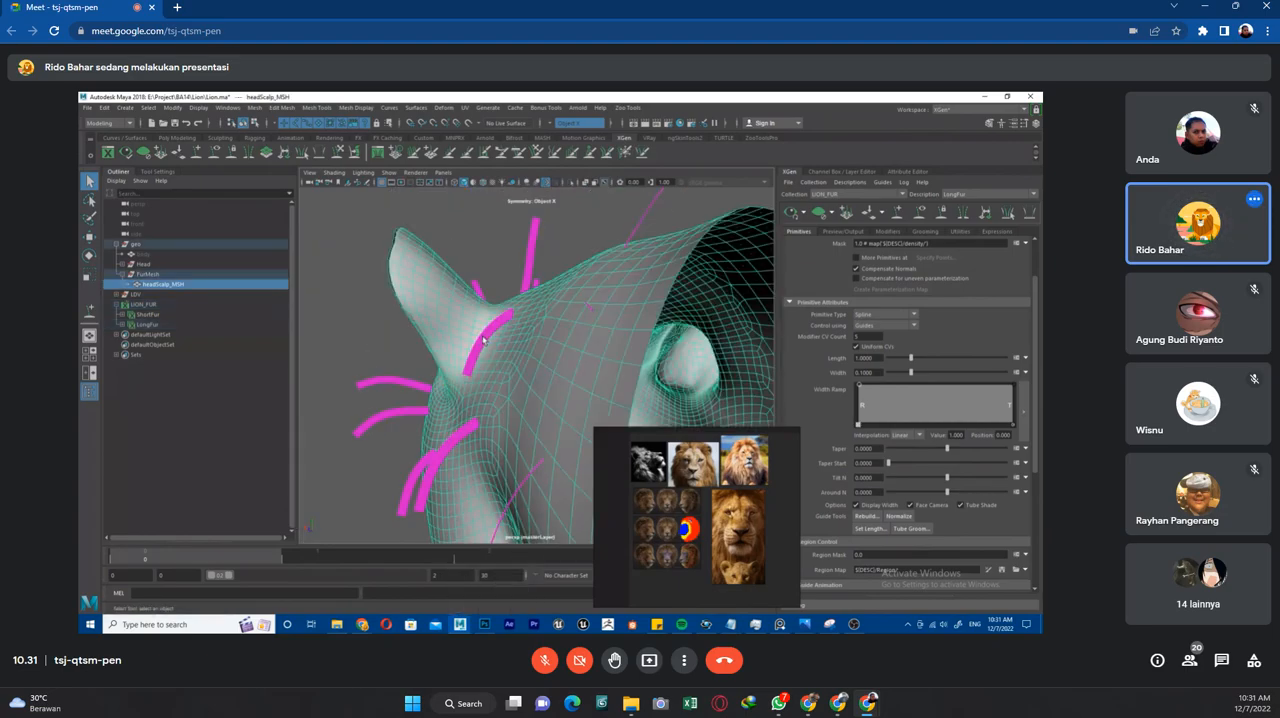
click(482, 340)
alt+drag(483, 341, 556, 341)
right_click(606, 308)
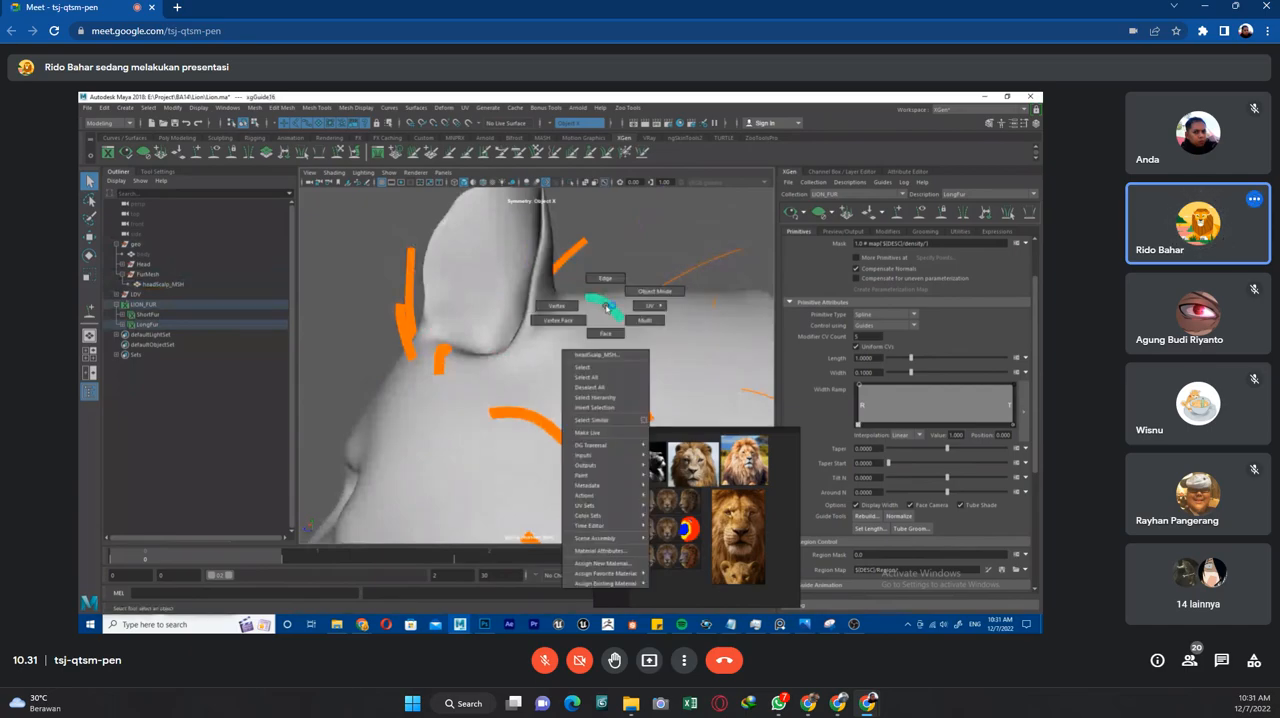
click(633, 261)
scroll(671, 306, down, 5)
alt+drag(671, 306, 676, 272)
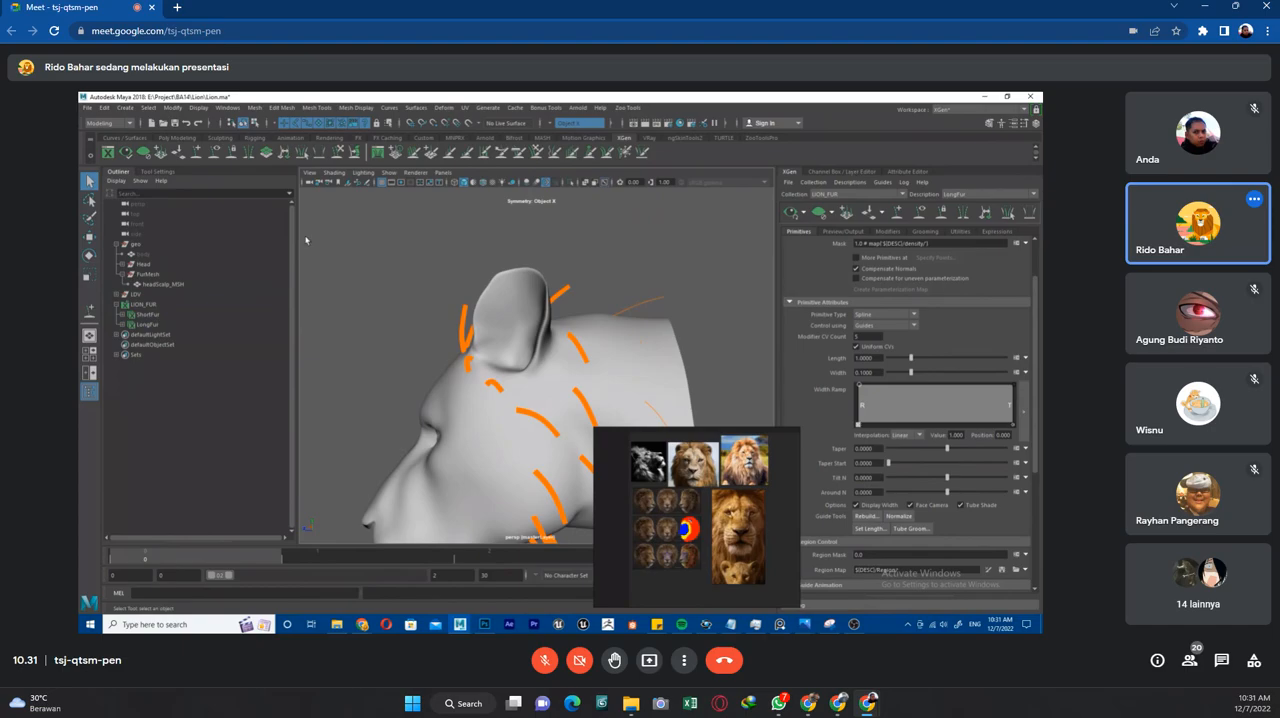
Assign the headScalp_MSH mesh to a new display layer named scalp.
click(156, 284)
click(851, 173)
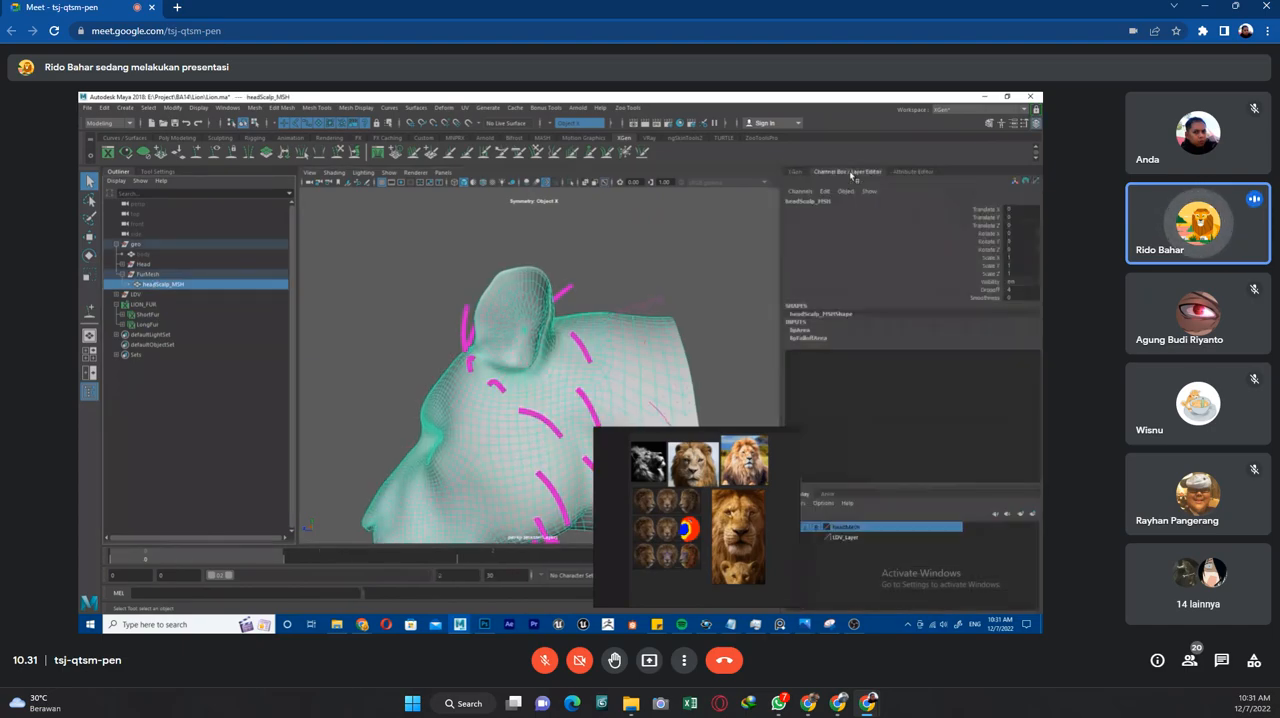
right_drag(696, 500, 638, 566)
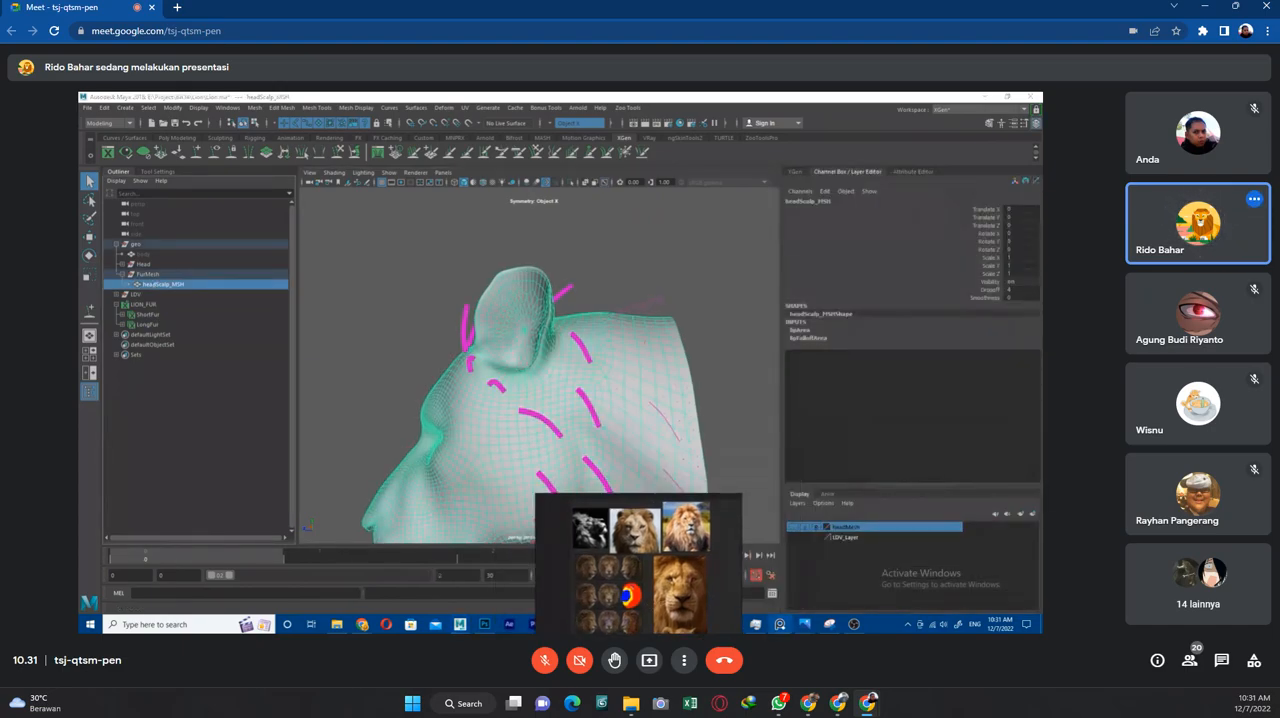
click(1031, 516)
double_click(857, 528)
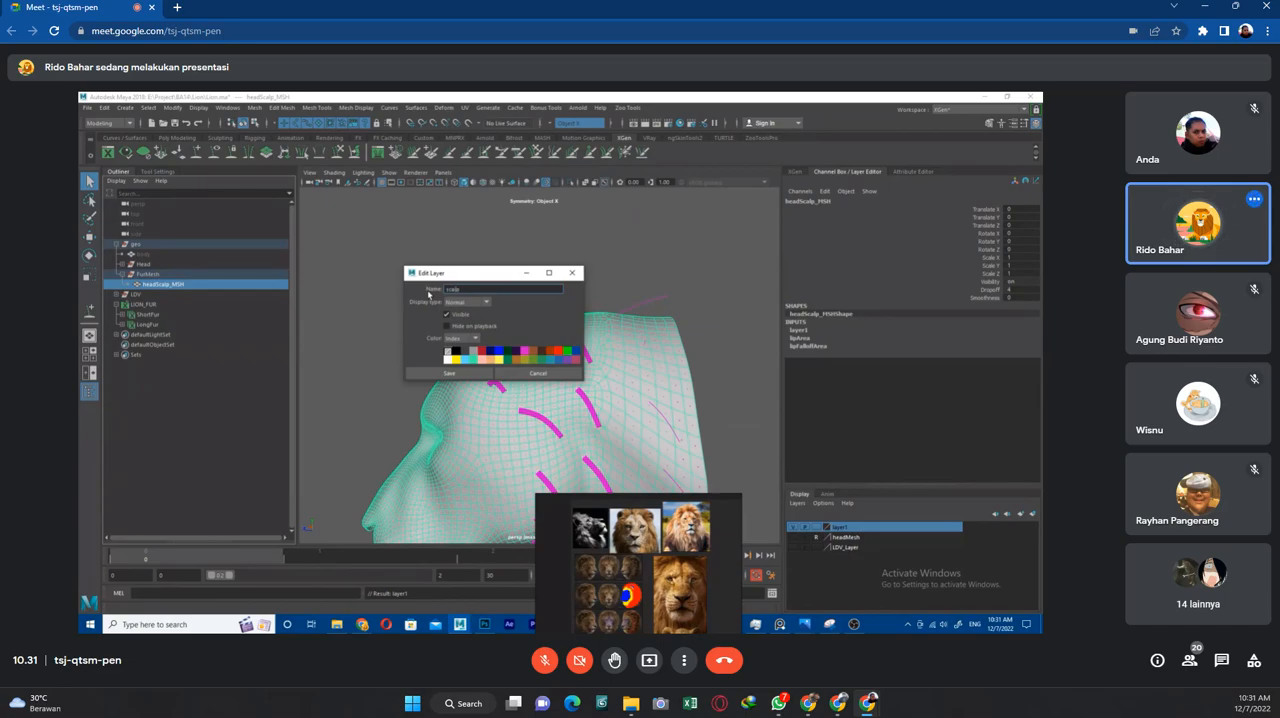
click(474, 375)
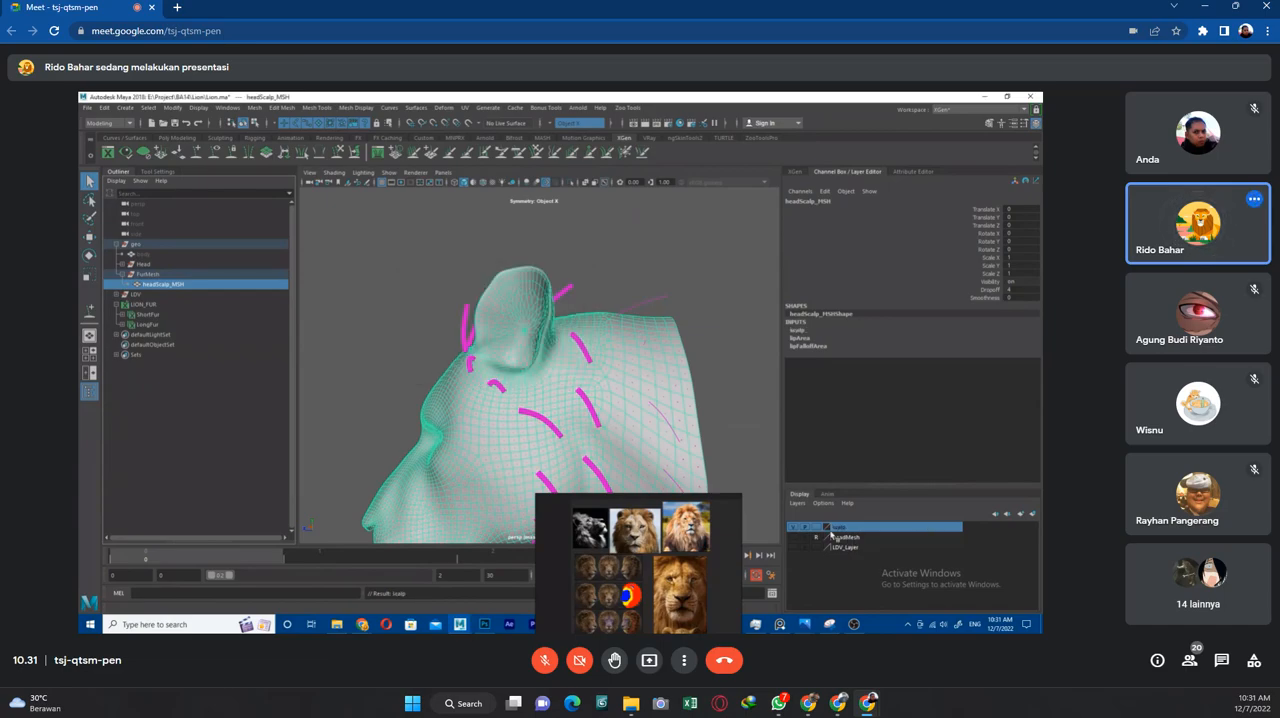
Copy the shape of the guide behind the ear and paste it onto the new neck guides.
click(636, 278)
click(585, 350)
right_drag(585, 350, 611, 344)
click(646, 345)
scroll(661, 345, down, 4)
mouse_move(684, 361)
alt+mouse_down()
mouse_move(714, 364)
mouse_move(697, 369)
alt+mouse_up()
scroll(686, 431, up, 3)
alt+middle_drag(686, 431, 684, 327)
alt+drag(654, 392, 654, 391)
scroll(654, 391, down, 3)
Select the new neck guides and set their width to match the other guides.
drag(627, 256, 574, 406)
click(800, 173)
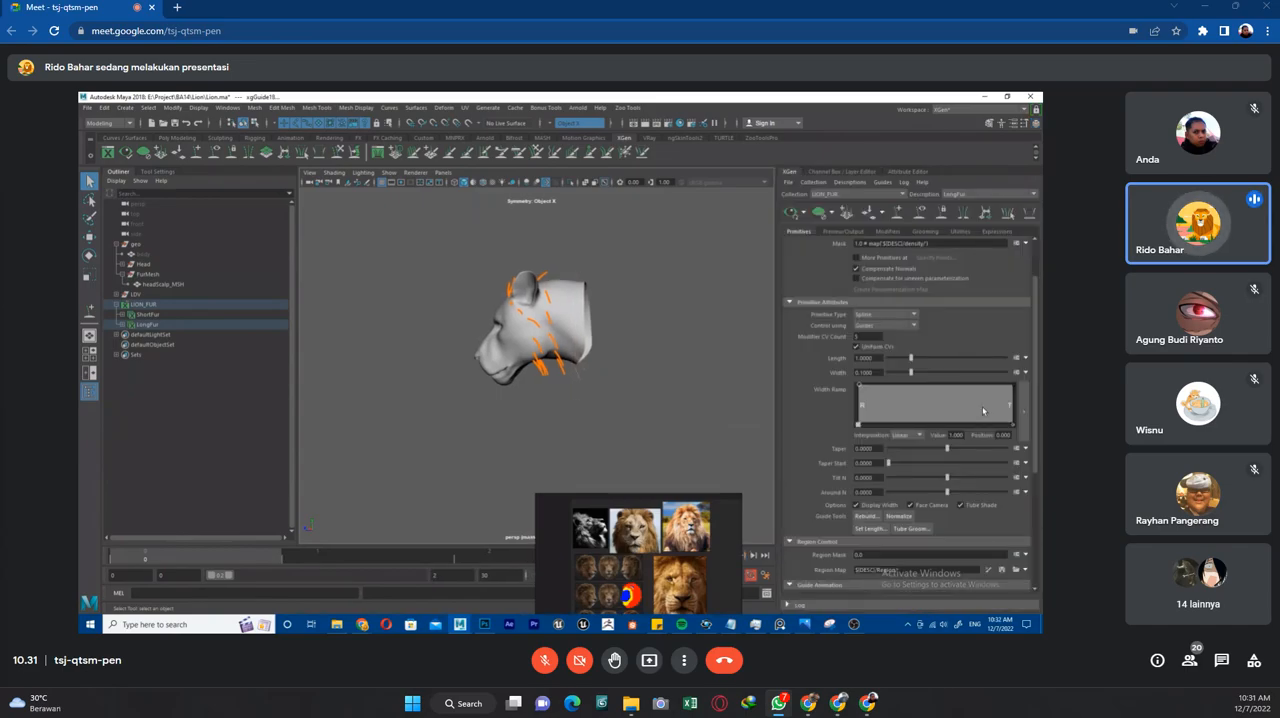
scroll(948, 408, down, 3)
scroll(946, 420, up, 2)
scroll(946, 420, down, 3)
scroll(948, 419, up, 6)
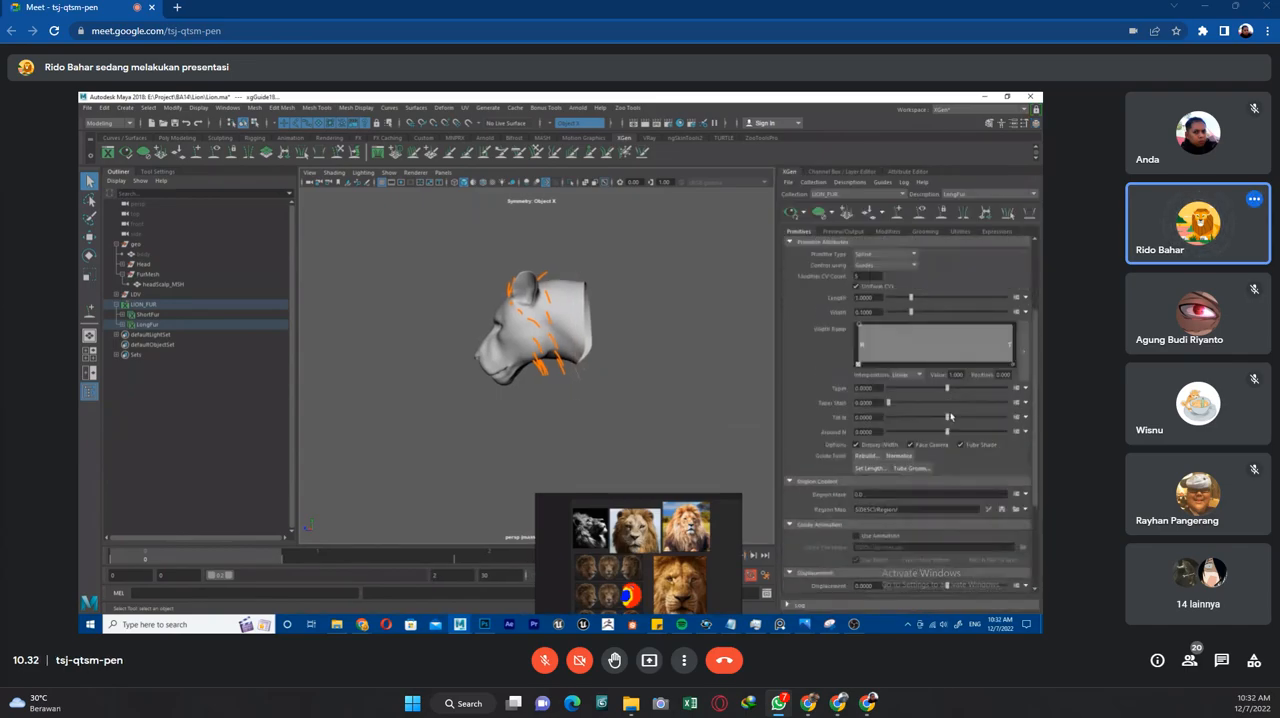
click(872, 173)
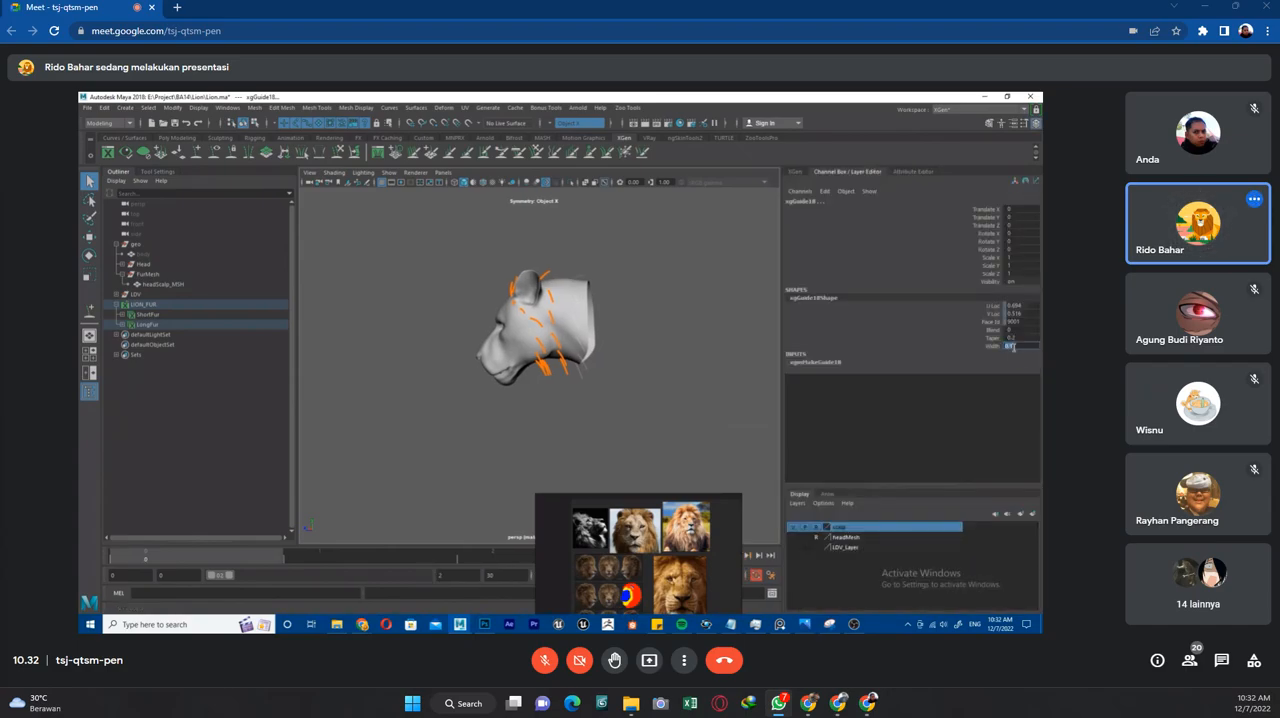
text(1)
key(Return)
click(677, 361)
Preview the LongFur description on the lion's head, inspect the fur flow, and clear the preview.
scroll(676, 355, up, 3)
mouse_move(643, 275)
alt+mouse_down()
mouse_move(717, 278)
mouse_move(674, 292)
mouse_move(622, 282)
alt+mouse_up()
scroll(574, 278, down, 4)
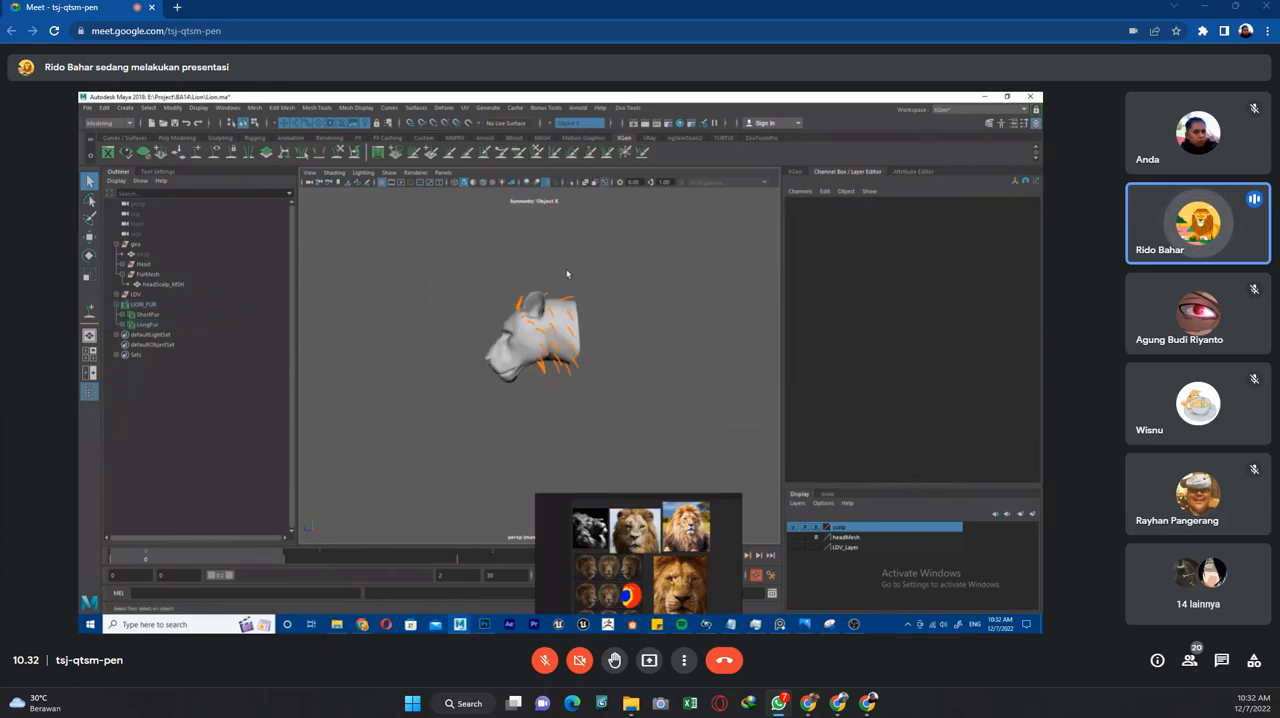
scroll(572, 272, up, 6)
alt+middle_drag(648, 253, 651, 283)
scroll(650, 302, down, 2)
alt+drag(649, 303, 686, 293)
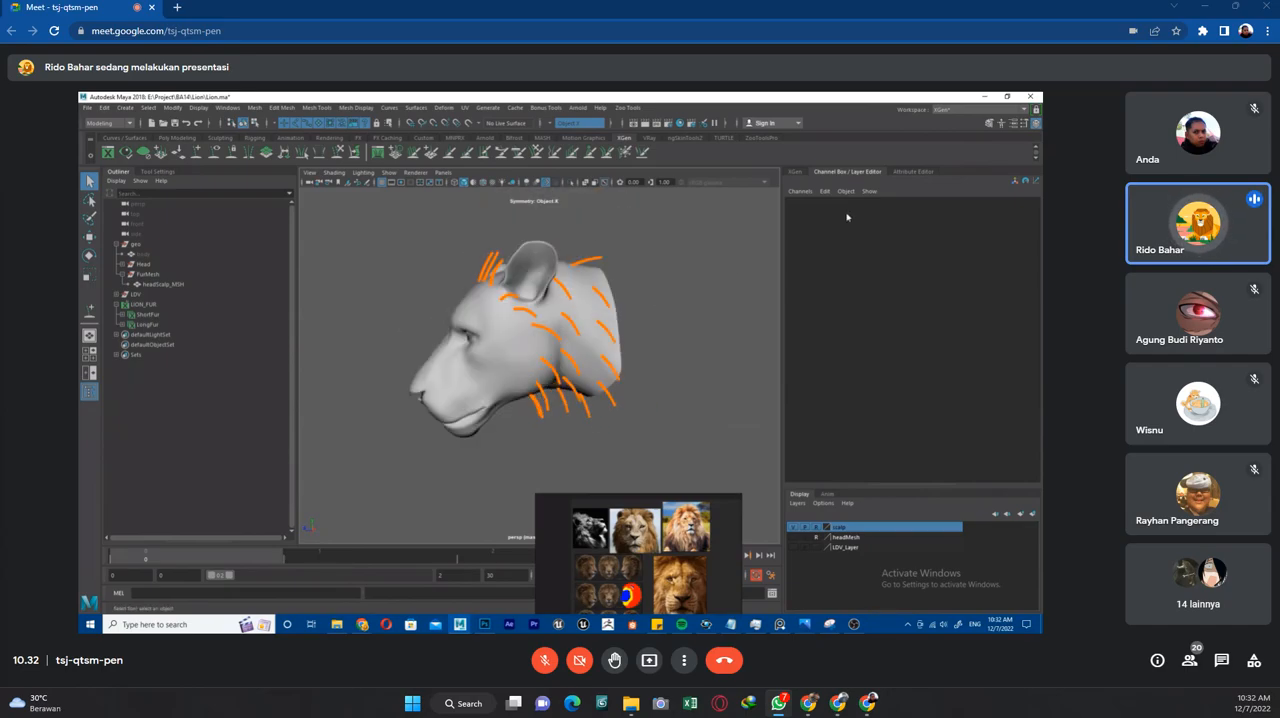
click(796, 172)
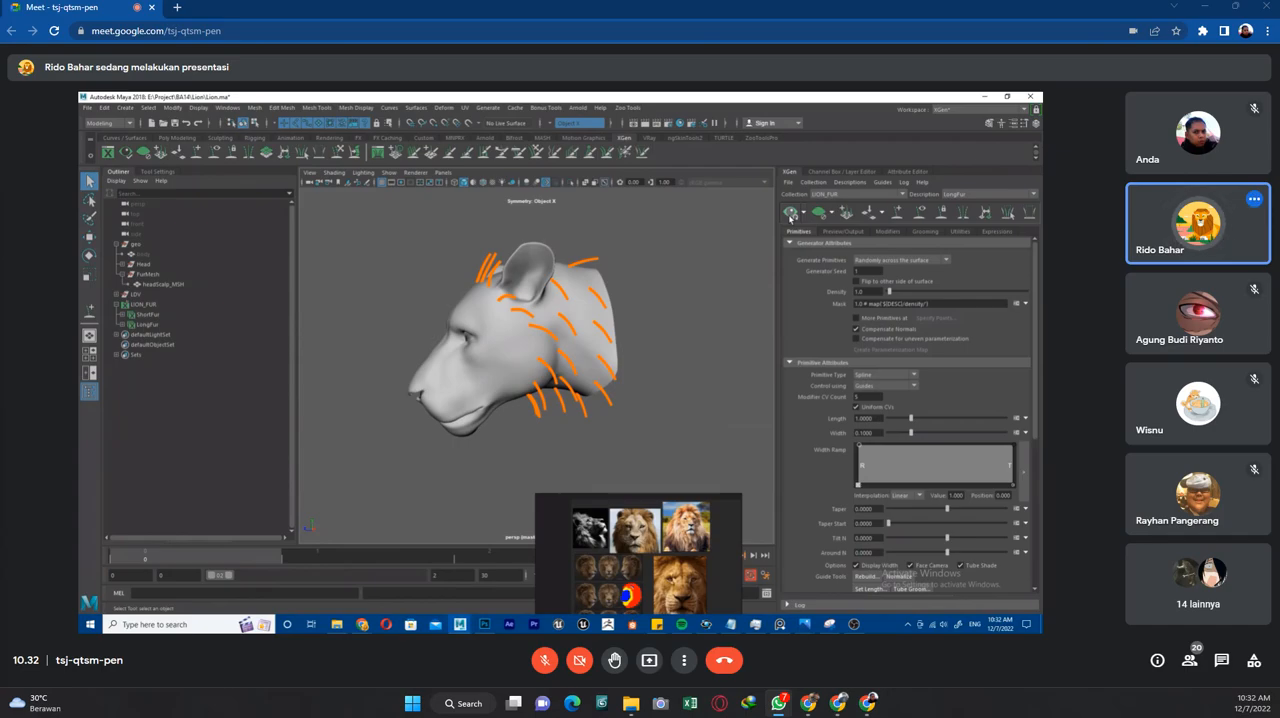
click(790, 213)
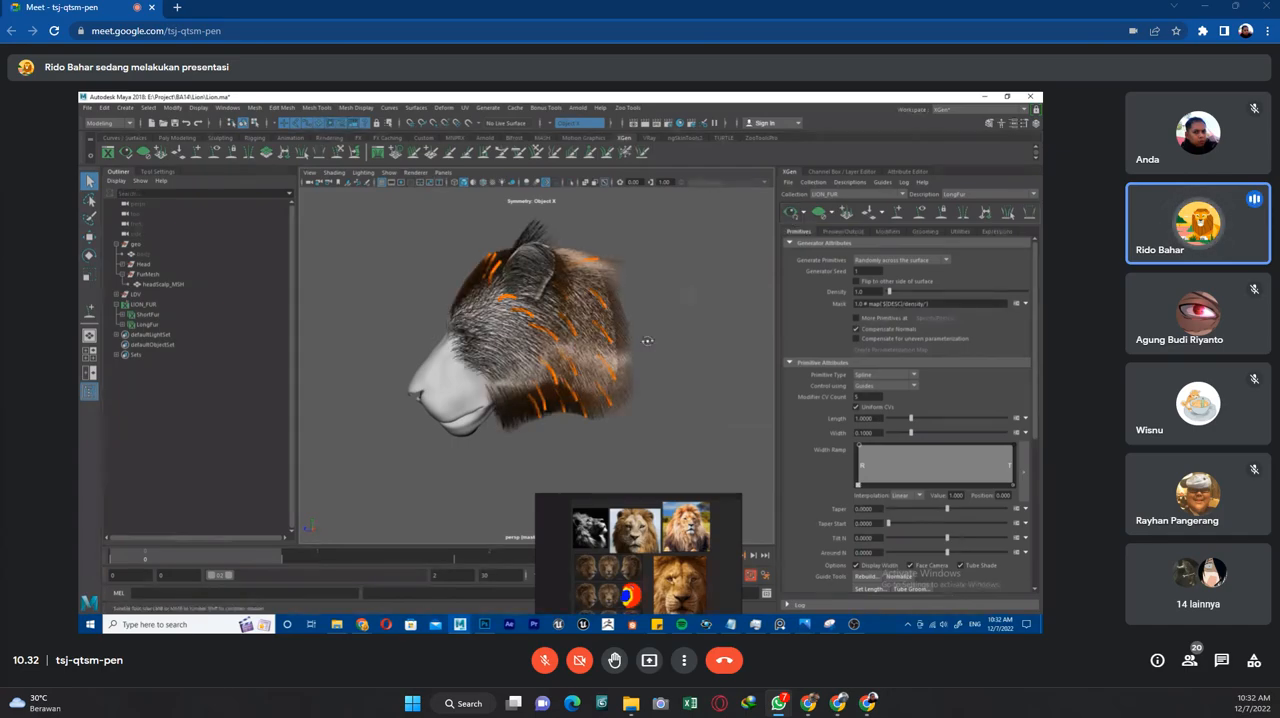
alt+drag(647, 341, 738, 312)
click(819, 214)
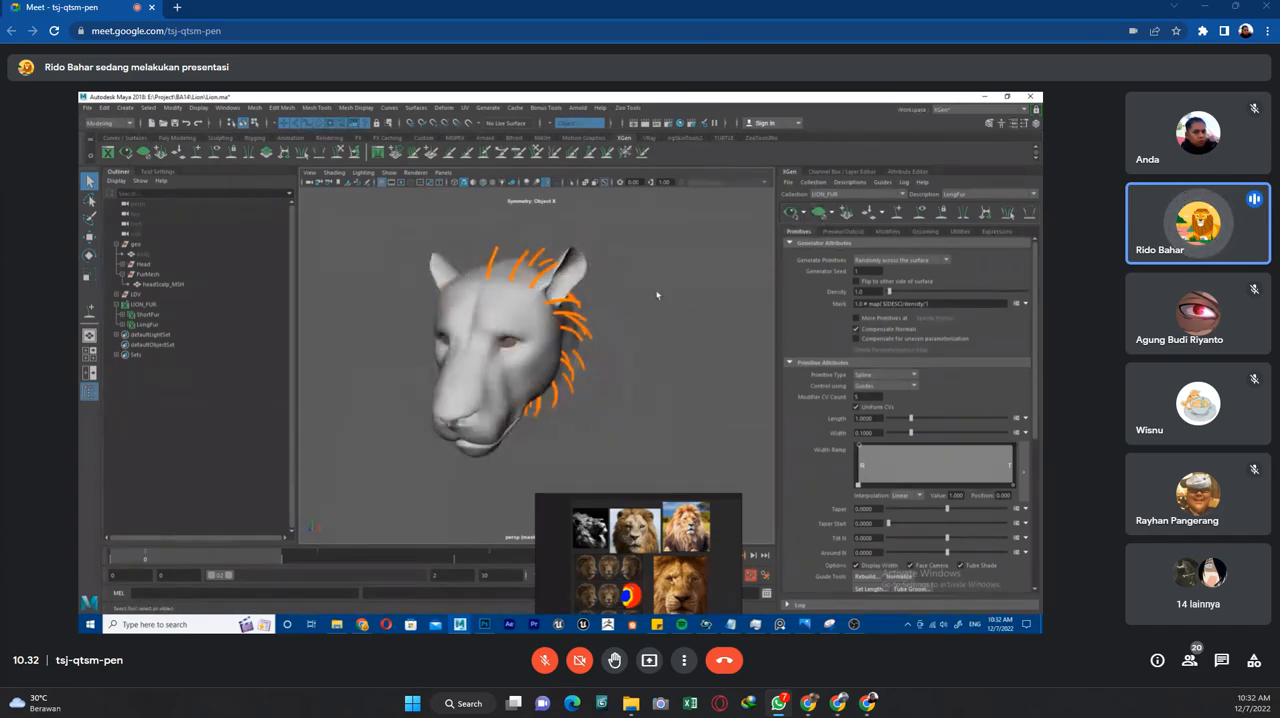
Add a LongFur guide on the crown of the head between the ears and set its width to 1.
alt+drag(657, 295, 677, 284)
drag(650, 221, 492, 469)
alt+drag(643, 348, 632, 370)
click(643, 360)
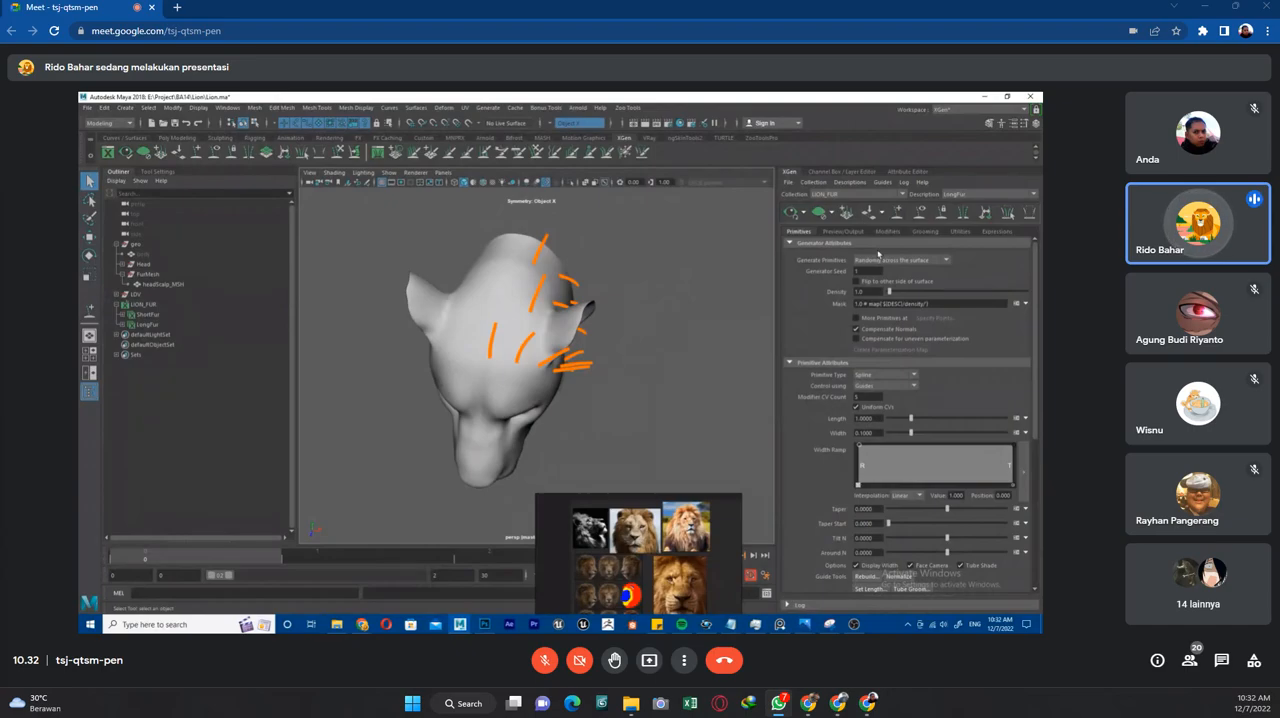
click(897, 213)
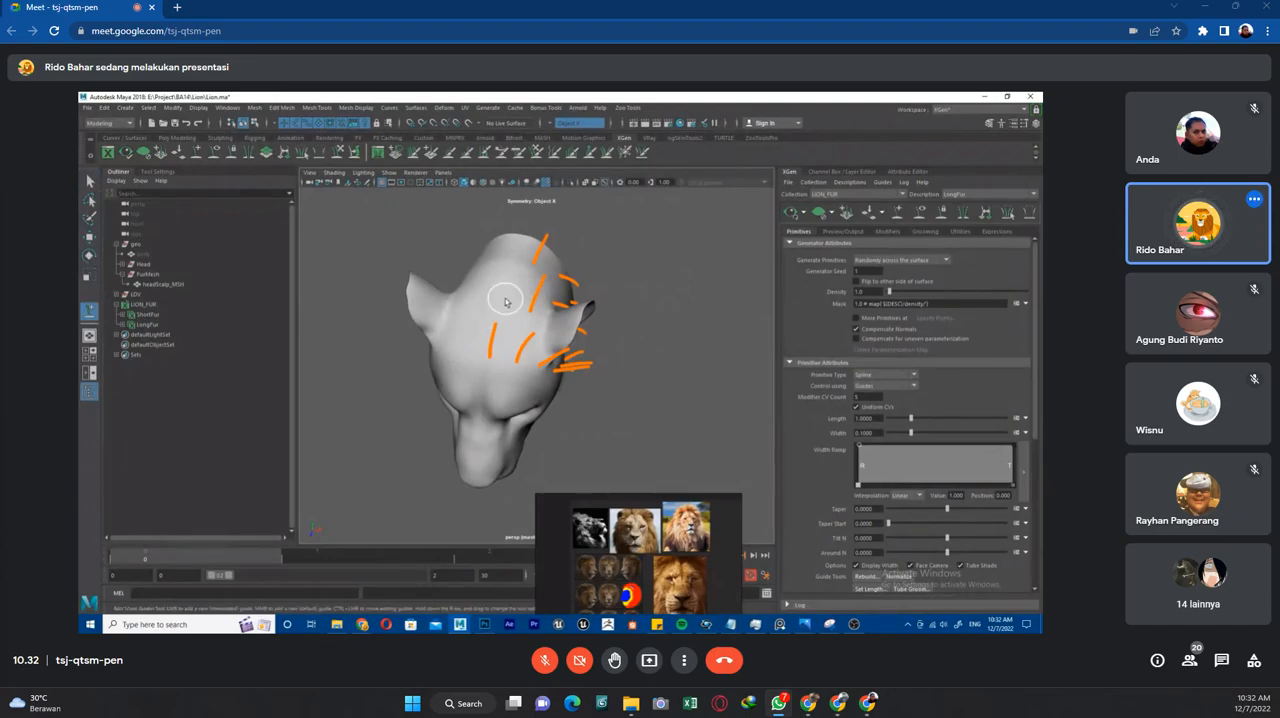
alt+drag(509, 305, 658, 297)
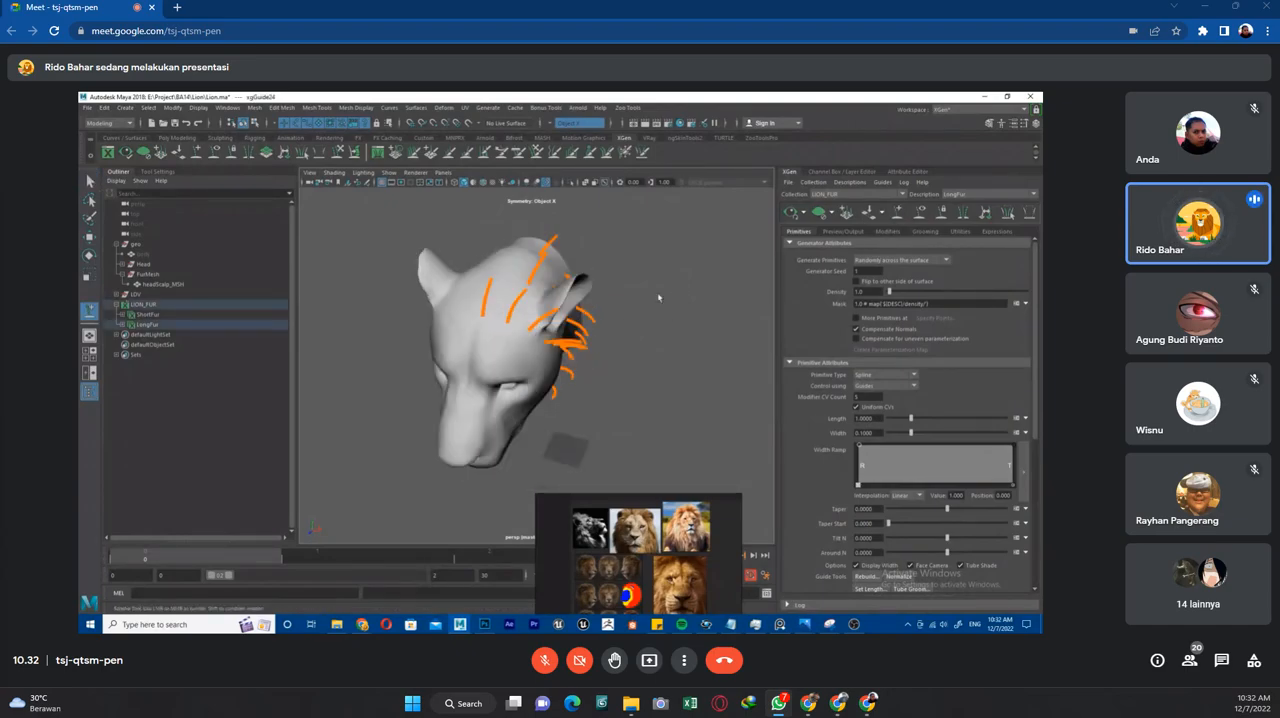
click(864, 171)
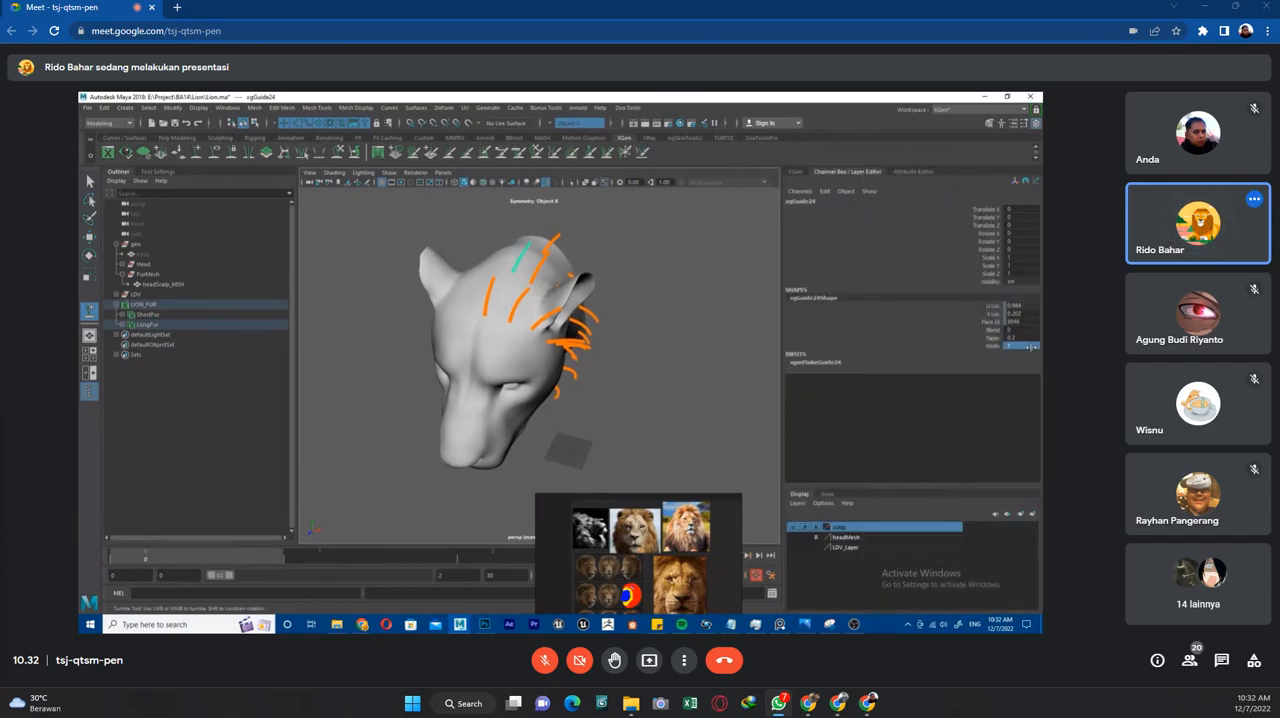
alt+drag(671, 367, 668, 258)
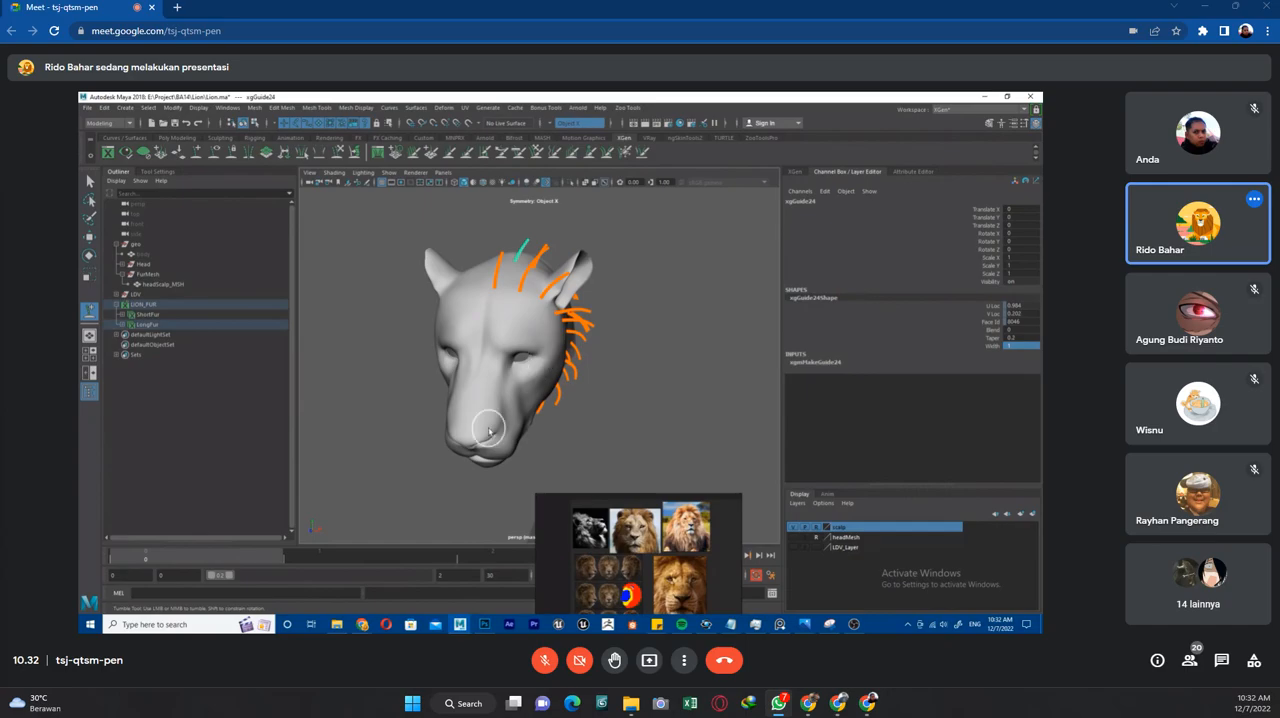
Select all the LongFur guides and mirror them to the other side of the head.
key(q)
click(646, 389)
alt+drag(646, 389, 627, 401)
drag(647, 213, 458, 446)
alt+drag(590, 428, 681, 399)
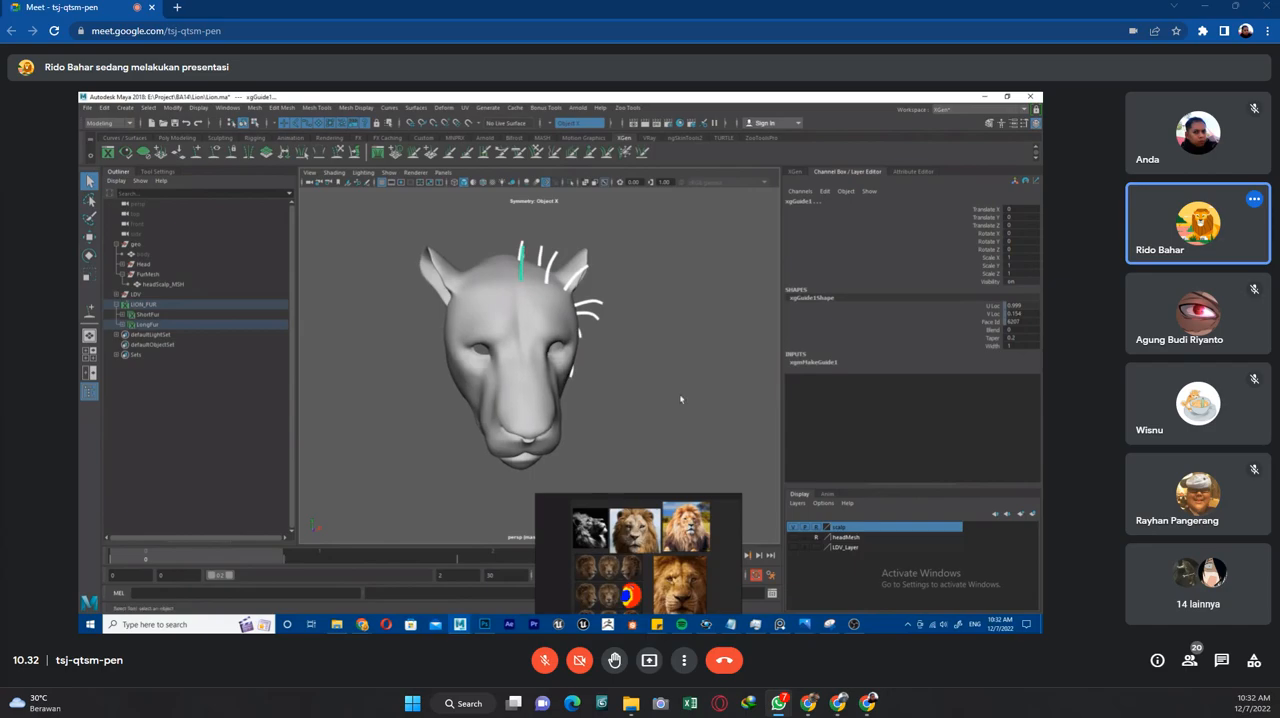
click(788, 172)
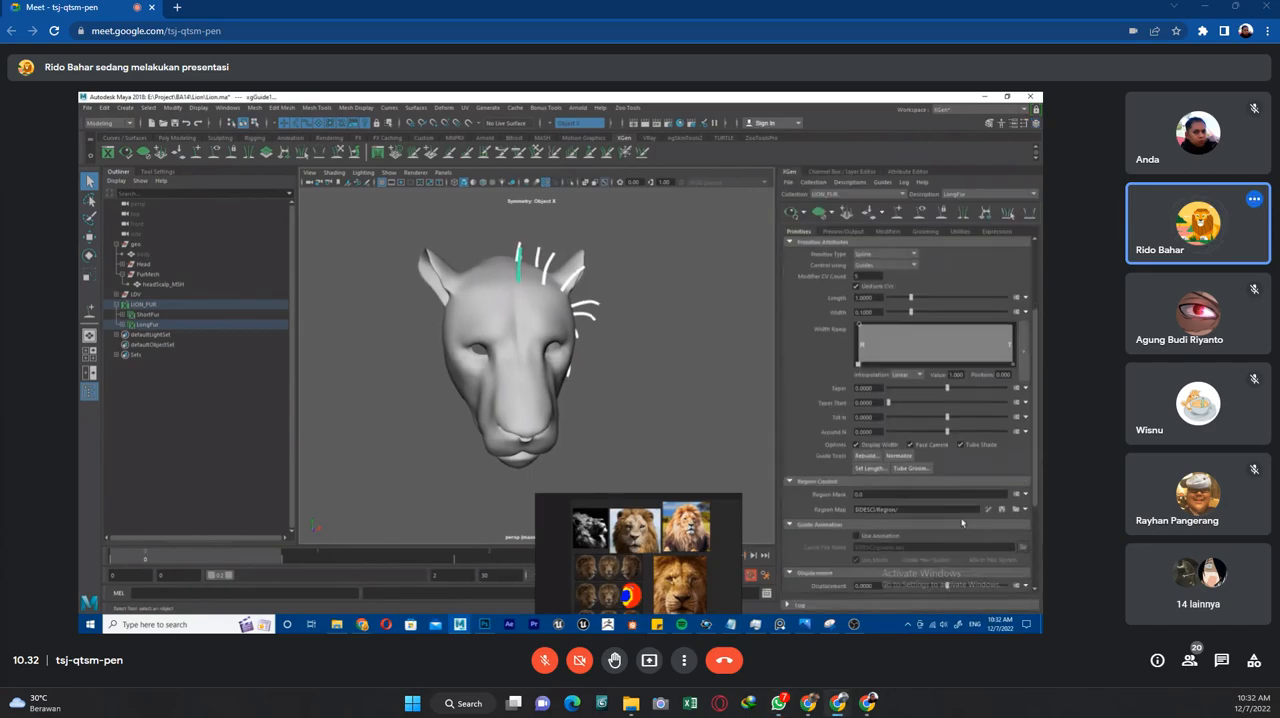
click(964, 213)
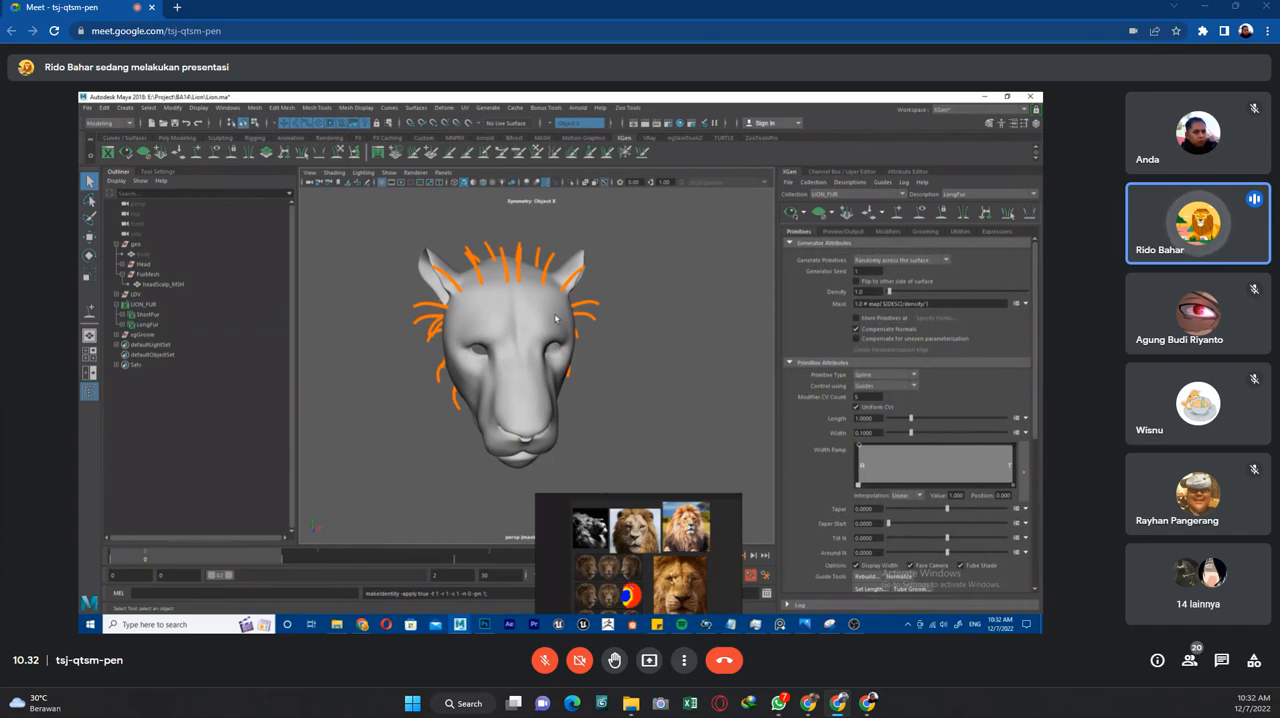
Check the mirrored guides from under the chin and from the front, and delete the mirrored set.
alt+drag(692, 320, 507, 438)
alt+drag(650, 448, 660, 376)
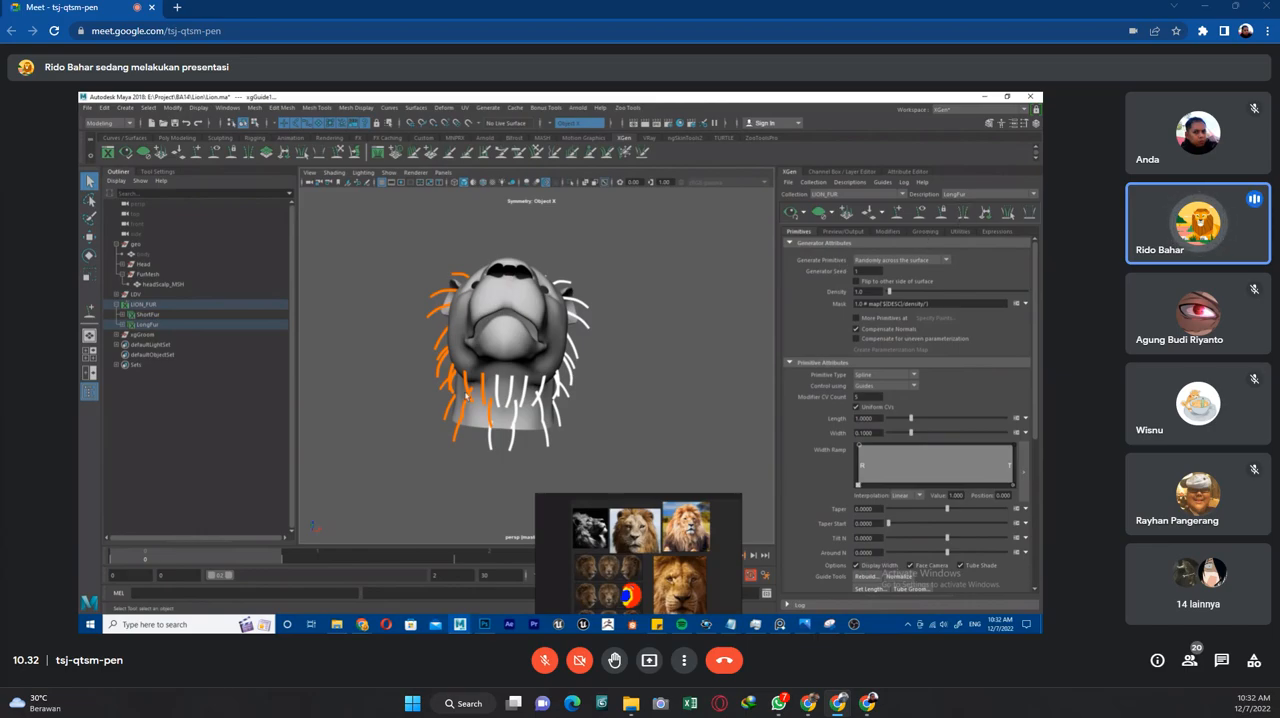
alt+drag(621, 389, 628, 428)
alt+right_drag(628, 428, 607, 375)
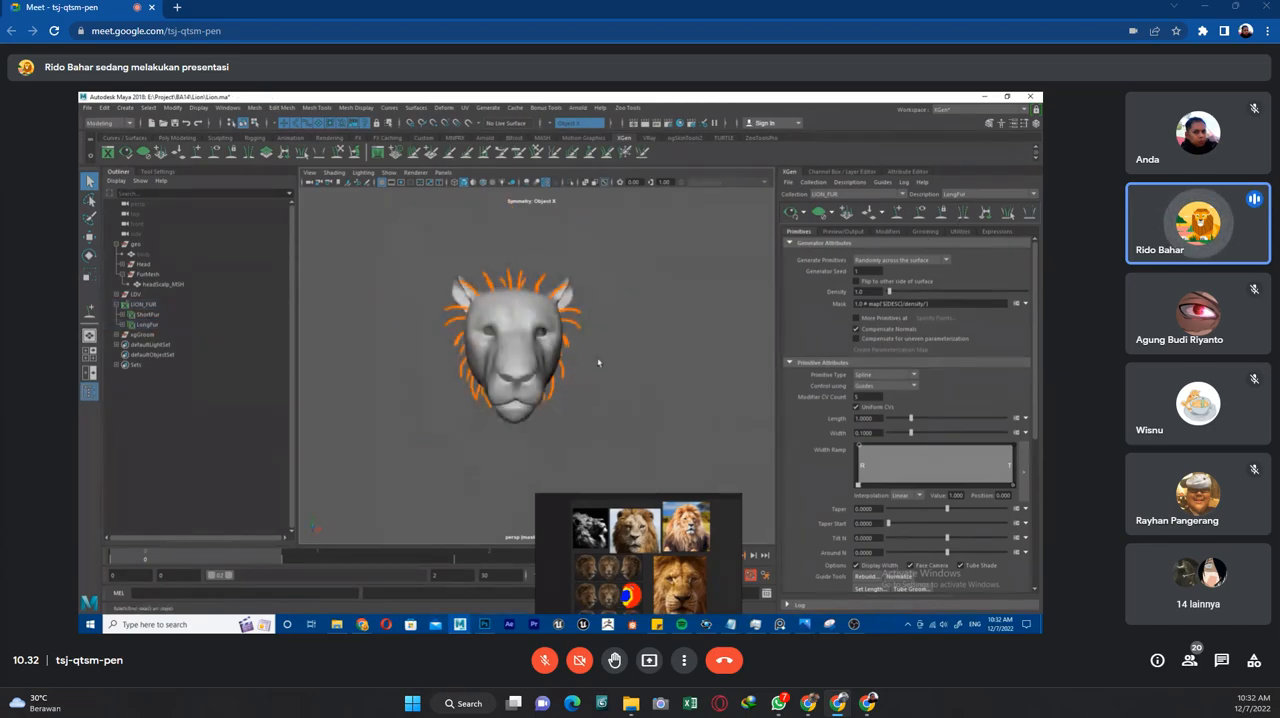
alt+drag(590, 315, 551, 330)
alt+drag(607, 380, 614, 364)
drag(424, 254, 521, 462)
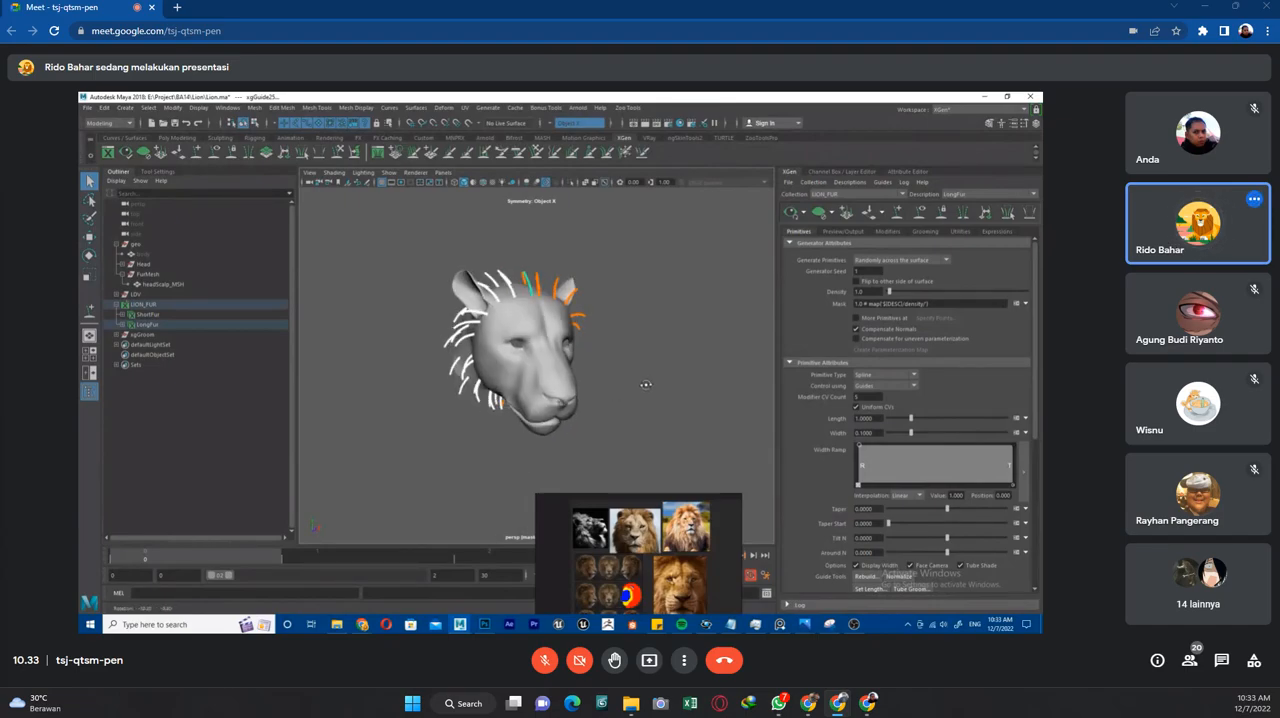
alt+drag(645, 382, 599, 388)
click(599, 388)
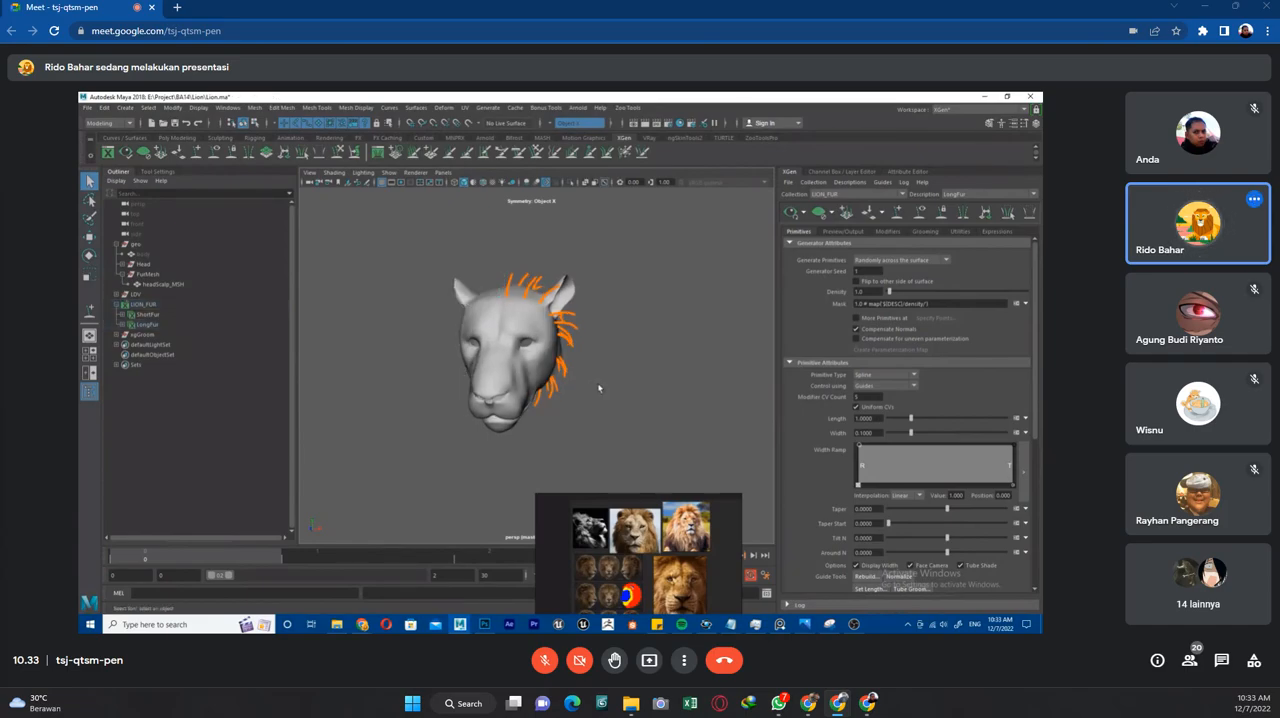
Select the remaining original guides and mirror them again to the opposite side of the head.
drag(676, 240, 521, 427)
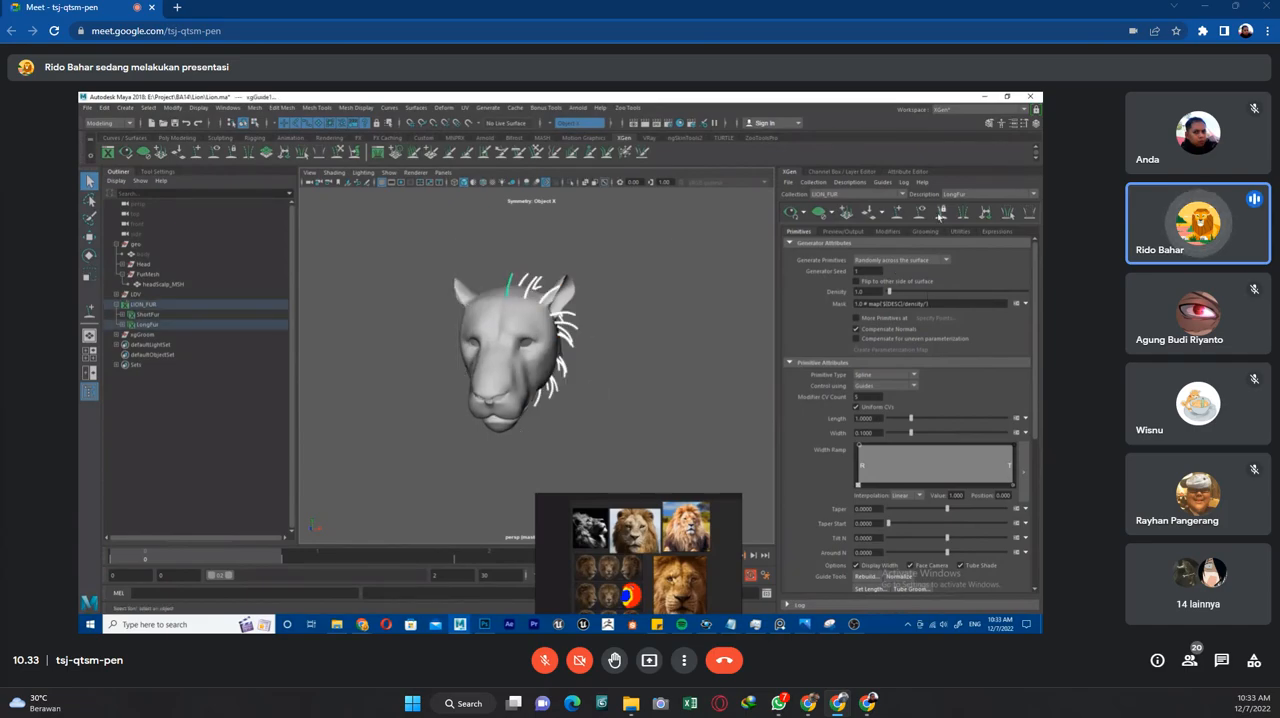
click(961, 219)
alt+drag(660, 351, 626, 349)
scroll(626, 349, up, 4)
alt+drag(586, 392, 555, 400)
Preview the LongFur description with the mirrored guides on both sides, and clear the preview.
click(792, 212)
scroll(655, 293, down, 4)
alt+drag(657, 297, 693, 338)
click(820, 213)
click(792, 213)
click(820, 213)
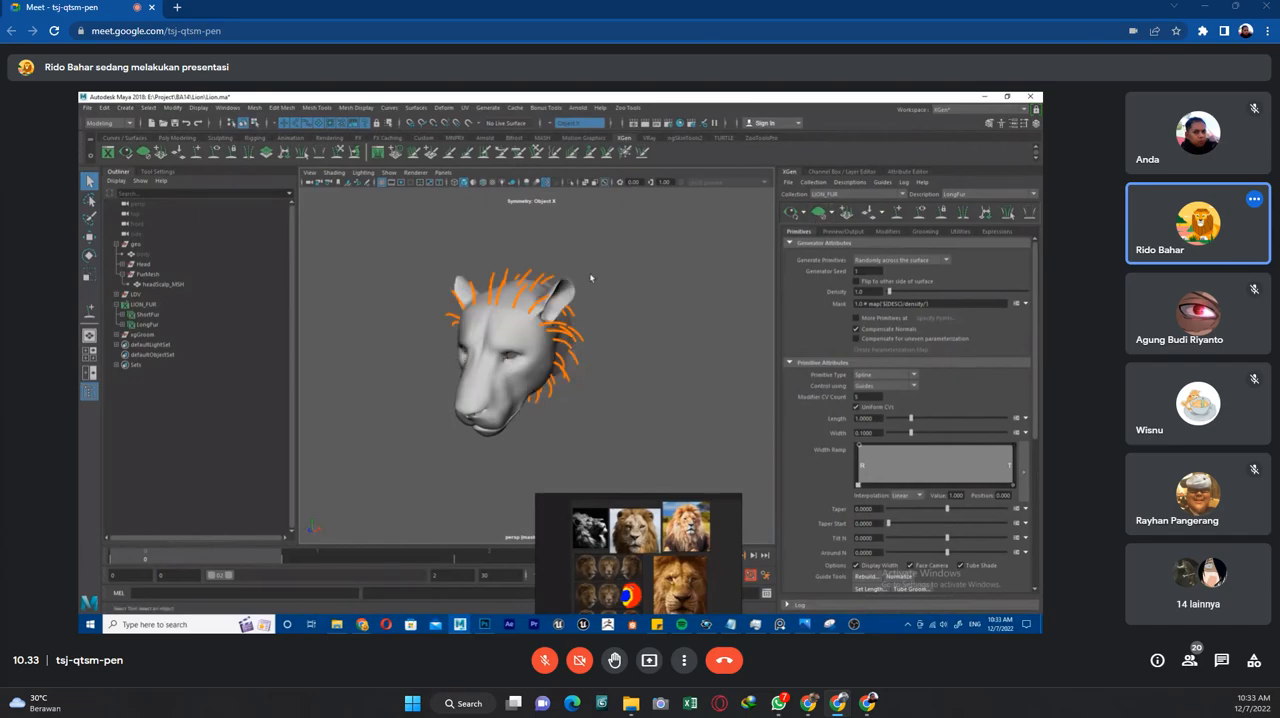
Examine the guide layout around the head, ears and neck from several angles, with the reference images moved clear of the model.
scroll(637, 322, up, 4)
alt+drag(637, 323, 570, 310)
scroll(535, 322, down, 2)
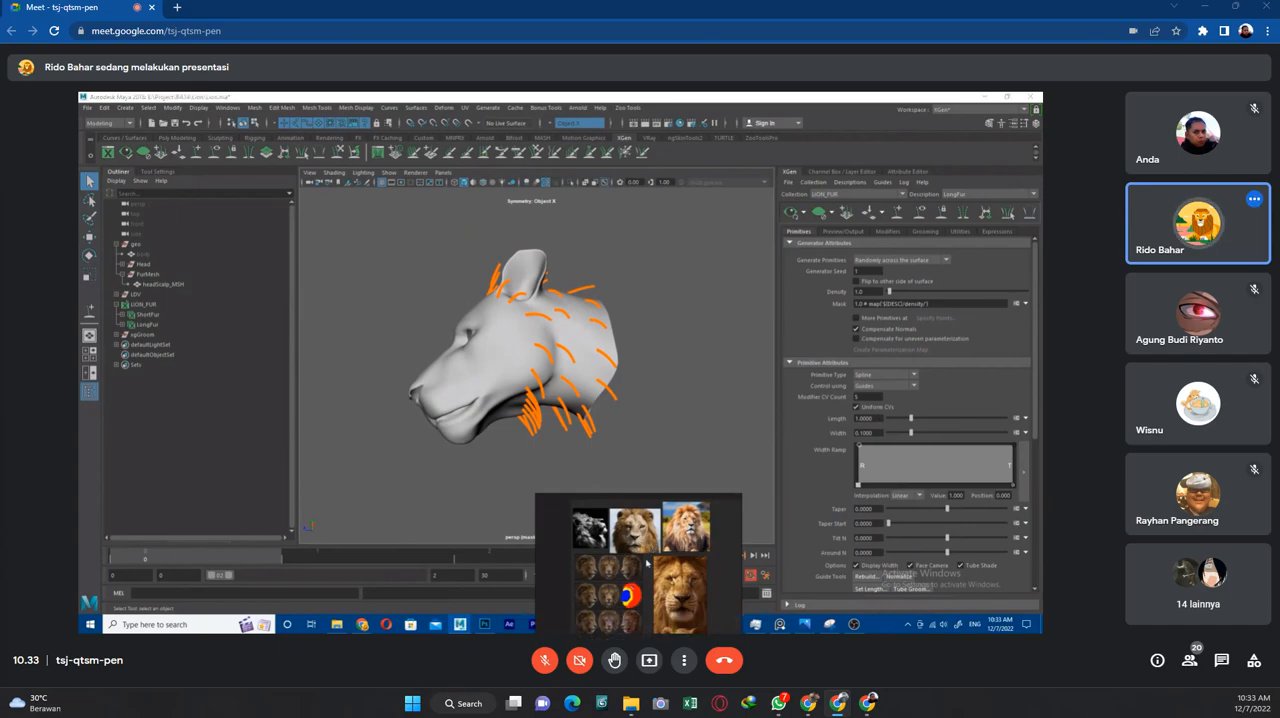
drag(645, 557, 925, 497)
alt+right_drag(514, 279, 606, 329)
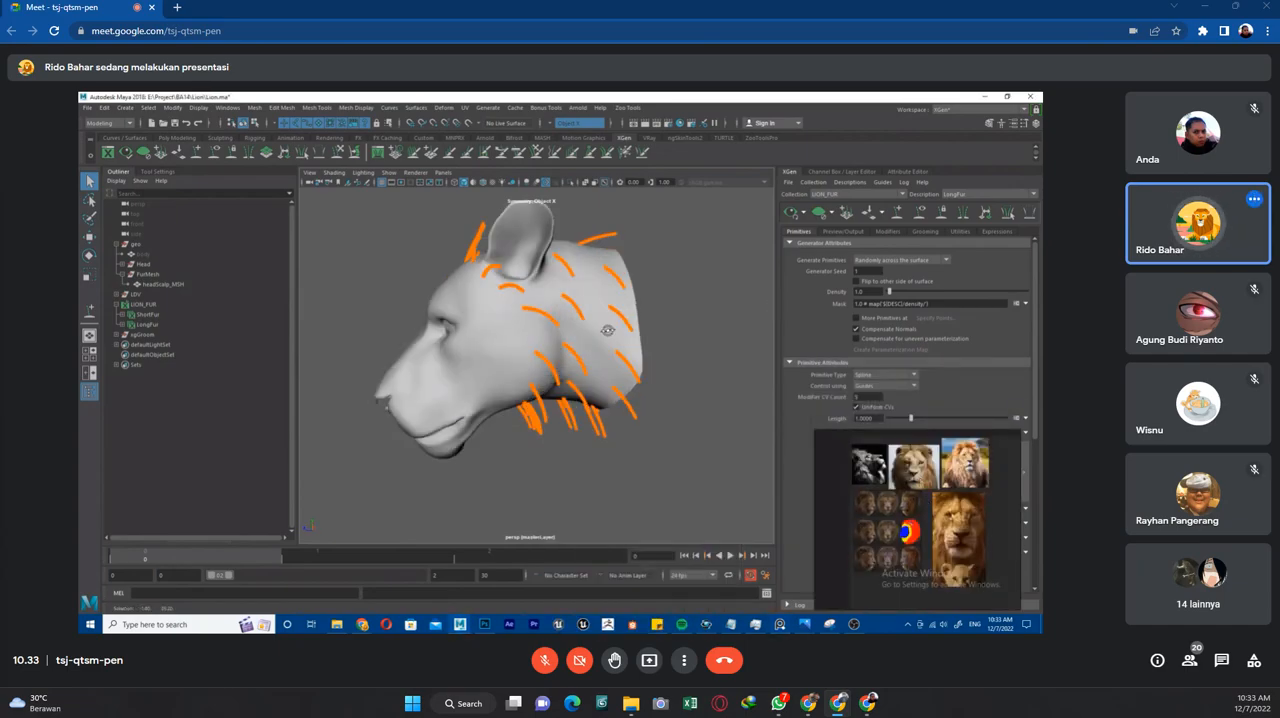
alt+drag(606, 329, 497, 298)
alt+right_drag(497, 298, 560, 334)
alt+drag(560, 334, 597, 322)
alt+right_drag(597, 322, 538, 308)
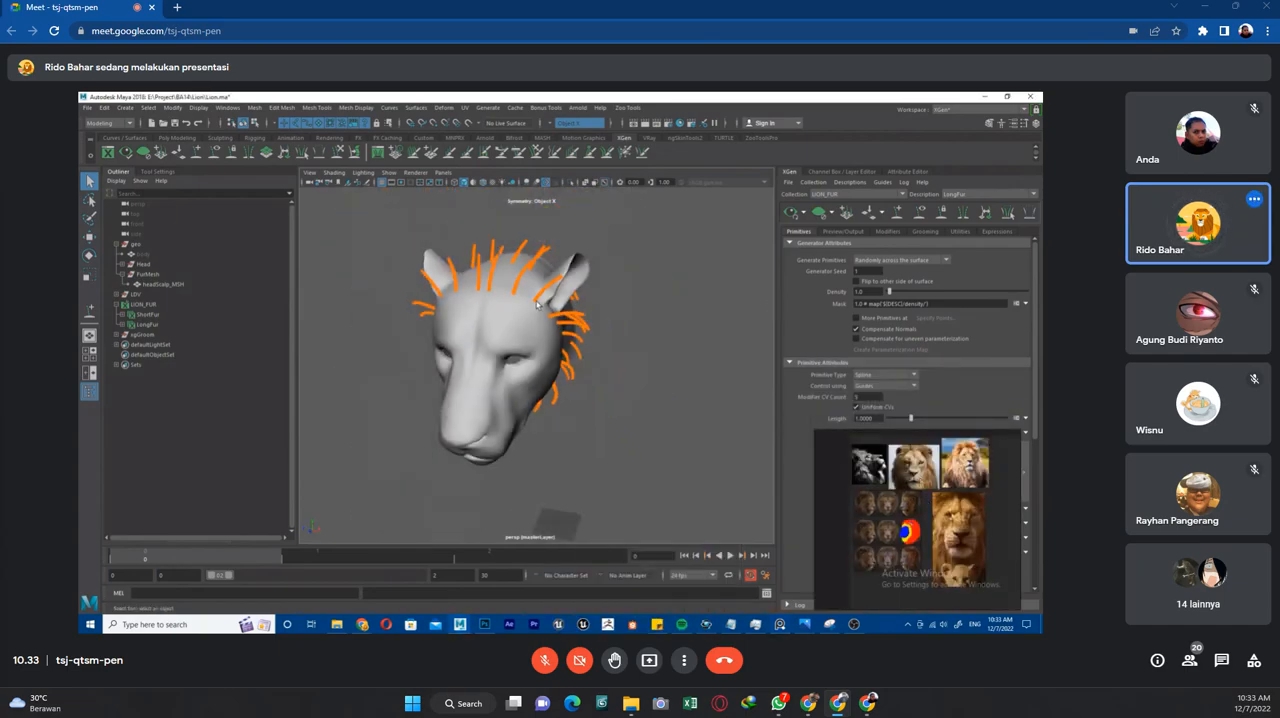
alt+drag(538, 308, 500, 313)
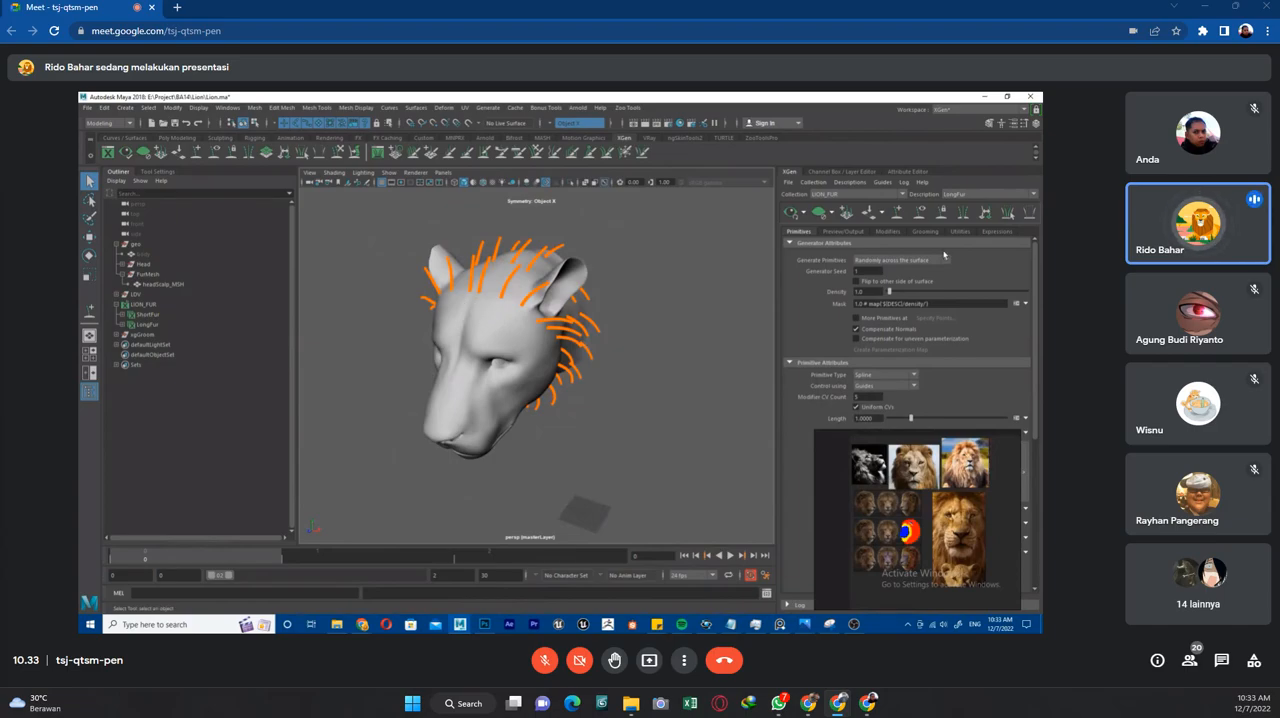
Place the reference images beside the XGen settings and check the map options of the LongFur mask.
drag(962, 450, 714, 446)
click(1024, 304)
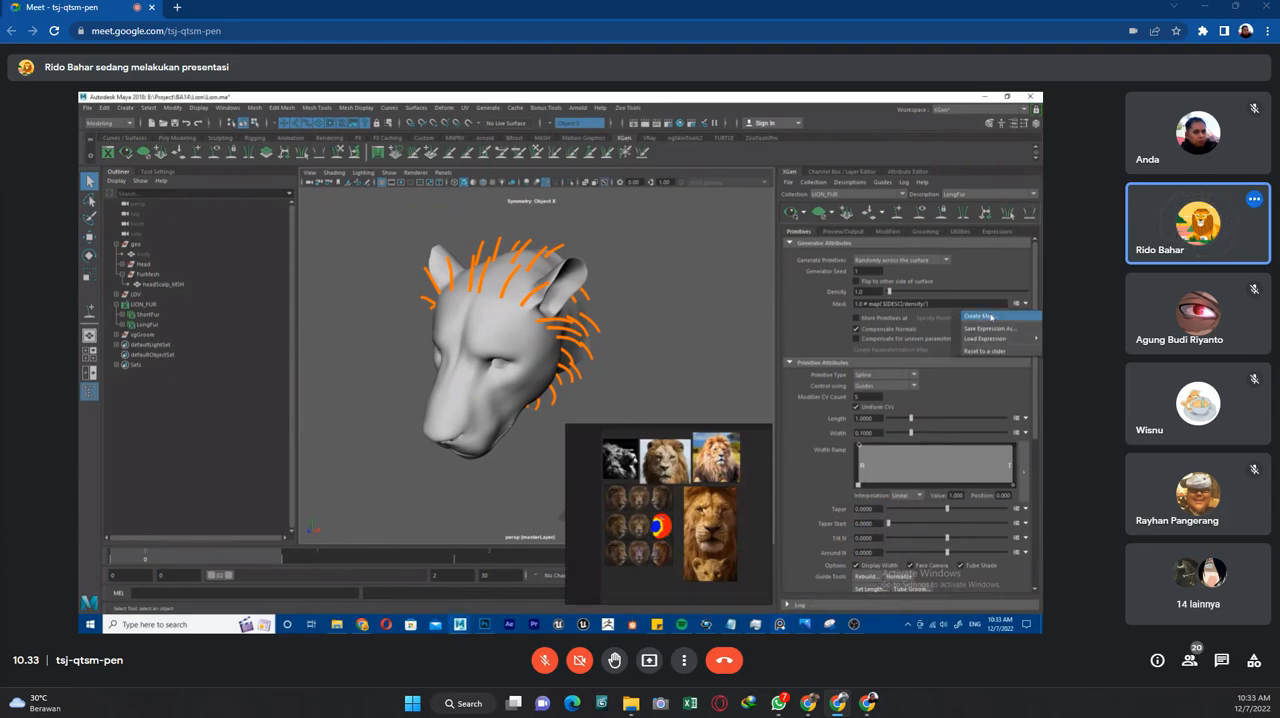
click(985, 270)
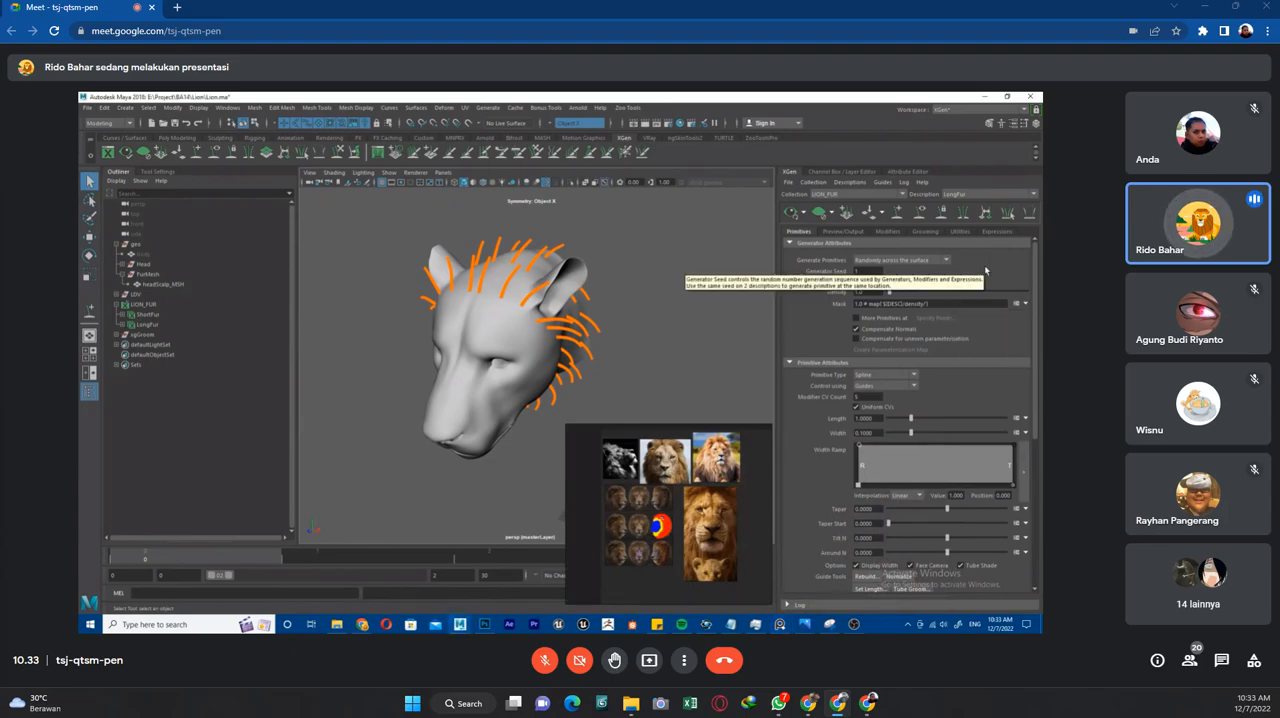
Study the lion reference images up close and move them off the workspace.
scroll(665, 490, down, 1)
scroll(665, 488, up, 3)
scroll(682, 478, down, 3)
middle_drag(743, 475, 705, 471)
scroll(702, 466, up, 2)
right_drag(713, 491, 1083, 323)
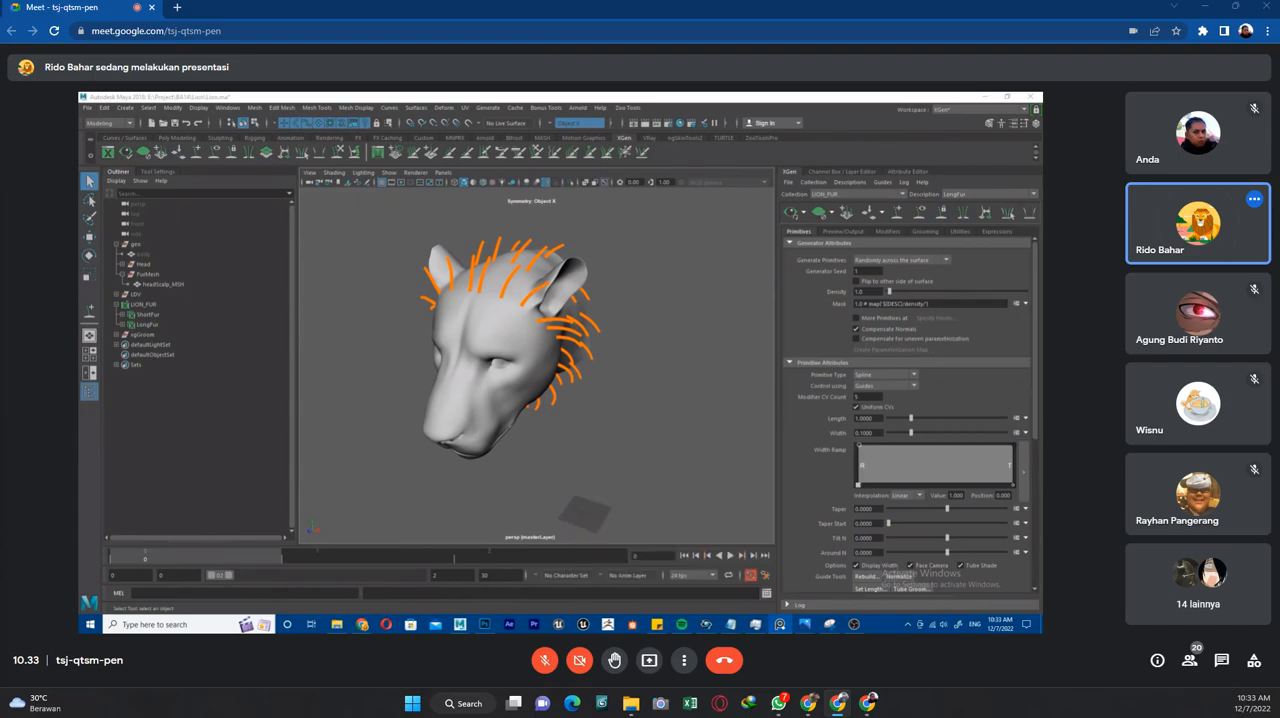
Inspect LongFur's expressions settings, the mask expression in the XGen Expression Editor, and the primitive attributes without changing them.
click(998, 232)
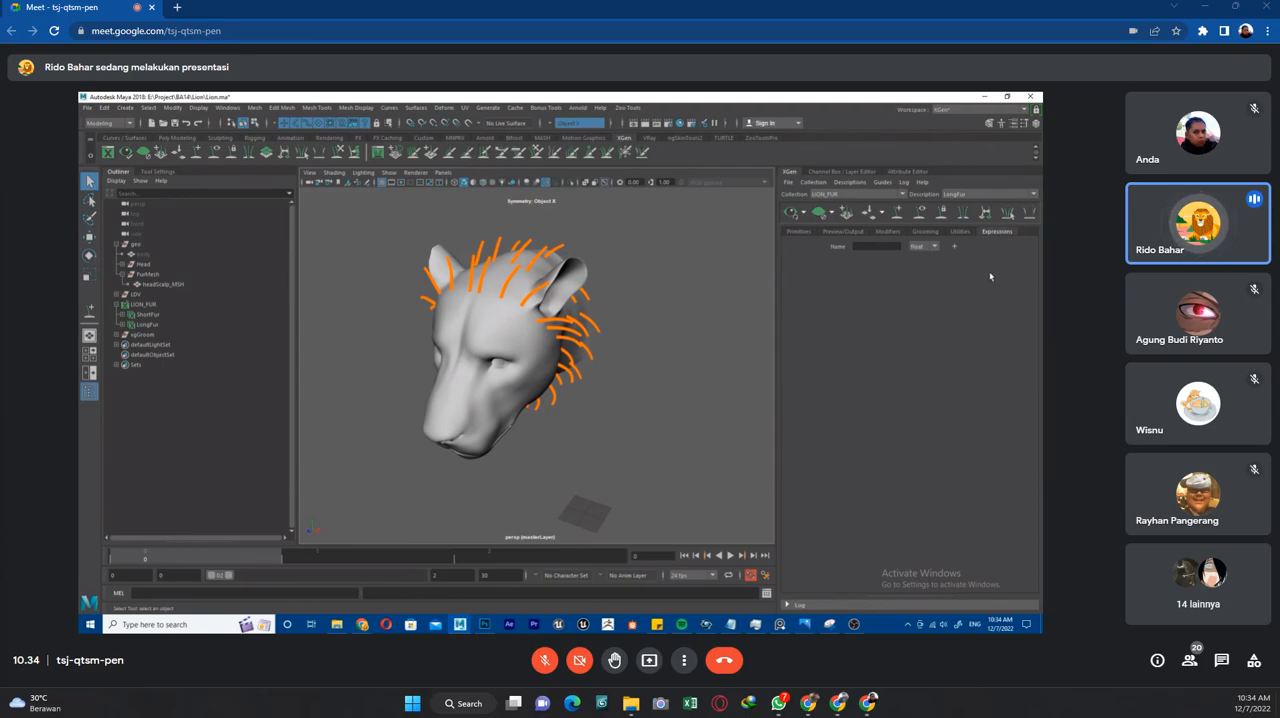
click(802, 232)
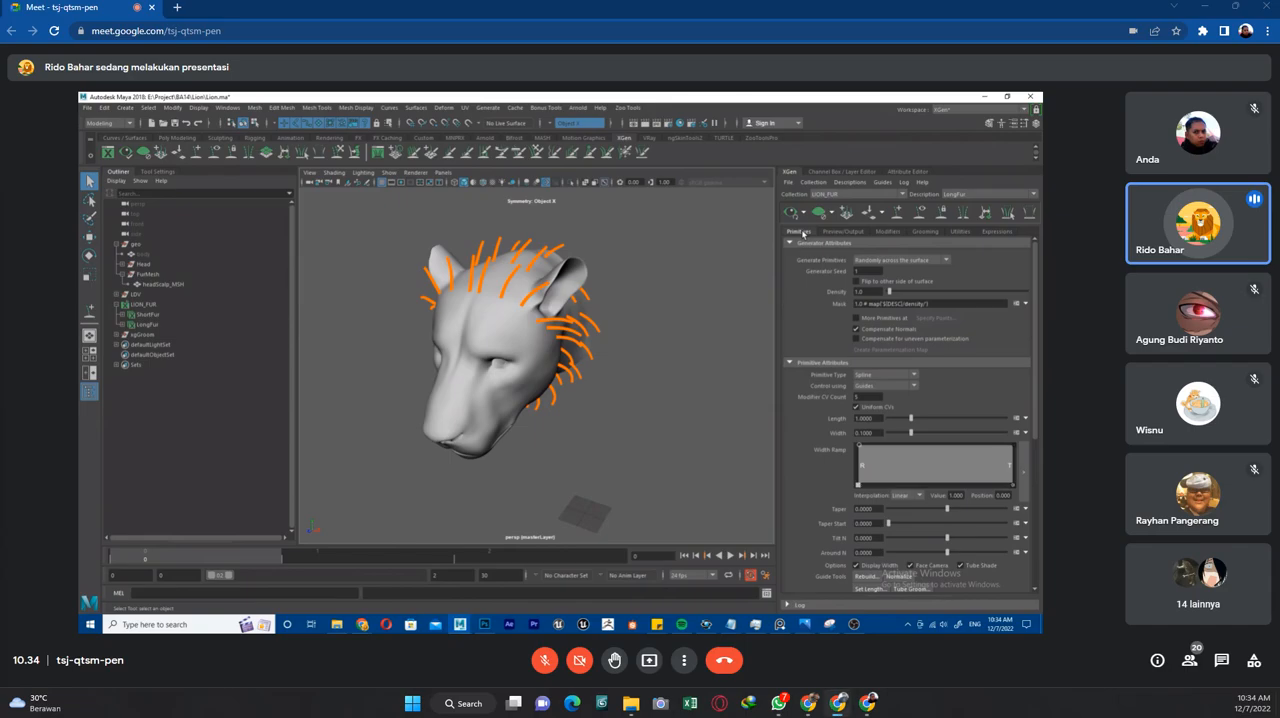
click(1016, 304)
drag(522, 391, 355, 388)
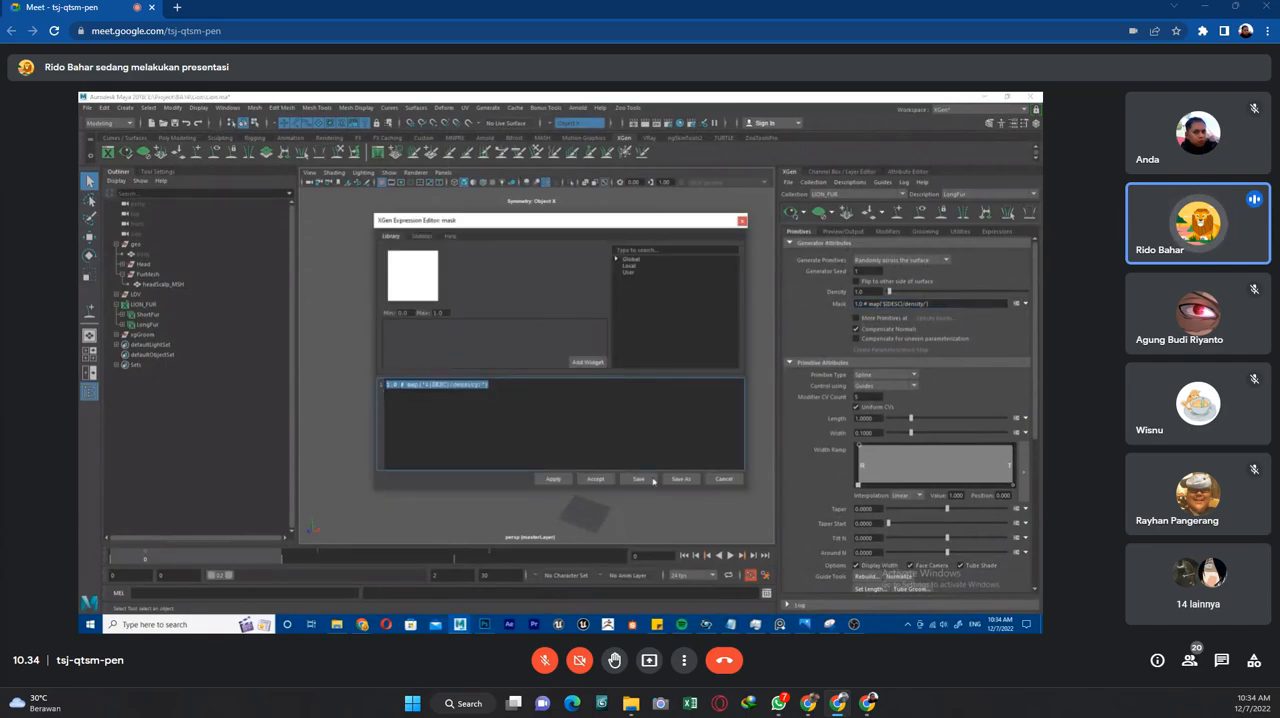
click(742, 221)
scroll(984, 364, down, 3)
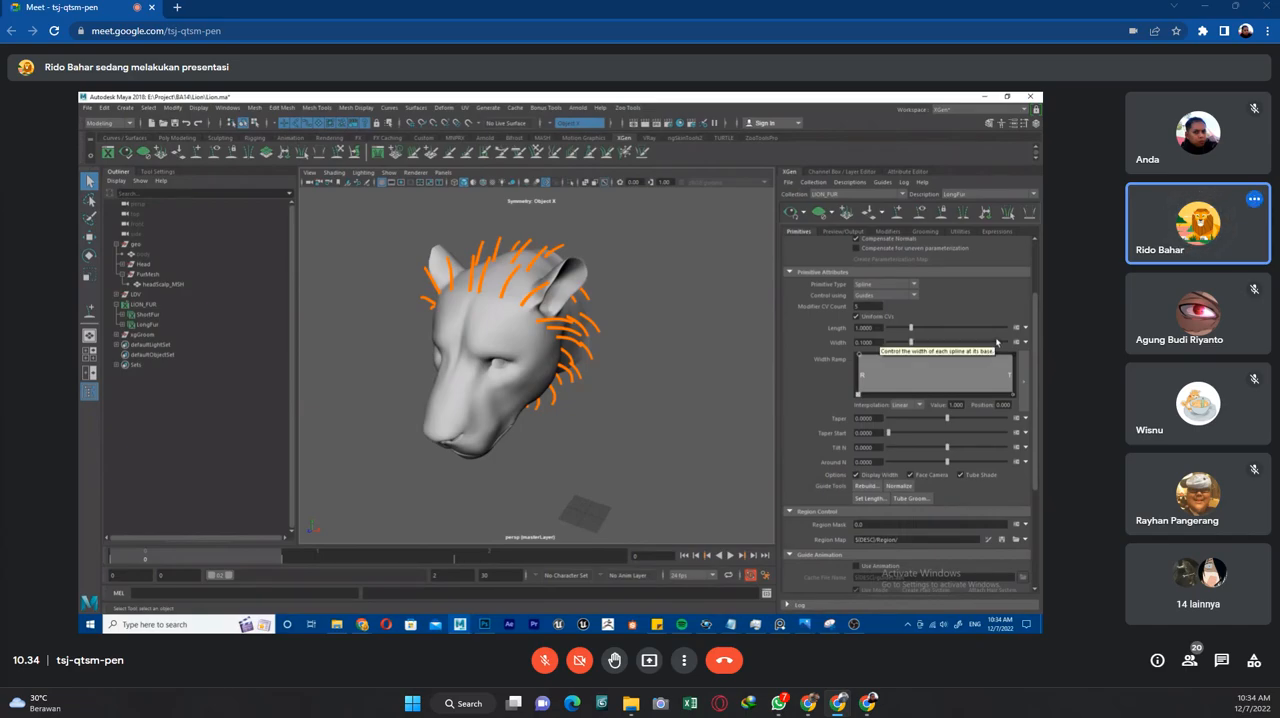
scroll(996, 342, up, 3)
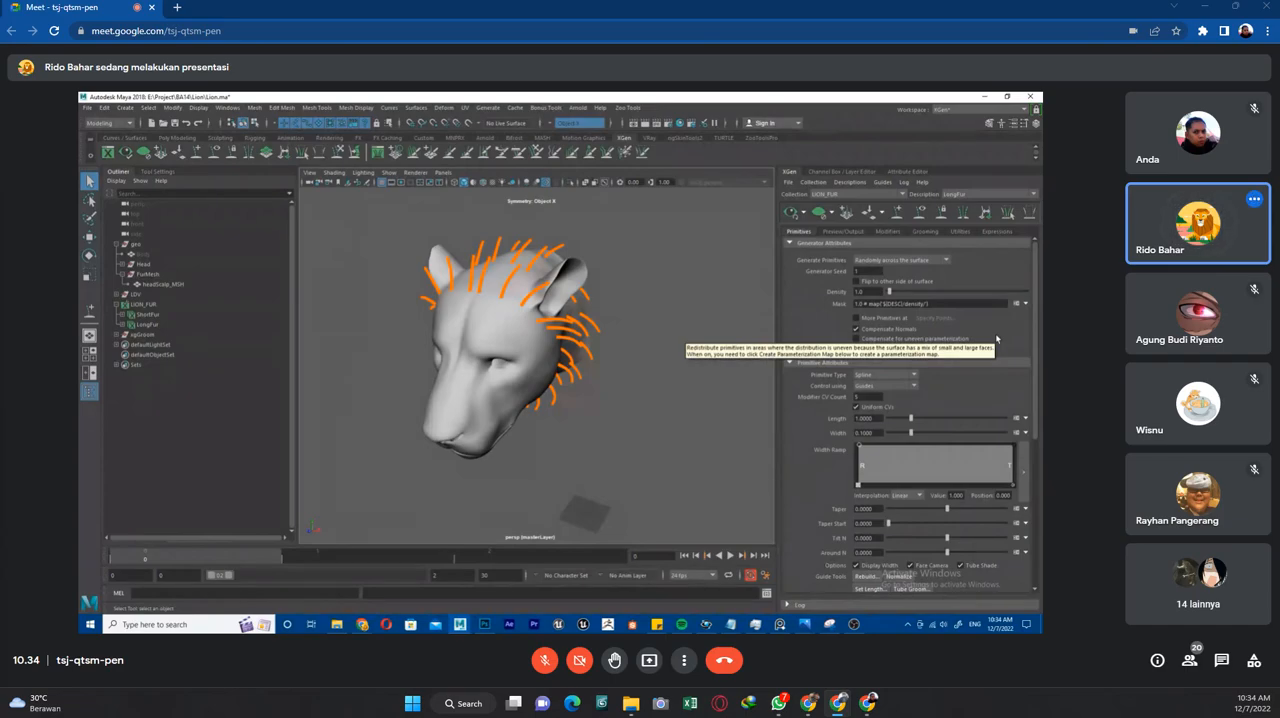
click(1015, 231)
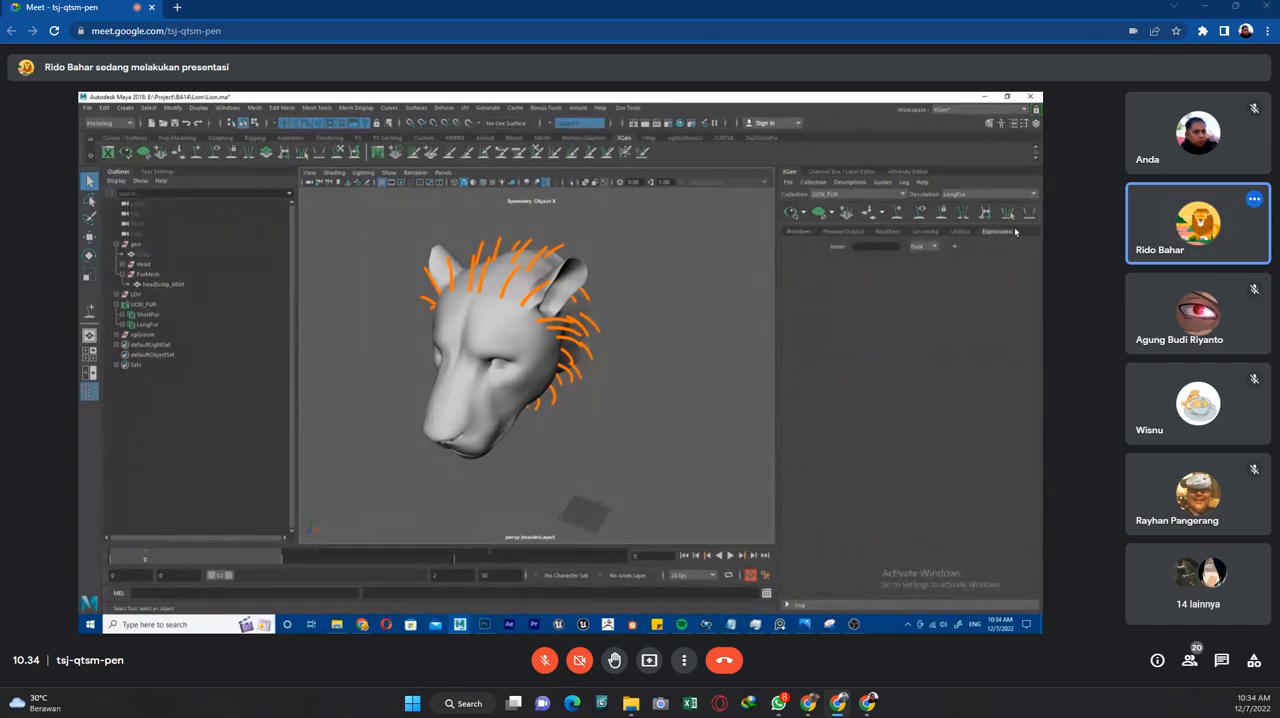
click(798, 231)
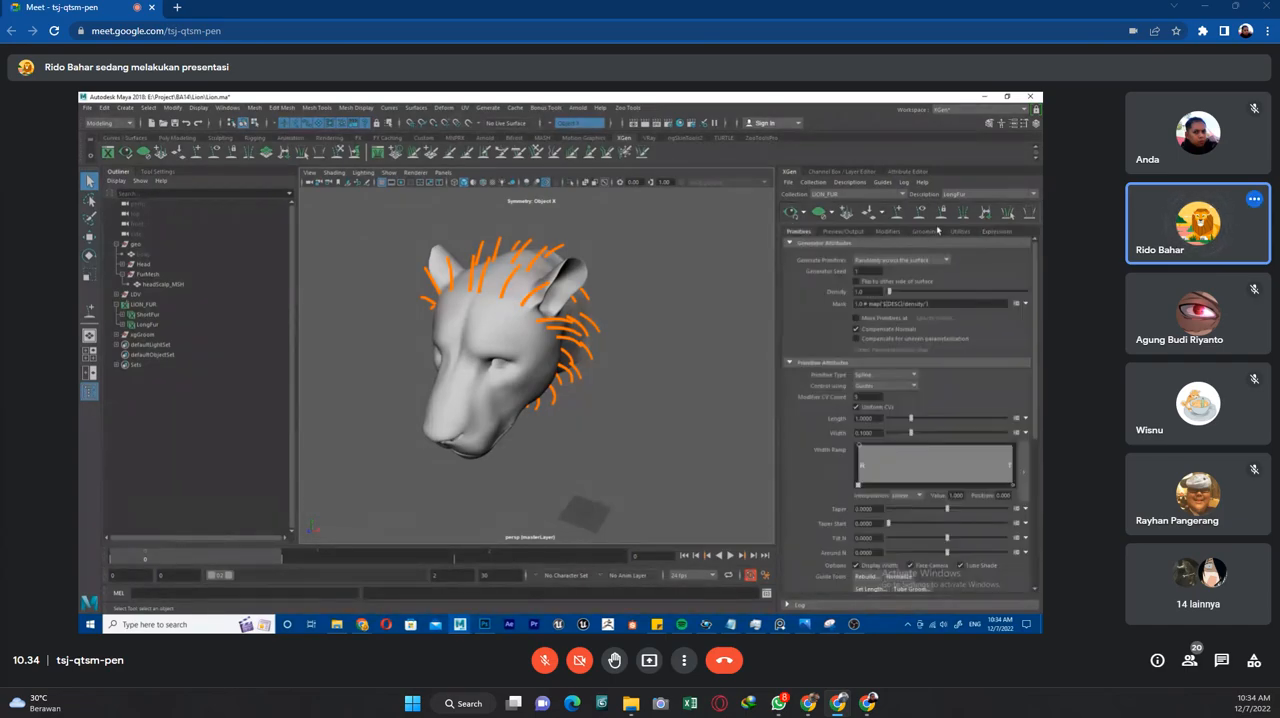
Switch to the ShortFur description and show the lion's head with textured shading.
click(978, 194)
click(966, 212)
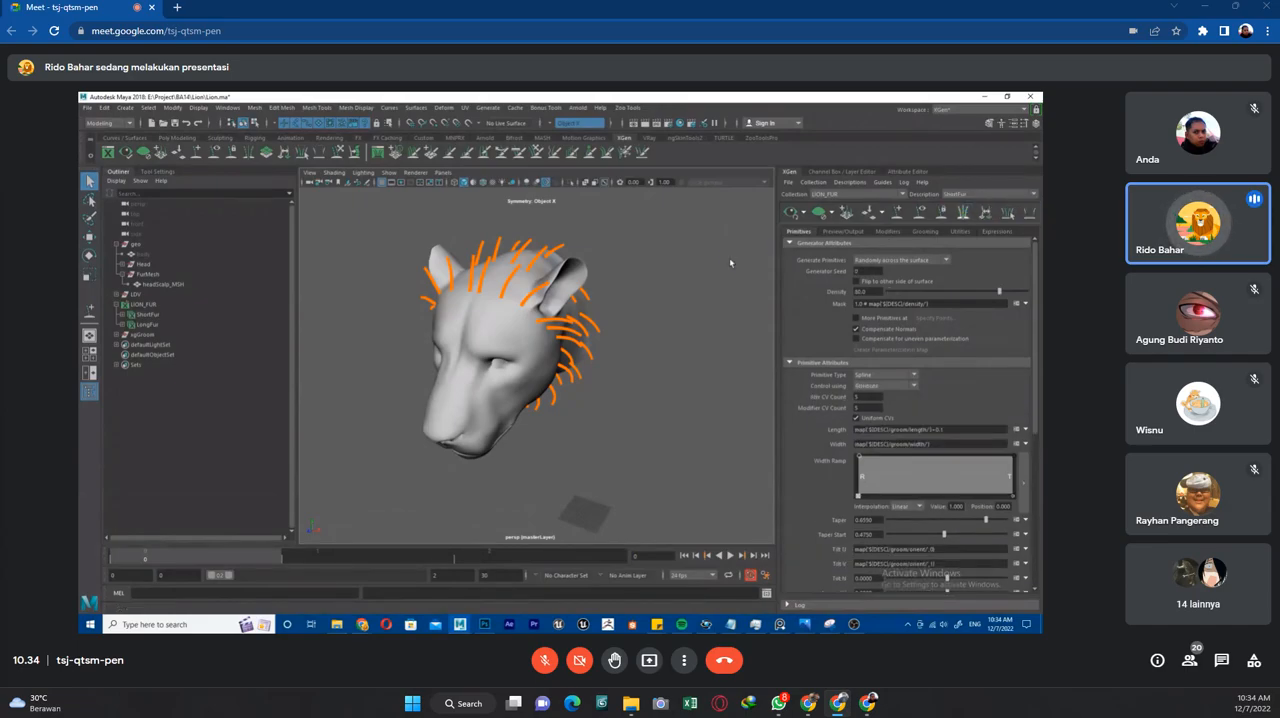
key(6)
scroll(614, 370, up, 6)
mouse_move(630, 403)
alt+mouse_down()
mouse_move(578, 350)
mouse_move(603, 354)
mouse_move(547, 351)
mouse_move(710, 362)
mouse_move(595, 378)
mouse_move(620, 382)
alt+mouse_up()
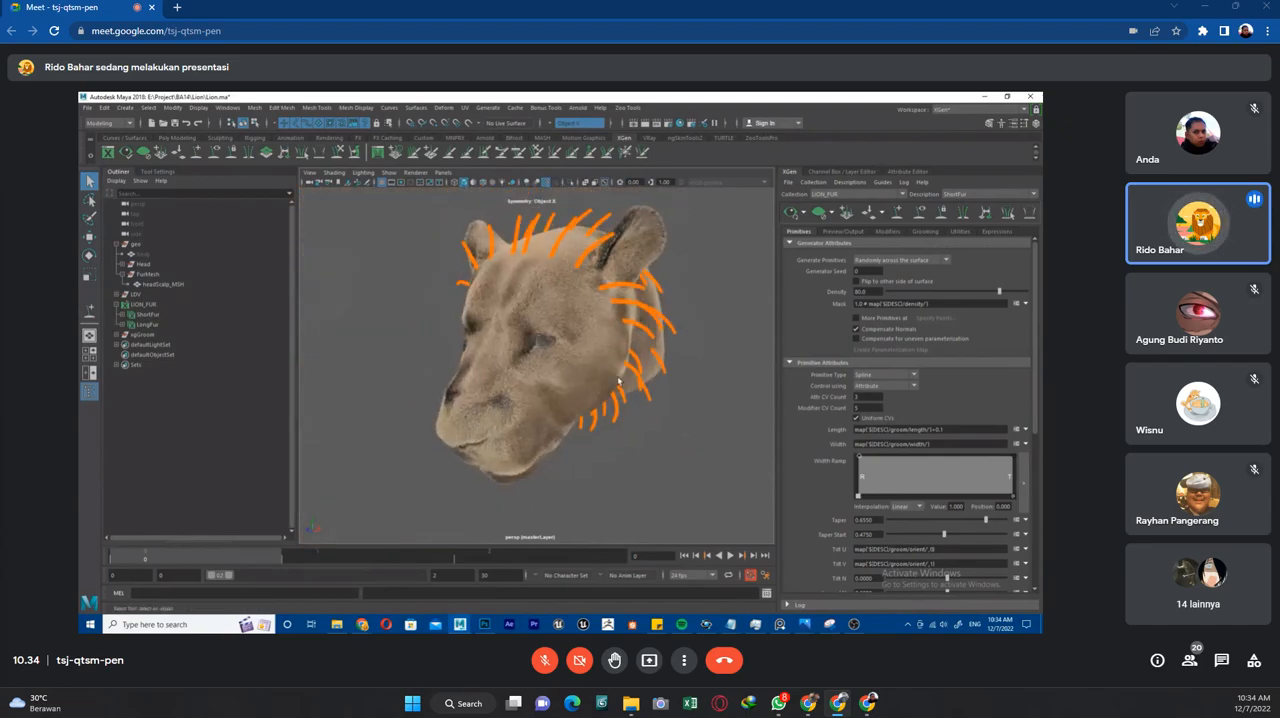
alt+drag(613, 396, 528, 389)
Inspect ShortFur's Cut, Noise and Clumping modifiers, including the Cut amount expression, and return to its primitive attributes.
click(887, 231)
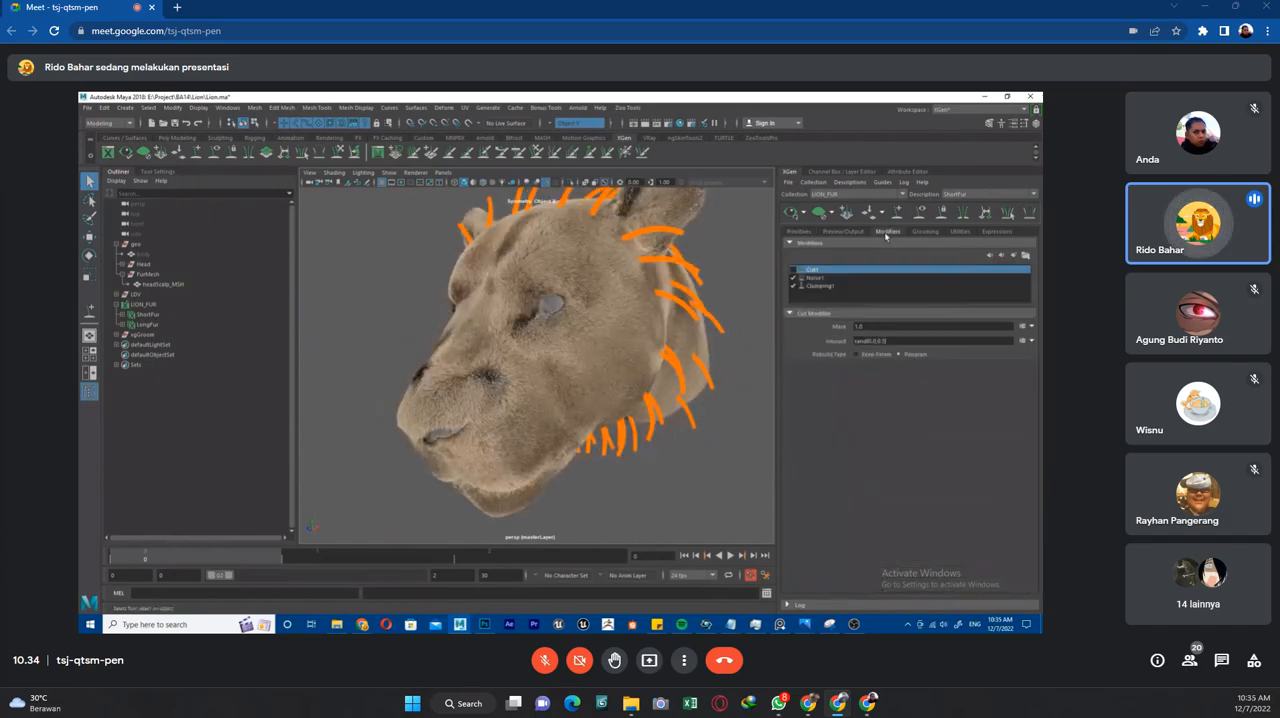
triple_click(887, 341)
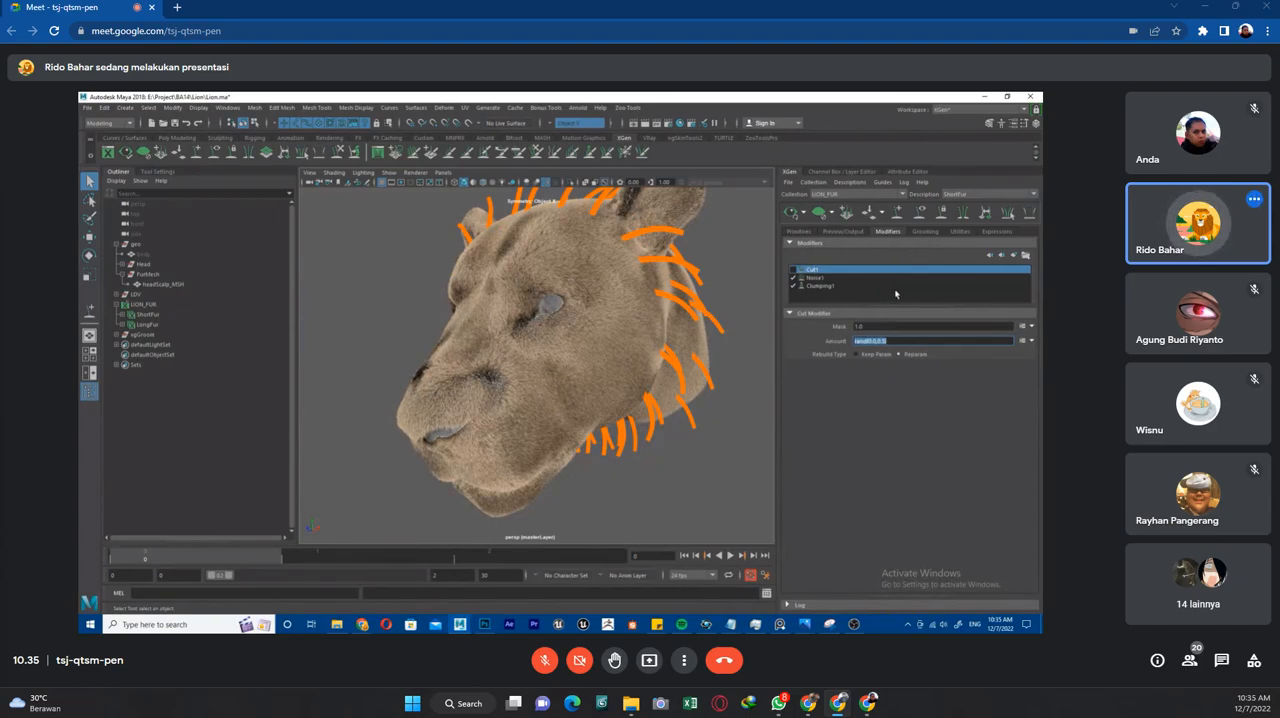
click(815, 278)
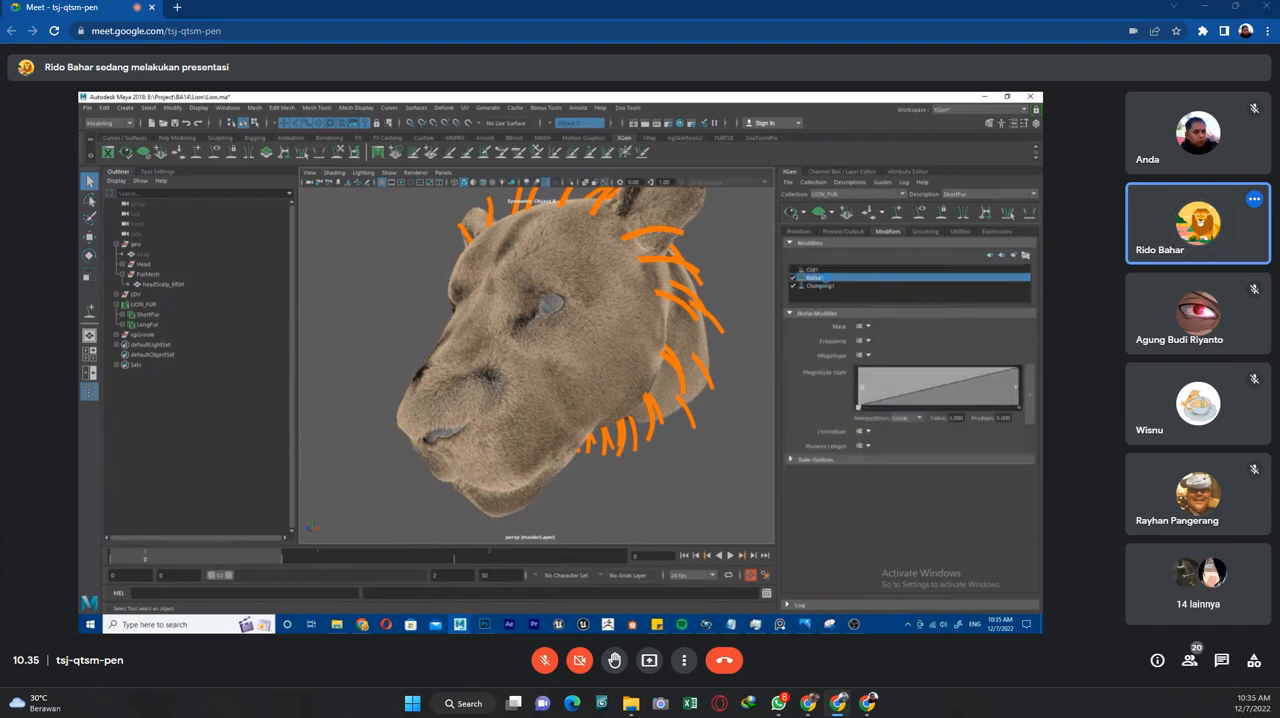
click(821, 286)
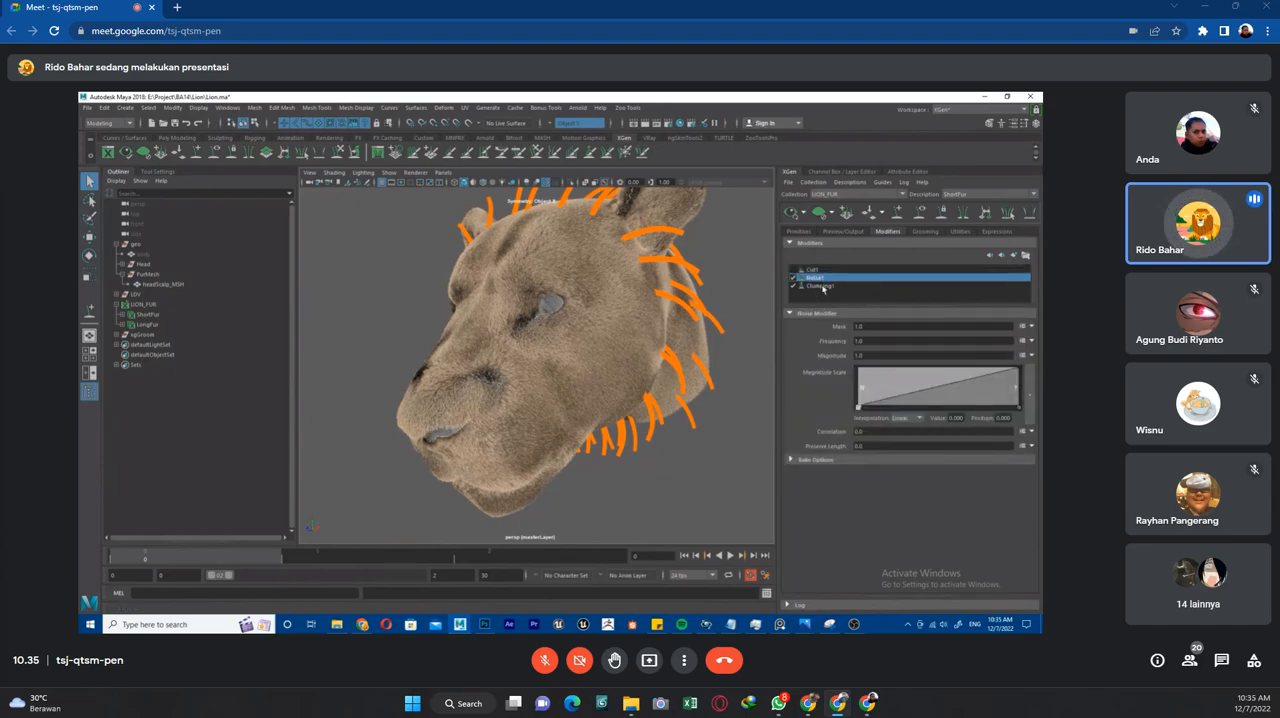
click(810, 231)
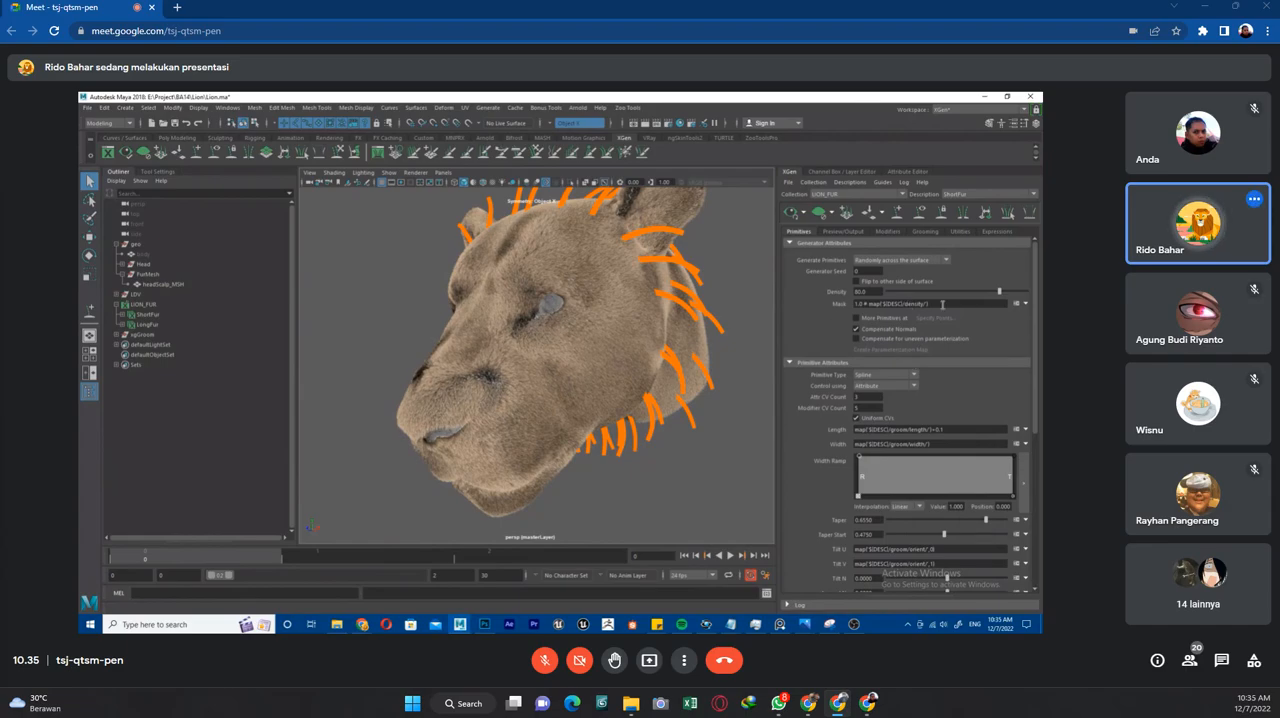
Inspect ShortFur's primitive attributes and its grooming brushes, including the Pose brush settings, and check the fur on the lion's muzzle.
scroll(1003, 432, down, 2)
scroll(951, 341, up, 1)
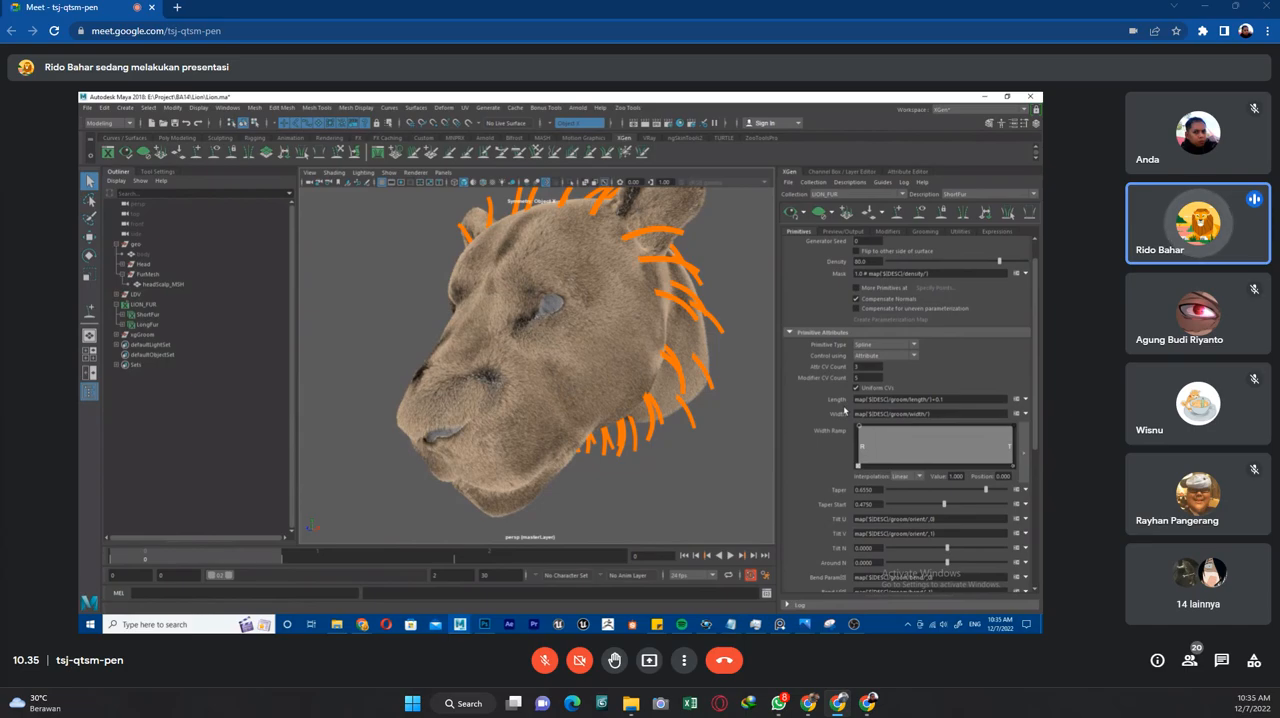
click(925, 231)
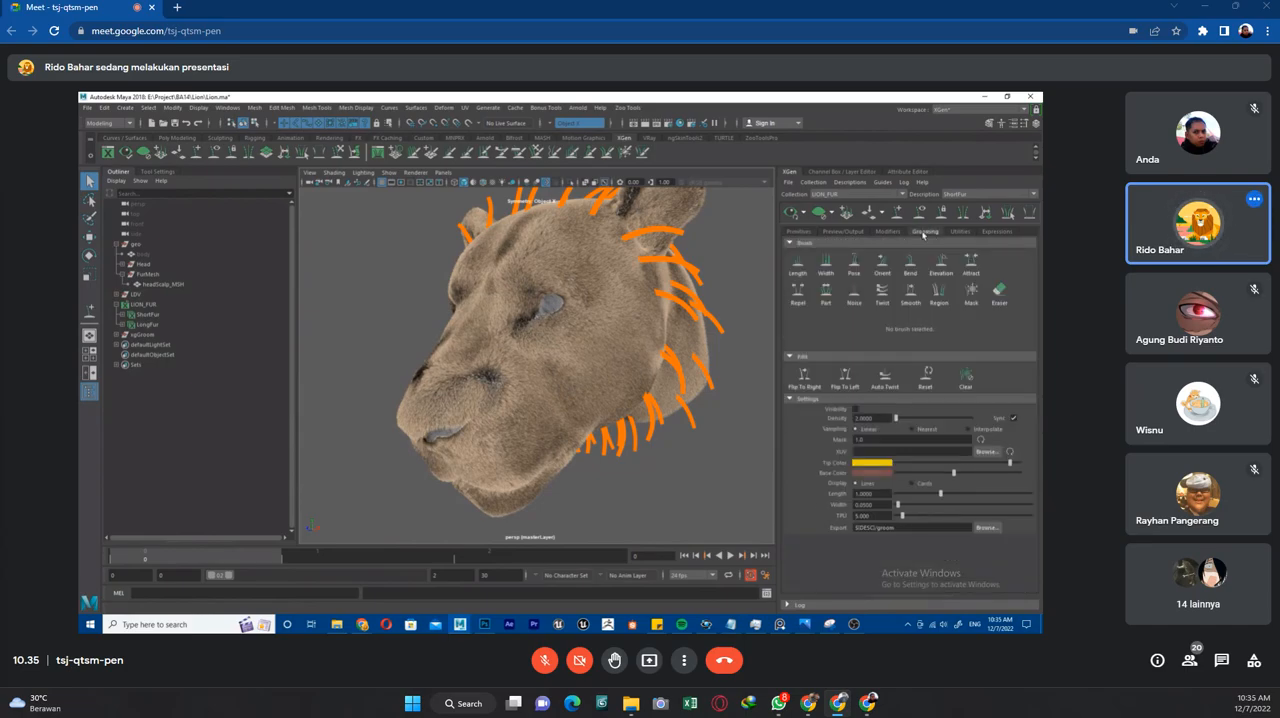
click(803, 233)
mouse_move(640, 397)
alt+mouse_down()
mouse_move(620, 394)
mouse_move(645, 396)
alt+mouse_up()
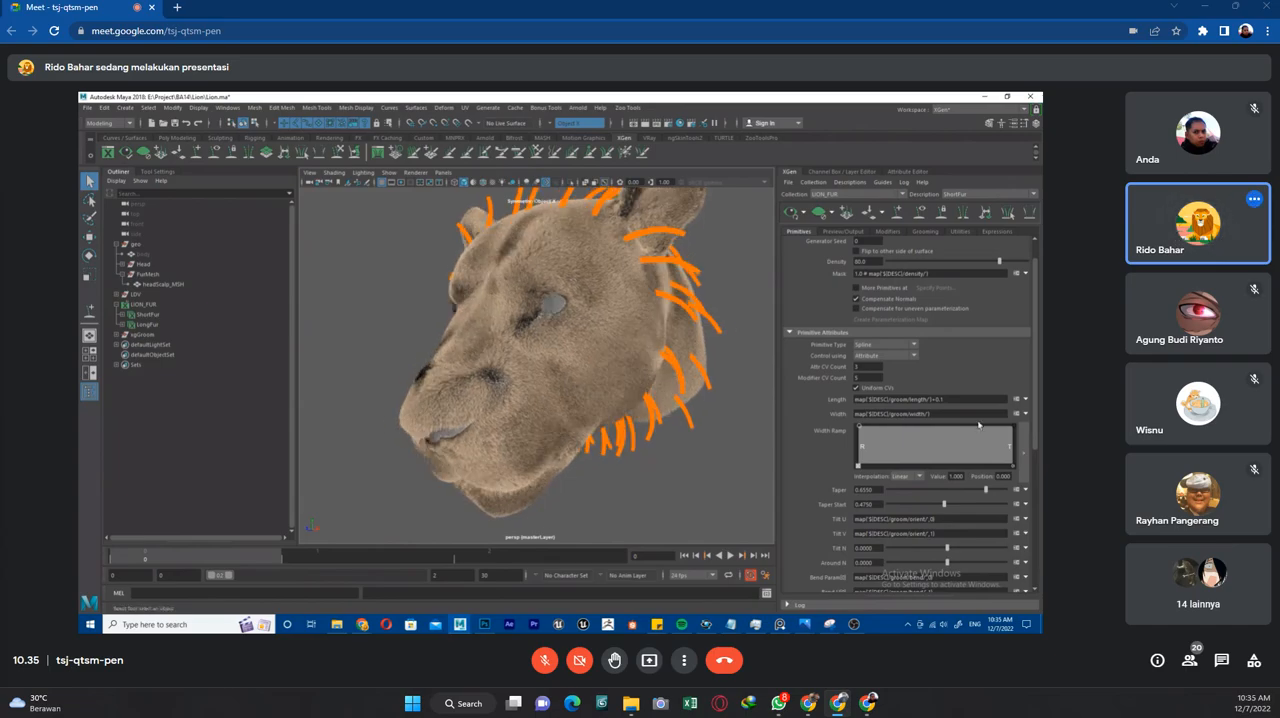
scroll(979, 425, down, 3)
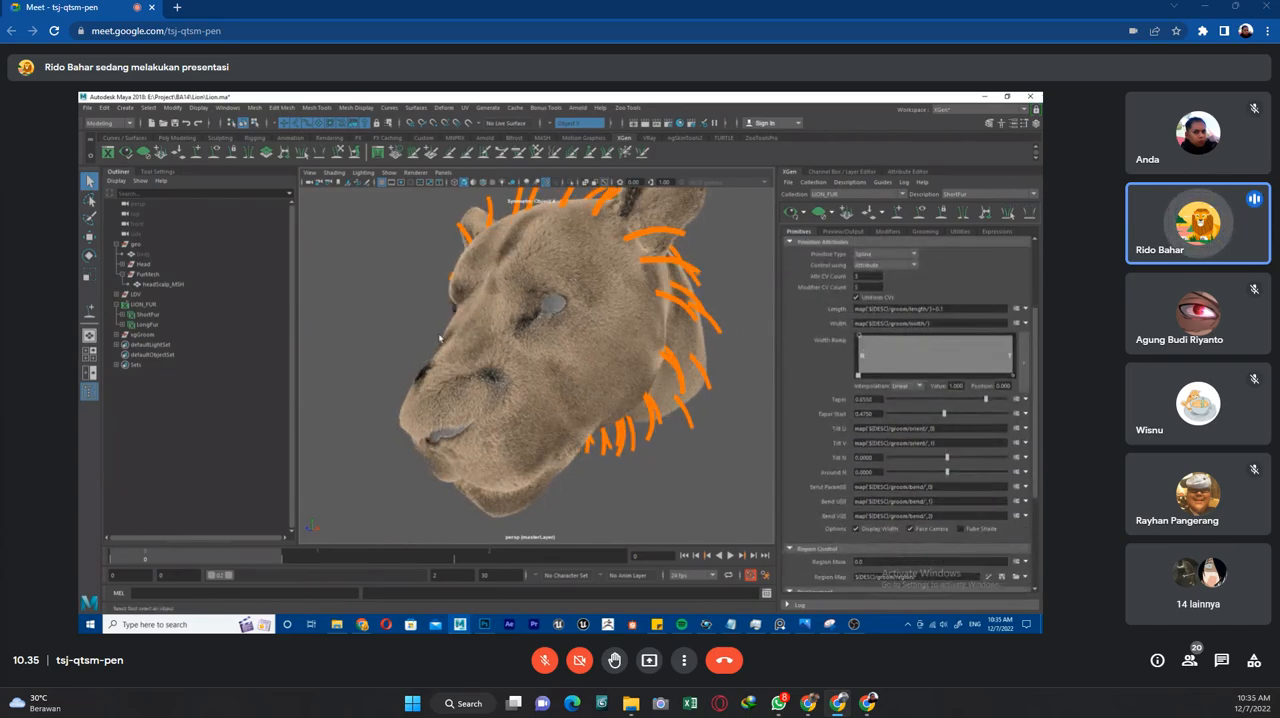
scroll(500, 333, up, 3)
alt+drag(500, 333, 549, 331)
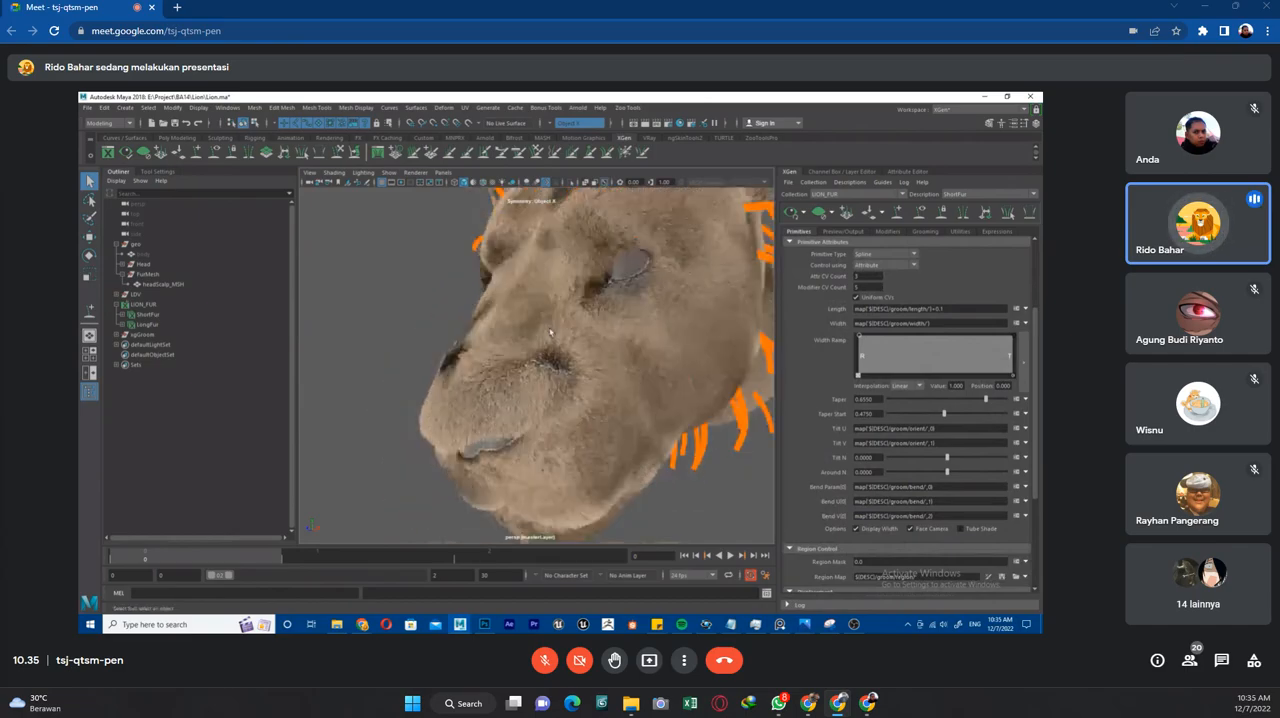
click(934, 233)
click(794, 234)
click(924, 234)
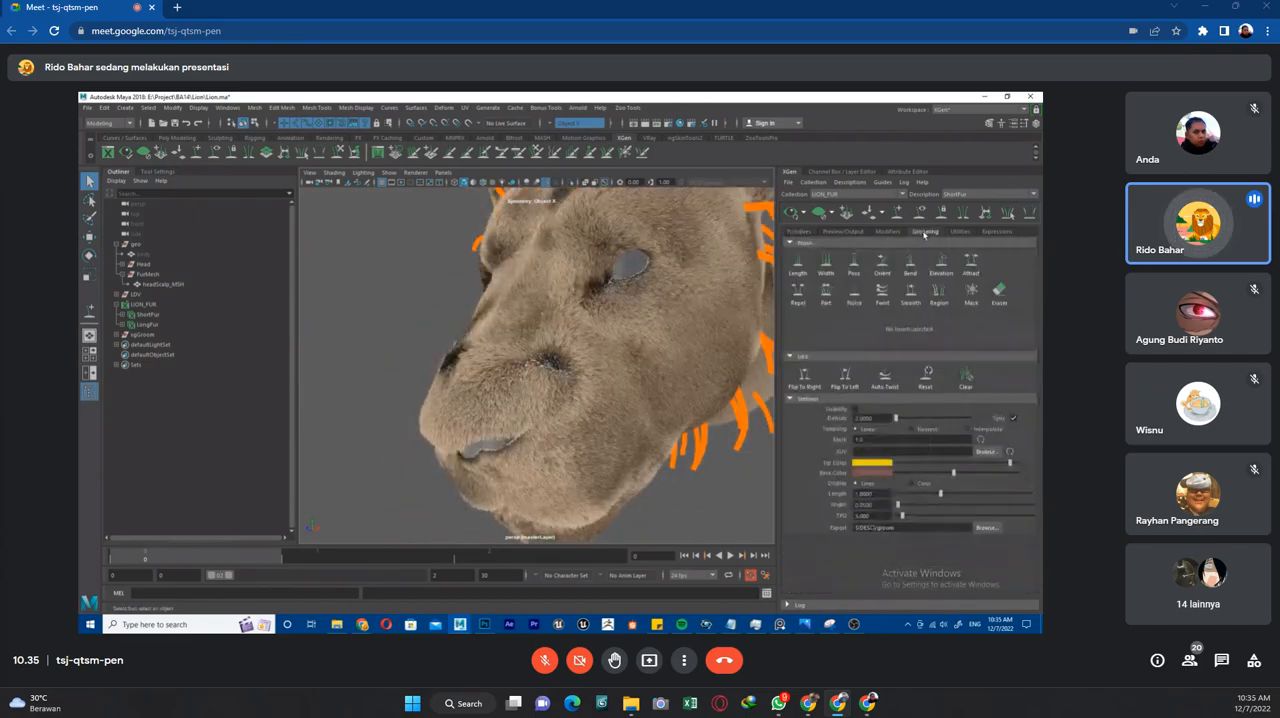
click(853, 262)
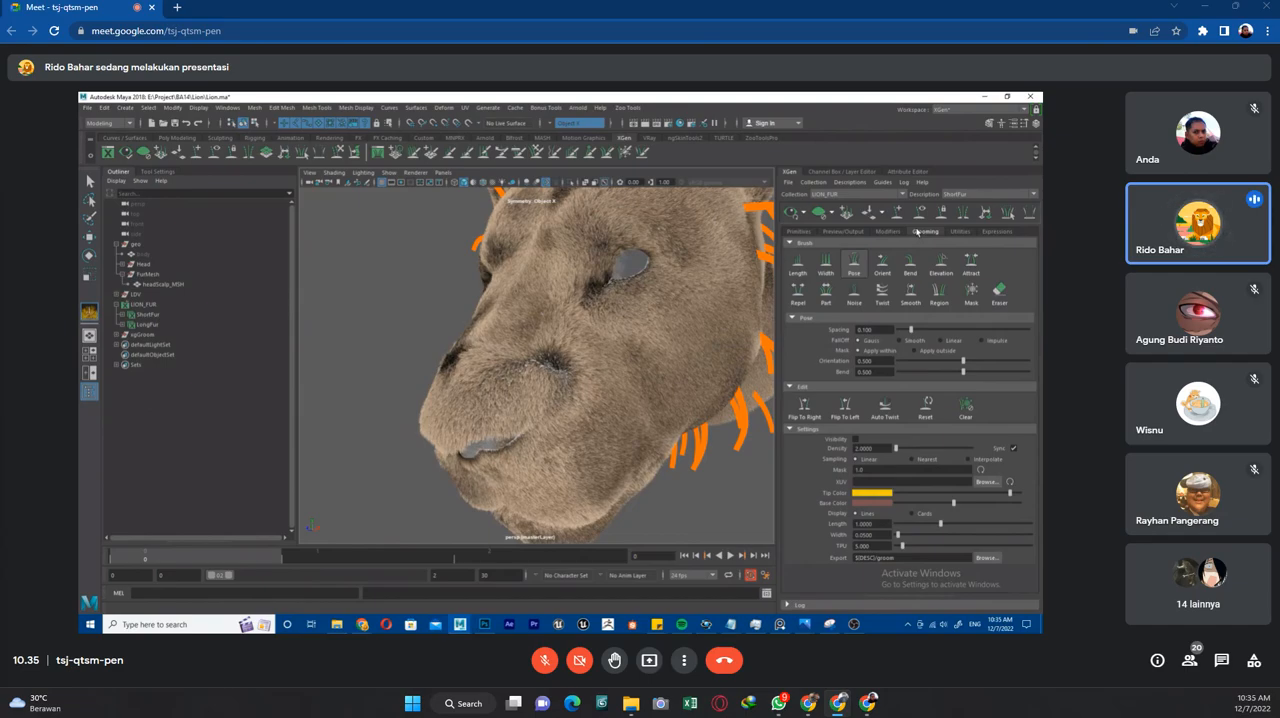
click(799, 231)
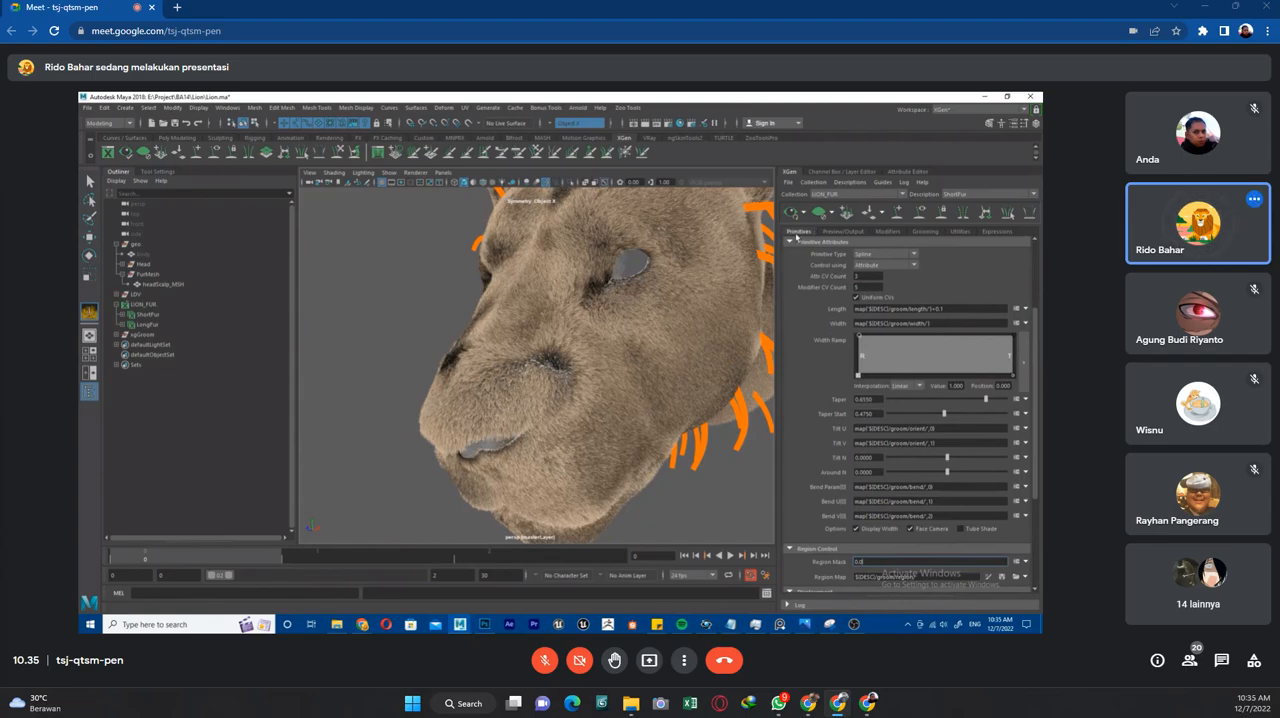
Examine ShortFur's width map expression and the thickness of the individual hair strands around the lion's nostril.
double_click(920, 323)
triple_click(914, 324)
scroll(644, 370, up, 5)
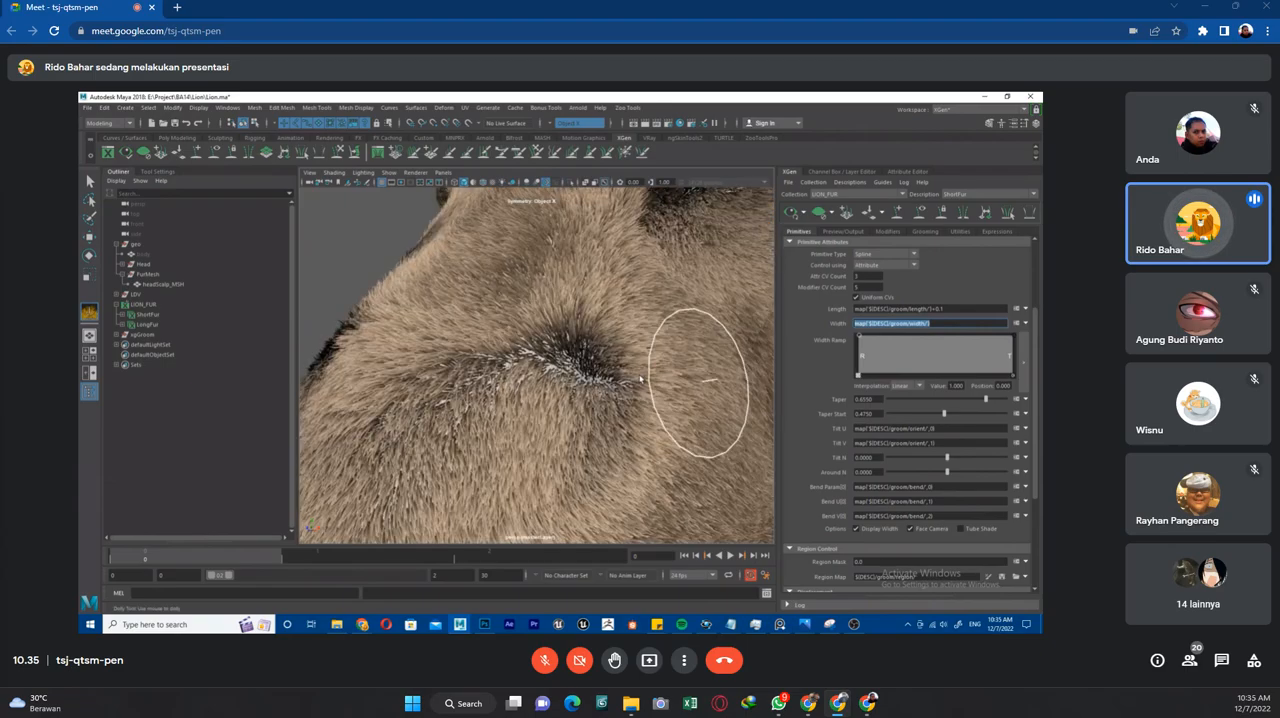
scroll(641, 378, up, 3)
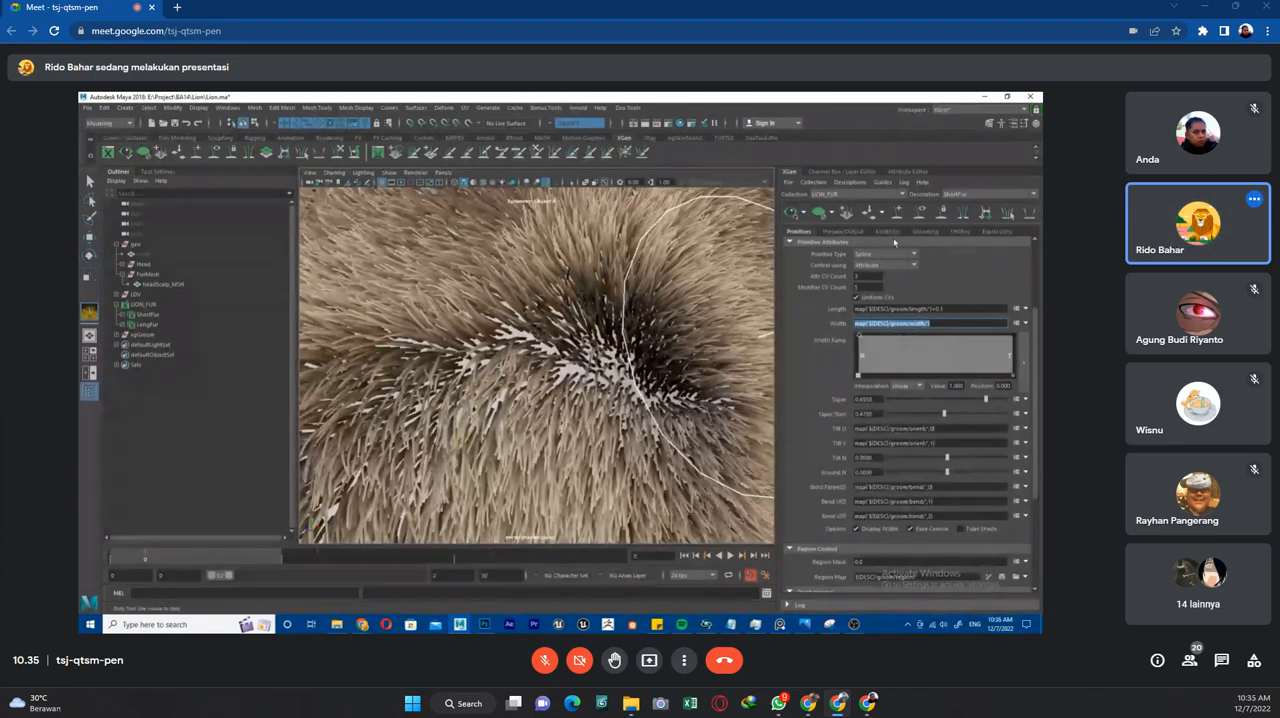
Activate the Length grooming brush for ShortFur and check the hair length around the nose and muzzle.
click(923, 232)
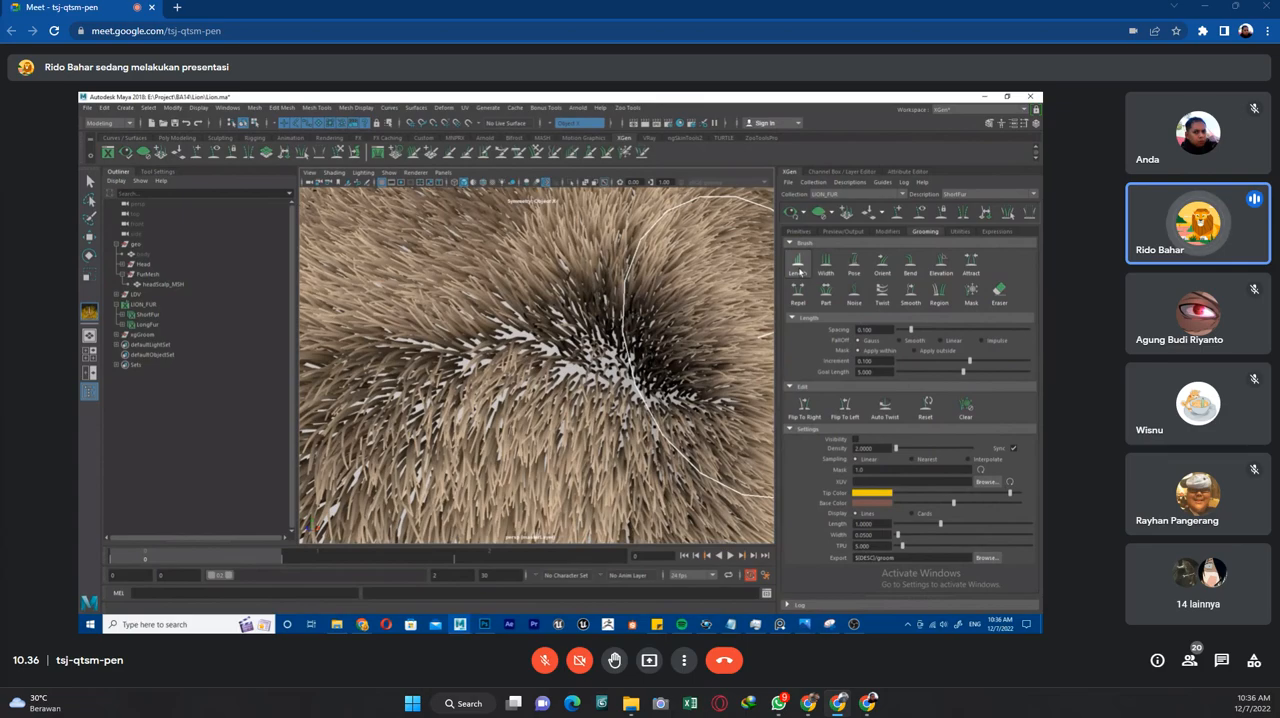
scroll(497, 386, down, 10)
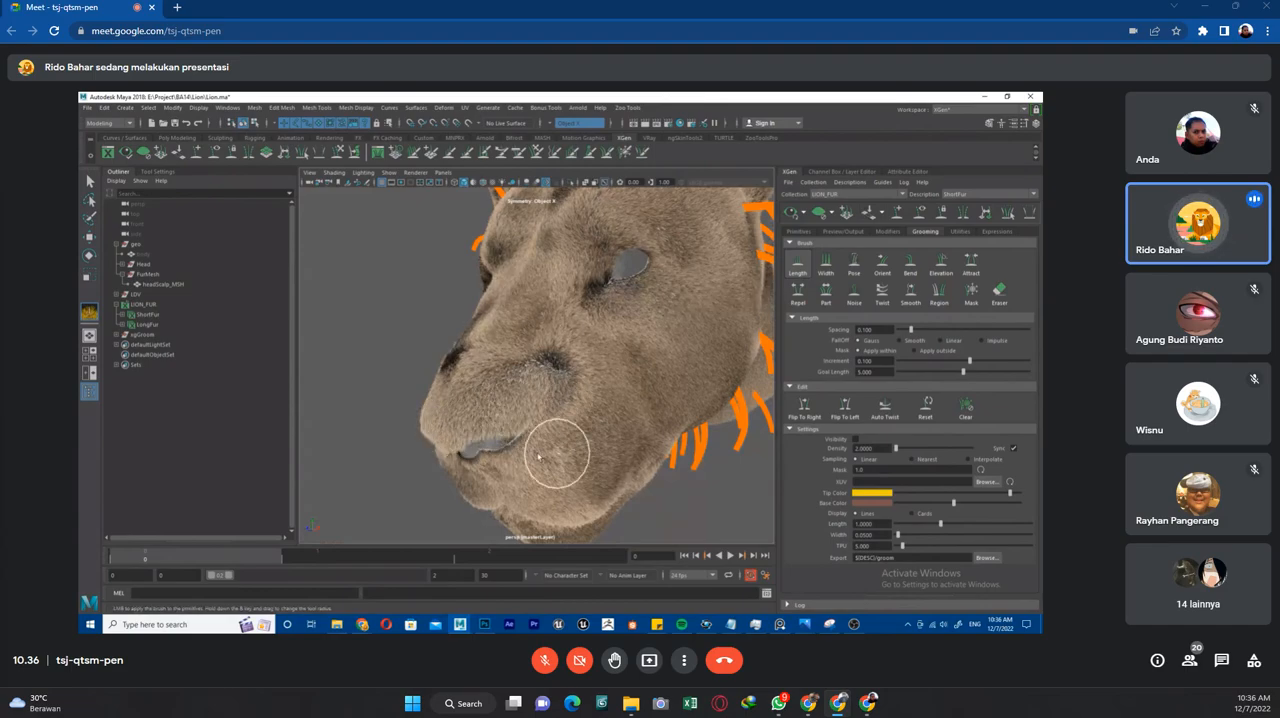
scroll(577, 366, up, 5)
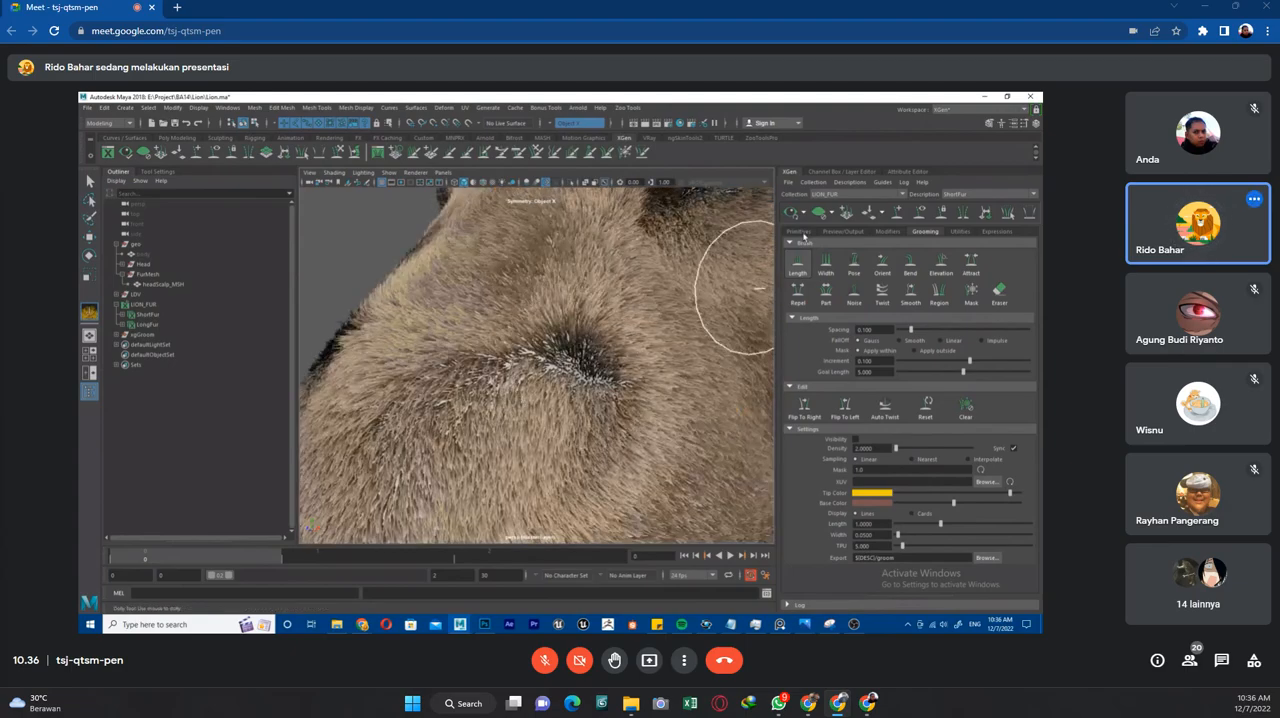
scroll(560, 410, down, 5)
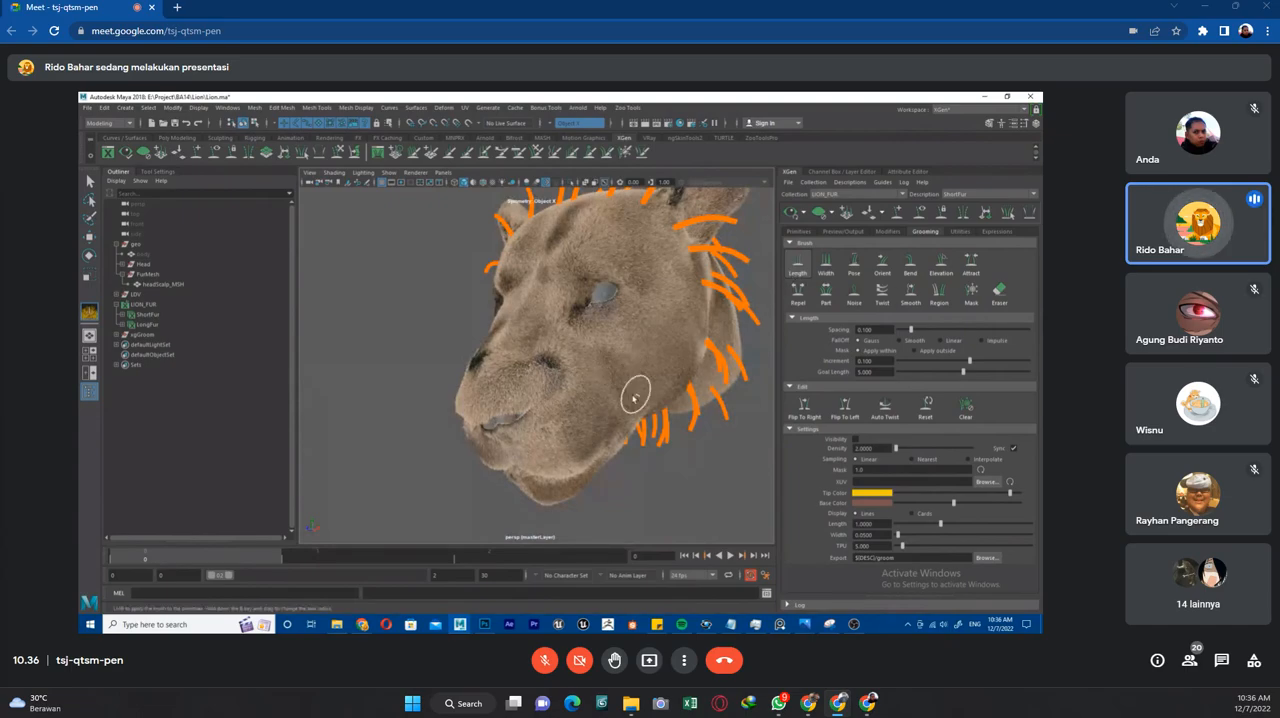
Reduce ShortFur's length expression to the groom length map alone, without the +0.1 offset, and check the head's fur.
click(805, 230)
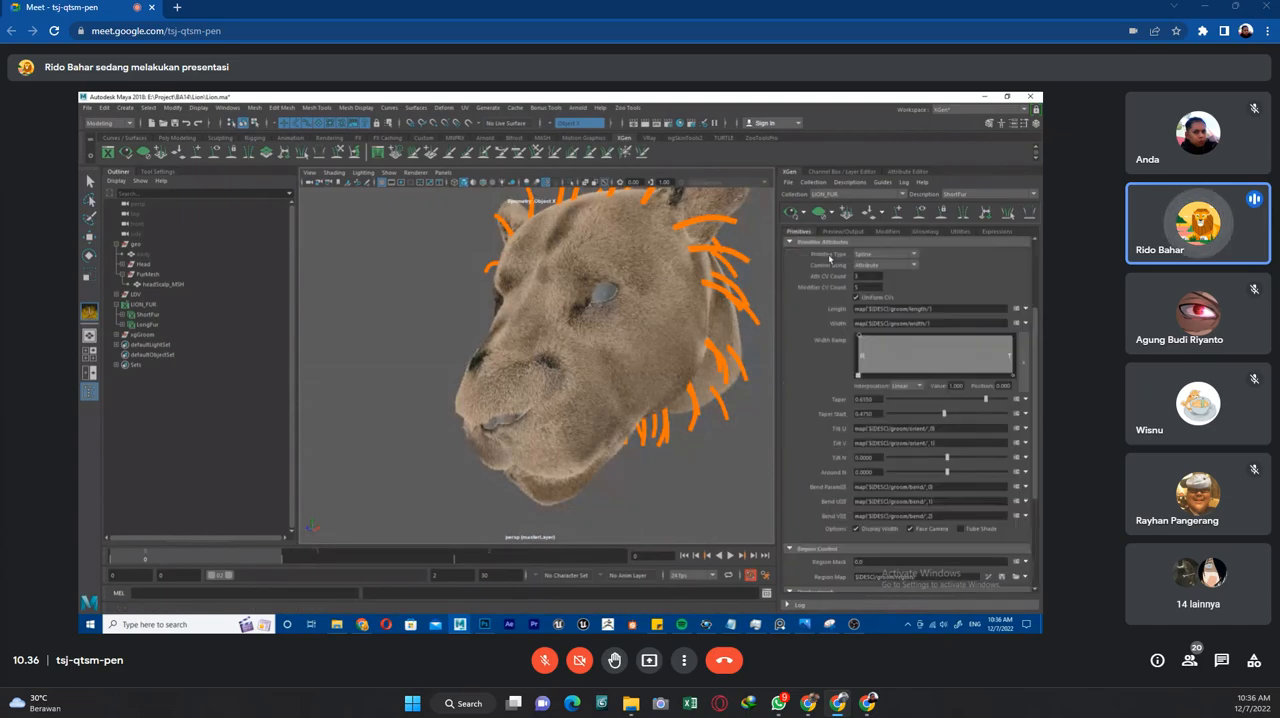
click(953, 308)
scroll(666, 351, up, 5)
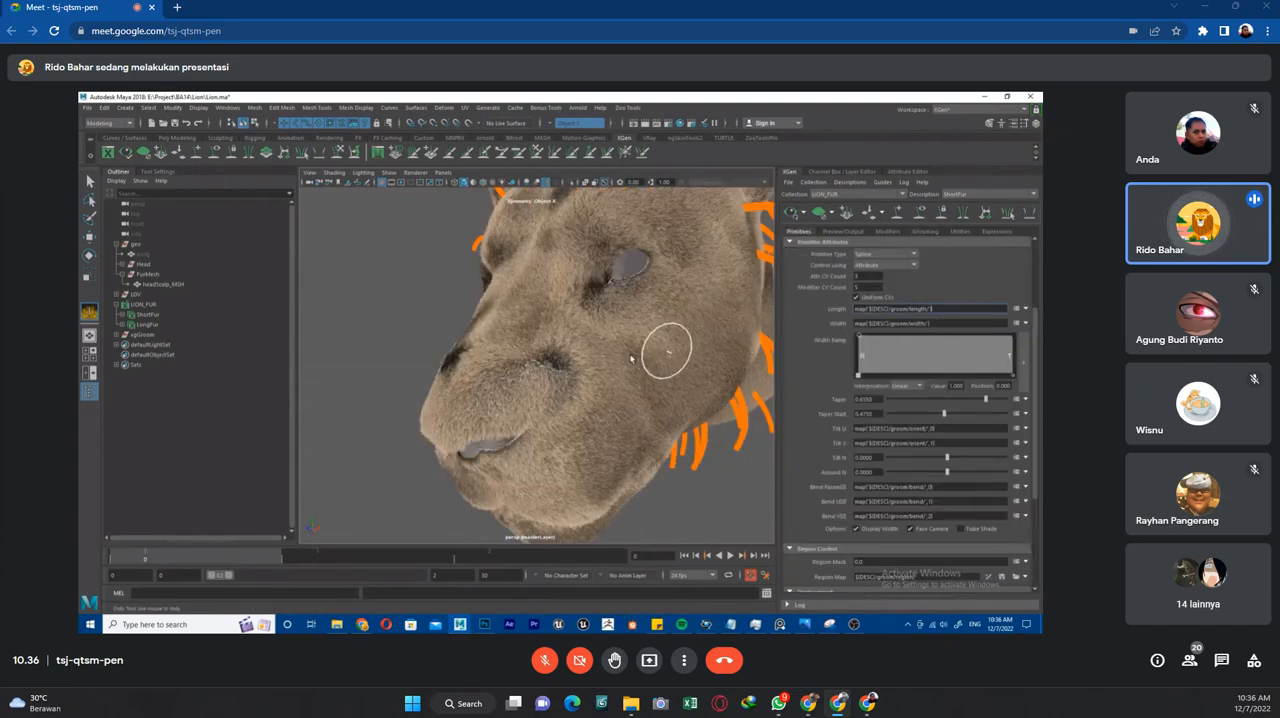
alt+drag(620, 365, 615, 347)
scroll(607, 343, down, 3)
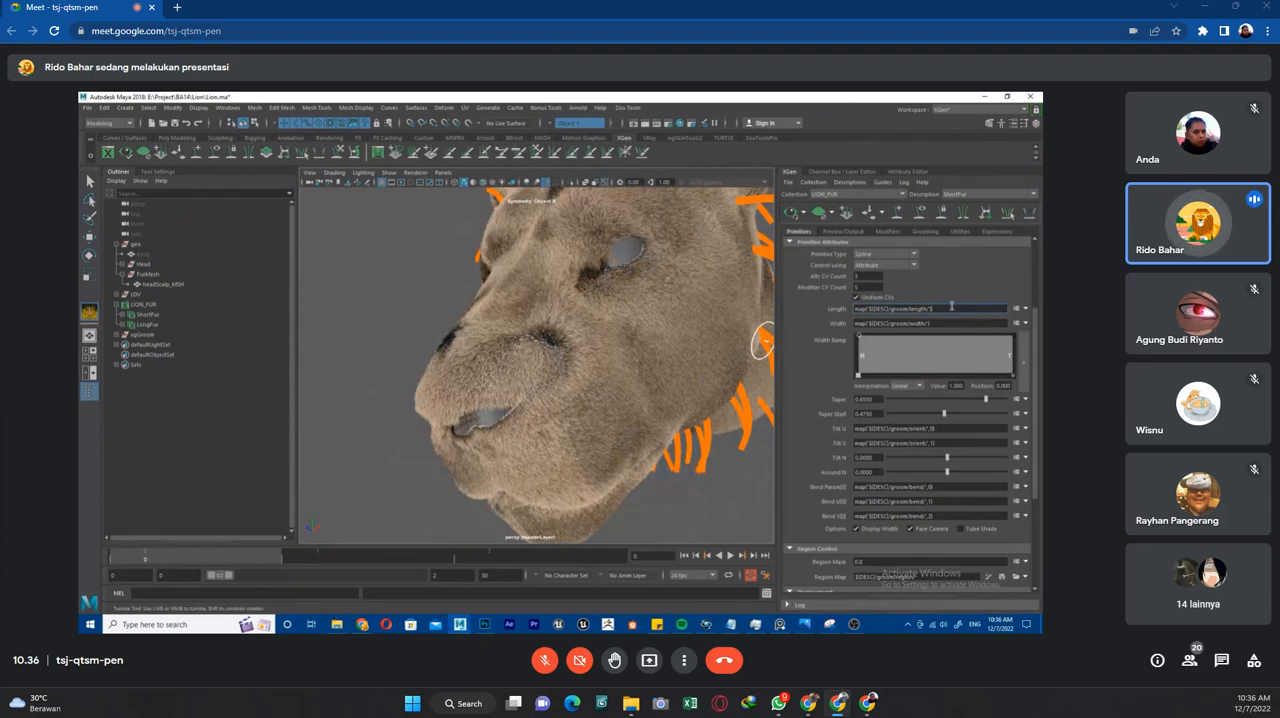
alt+drag(643, 369, 610, 373)
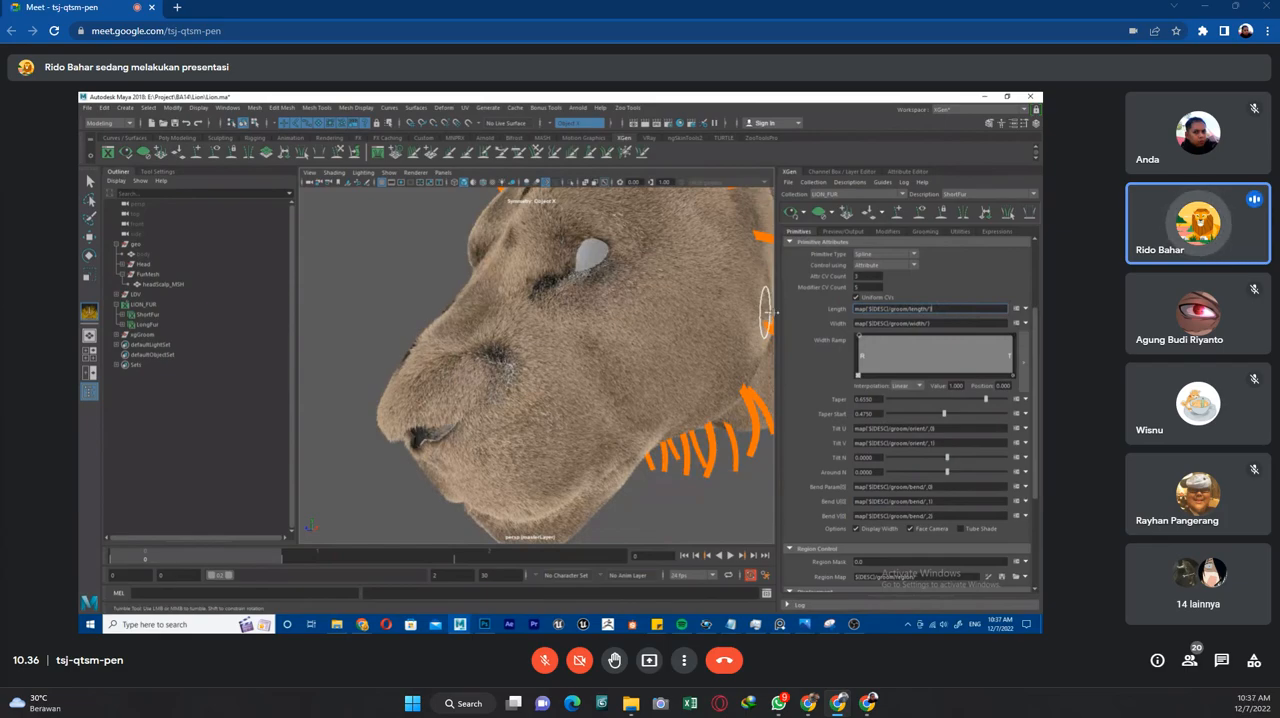
scroll(520, 331, down, 3)
scroll(507, 338, up, 3)
scroll(496, 331, down, 2)
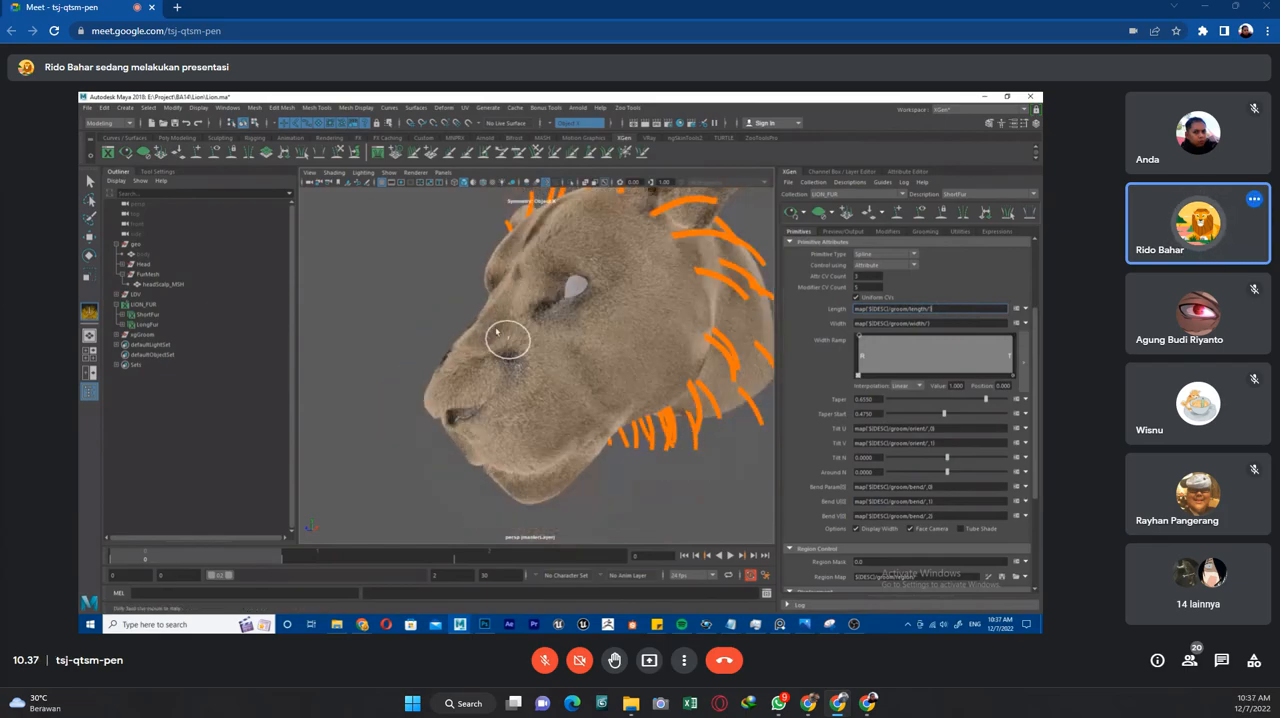
Add an offset of +1 to ShortFur's length expression and check the fur across the lion's face.
click(889, 231)
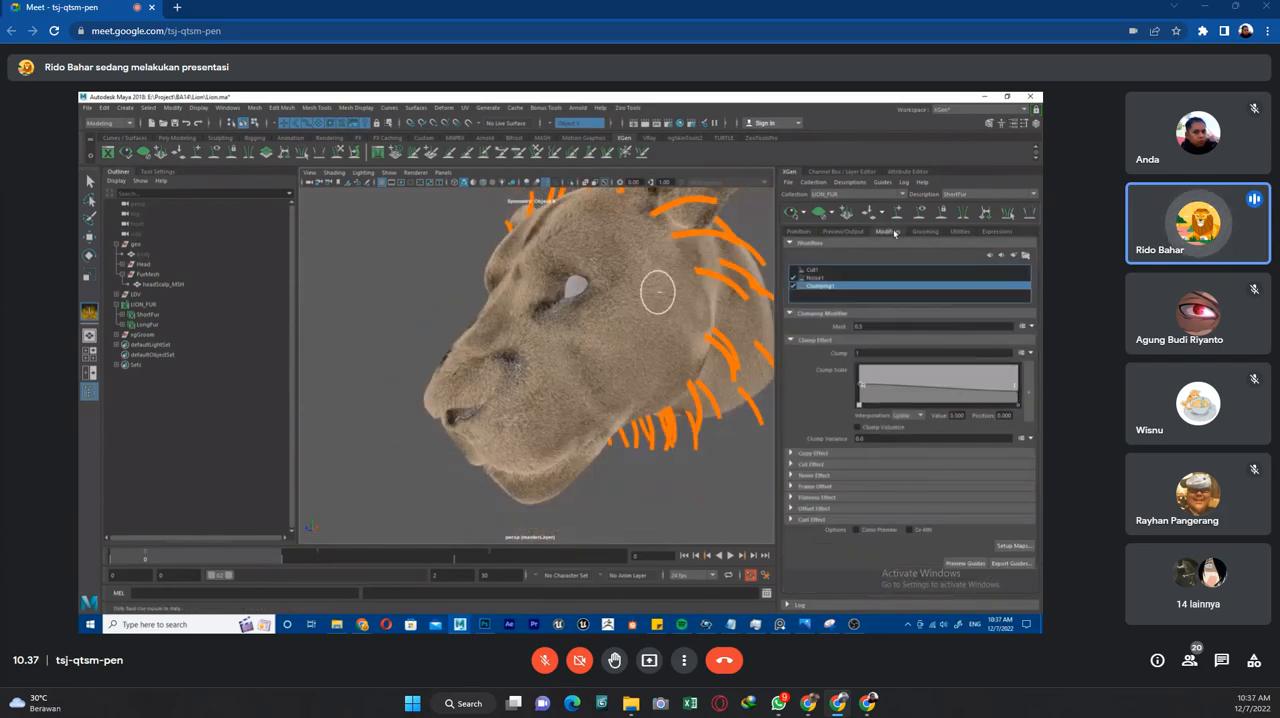
click(924, 230)
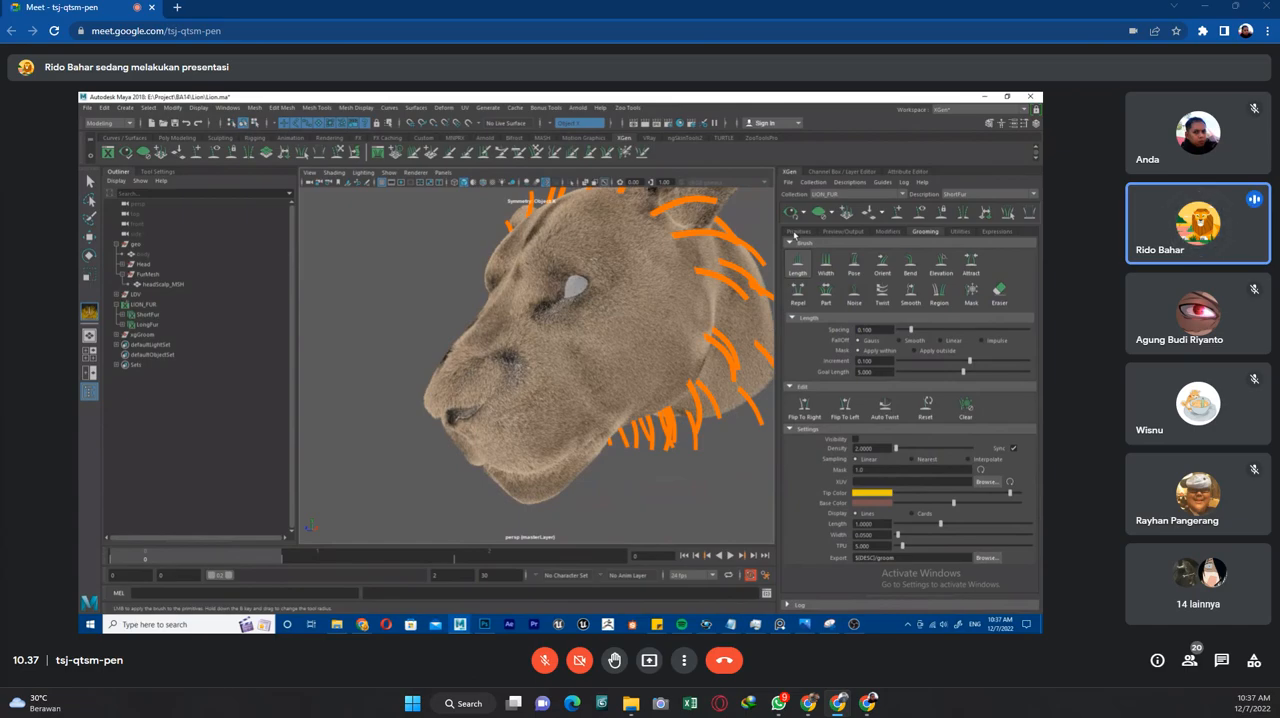
click(798, 231)
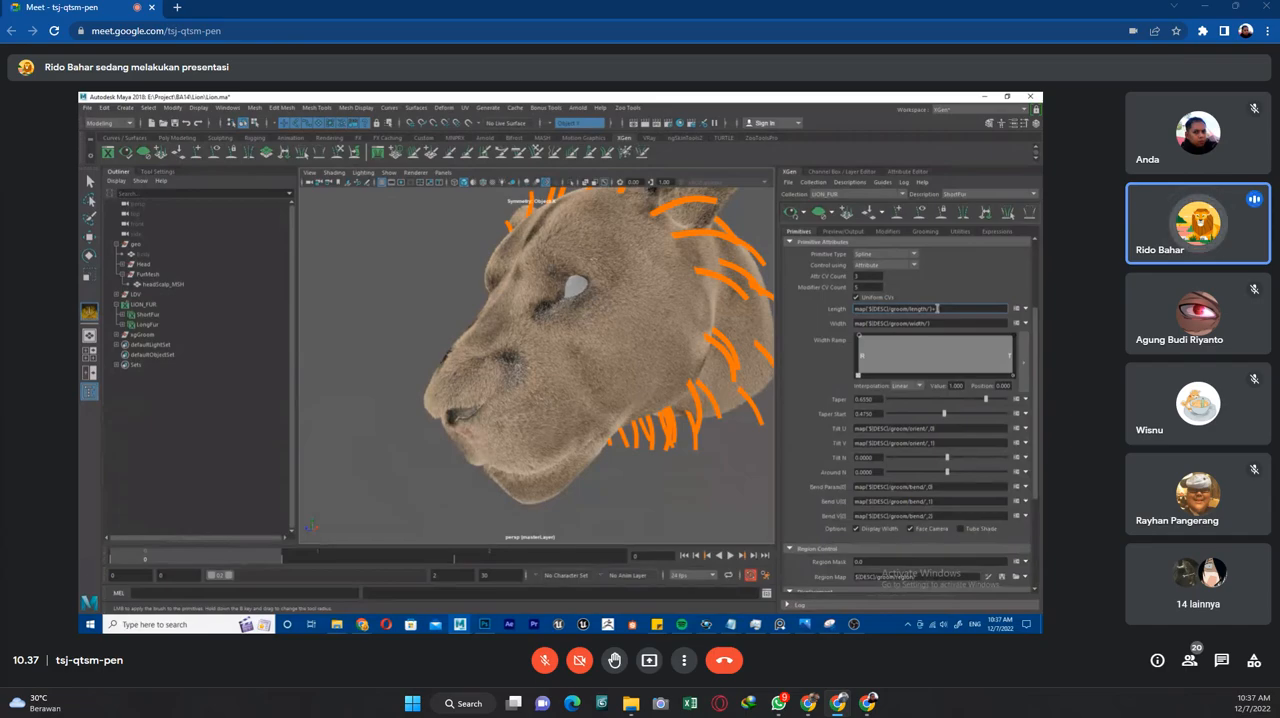
key(Return)
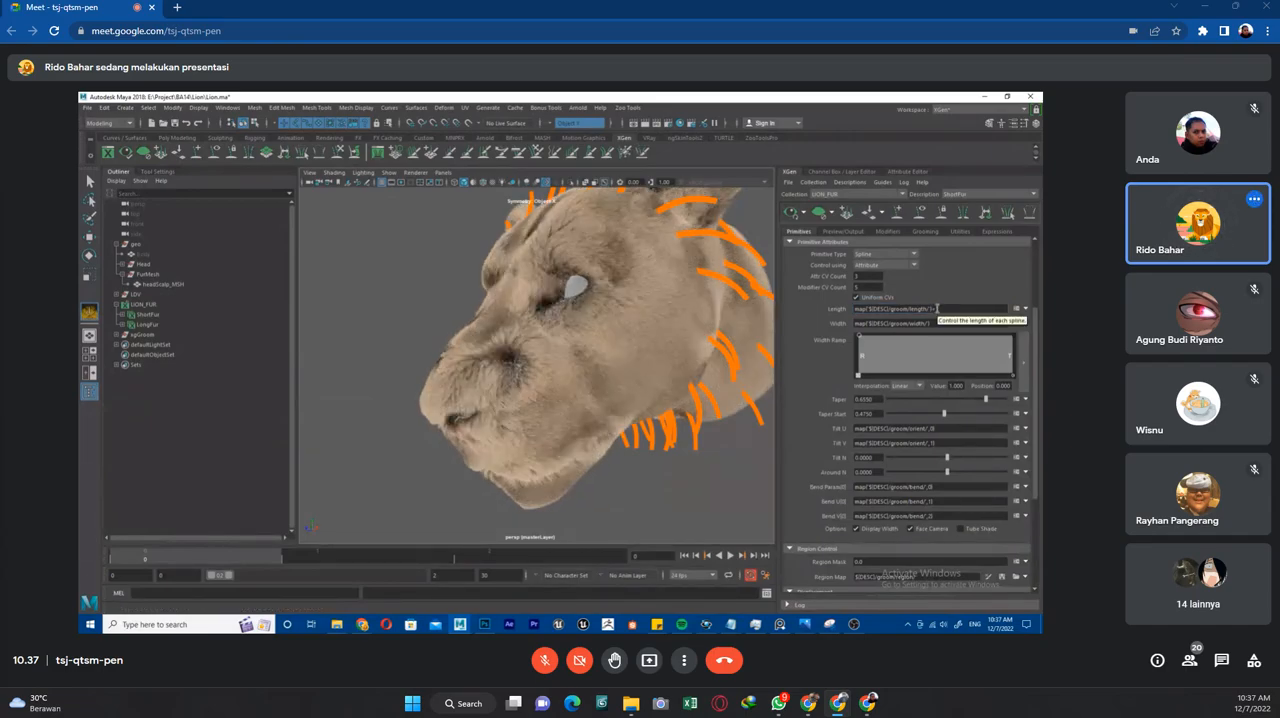
alt+drag(520, 360, 555, 399)
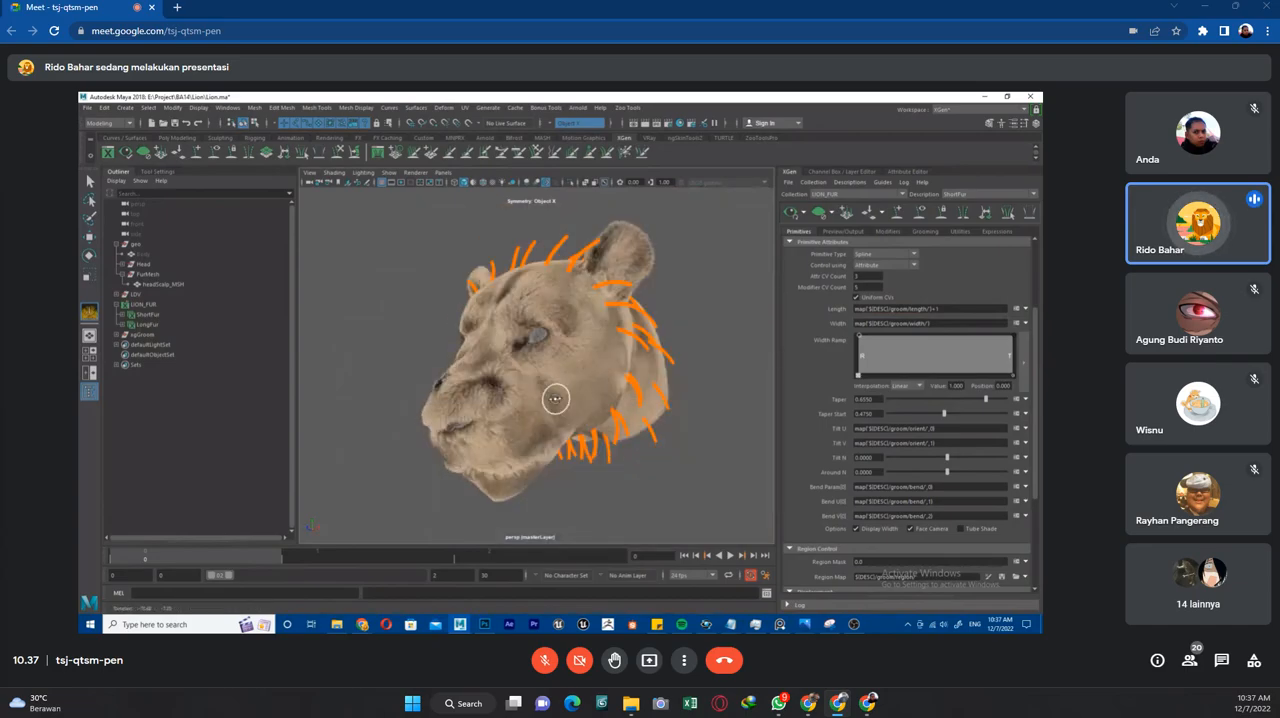
scroll(483, 457, up, 5)
alt+drag(483, 457, 580, 400)
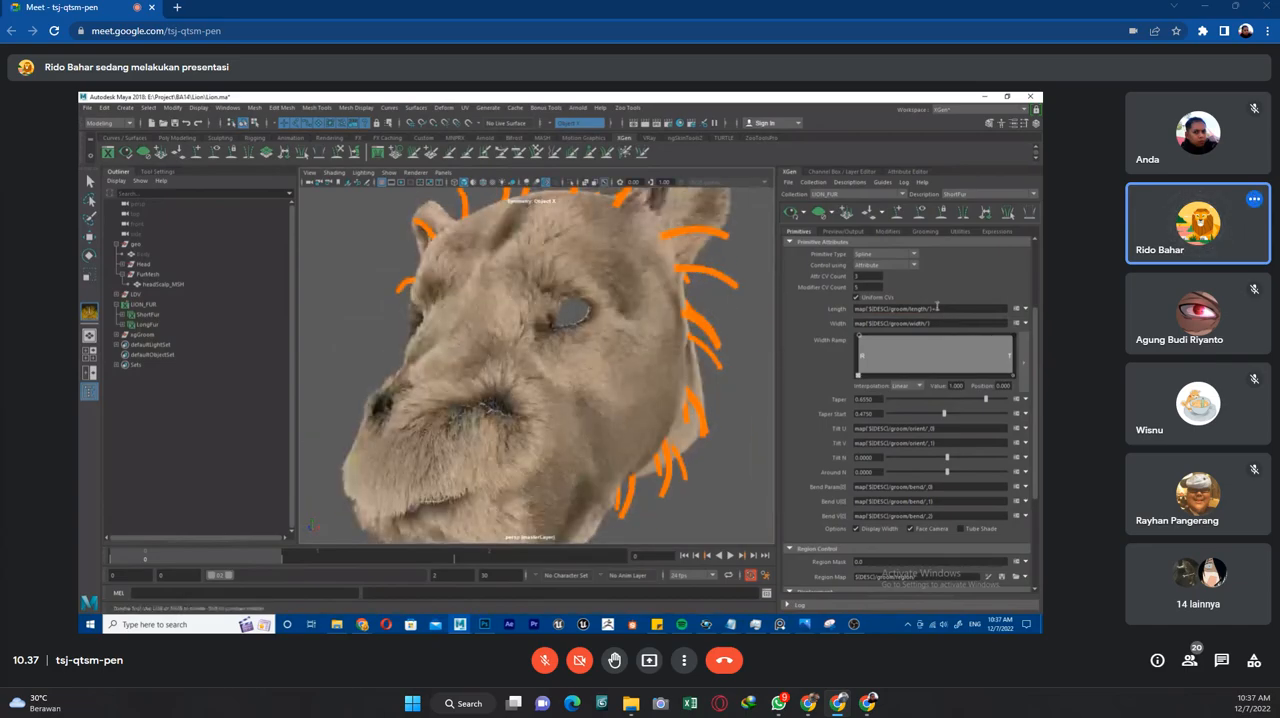
Replace the offset in ShortFur's length expression with a multiplier of *1 and check the fur from several angles.
double_click(936, 308)
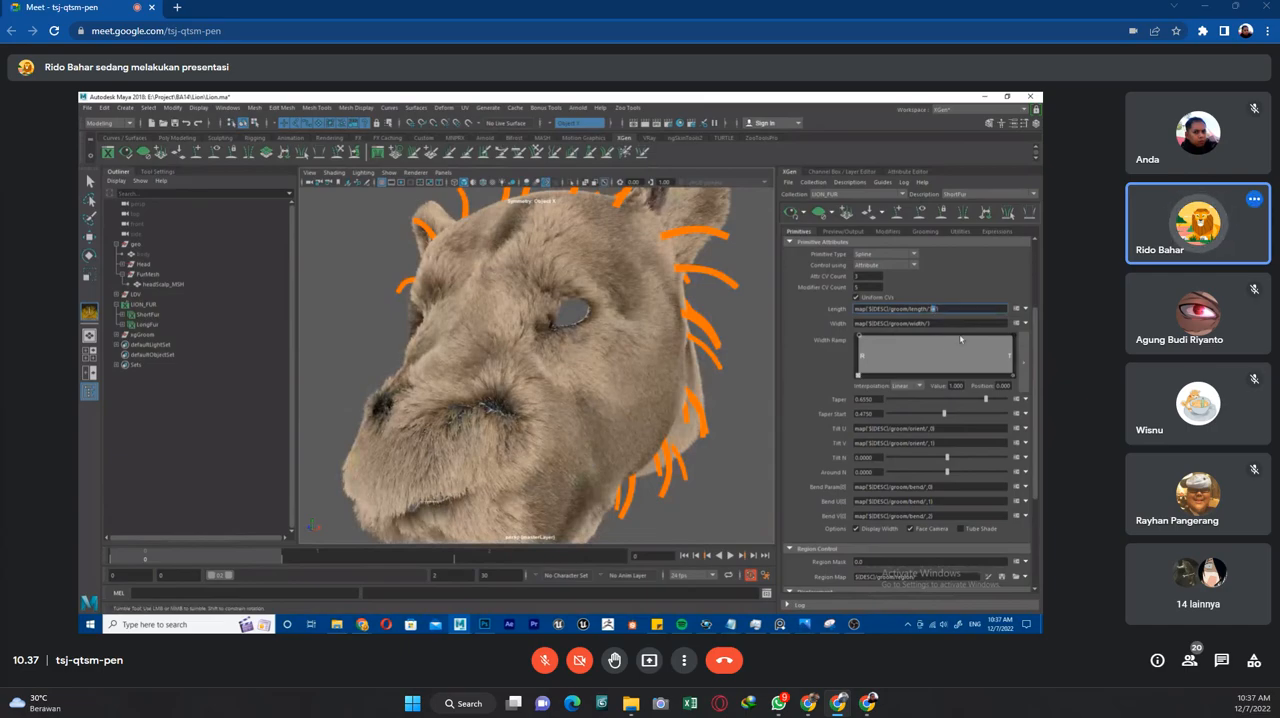
click(960, 337)
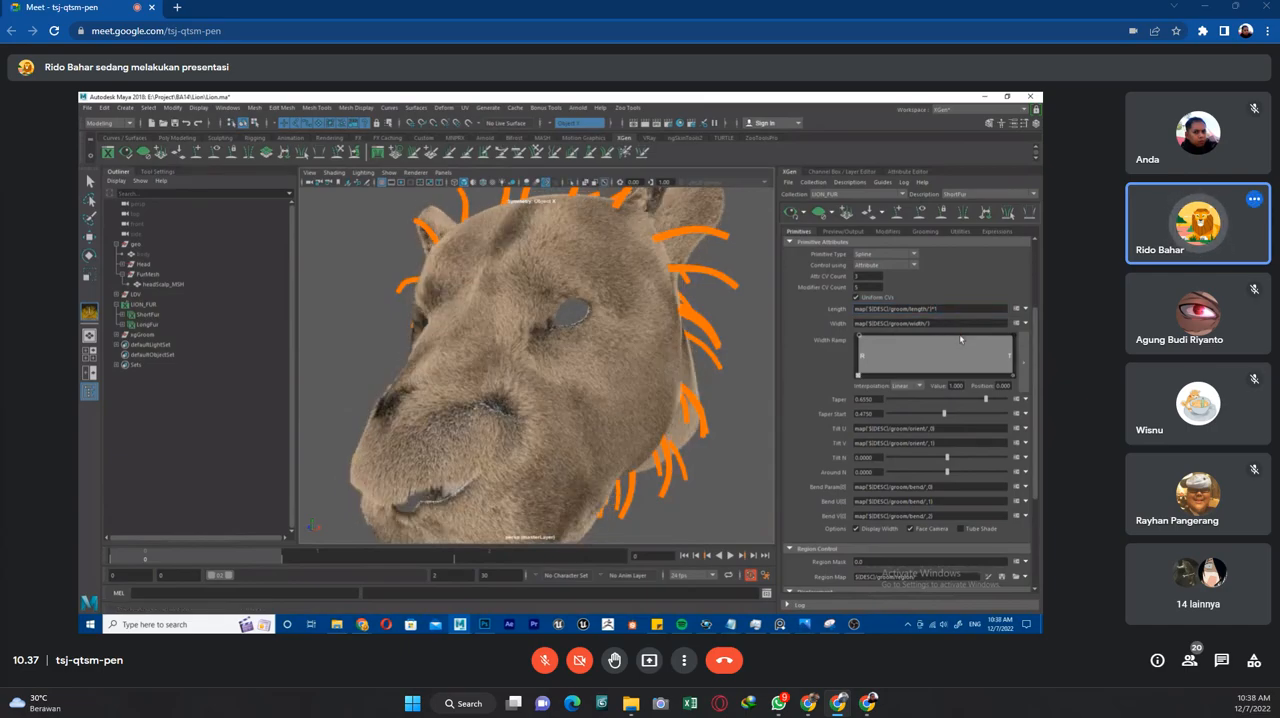
scroll(582, 370, down, 3)
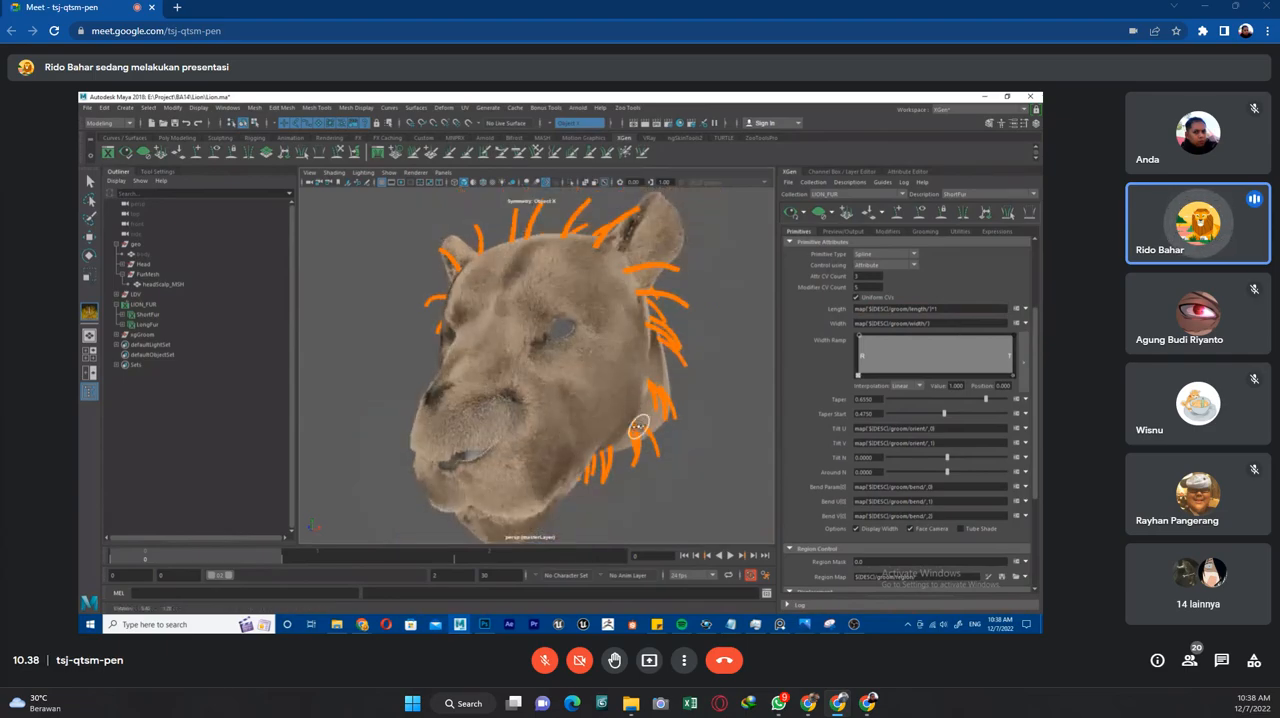
alt+drag(597, 380, 616, 429)
Change the multiplier in ShortFur's length expression to an offset of +1.
click(936, 308)
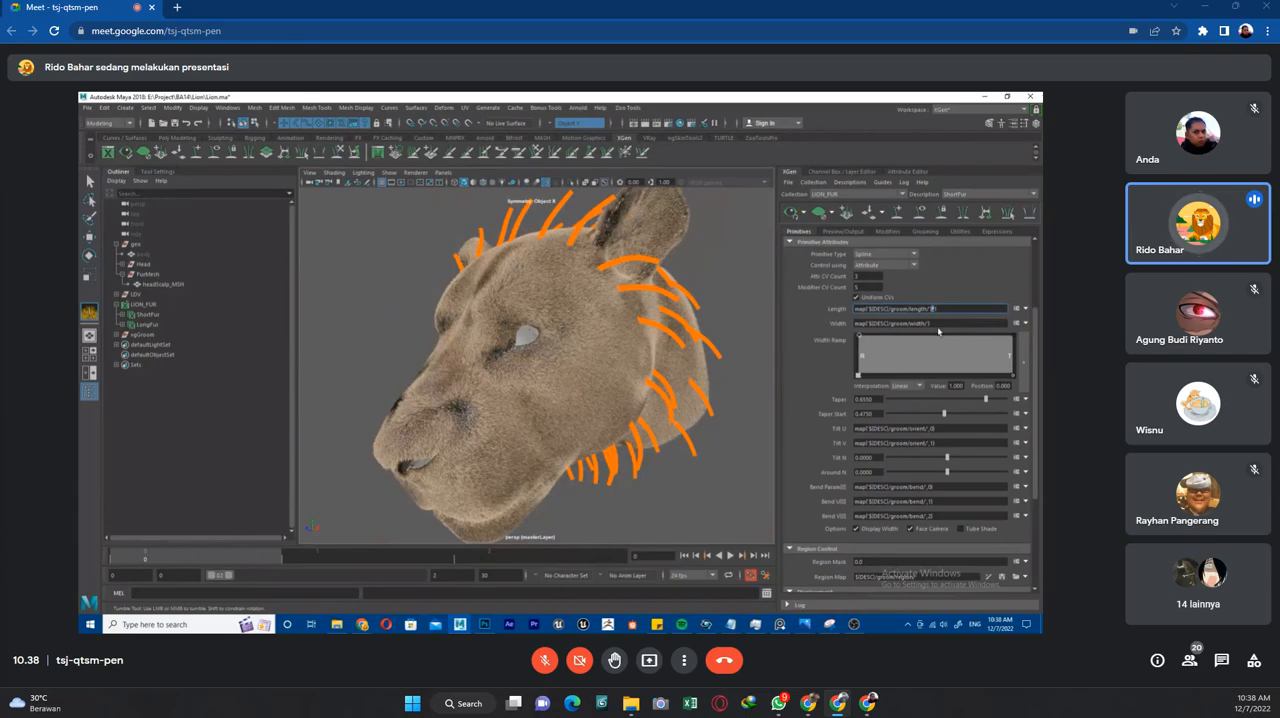
text(+1)
key(Return)
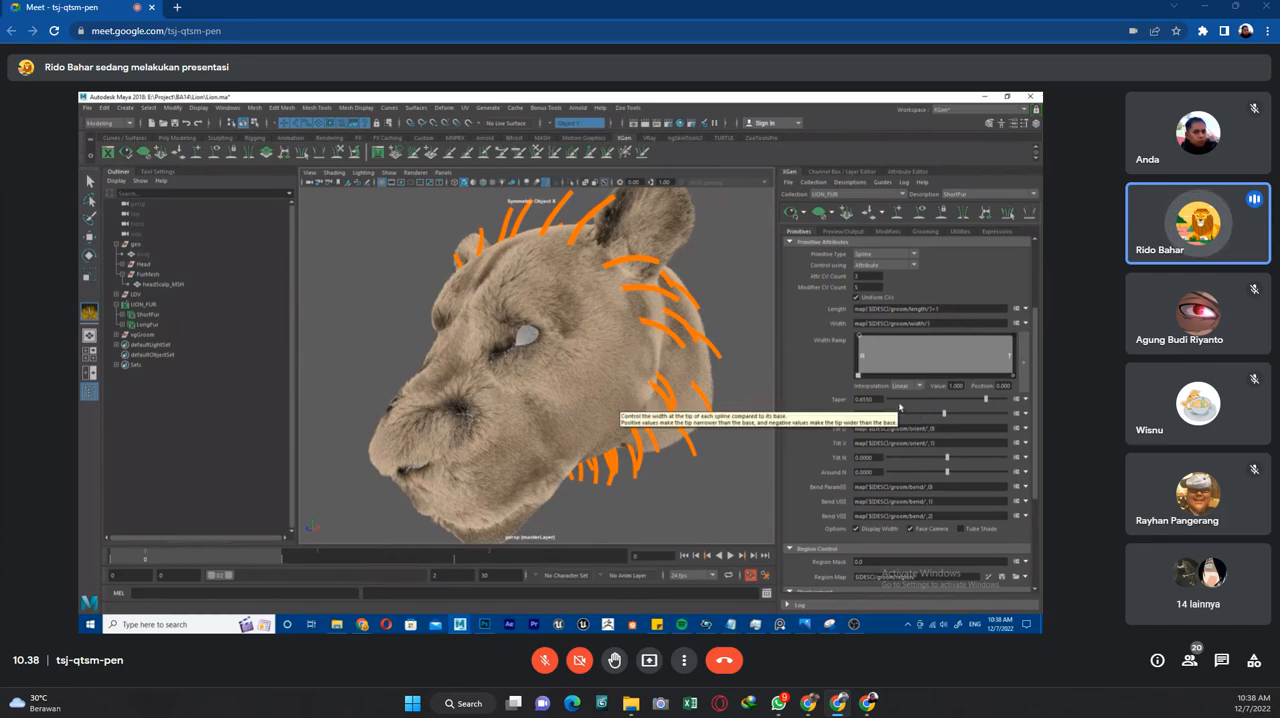
Set the offset in ShortFur's length expression to +0.1 and return to the Length grooming brush settings.
click(937, 309)
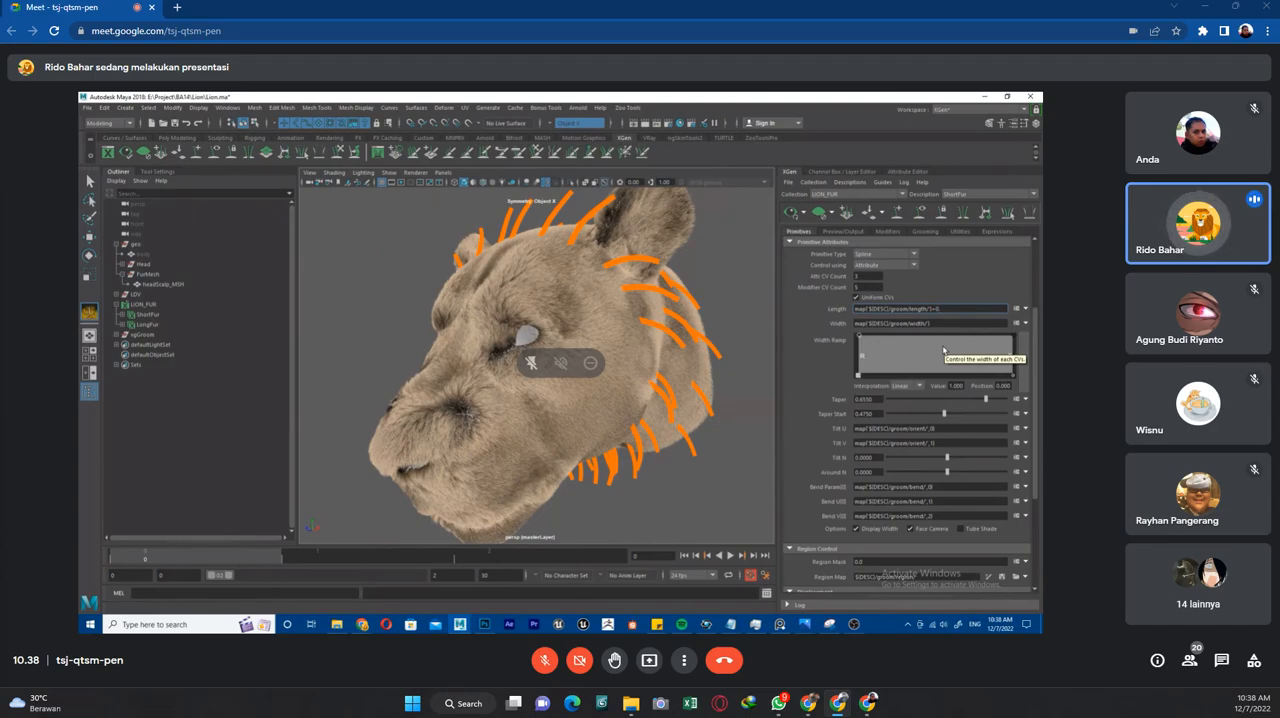
click(942, 347)
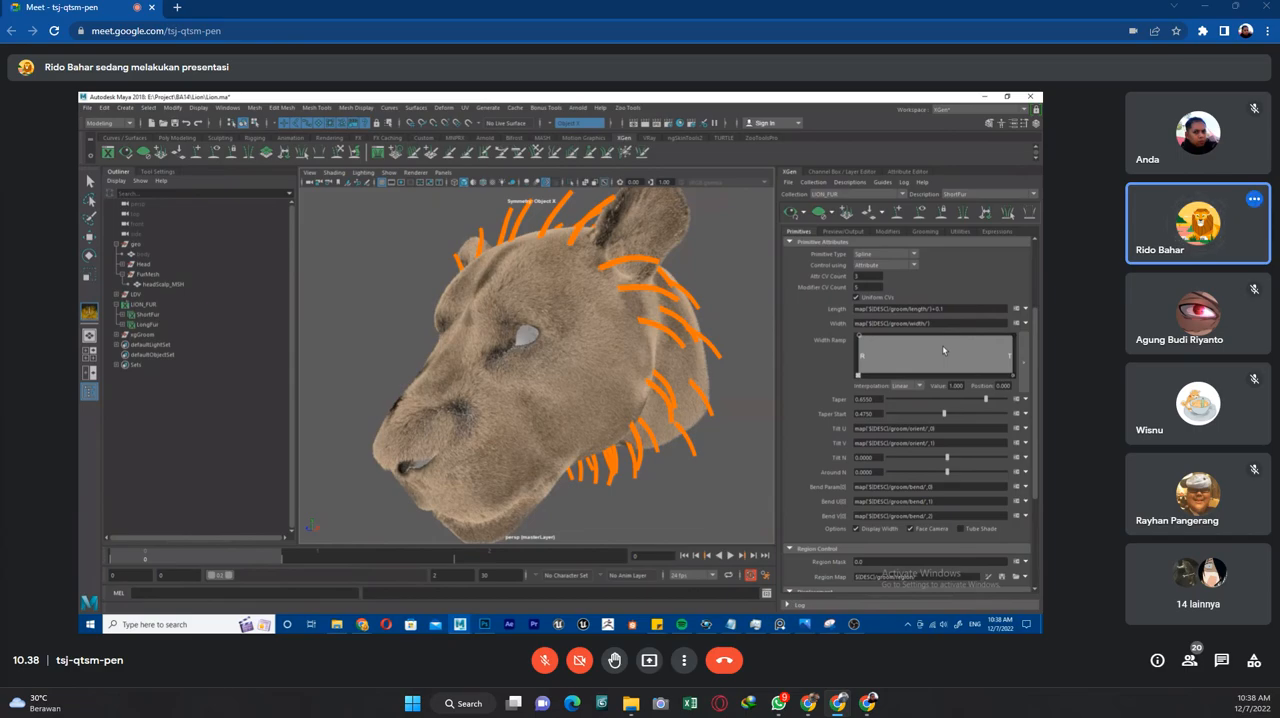
click(889, 232)
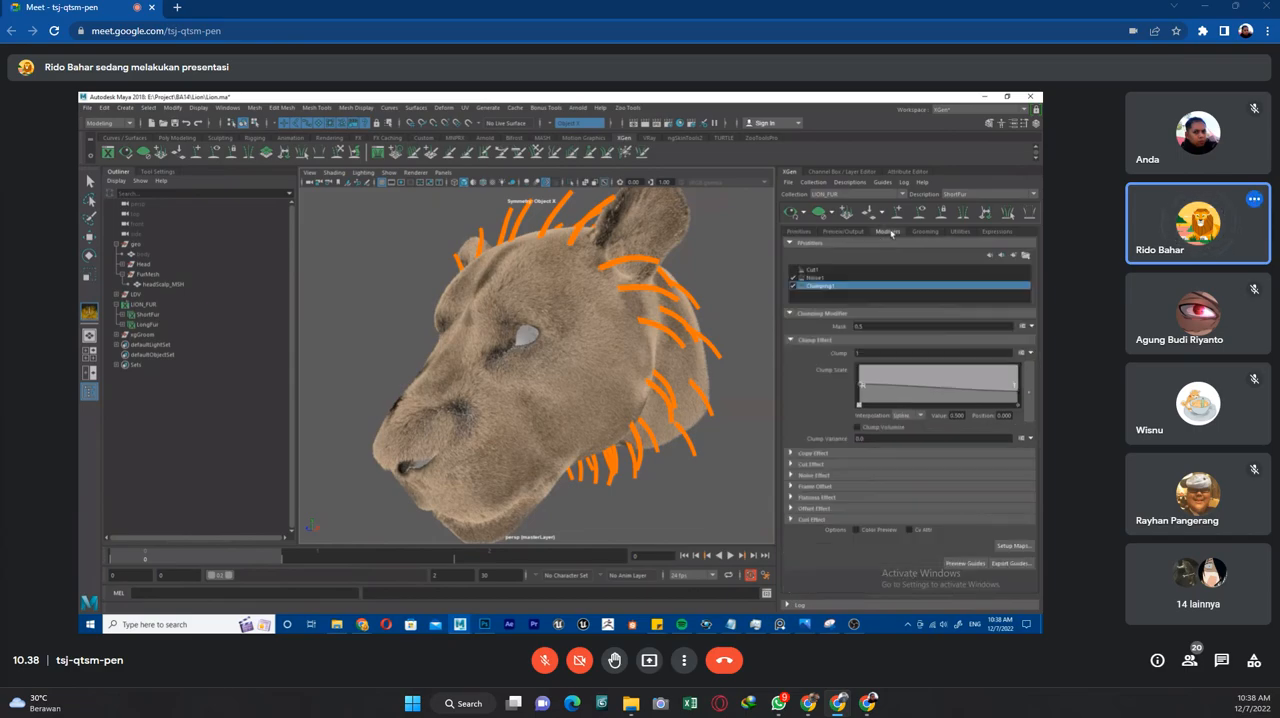
click(925, 231)
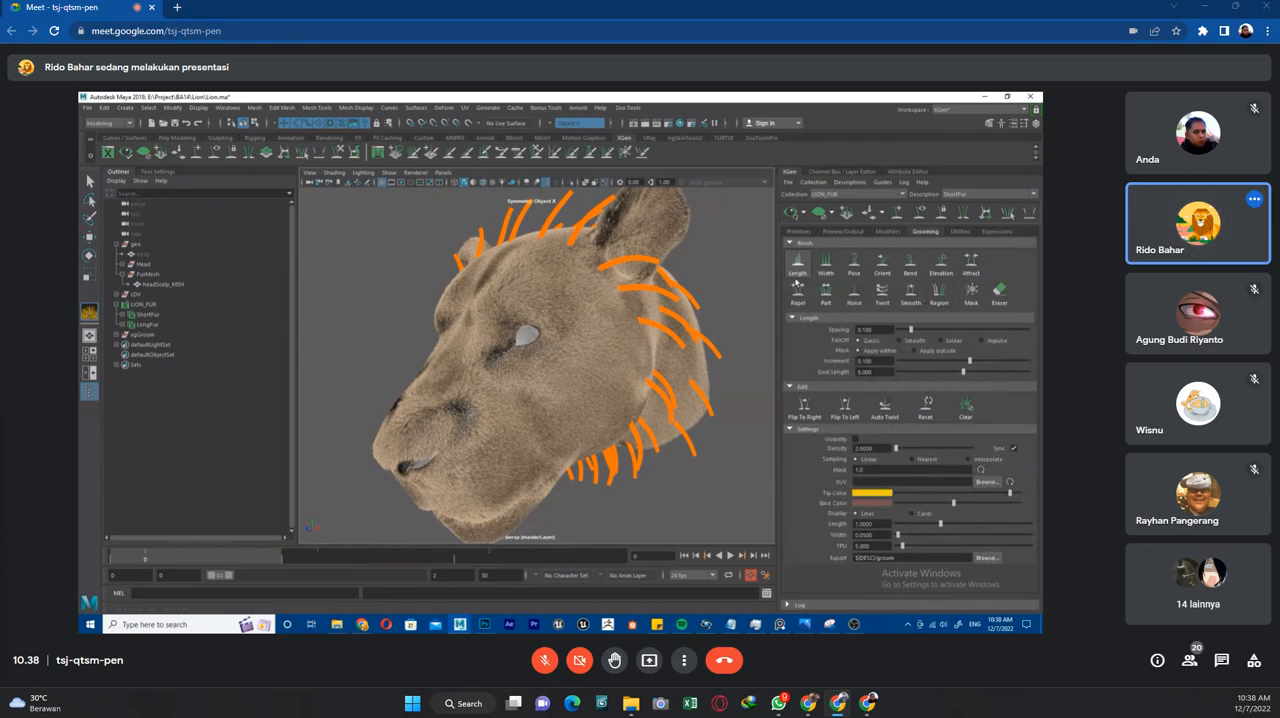
scroll(461, 425, up, 3)
scroll(461, 425, down, 3)
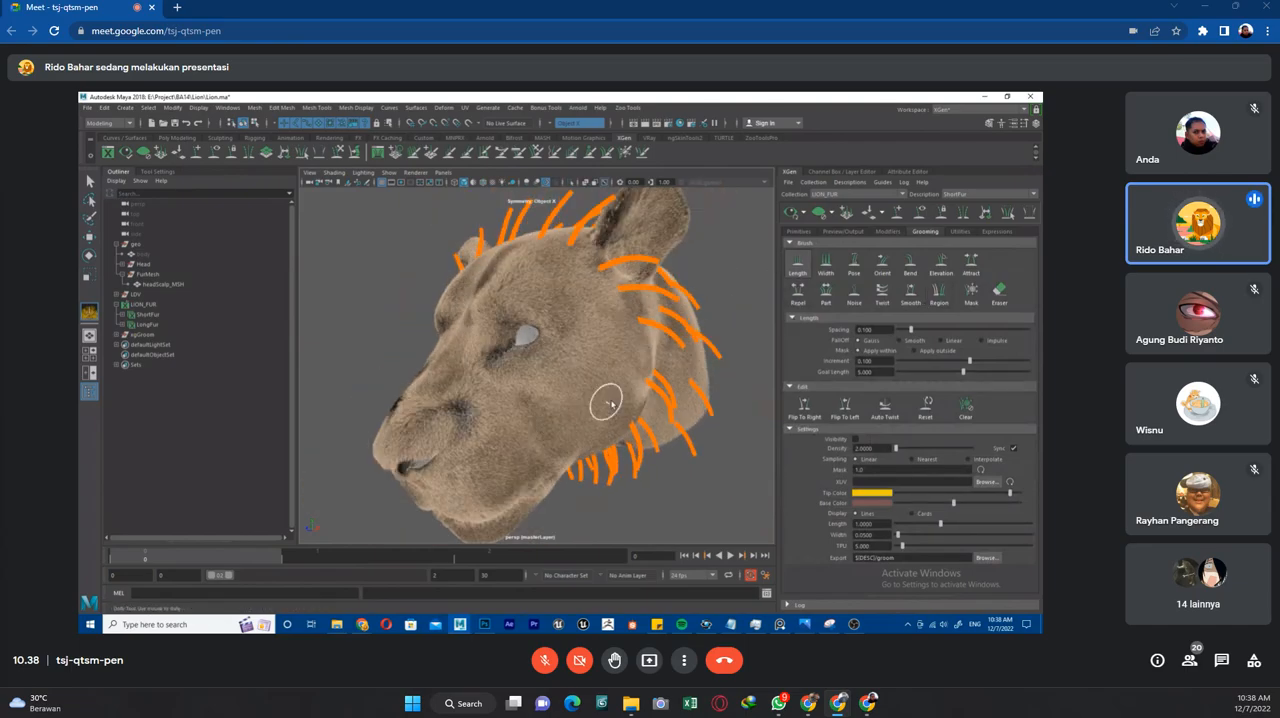
Clear ShortFur's fur preview and turn on visibility of the groom splines around the lion's muzzle.
mouse_move(566, 374)
alt+mouse_down()
mouse_move(650, 366)
mouse_move(642, 392)
alt+mouse_up()
scroll(642, 392, up, 3)
scroll(648, 384, down, 3)
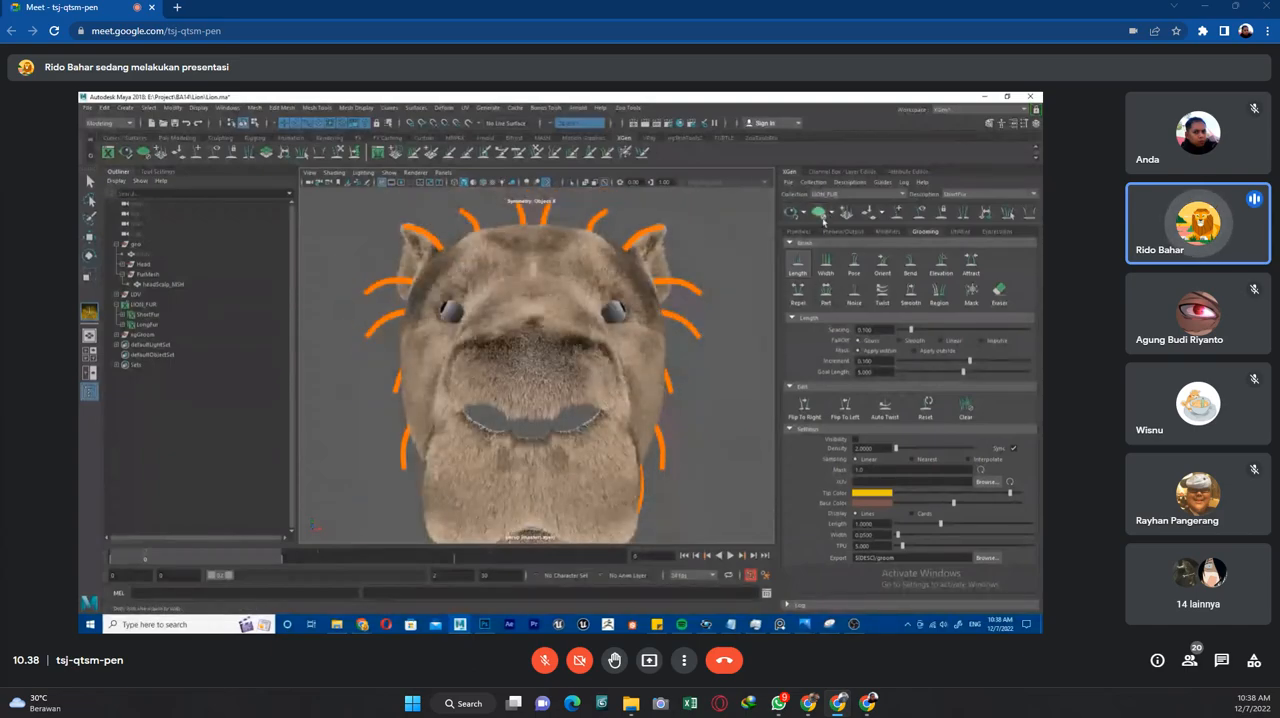
click(820, 214)
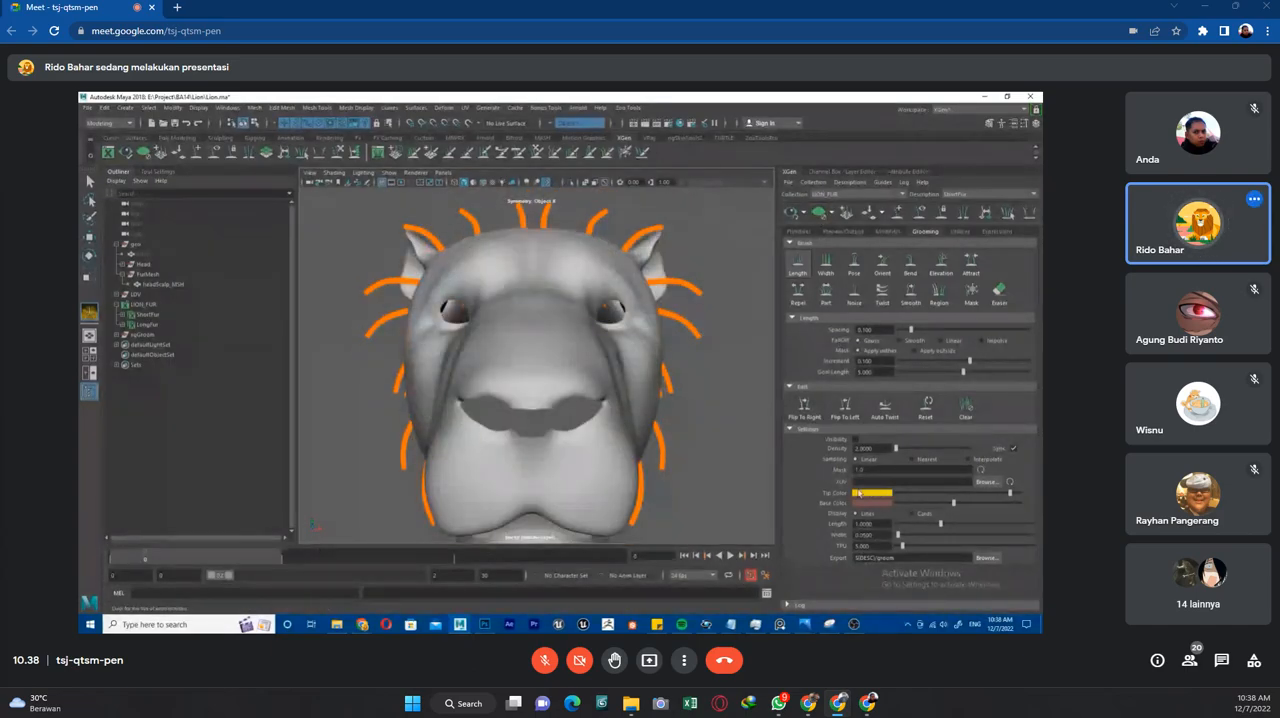
click(856, 440)
scroll(590, 366, up, 4)
alt+drag(588, 388, 538, 357)
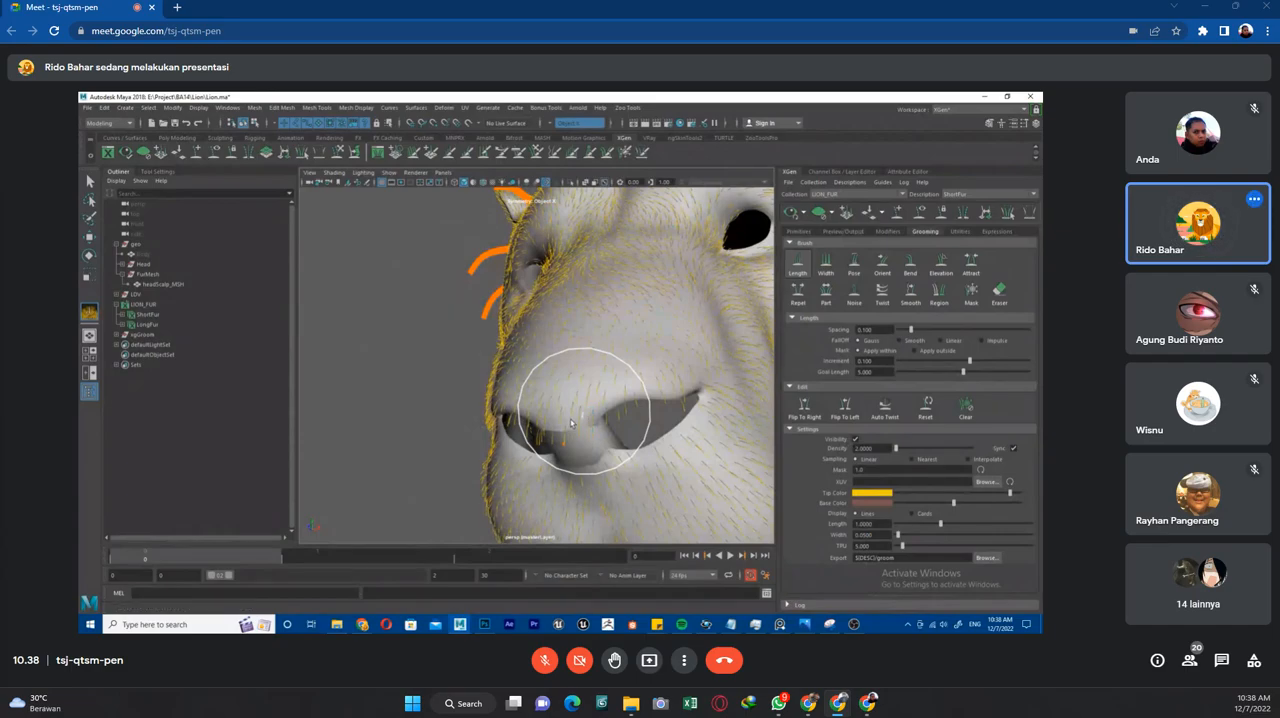
Brush the fur length over the nose, with automatic preview updates turned off and the fur preview cleared.
alt+drag(579, 430, 572, 413)
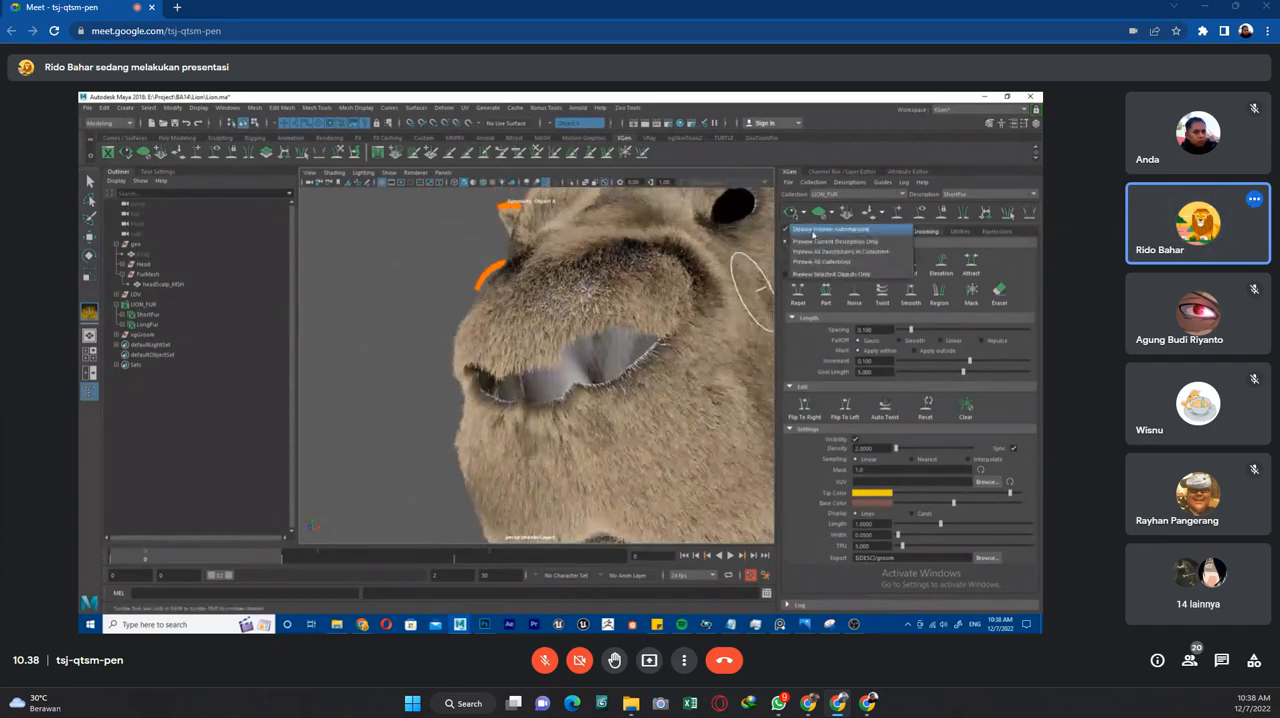
click(820, 214)
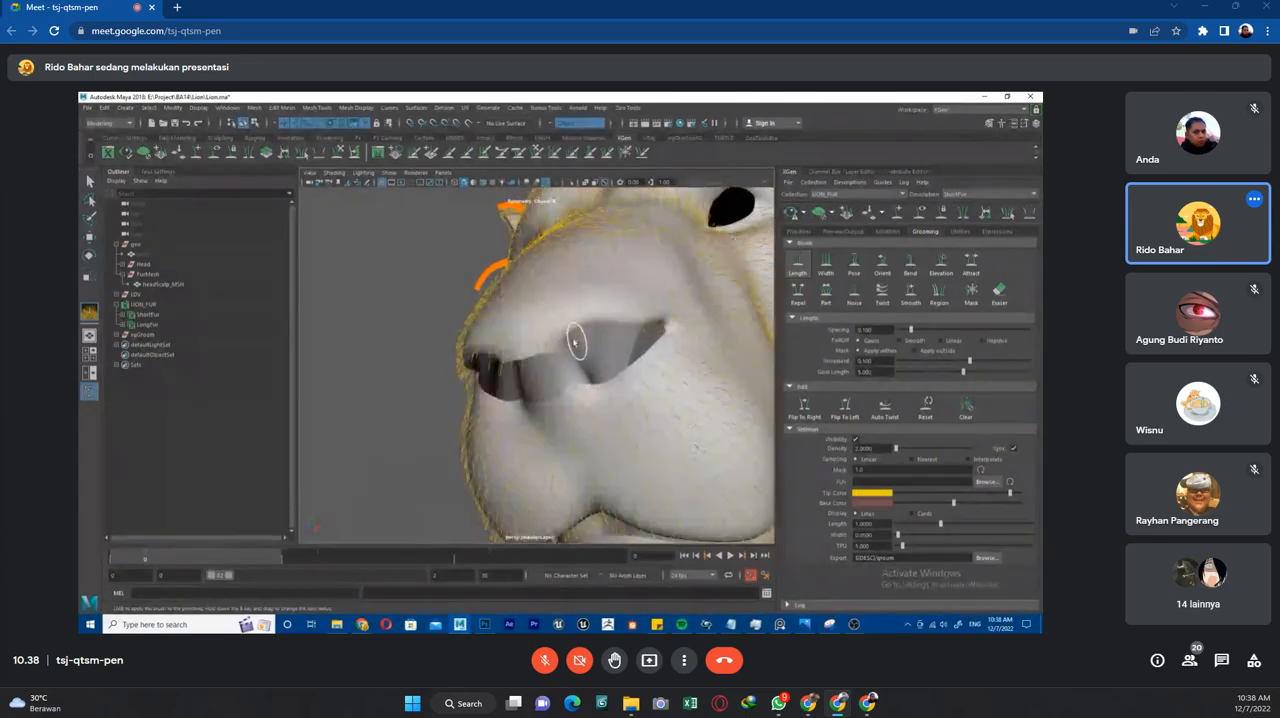
mouse_move(543, 335)
mouse_down()
mouse_move(532, 336)
mouse_move(551, 334)
mouse_up()
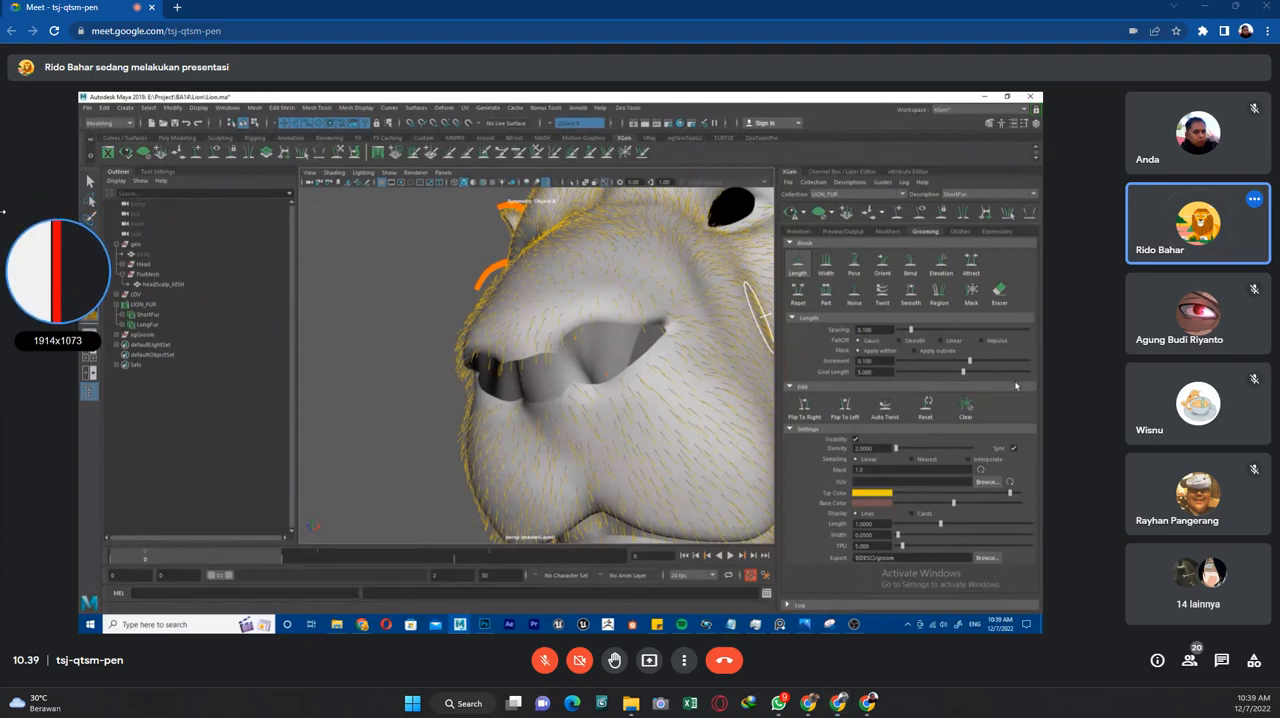
Test negative Length brush increments such as -0.580 over the nose, and set the increment back to 0.100.
drag(968, 361, 954, 366)
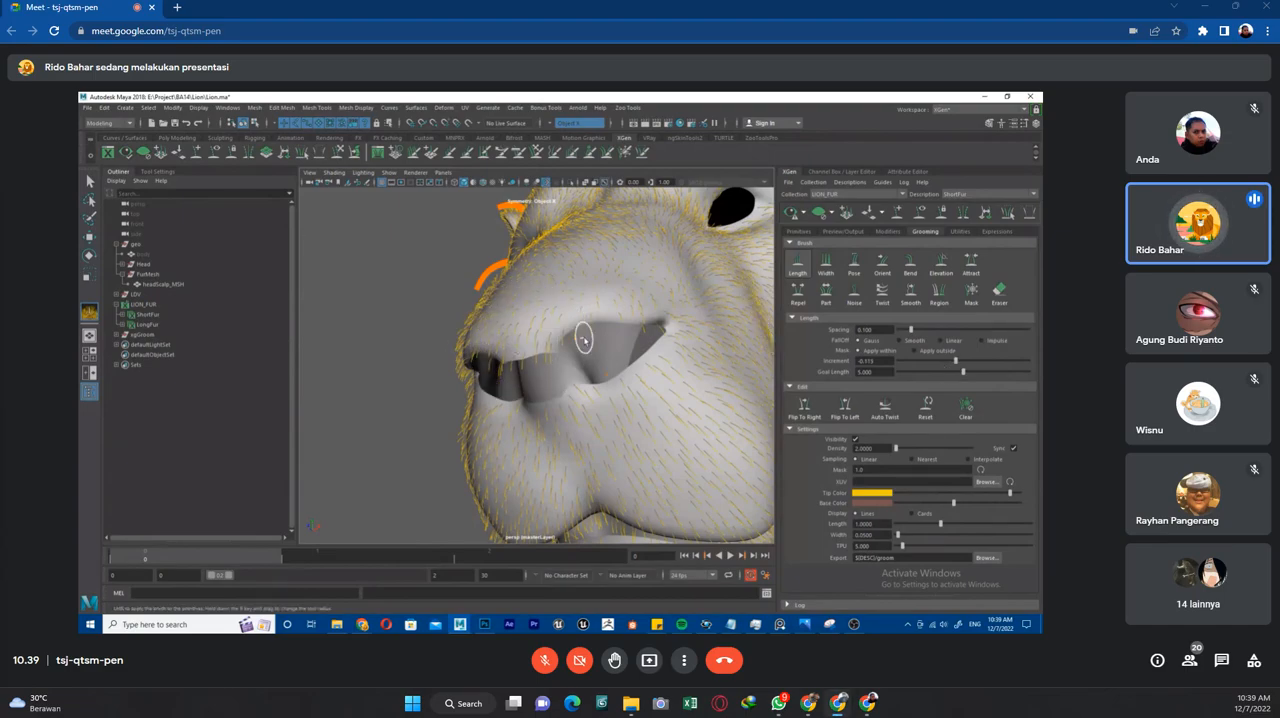
drag(546, 338, 553, 339)
click(931, 360)
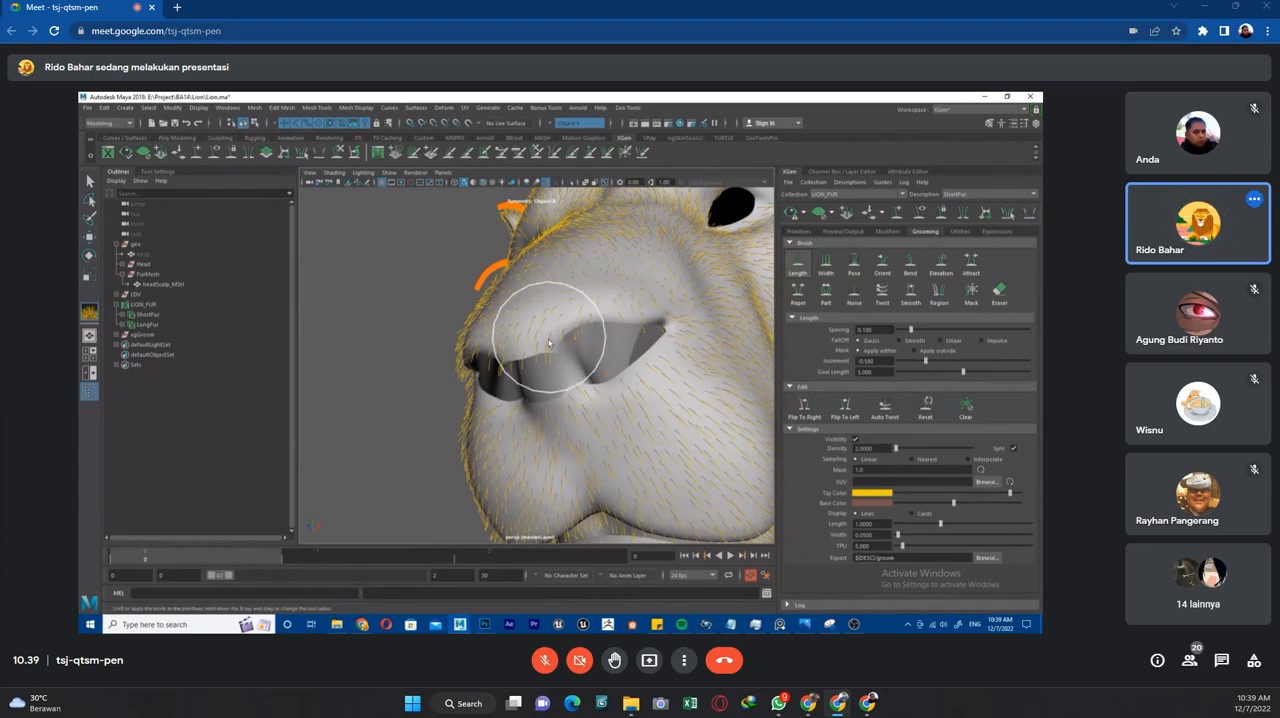
click(965, 361)
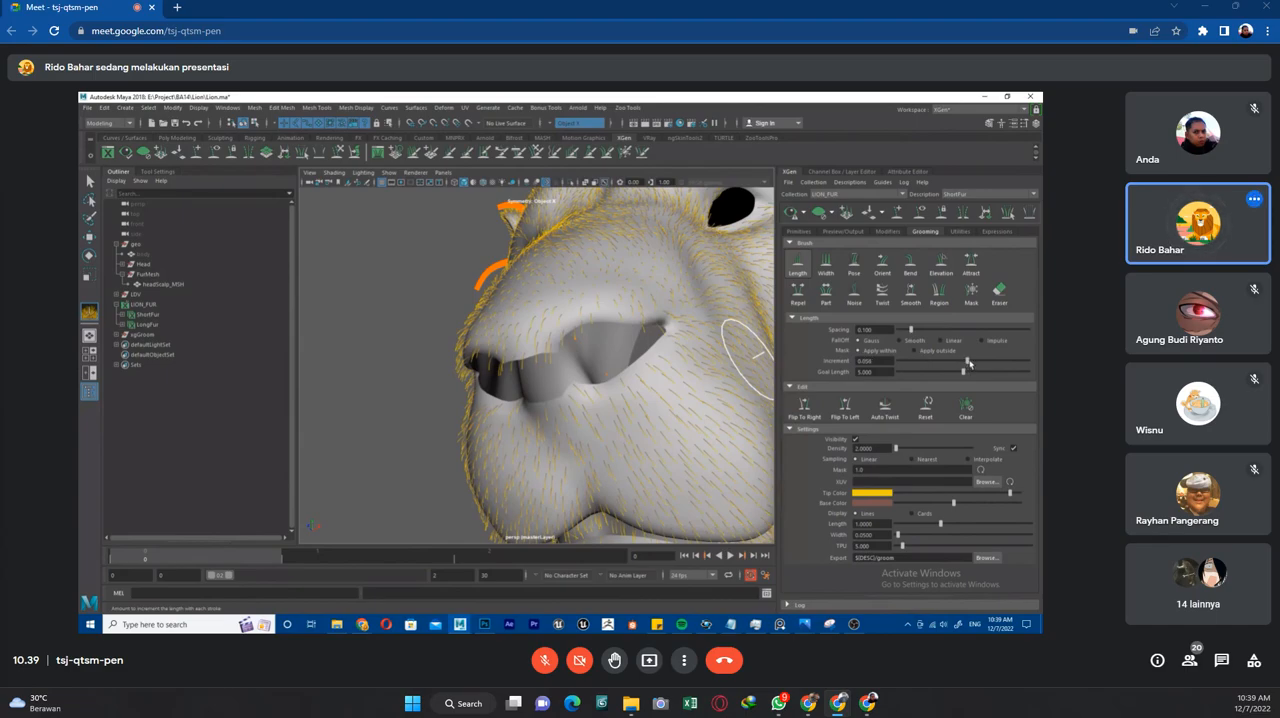
double_click(866, 361)
key(BackSpace)
key(Return)
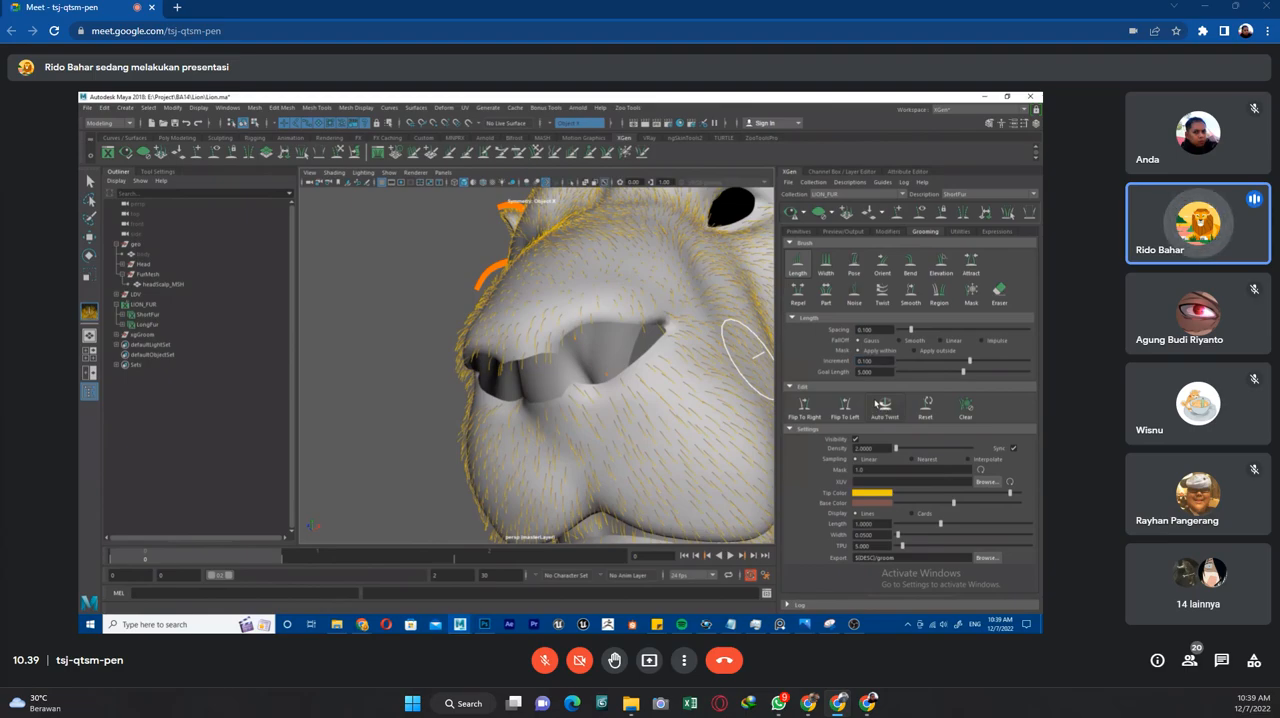
Try a Goal Length of 1.440 for the Length brush and set it back to 5.
drag(950, 373, 917, 375)
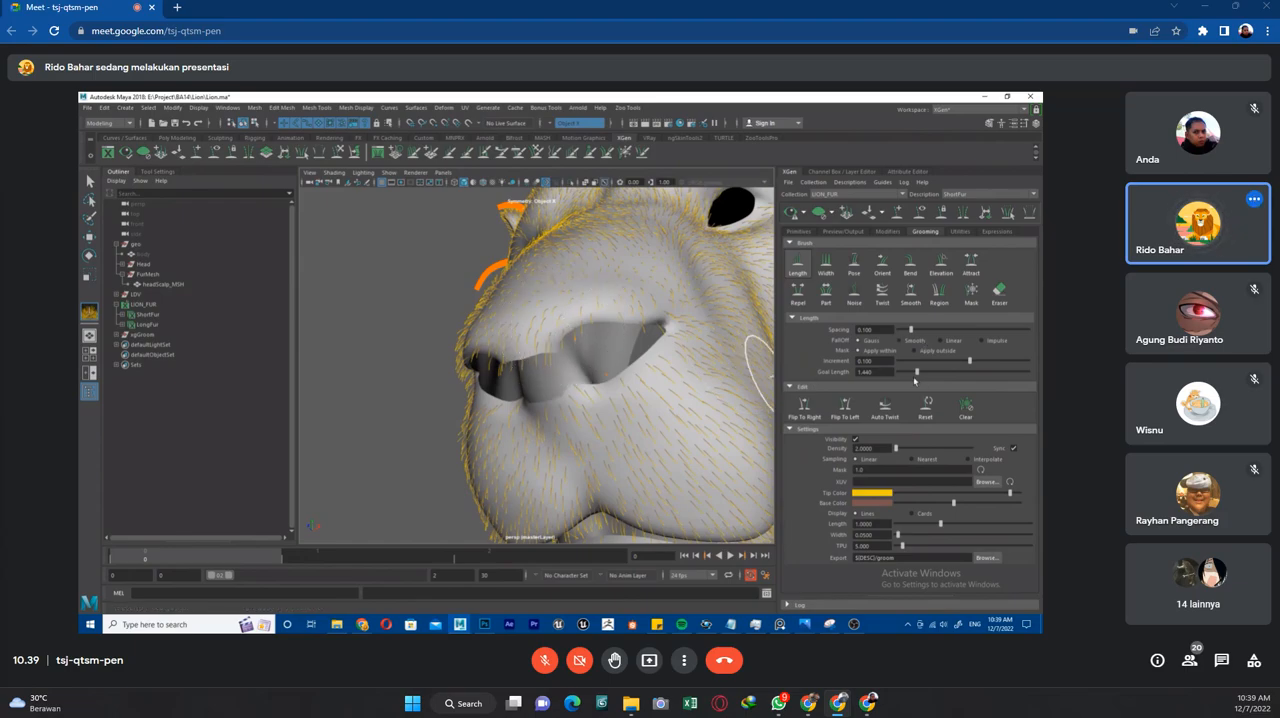
drag(962, 376, 969, 374)
double_click(864, 372)
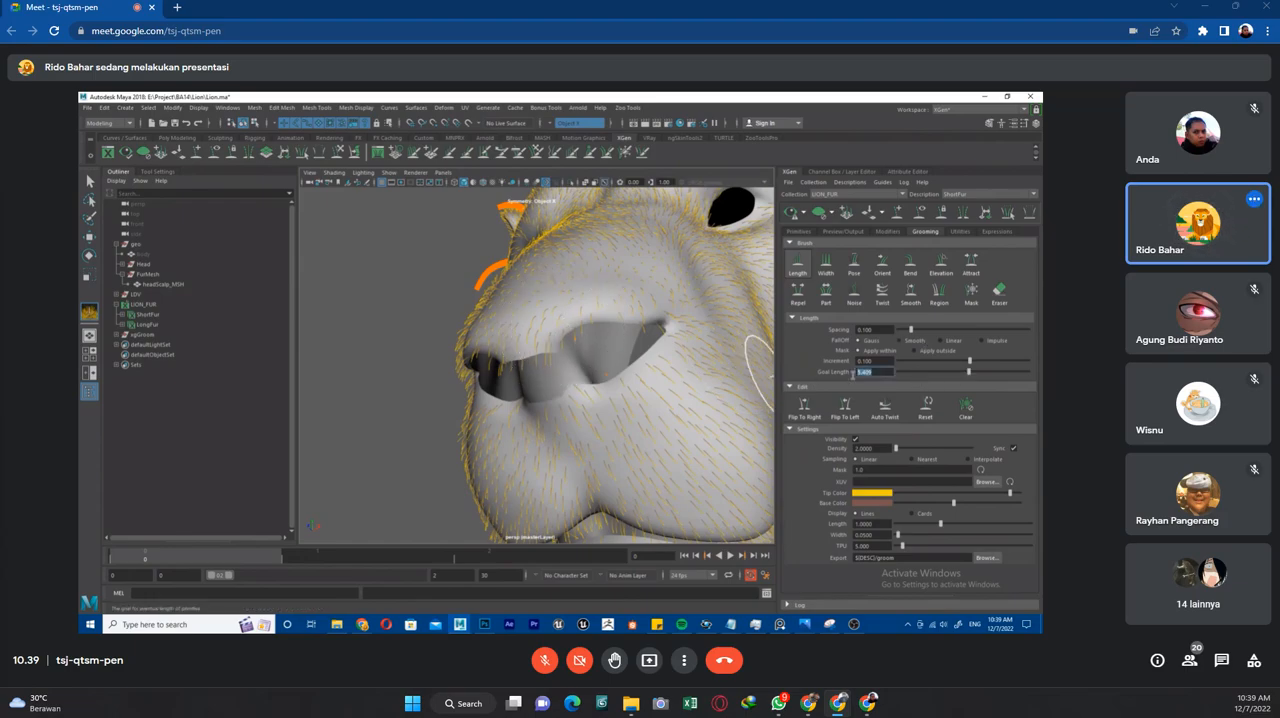
text(5)
key(Return)
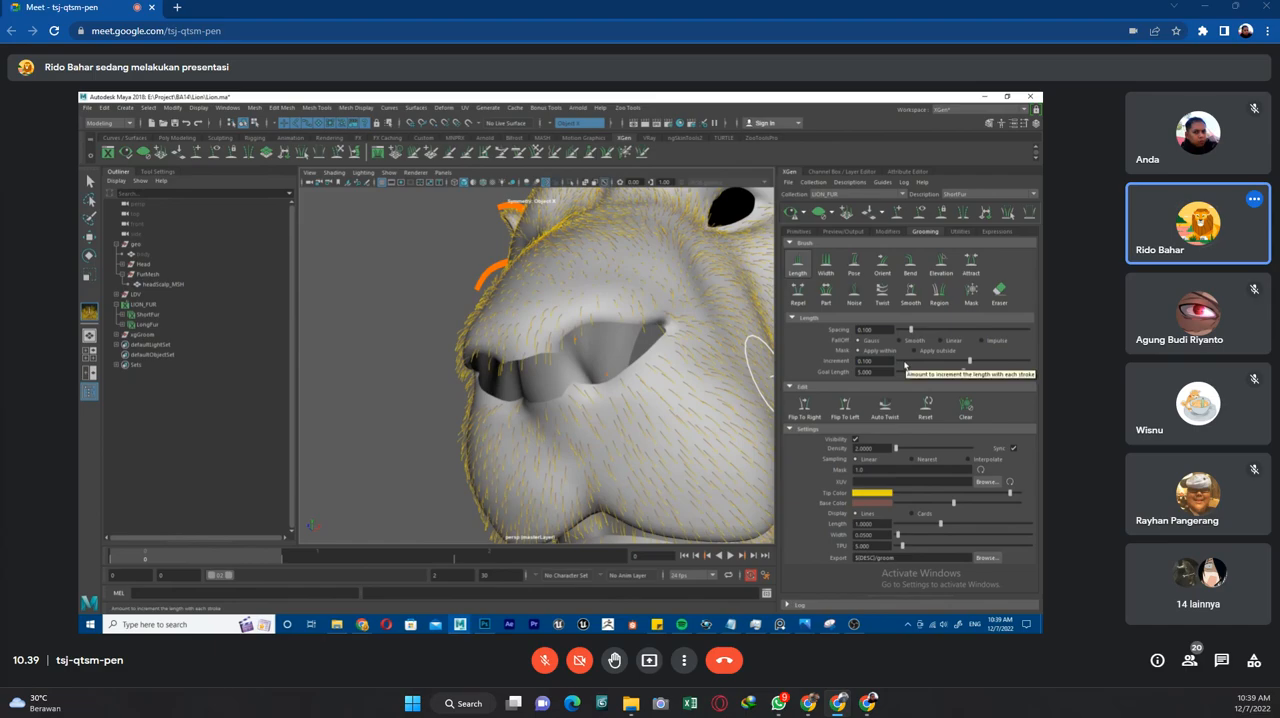
Turn symmetry off and brush the nose with a Length brush increment of -1.000.
alt+drag(571, 295, 550, 303)
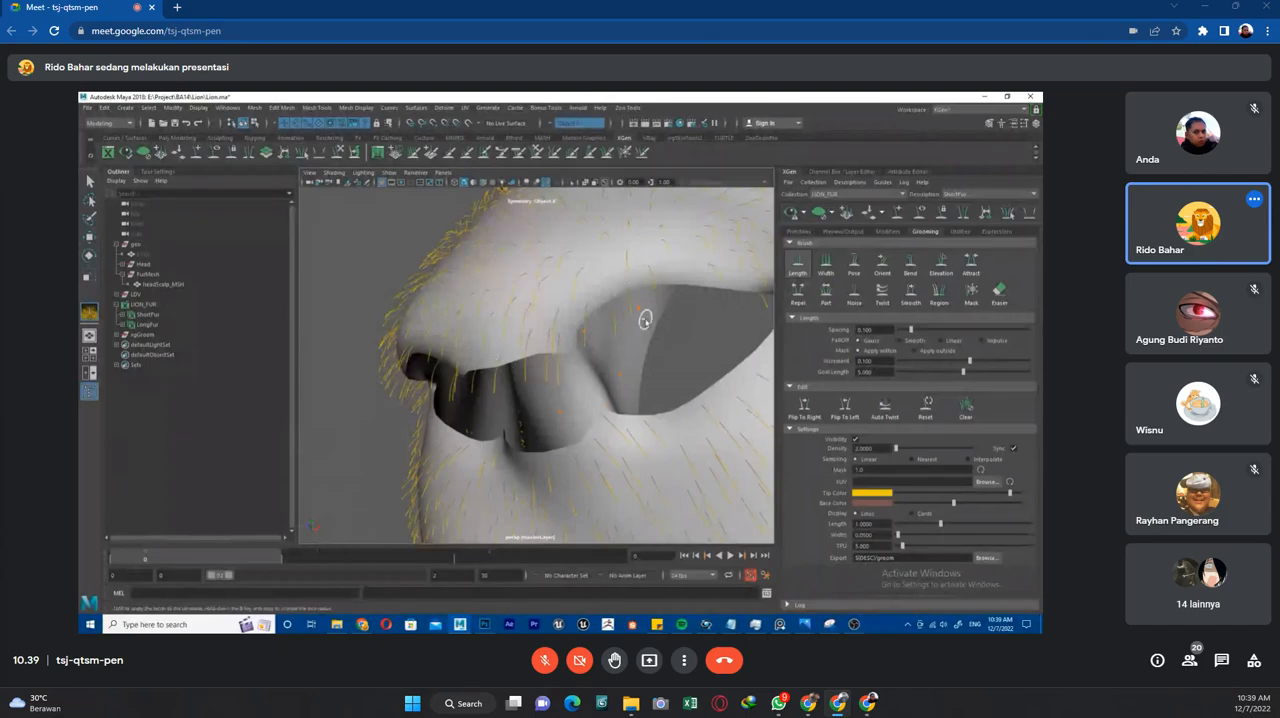
click(568, 123)
click(572, 130)
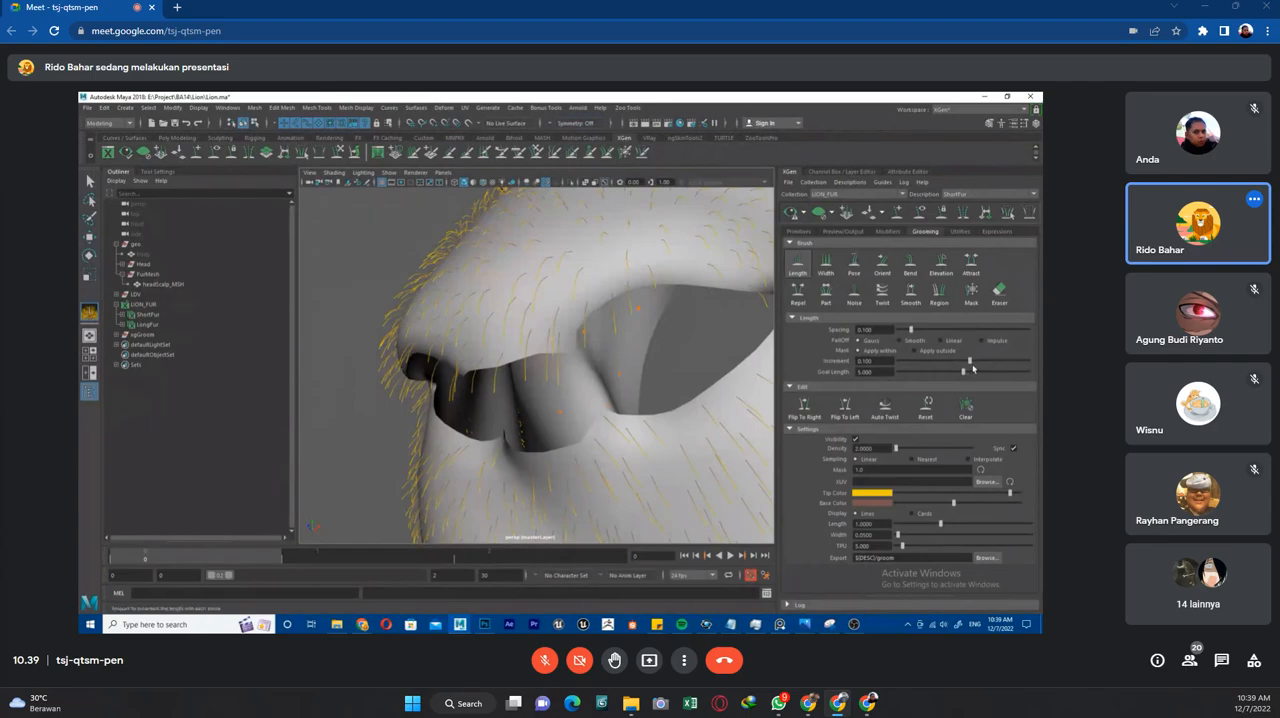
drag(969, 360, 899, 362)
drag(492, 325, 528, 309)
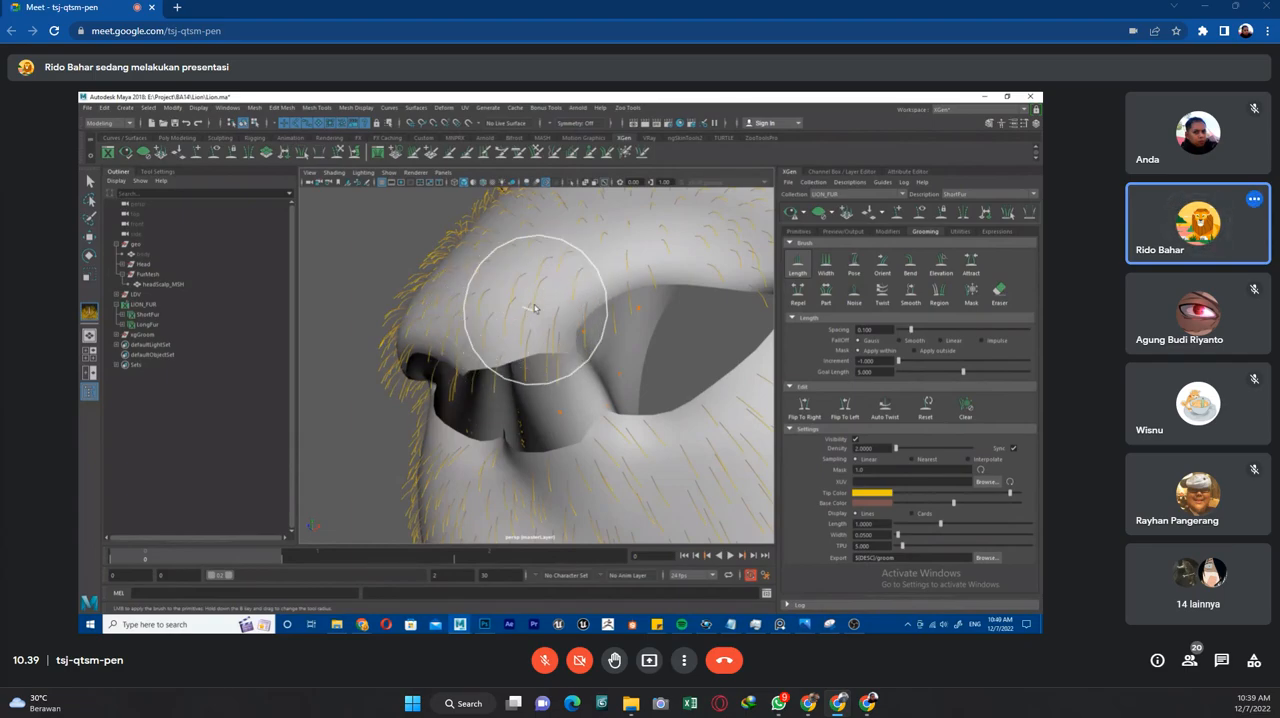
Set the Length brush increment to 0.175 and its falloff to Gauss.
drag(891, 362, 858, 362)
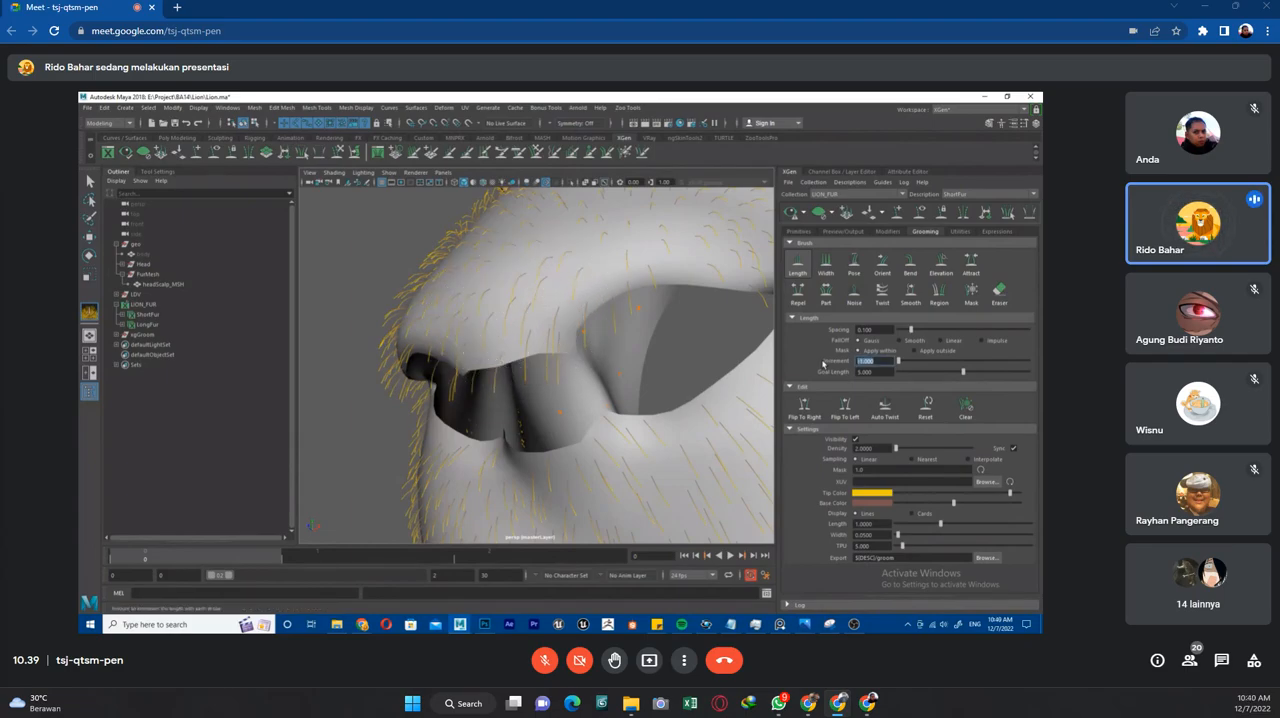
text(0)
key(Return)
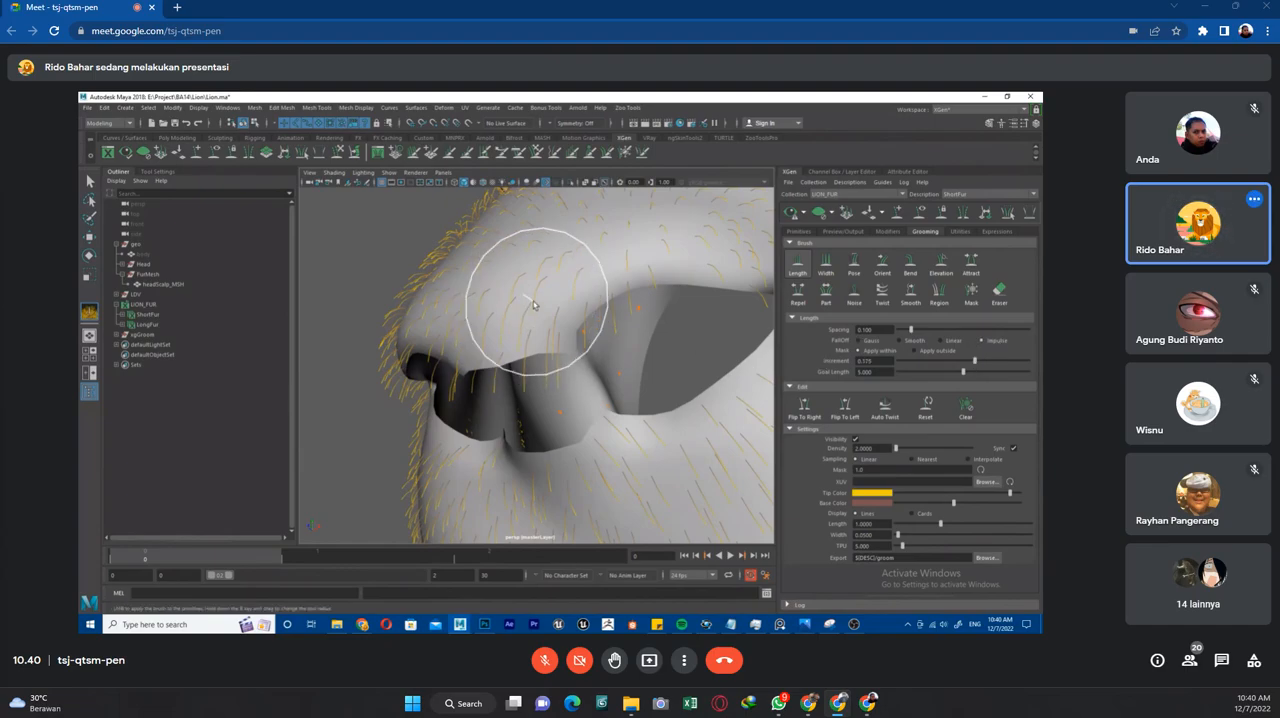
scroll(596, 338, down, 5)
scroll(596, 338, up, 5)
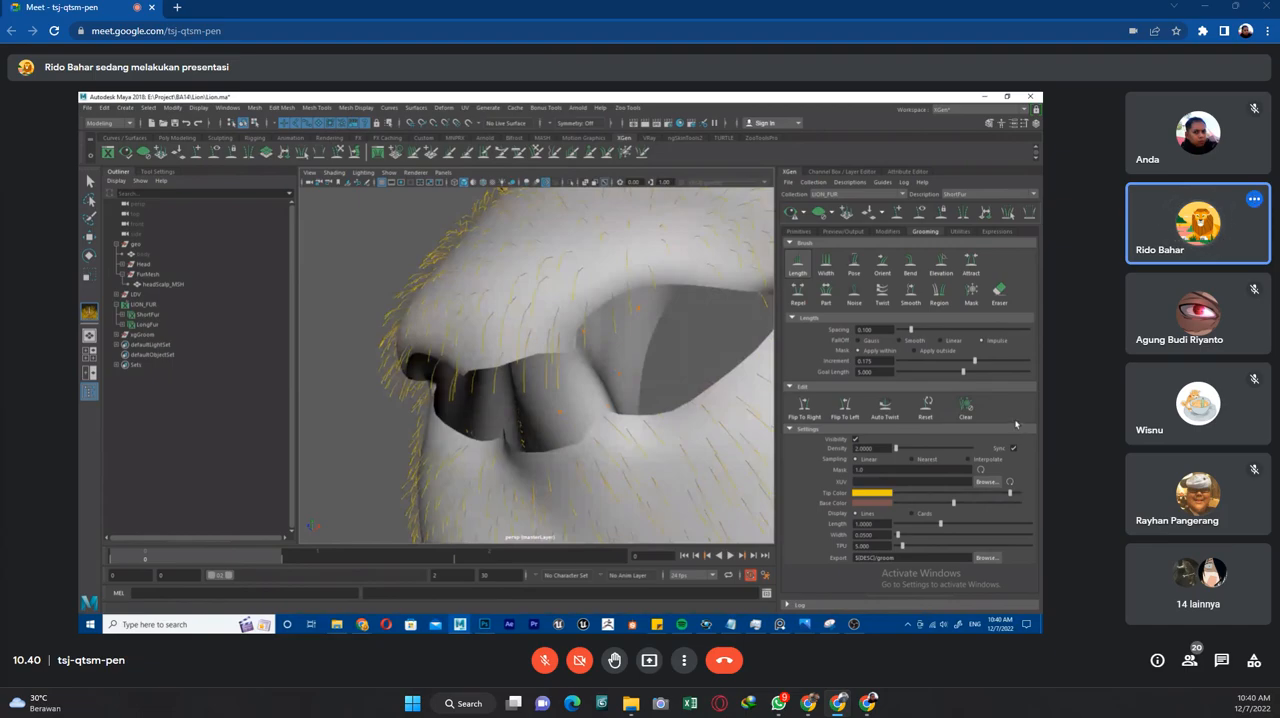
click(872, 341)
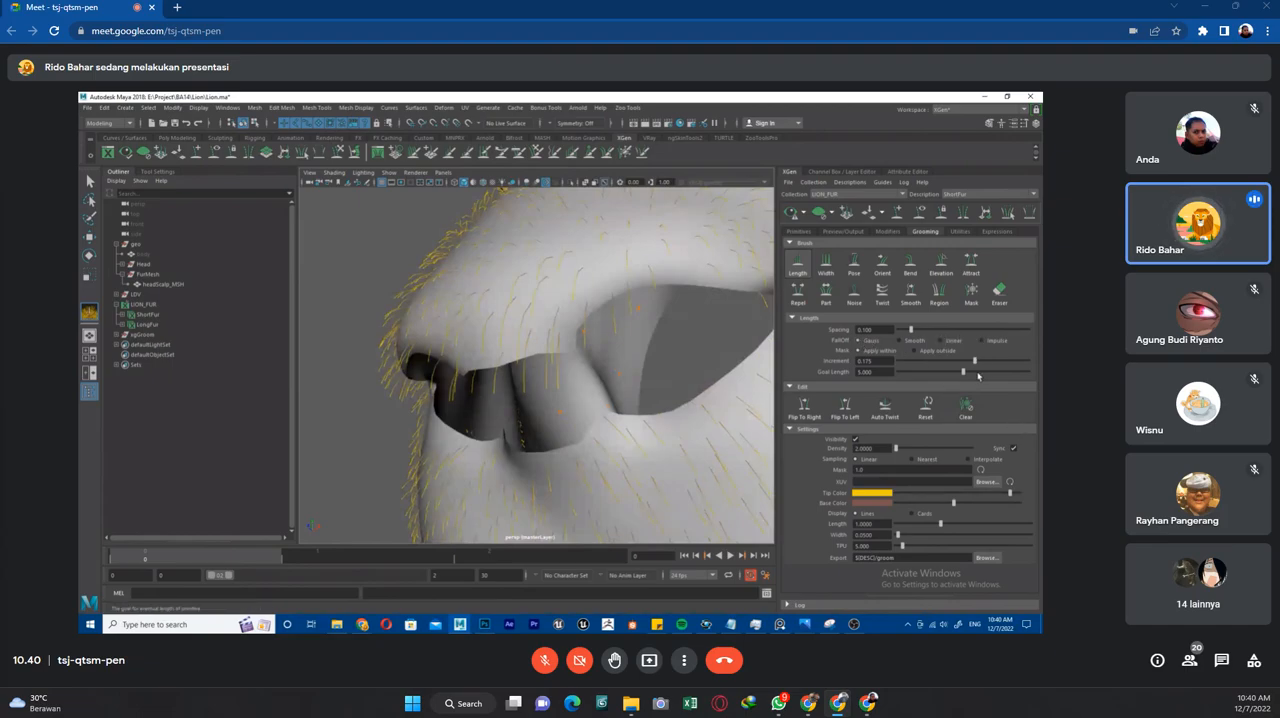
Set the Length brush's Goal Length to 0.2.
click(866, 374)
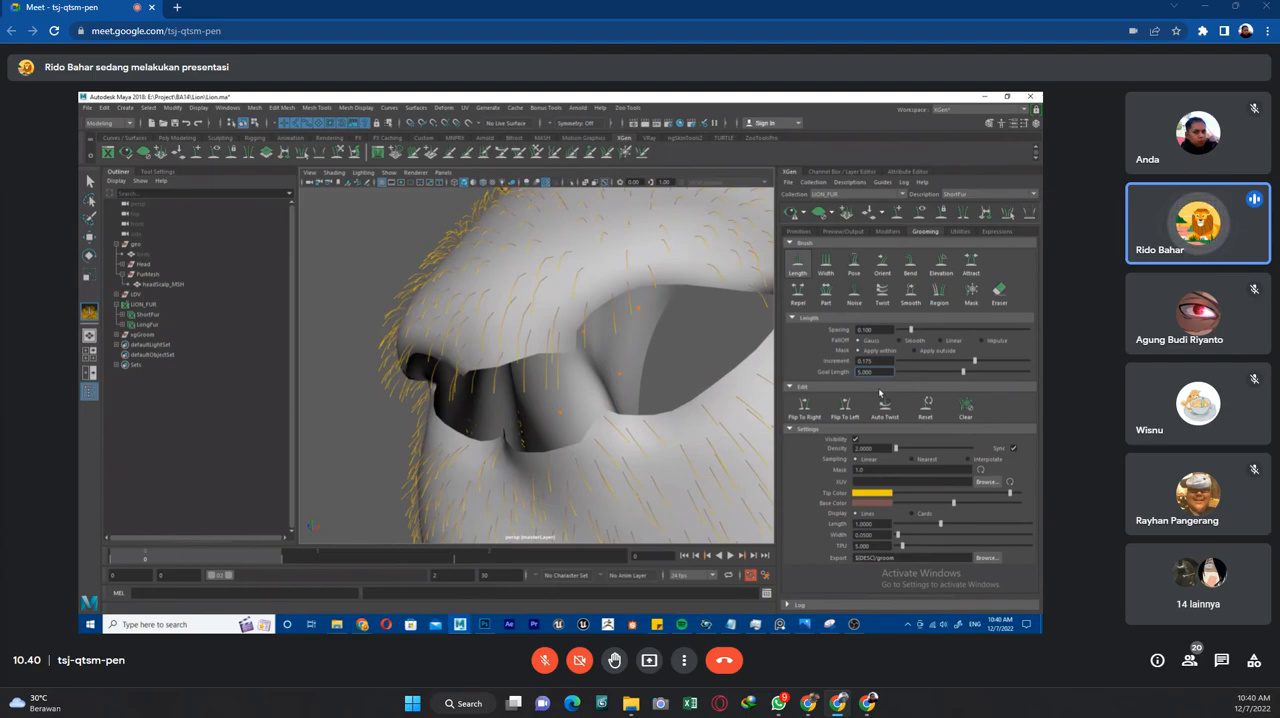
key(Right)
key(Right)
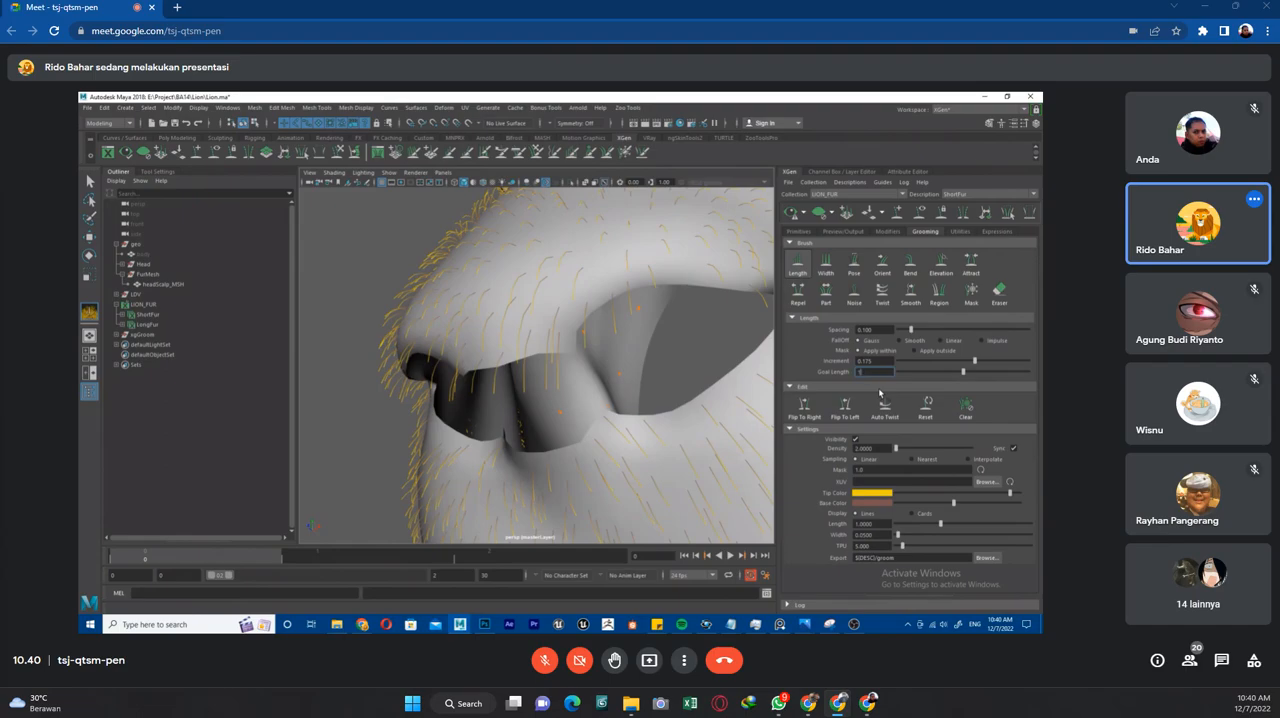
text(0.2)
key(Return)
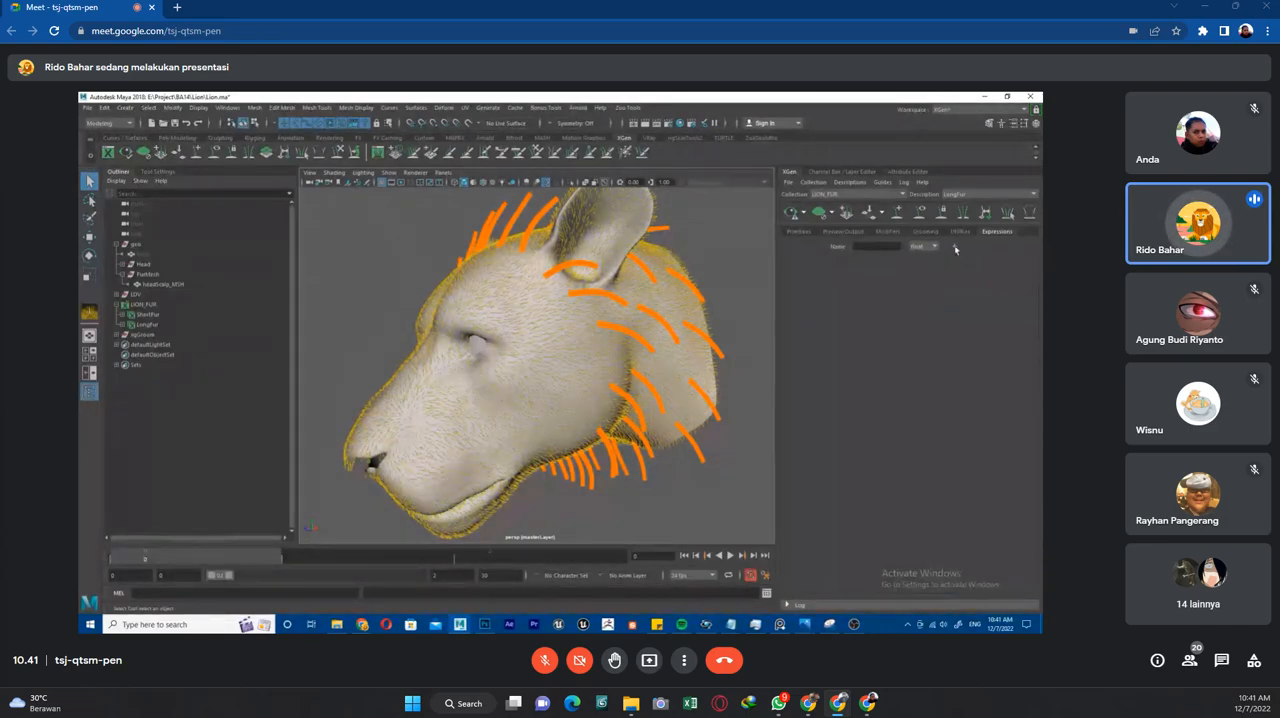
Check the data types available for a new LongFur expression and examine the mane guides across the head.
click(932, 247)
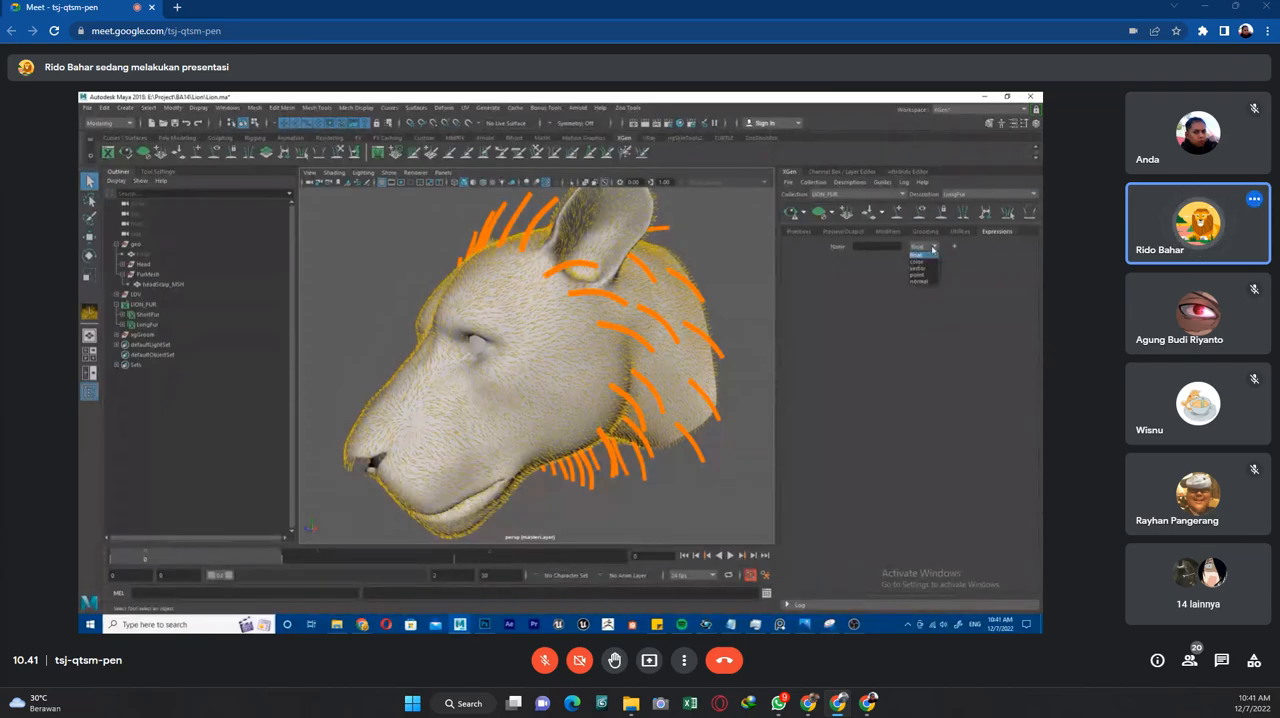
click(961, 254)
alt+drag(596, 343, 601, 283)
alt+drag(689, 340, 559, 306)
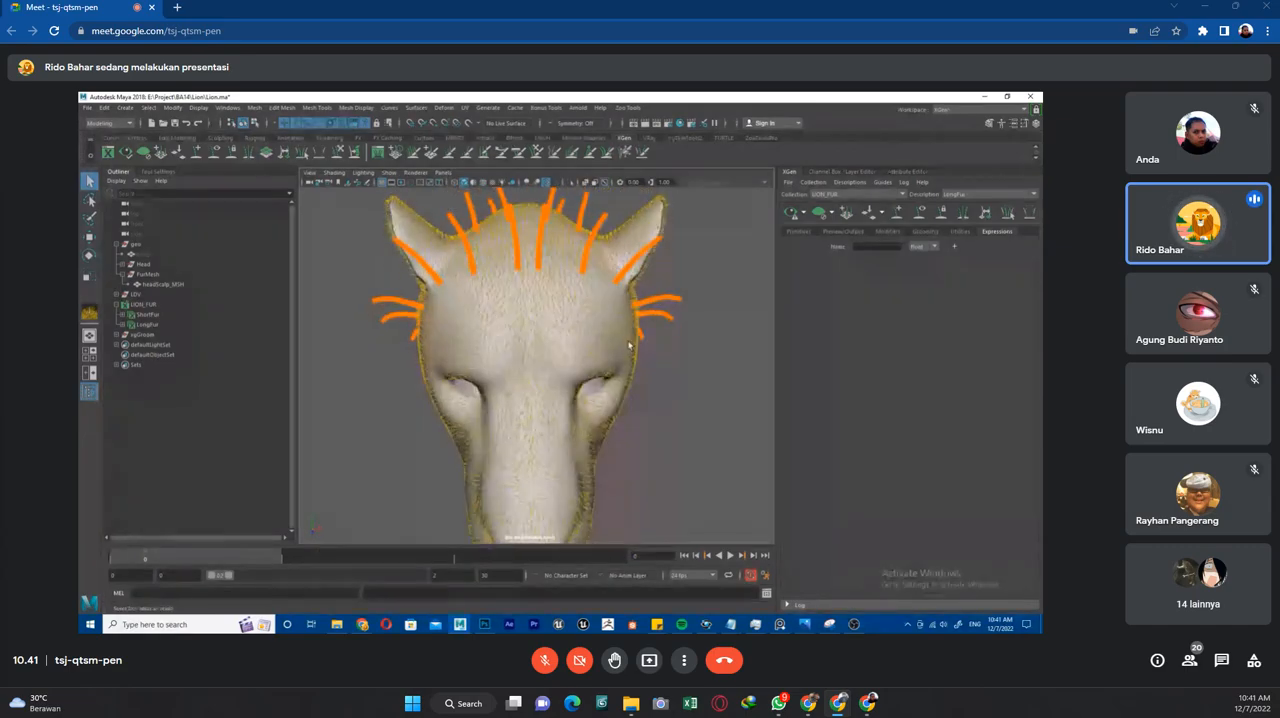
alt+drag(456, 318, 458, 356)
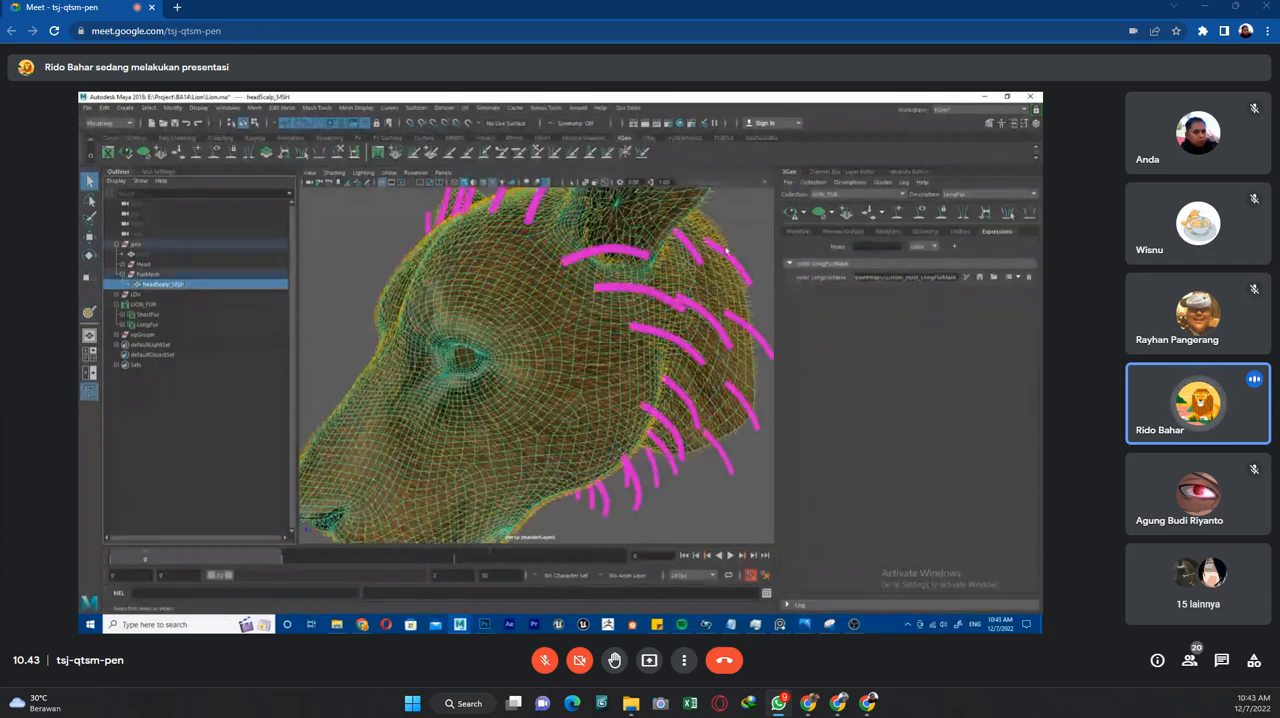
Assign a new Blinn material to headScalp_MSH and check the shading on the lion's head.
alt+drag(581, 354, 622, 345)
right_click(557, 312)
mouse_move(607, 519)
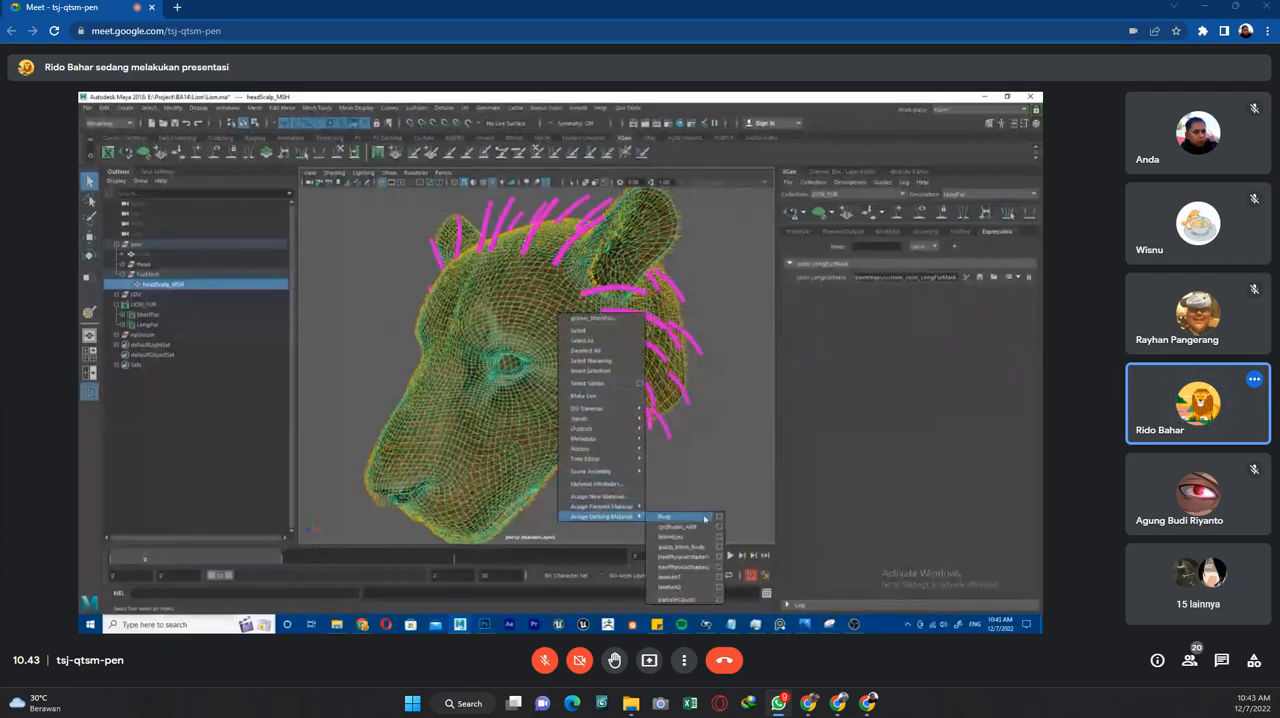
mouse_move(625, 497)
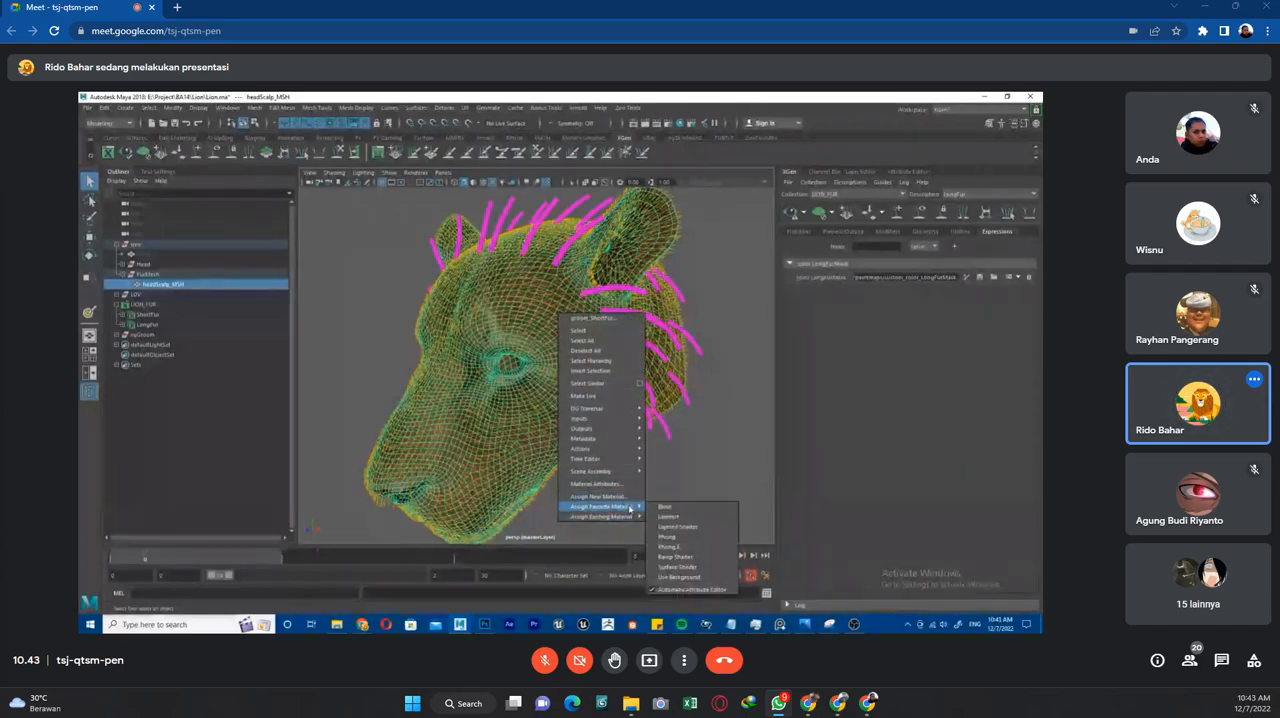
click(672, 509)
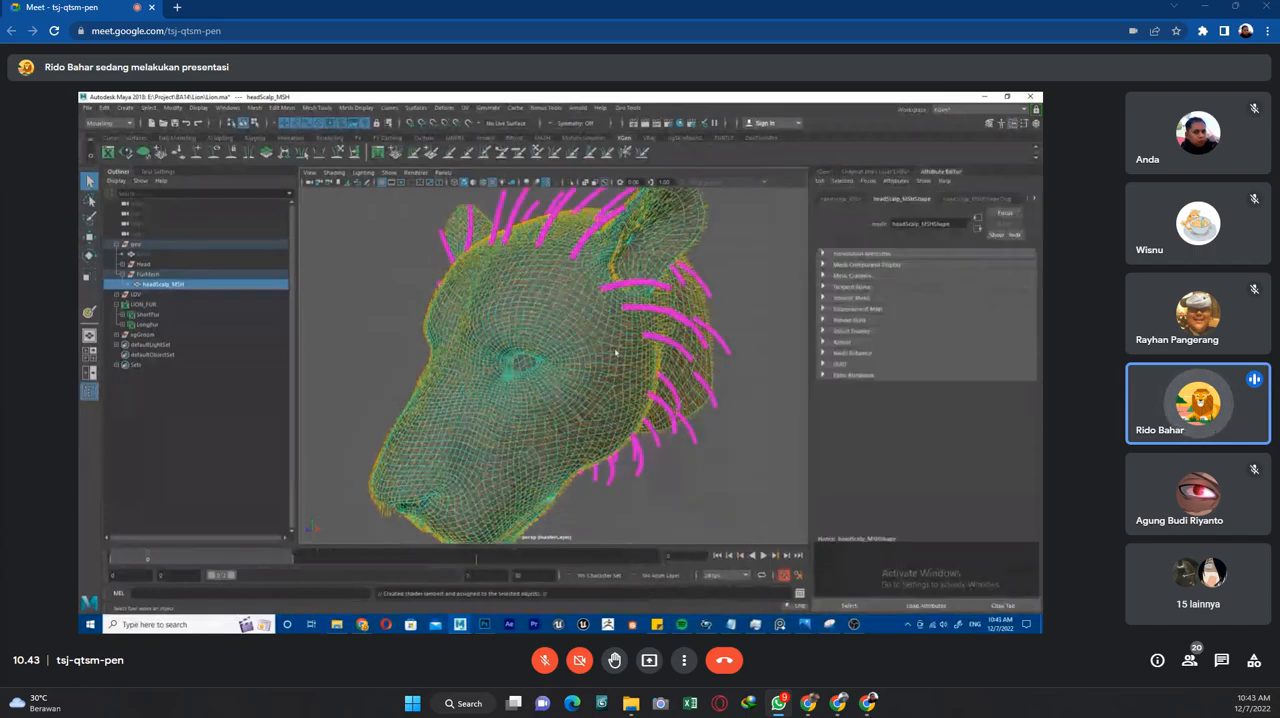
scroll(616, 353, up, 3)
scroll(620, 357, down, 5)
mouse_move(621, 358)
alt+mouse_down()
mouse_move(653, 358)
mouse_move(633, 357)
alt+mouse_up()
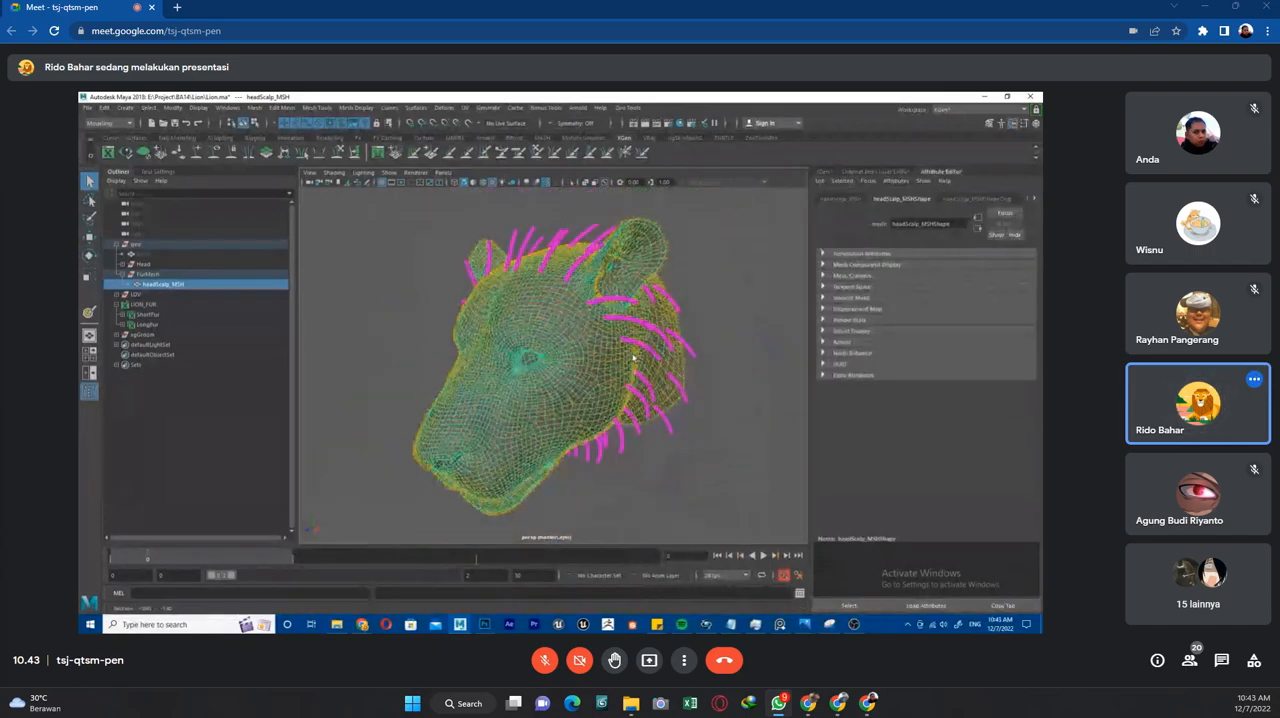
click(634, 371)
scroll(613, 363, up, 4)
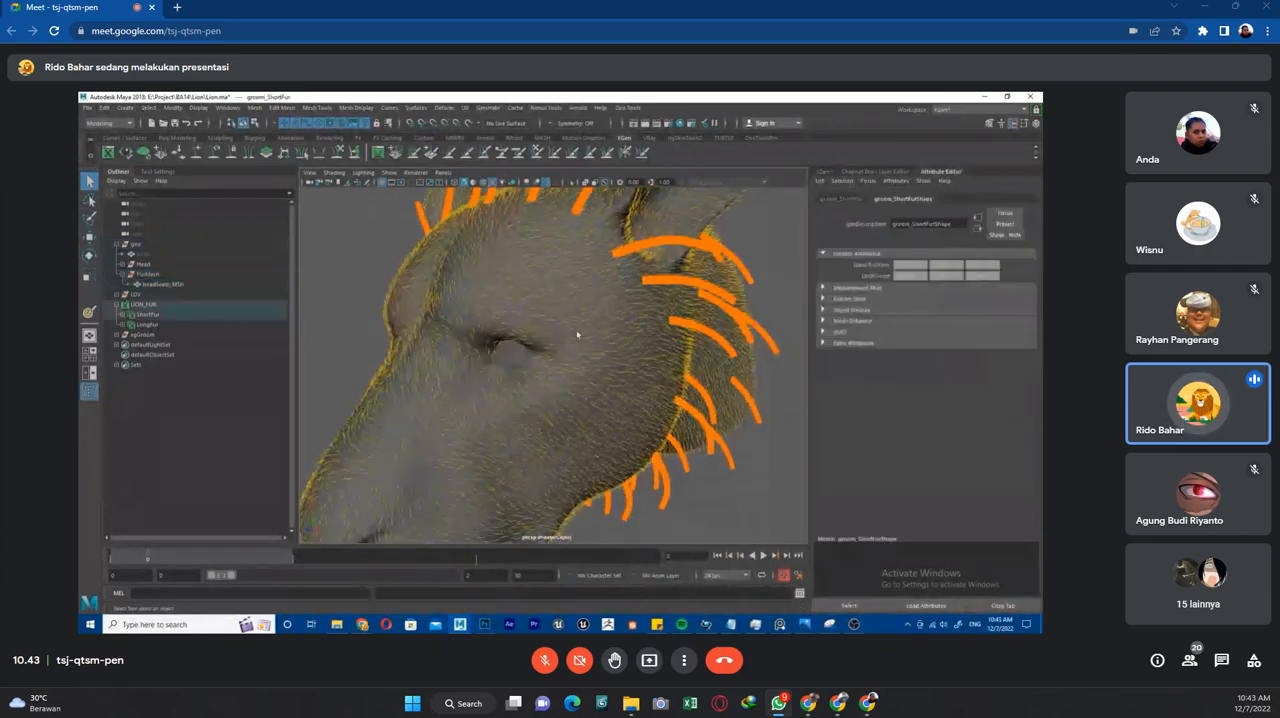
scroll(609, 360, down, 3)
Select headScalp_MSH and check its shape attributes, transform attributes and channels.
click(162, 284)
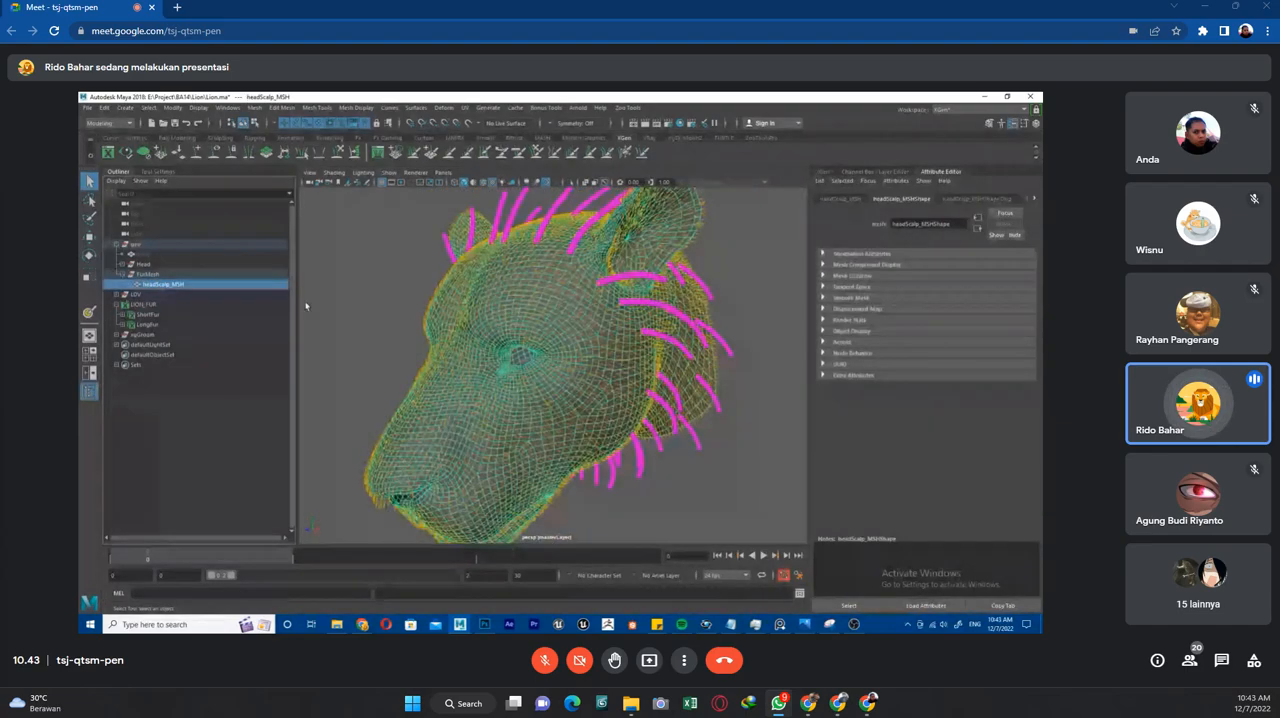
scroll(573, 373, up, 3)
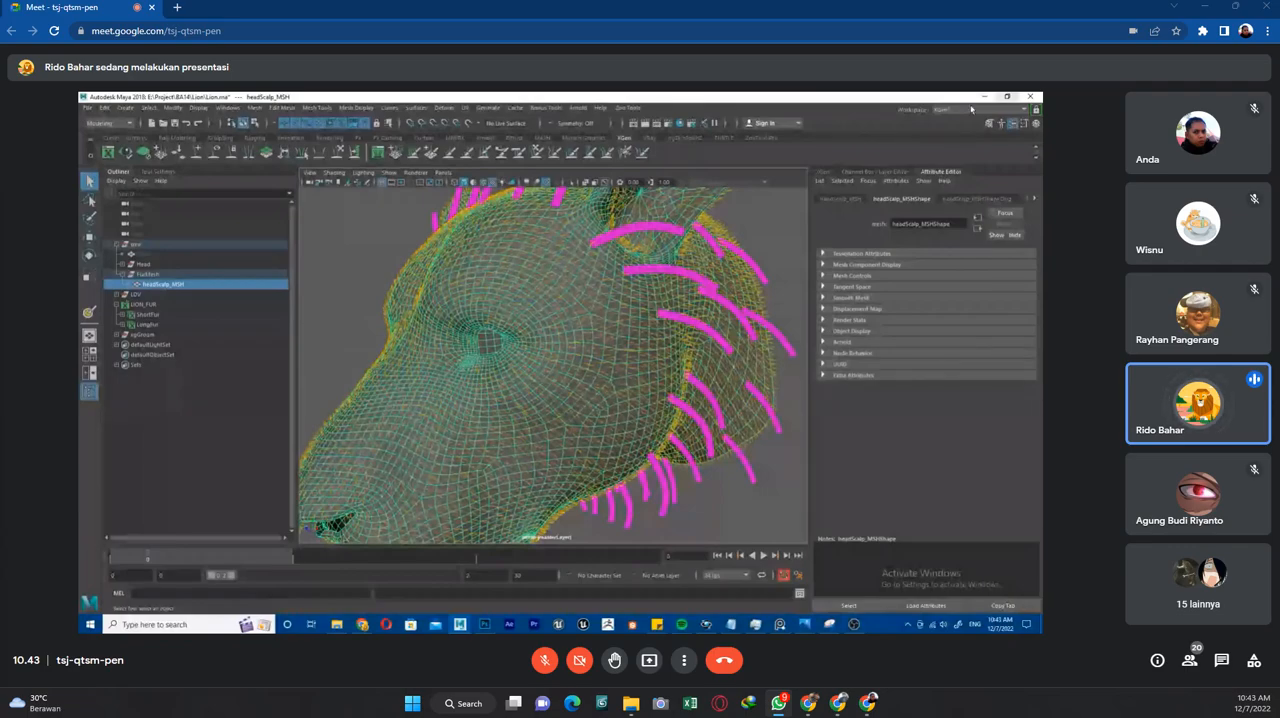
click(874, 172)
click(931, 173)
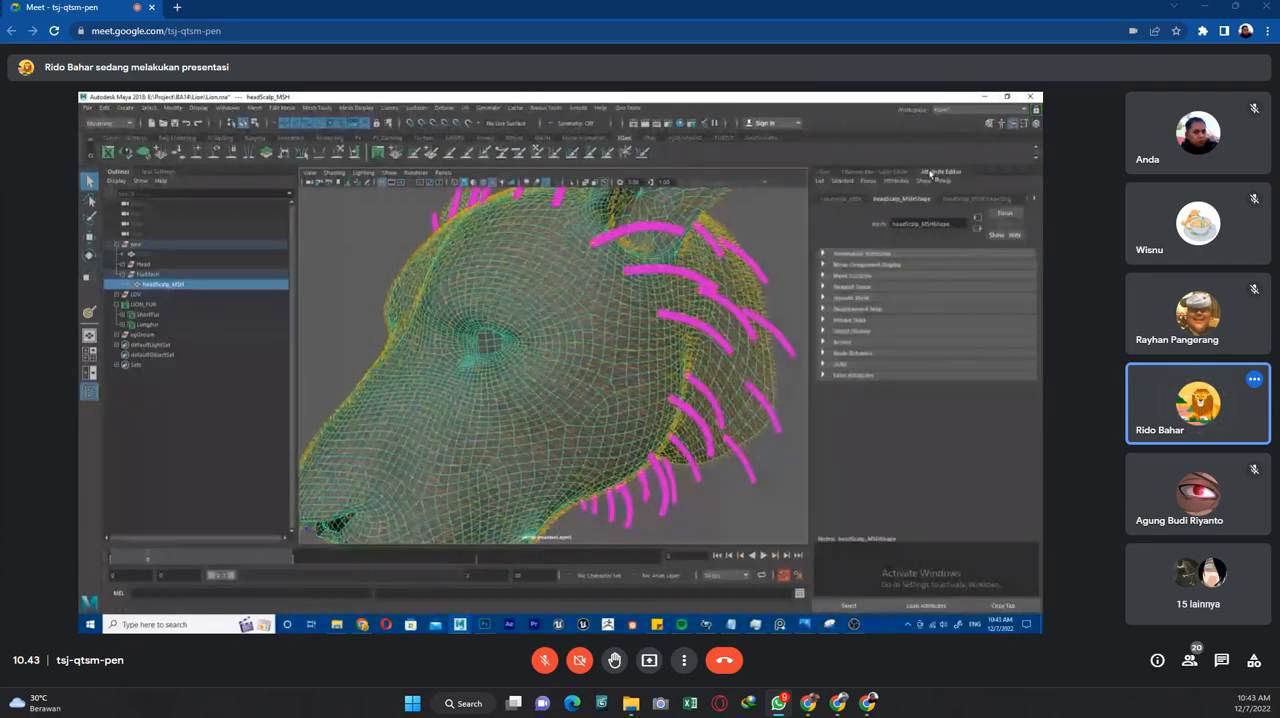
click(842, 199)
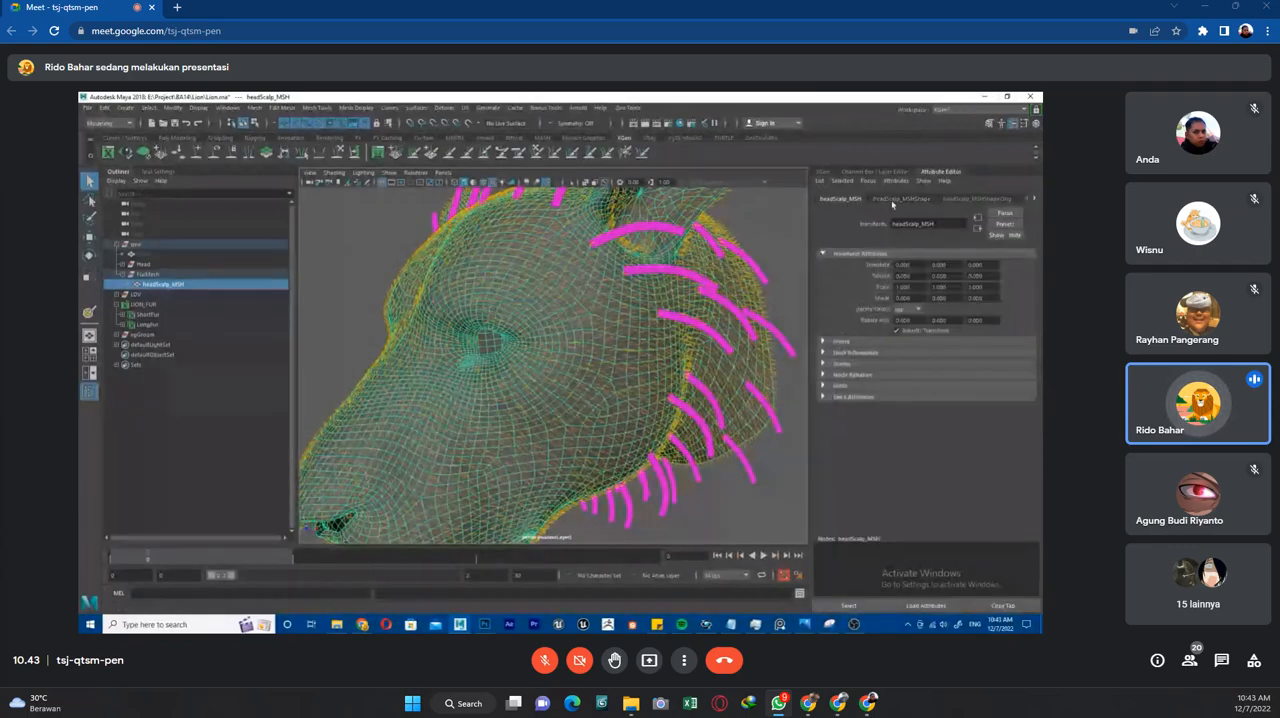
click(896, 200)
click(884, 173)
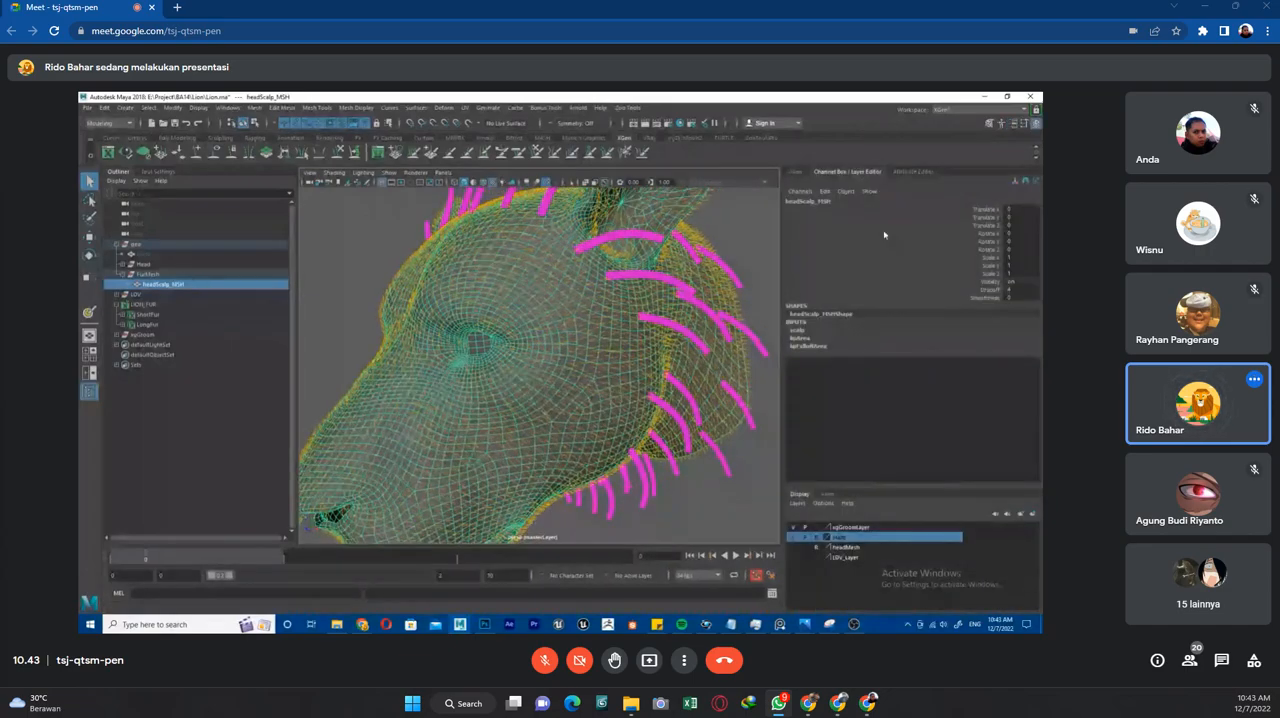
Start painting the LongFurMask expression's map on headScalp_MSH with textured shading, viewing the head from the front.
click(795, 172)
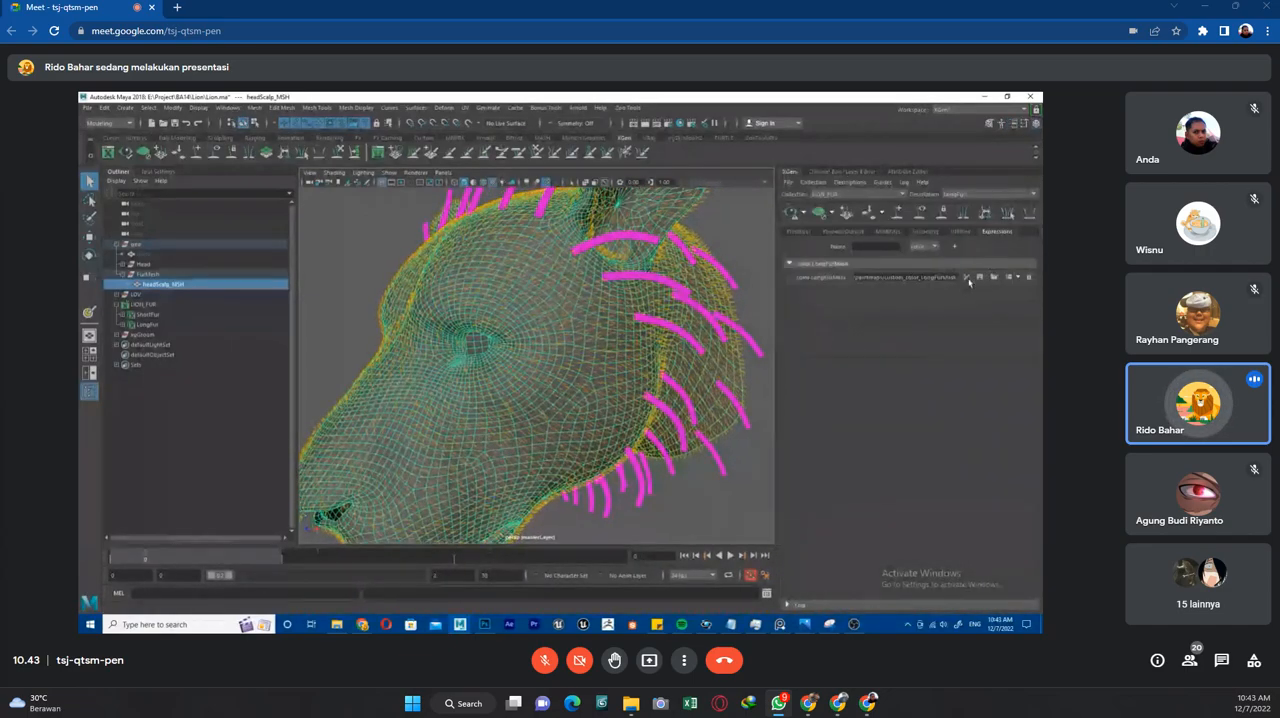
key(6)
scroll(600, 316, down, 5)
alt+drag(512, 304, 575, 309)
scroll(549, 300, up, 5)
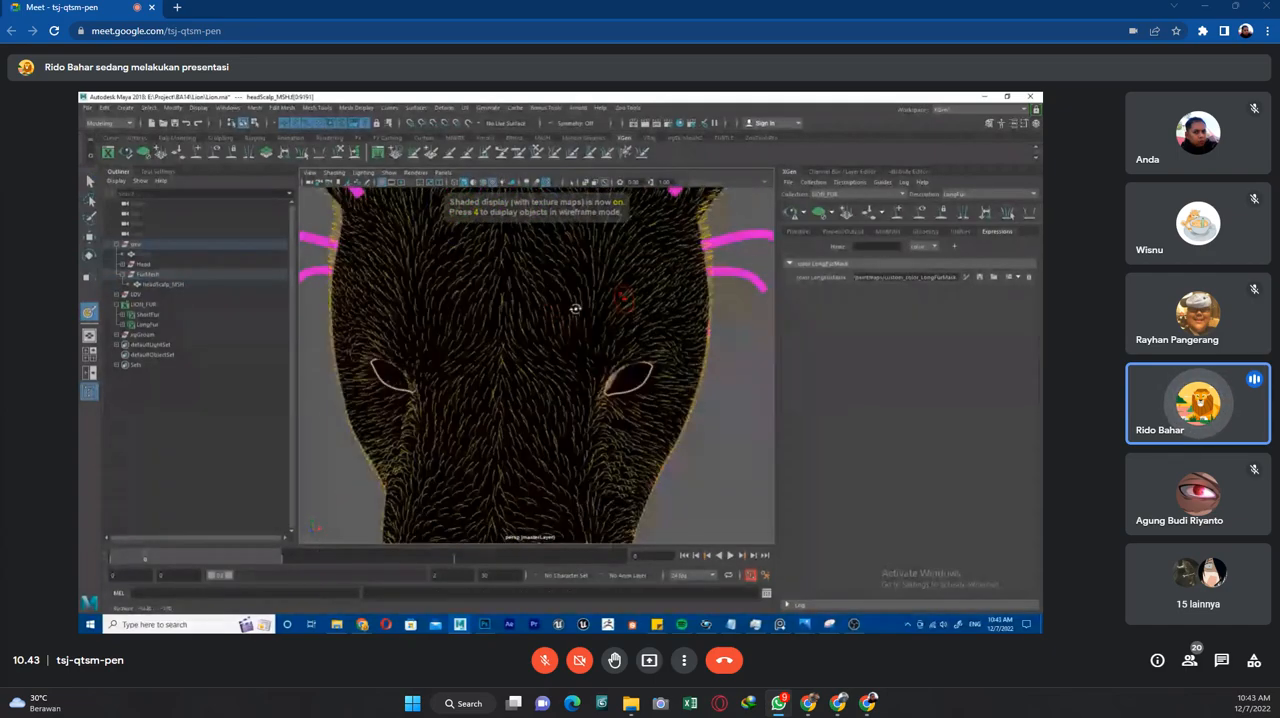
scroll(490, 244, down, 3)
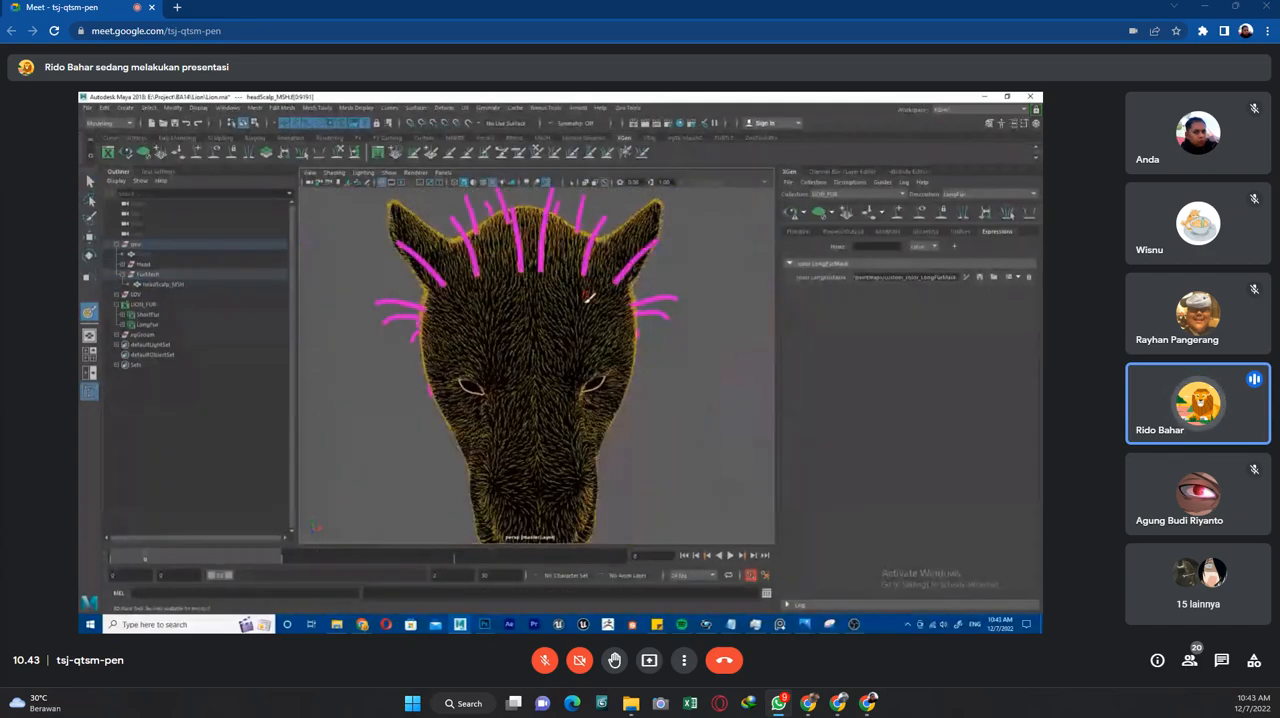
alt+drag(600, 320, 576, 289)
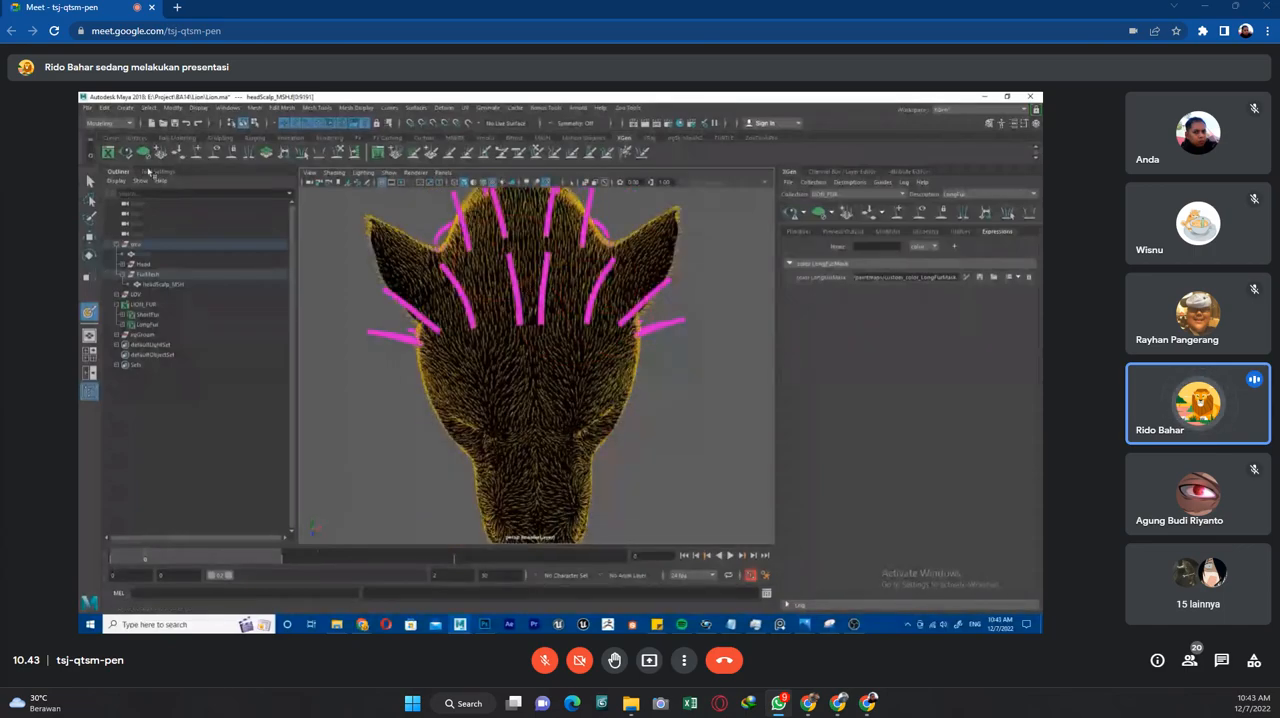
Set the 3D Paint tool to the soft Gaussian brush profile for white paint on the scalp.
click(155, 171)
click(166, 240)
alt+drag(488, 318, 463, 321)
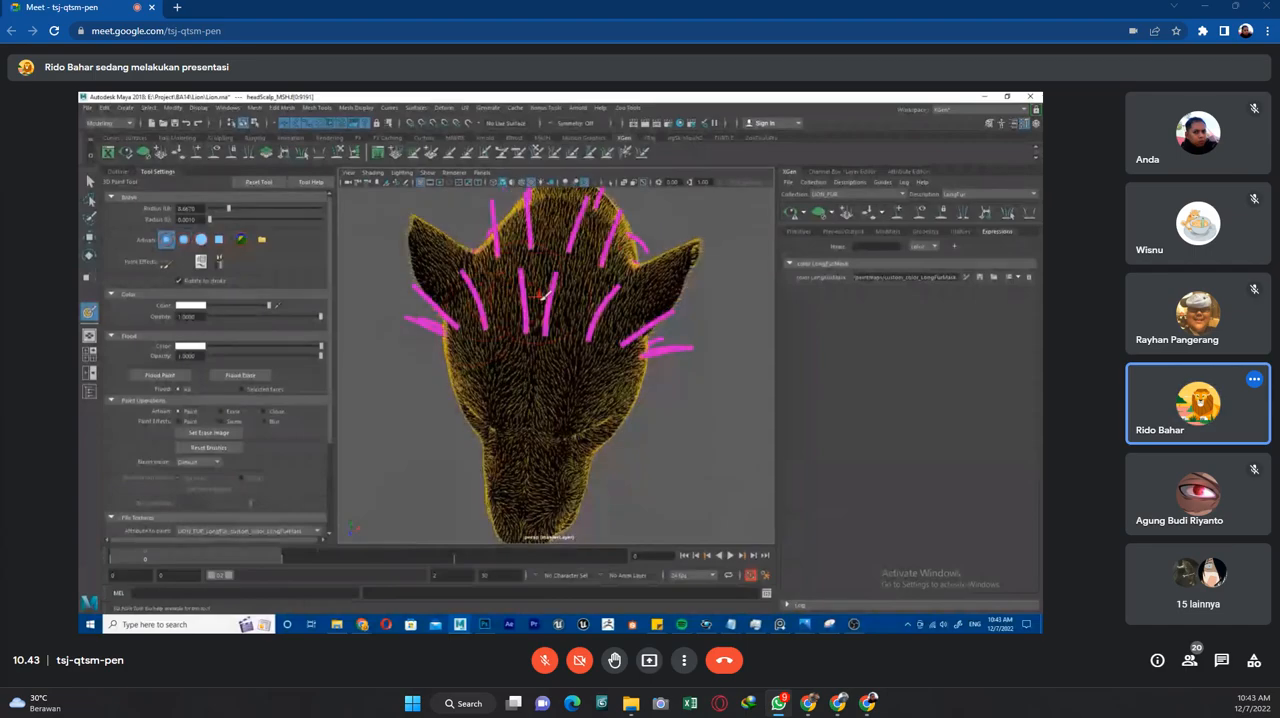
drag(553, 301, 530, 219)
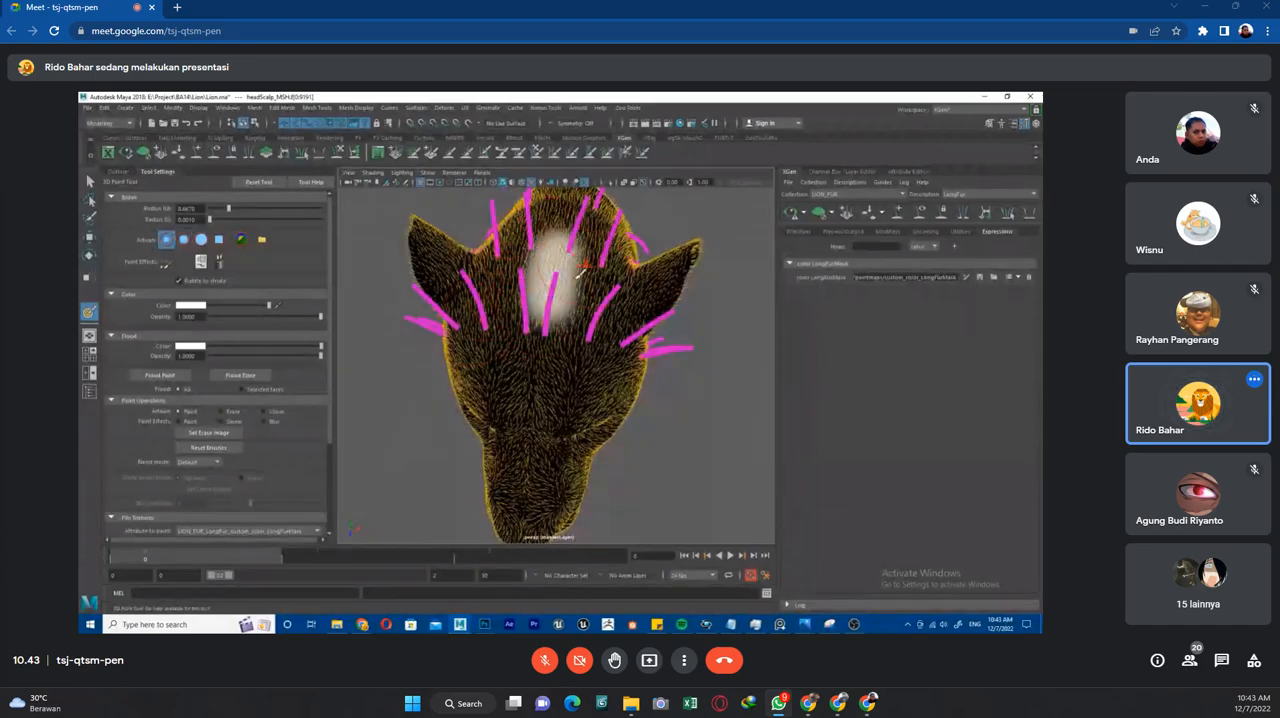
scroll(159, 523, down, 3)
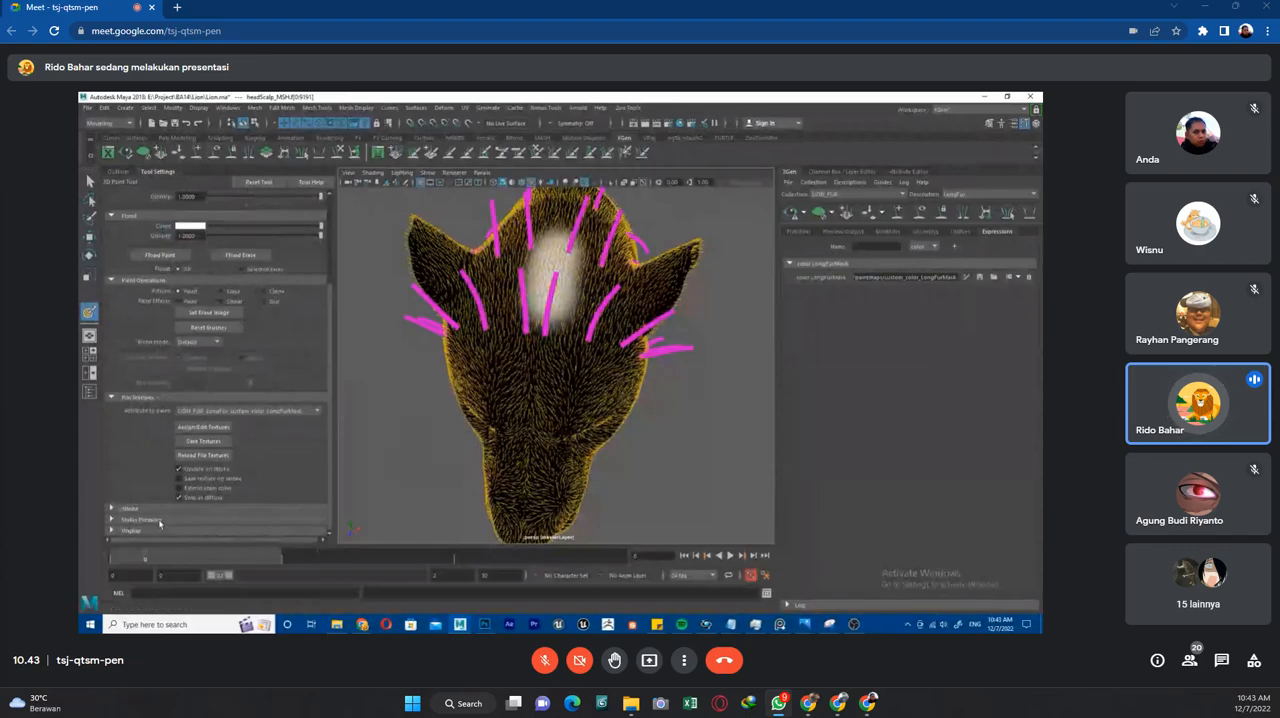
key(ctrl+z)
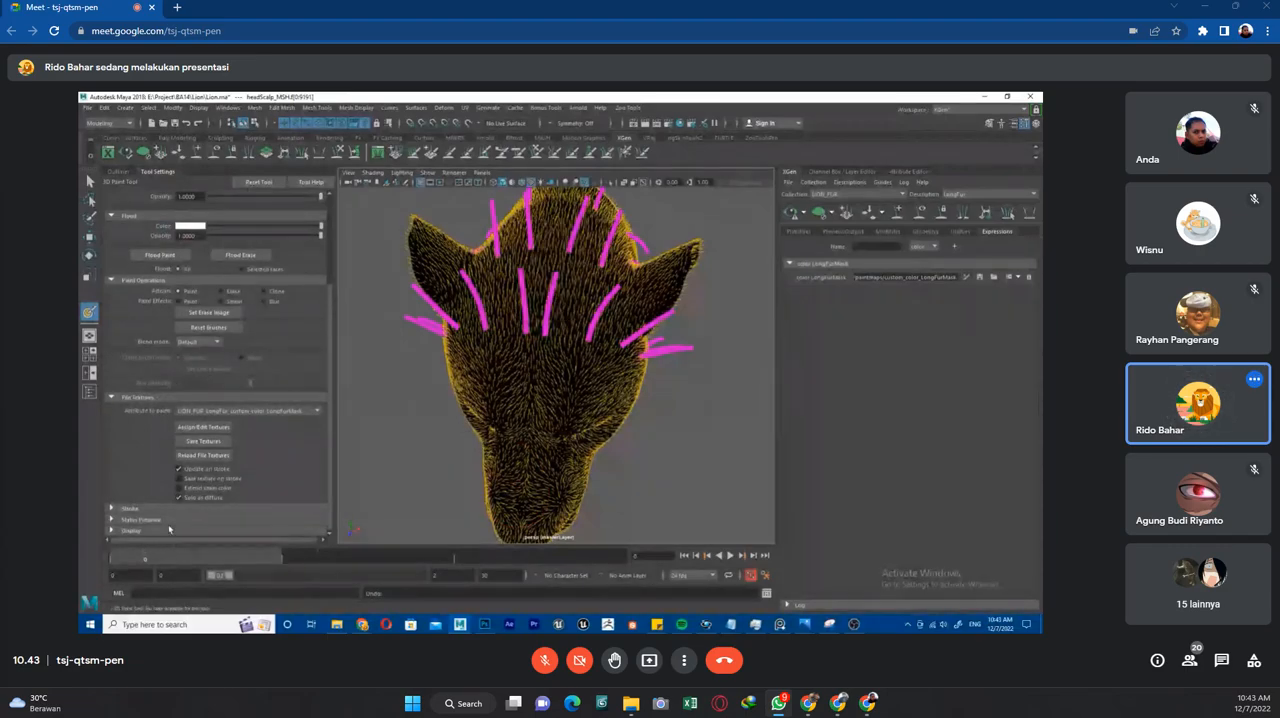
Enable Reflection in the 3D Paint tool's stroke options.
click(177, 509)
scroll(200, 490, down, 2)
click(202, 464)
Paint the LongFurMask white over the back of the head and neck, around the mane guides behind the ears.
alt+drag(546, 388, 552, 400)
mouse_move(566, 316)
mouse_down()
mouse_move(568, 202)
mouse_move(564, 233)
mouse_move(586, 284)
mouse_move(568, 341)
mouse_move(553, 345)
mouse_up()
mouse_move(592, 238)
alt+mouse_down()
mouse_move(635, 310)
mouse_move(595, 330)
mouse_move(620, 410)
mouse_move(647, 277)
alt+mouse_up()
drag(646, 358, 632, 285)
mouse_move(632, 285)
alt+mouse_down()
mouse_move(600, 325)
mouse_move(645, 413)
mouse_move(535, 320)
mouse_move(566, 269)
mouse_move(482, 382)
mouse_move(572, 402)
mouse_move(606, 430)
alt+mouse_up()
mouse_move(606, 430)
alt+mouse_down()
mouse_move(584, 360)
mouse_move(578, 428)
mouse_move(614, 437)
mouse_move(650, 378)
alt+mouse_up()
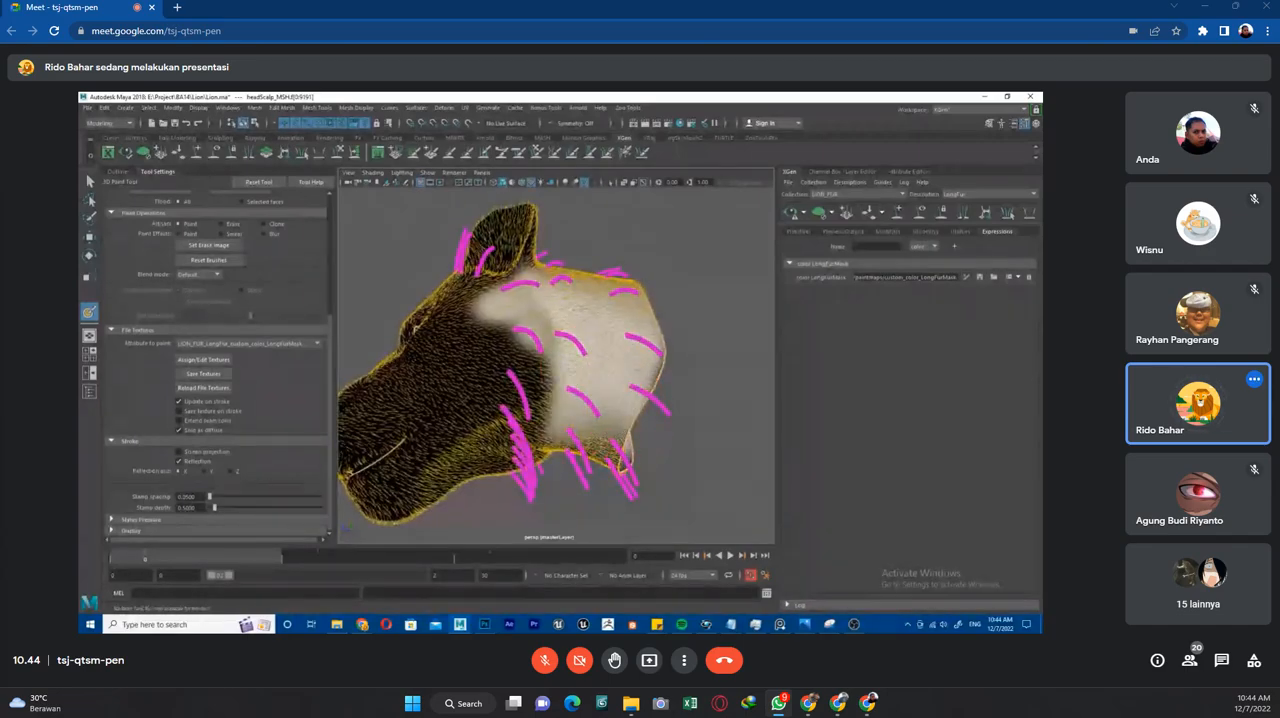
Switch to the reference board and examine the colour-marked lion profile for the mane's boundary and fur directions.
click(780, 624)
scroll(889, 514, up, 5)
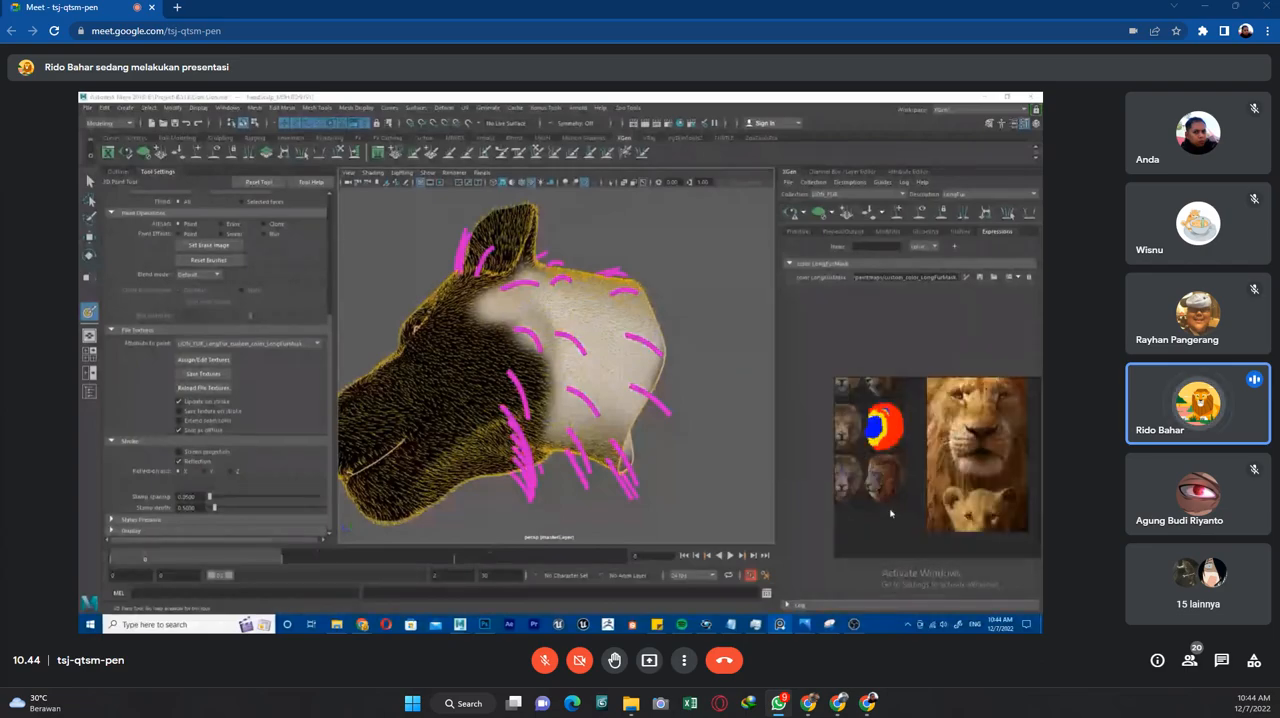
middle_drag(926, 455, 961, 420)
scroll(923, 491, up, 1)
scroll(919, 453, up, 4)
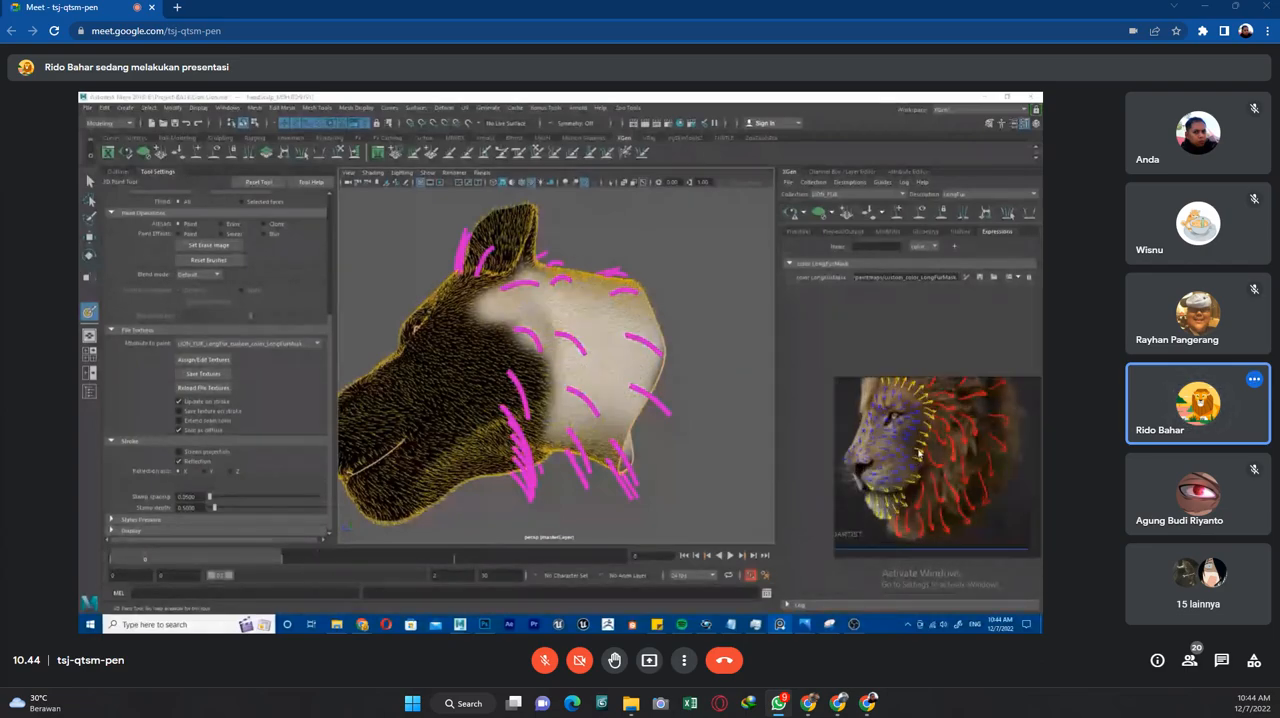
scroll(936, 497, down, 2)
Compare the side view of the painted mask with the lion body references to judge the mane's extent.
mouse_move(632, 369)
alt+mouse_down()
mouse_move(686, 350)
mouse_move(647, 320)
mouse_move(619, 382)
mouse_move(615, 366)
mouse_move(599, 377)
mouse_move(602, 346)
alt+mouse_up()
scroll(945, 435, down, 6)
middle_drag(967, 436, 891, 488)
scroll(996, 438, up, 5)
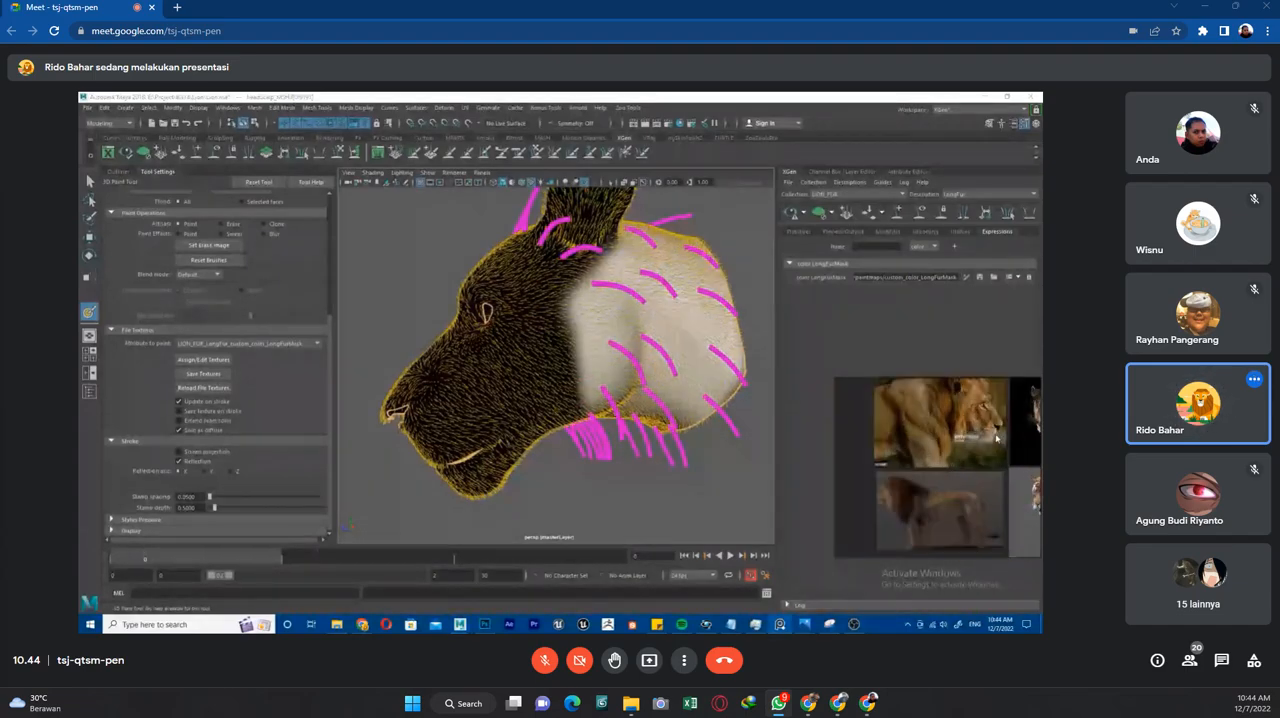
scroll(996, 438, down, 4)
mouse_move(992, 486)
middle_down()
mouse_move(974, 530)
mouse_move(979, 468)
middle_up()
scroll(978, 467, down, 2)
scroll(978, 467, up, 2)
middle_drag(887, 523, 923, 477)
scroll(887, 477, up, 2)
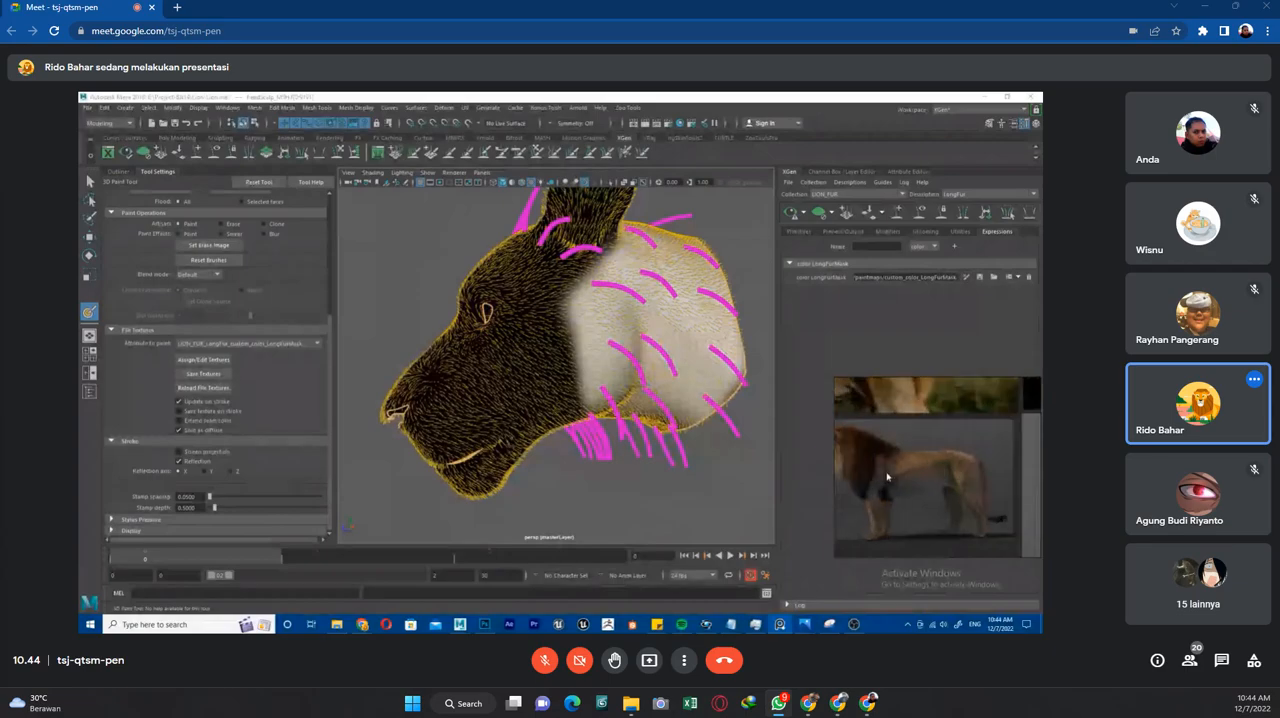
scroll(880, 460, up, 2)
Extend the white LongFurMask along the jaw, in front of the ear and across the crown between the ears.
alt+drag(630, 364, 600, 376)
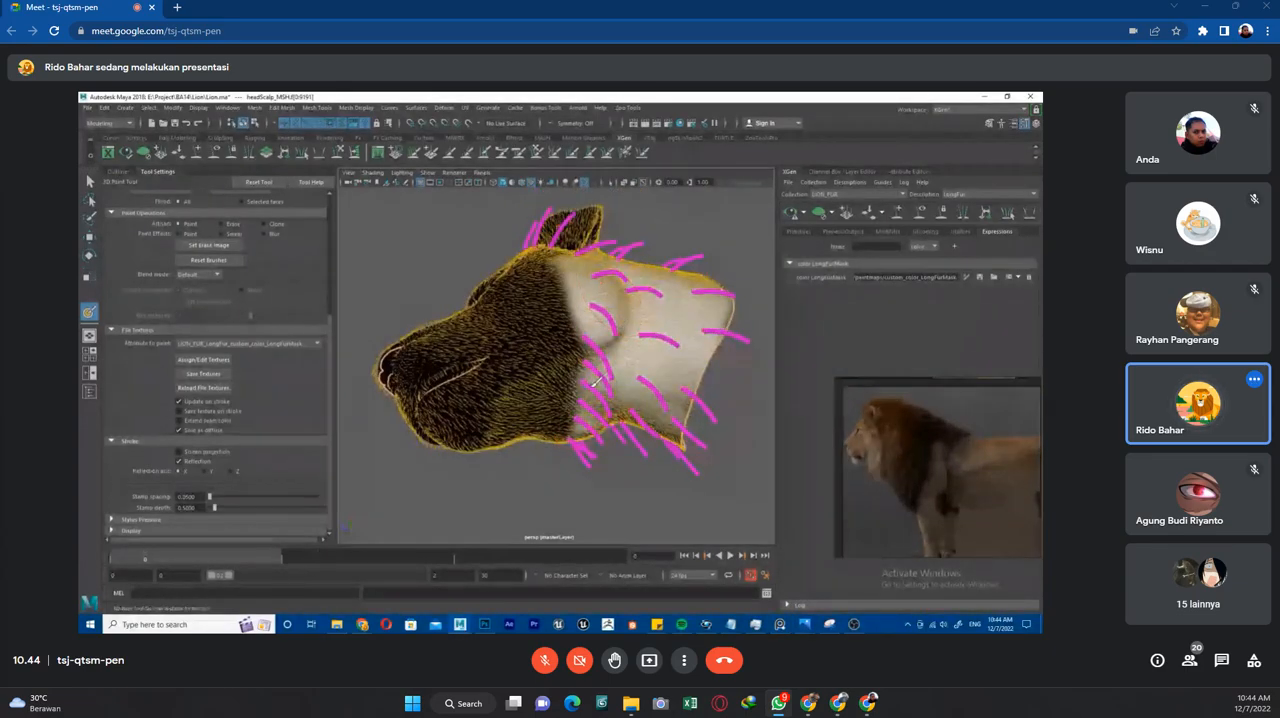
alt+drag(604, 350, 598, 394)
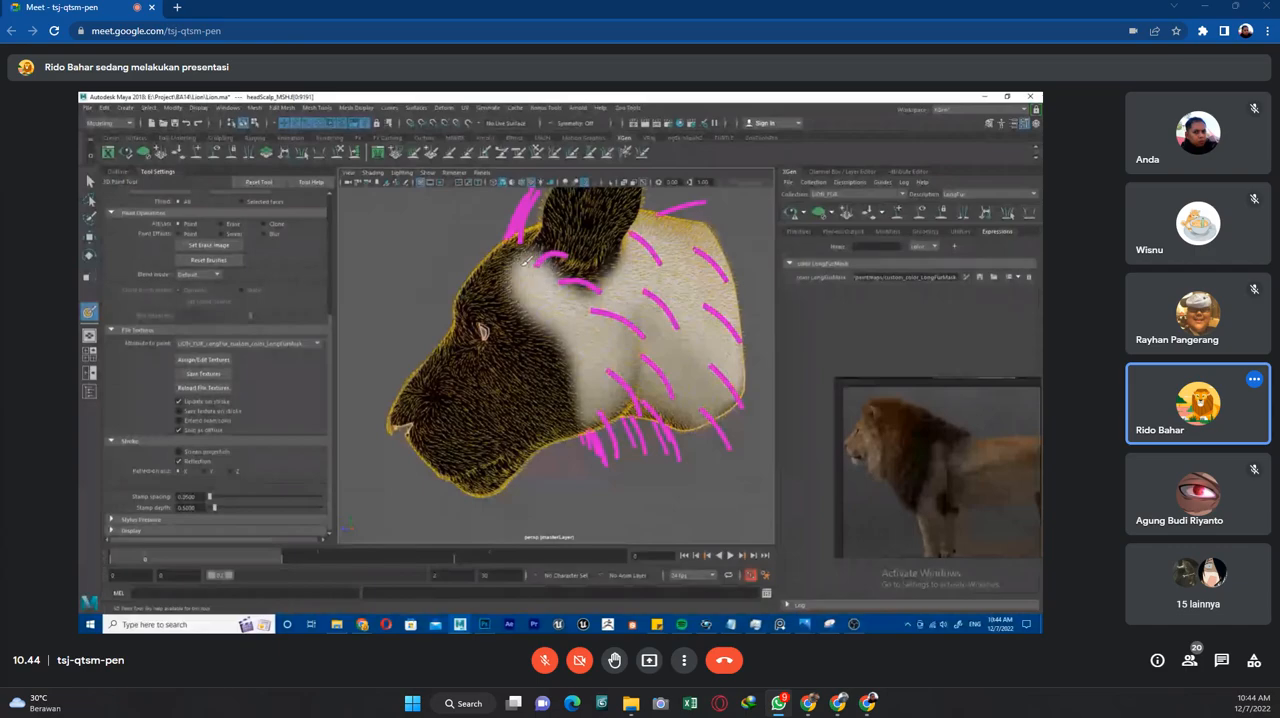
mouse_move(497, 242)
alt+mouse_down()
mouse_move(626, 303)
mouse_move(605, 244)
mouse_move(590, 258)
mouse_move(621, 283)
mouse_move(628, 311)
mouse_move(604, 333)
alt+mouse_up()
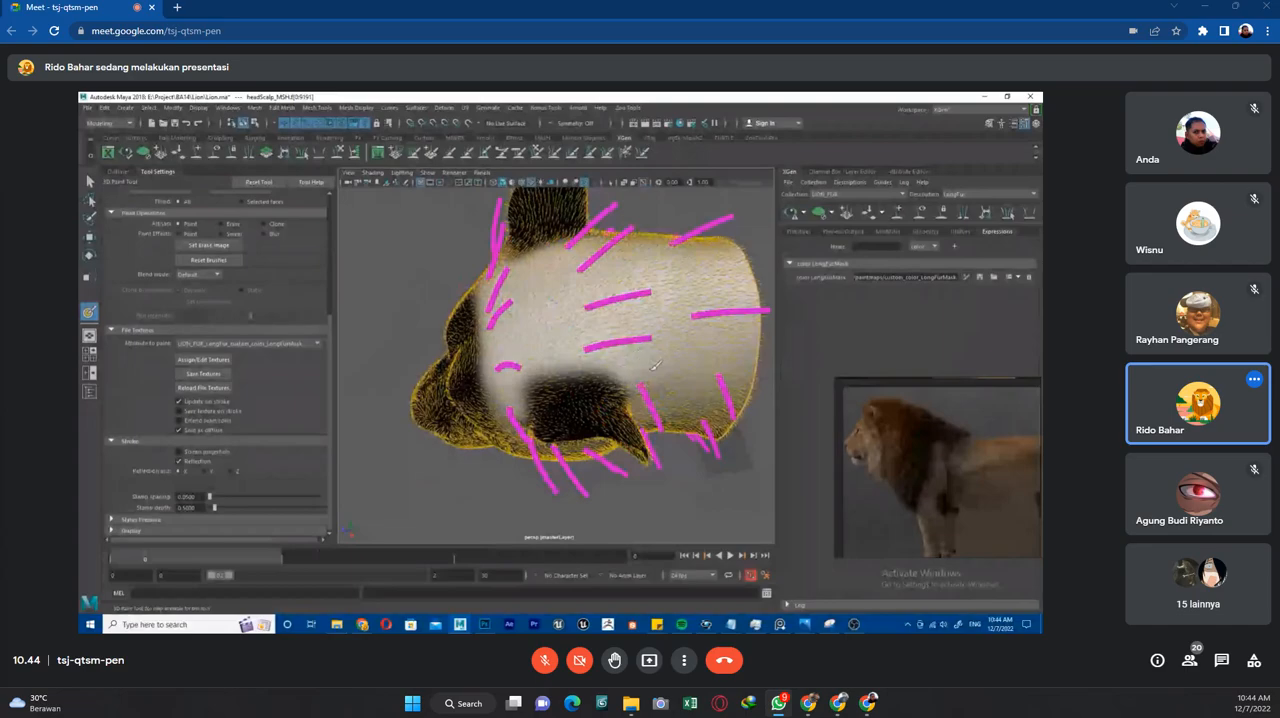
alt+drag(528, 370, 691, 343)
Examine the lion face references for where the mane begins on the forehead and cheek.
middle_drag(909, 424, 984, 460)
middle_drag(880, 460, 1007, 474)
scroll(950, 477, up, 5)
scroll(1006, 474, up, 6)
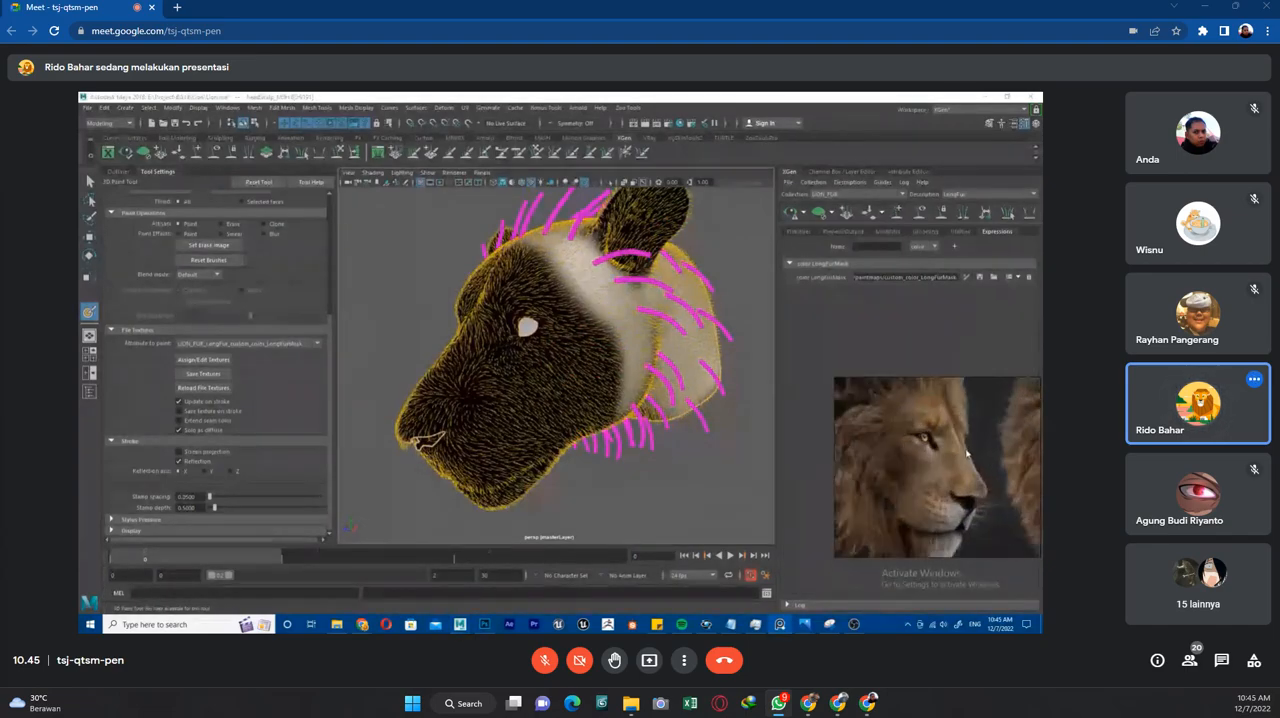
scroll(966, 453, down, 5)
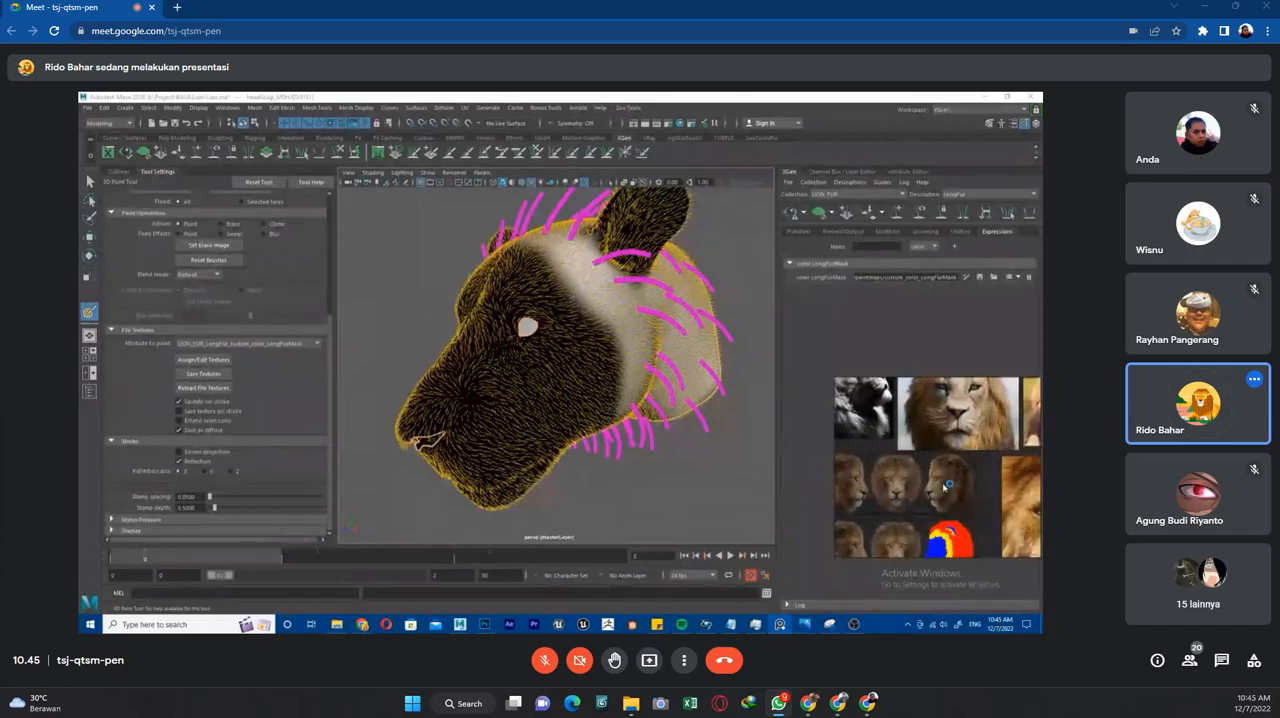
scroll(940, 497, up, 5)
scroll(982, 456, up, 3)
Paint the LongFurMask white farther down the forehead, in front of the mane guides.
alt+drag(611, 385, 567, 318)
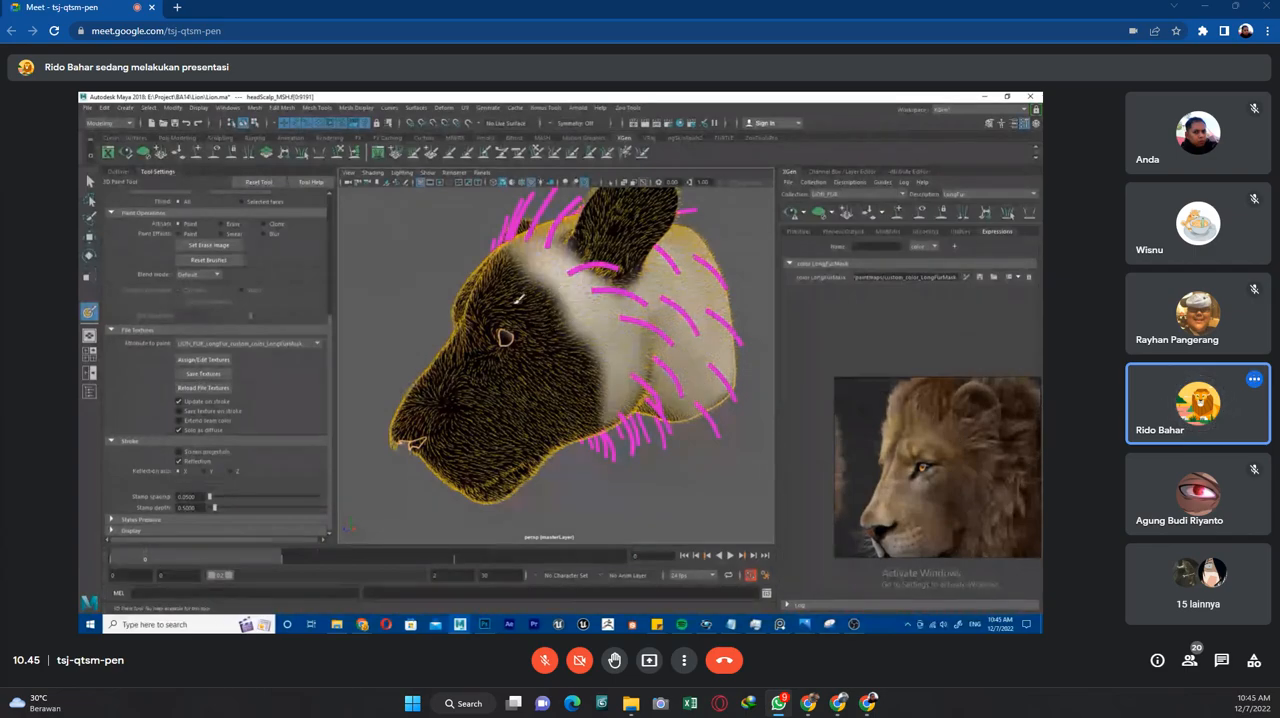
alt+drag(507, 284, 551, 275)
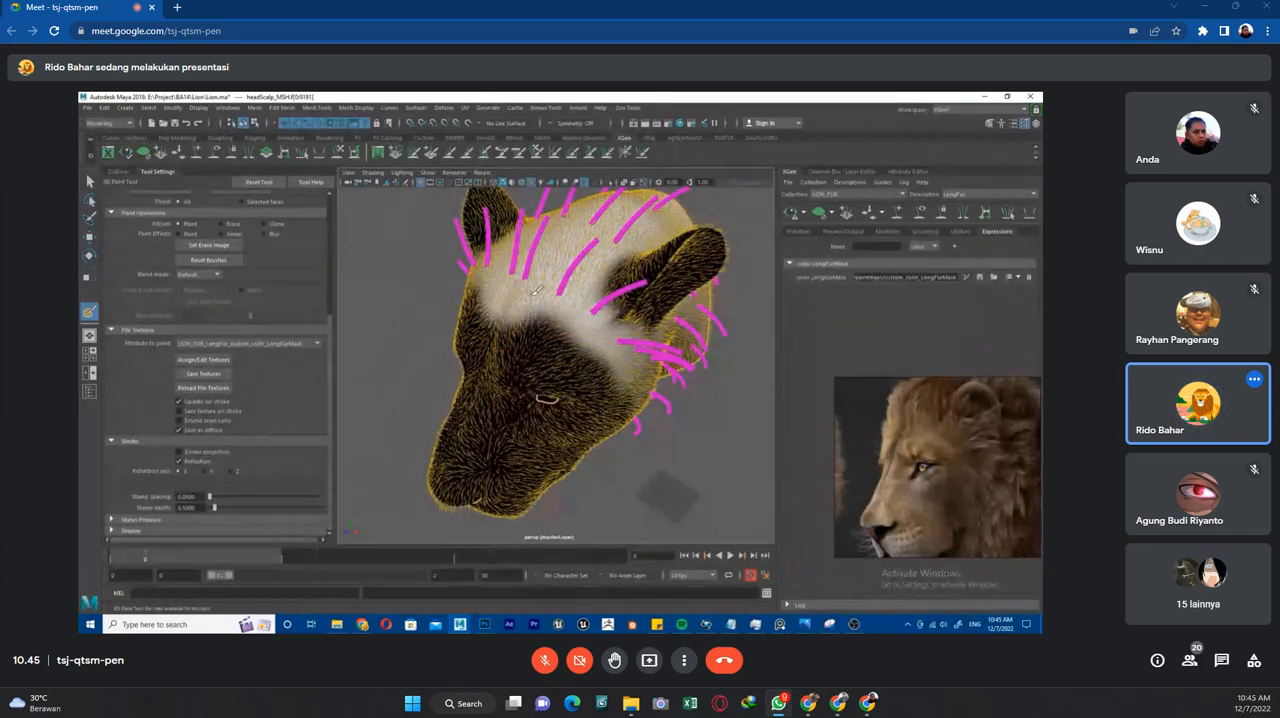
alt+drag(558, 296, 556, 335)
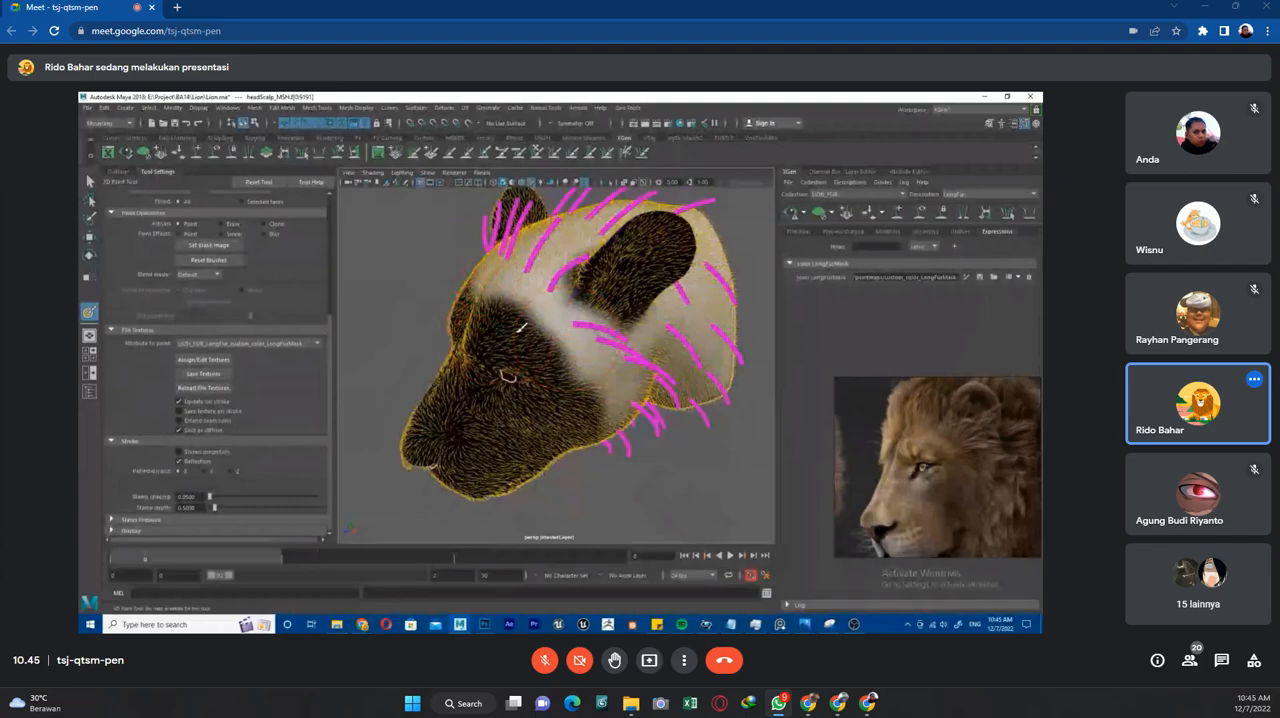
Refine the LongFurMask's front edge along the cheek, from behind the eye down to the jaw.
alt+drag(548, 378, 538, 340)
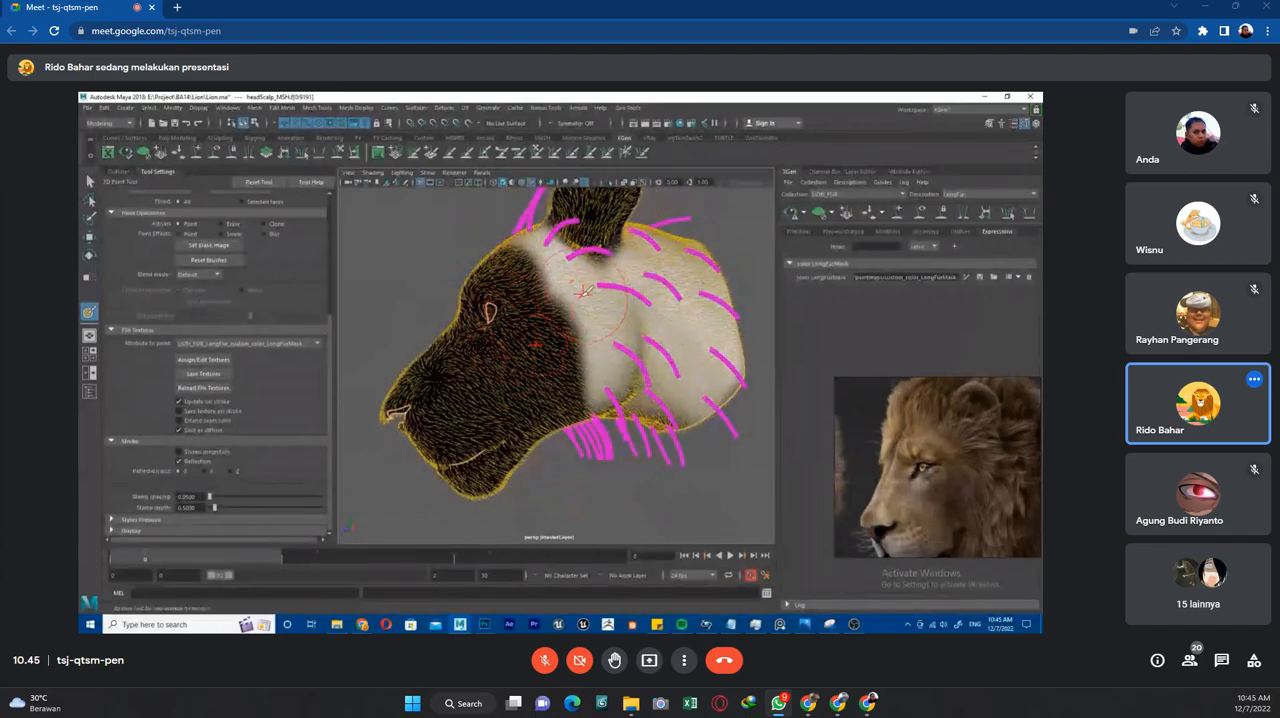
alt+drag(537, 323, 545, 352)
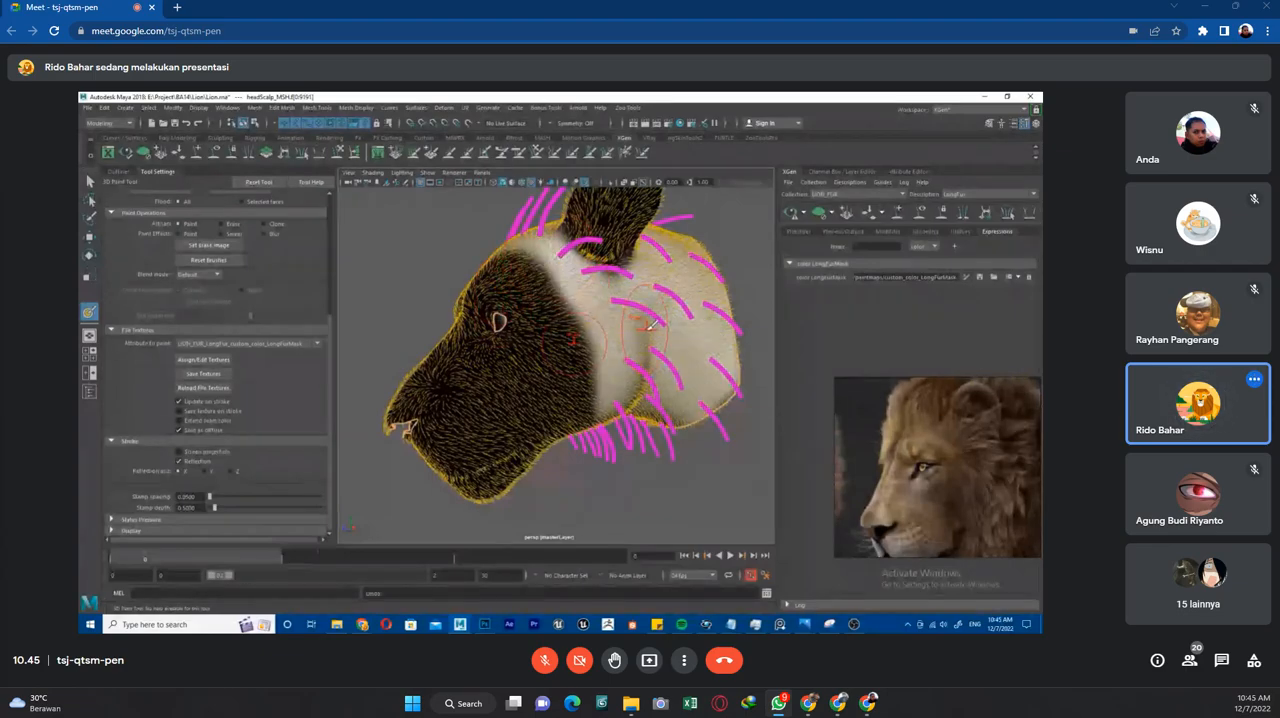
alt+drag(583, 289, 566, 410)
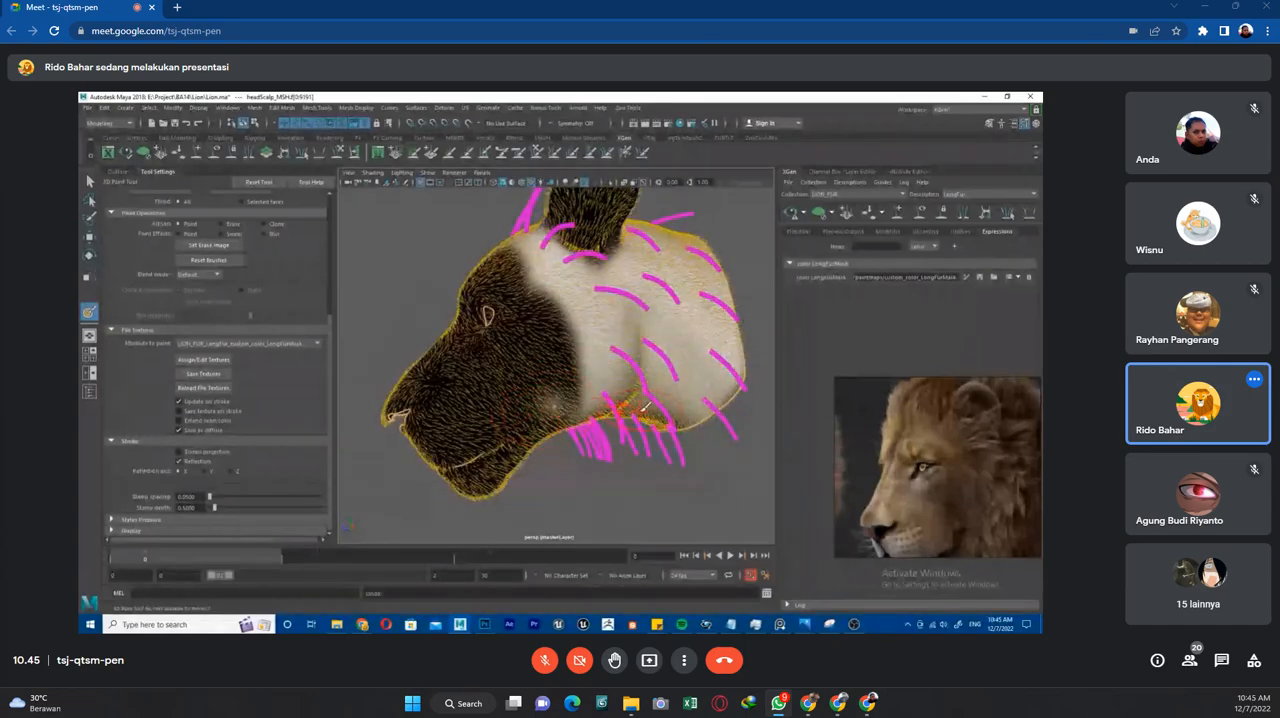
alt+drag(560, 398, 557, 362)
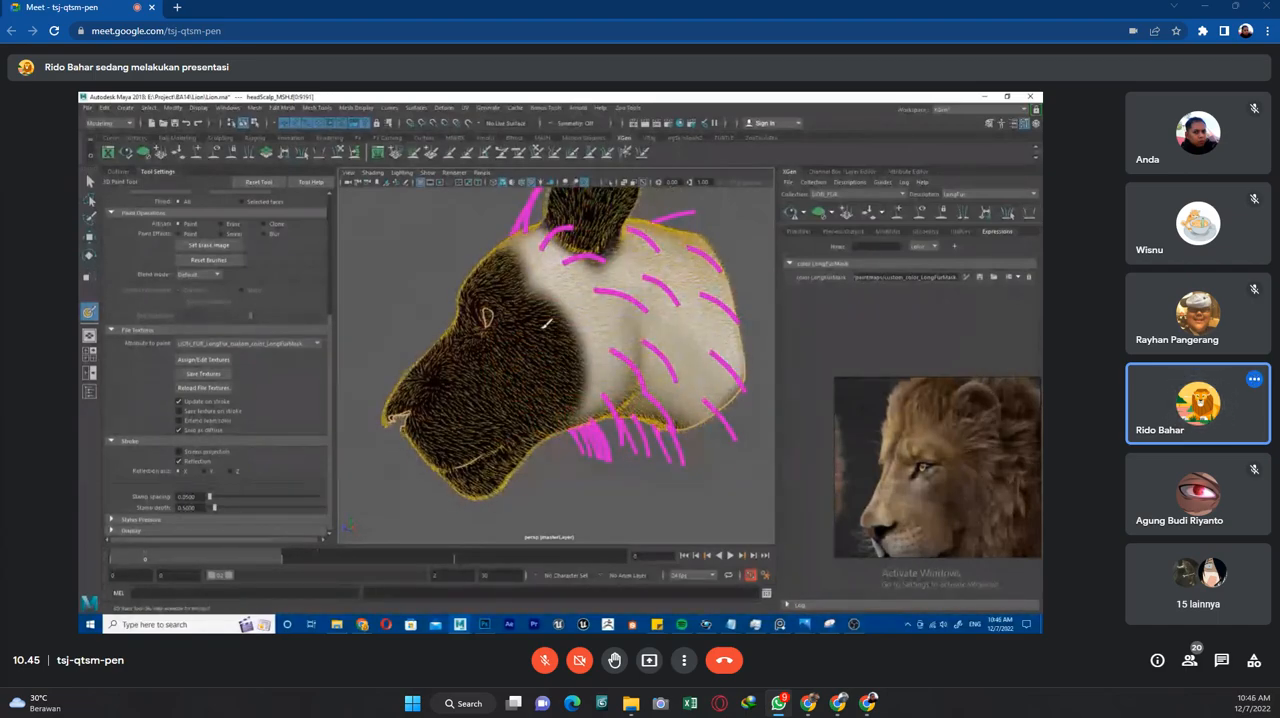
Compare the mask with a close-up of the reference lion's cheek and touch up its white edge in front of the ear.
scroll(537, 329, down, 3)
mouse_move(647, 394)
alt+mouse_down()
mouse_move(667, 396)
mouse_move(625, 366)
mouse_move(638, 374)
alt+mouse_up()
scroll(916, 416, up, 5)
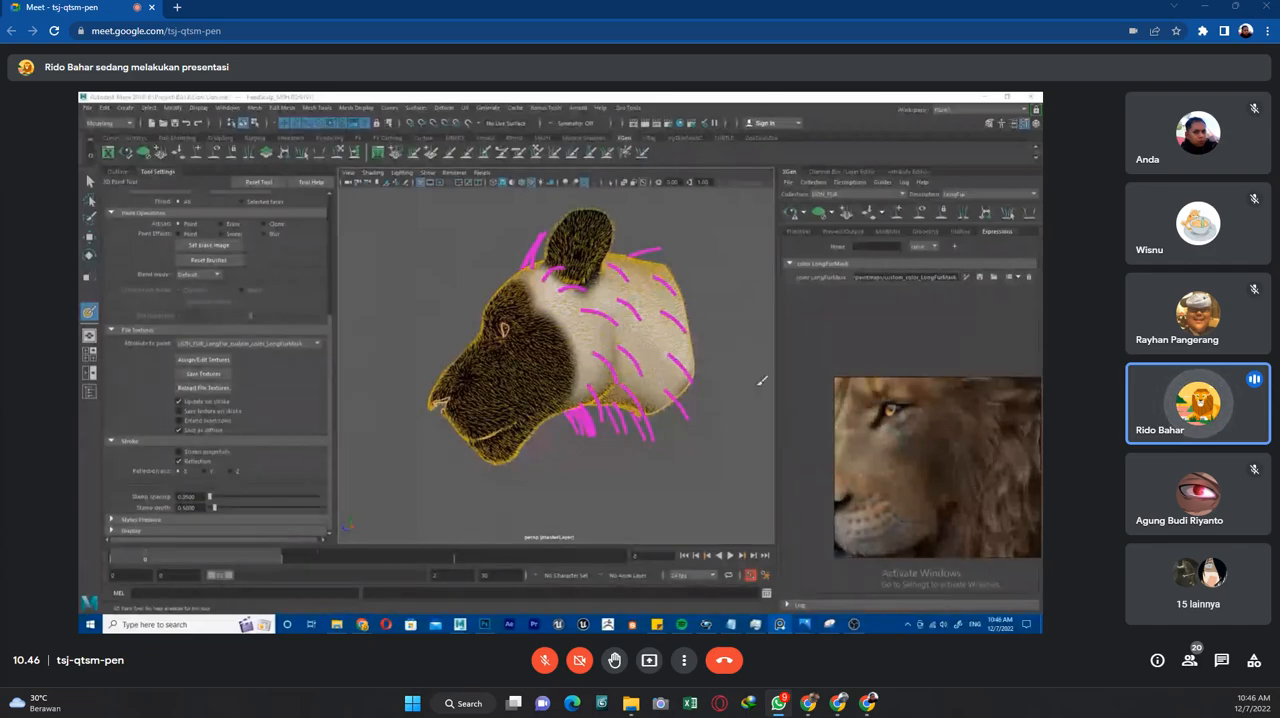
click(574, 323)
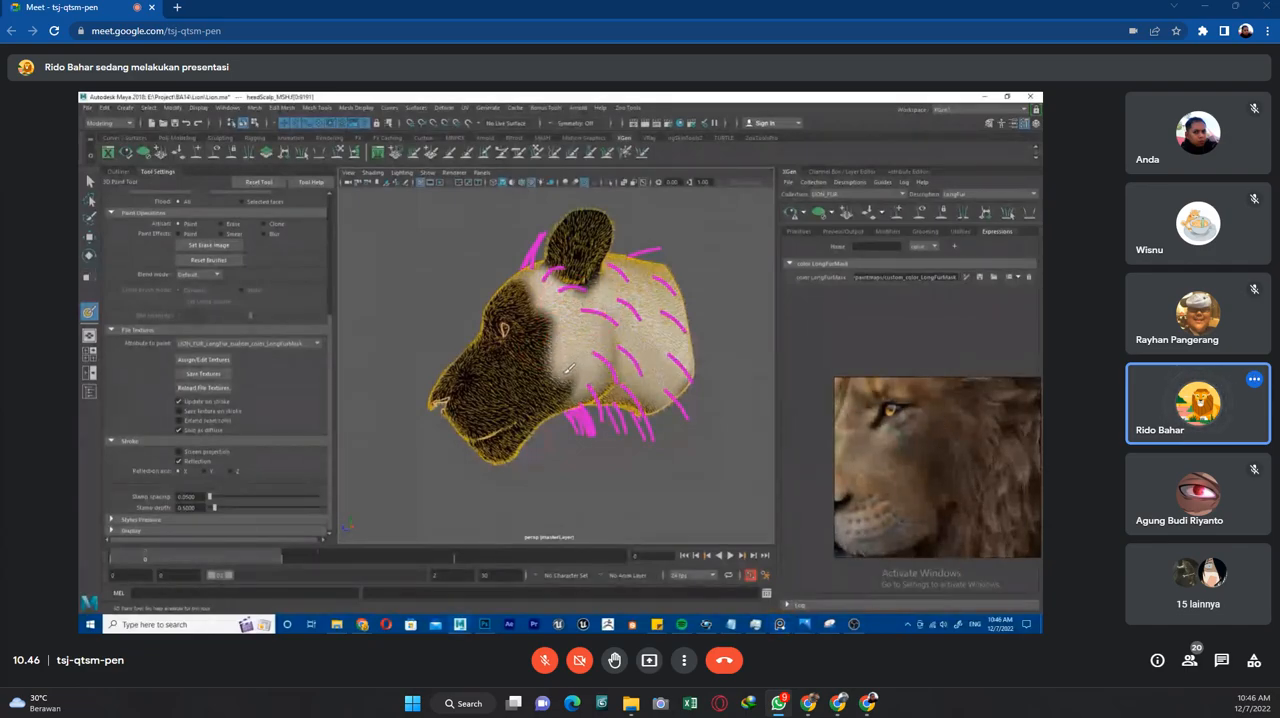
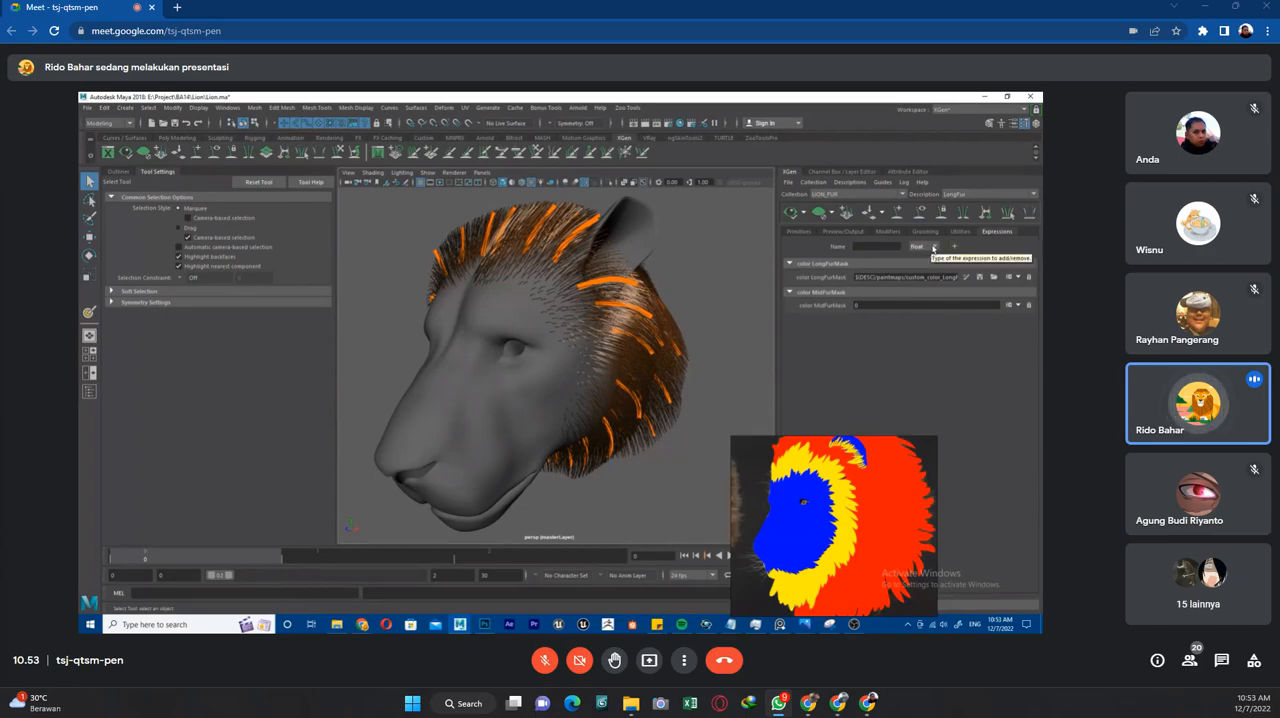
Add a float expression named Randomize to the LongFur description and set it to rand(0,1).
click(934, 247)
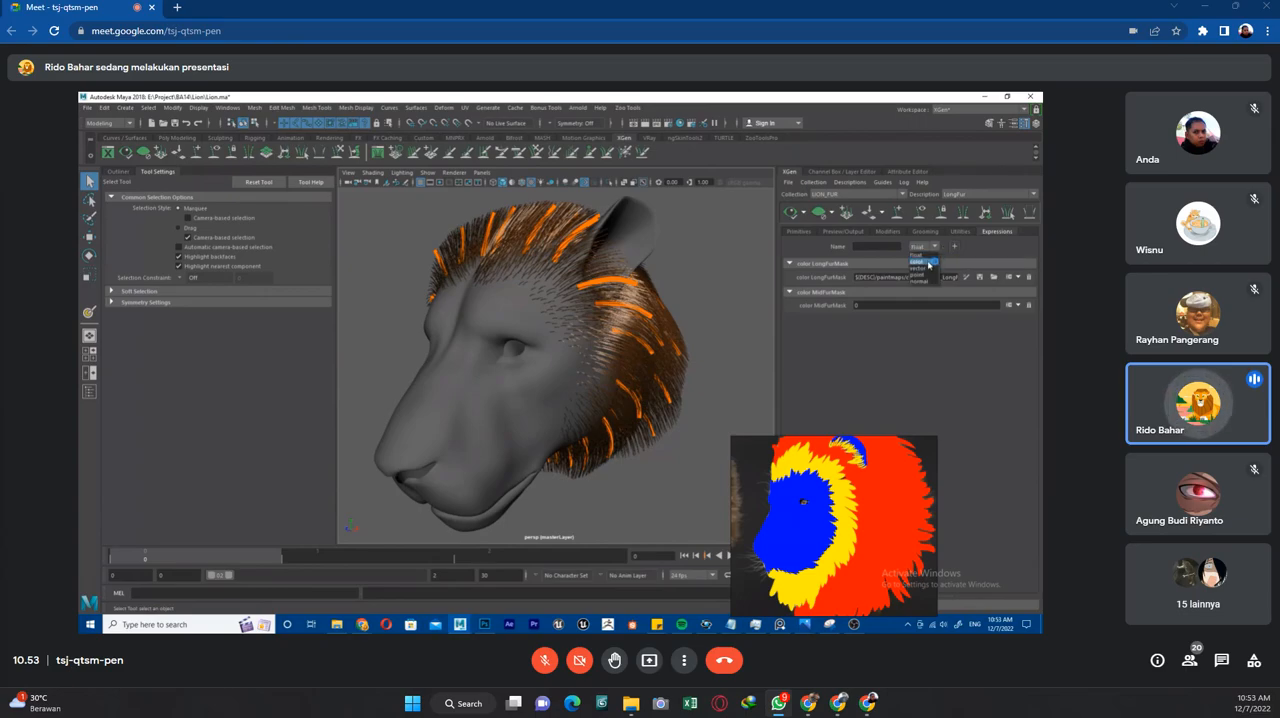
click(926, 264)
click(927, 248)
click(923, 259)
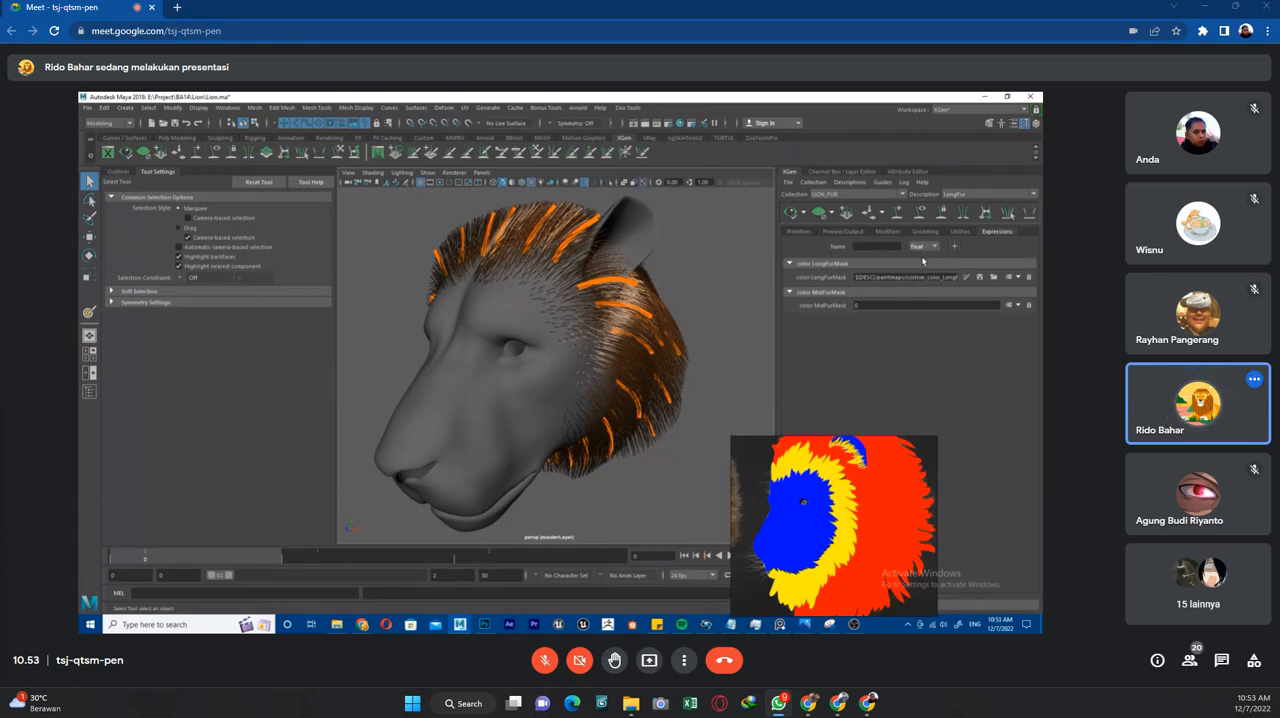
click(894, 250)
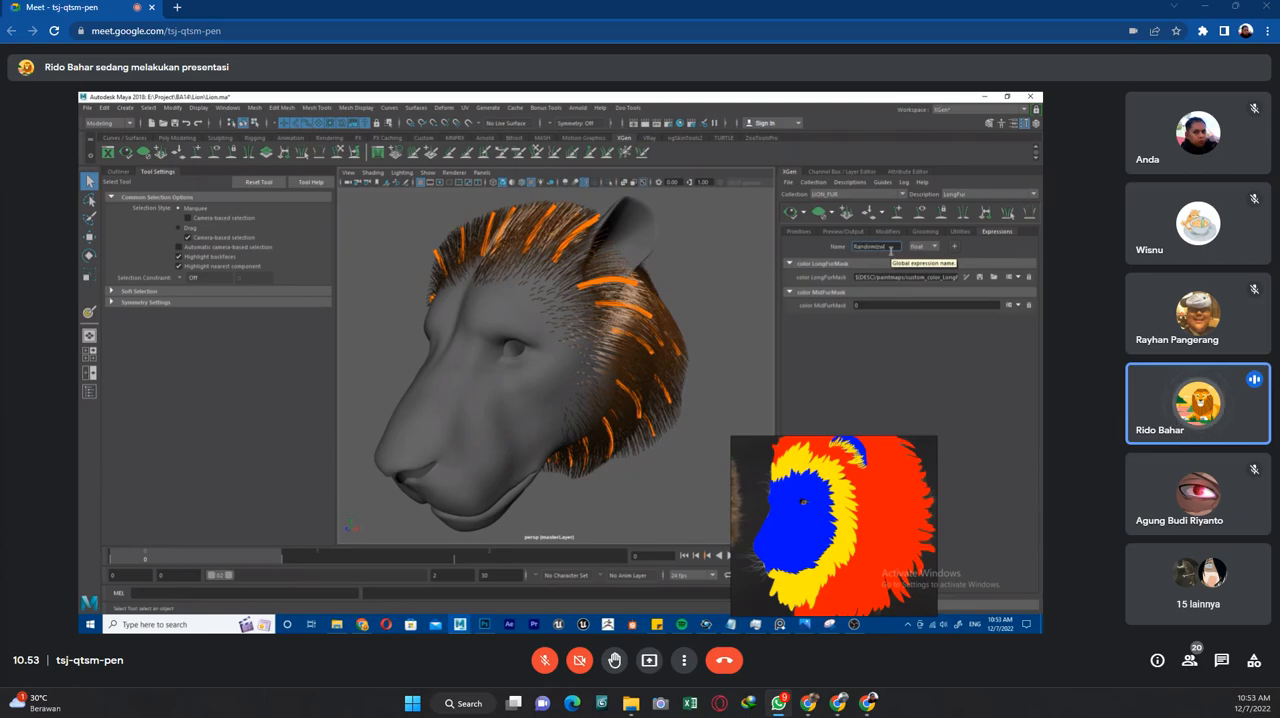
click(954, 247)
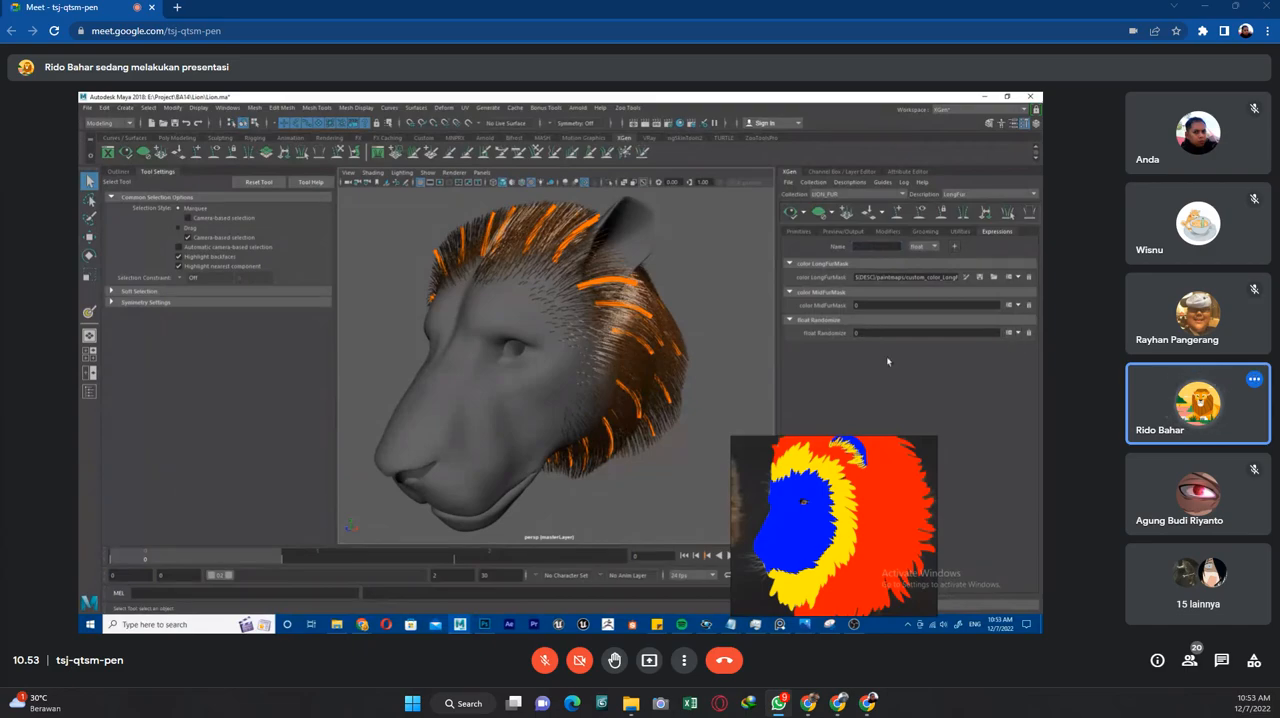
click(895, 334)
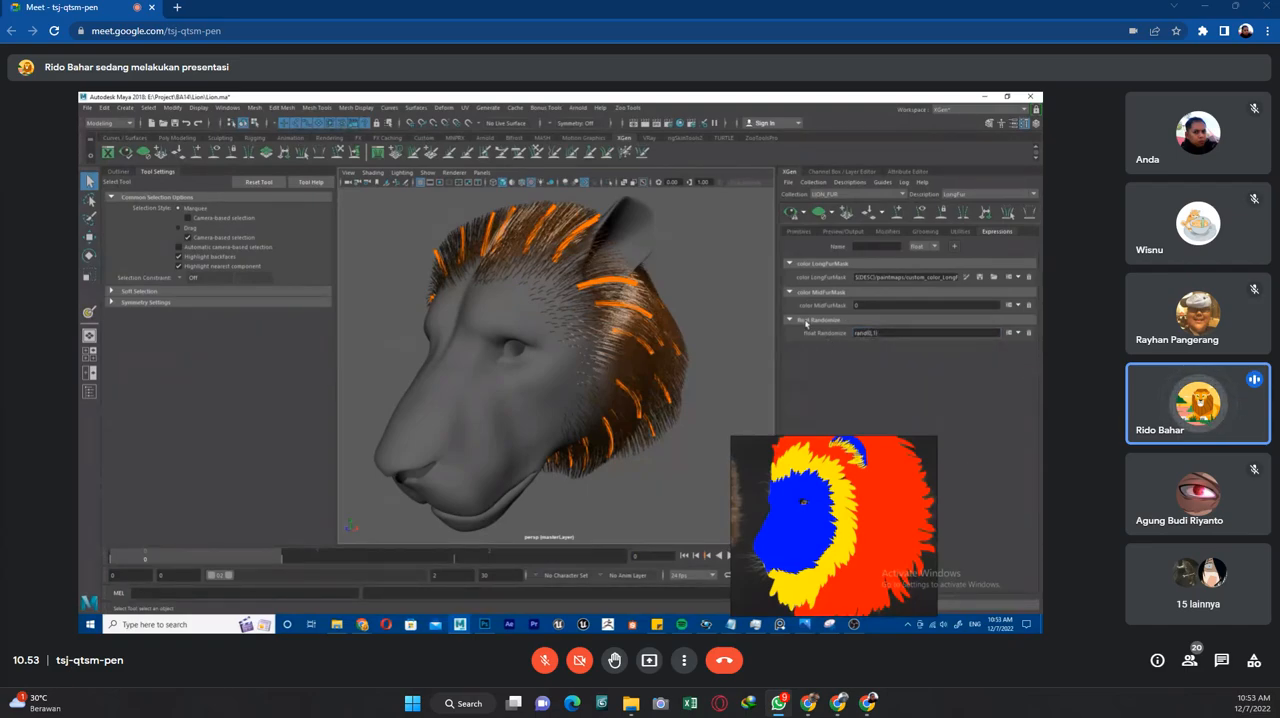
Collapse the mask expressions and delete the Randomize float expression.
click(817, 293)
click(815, 265)
click(811, 288)
click(826, 285)
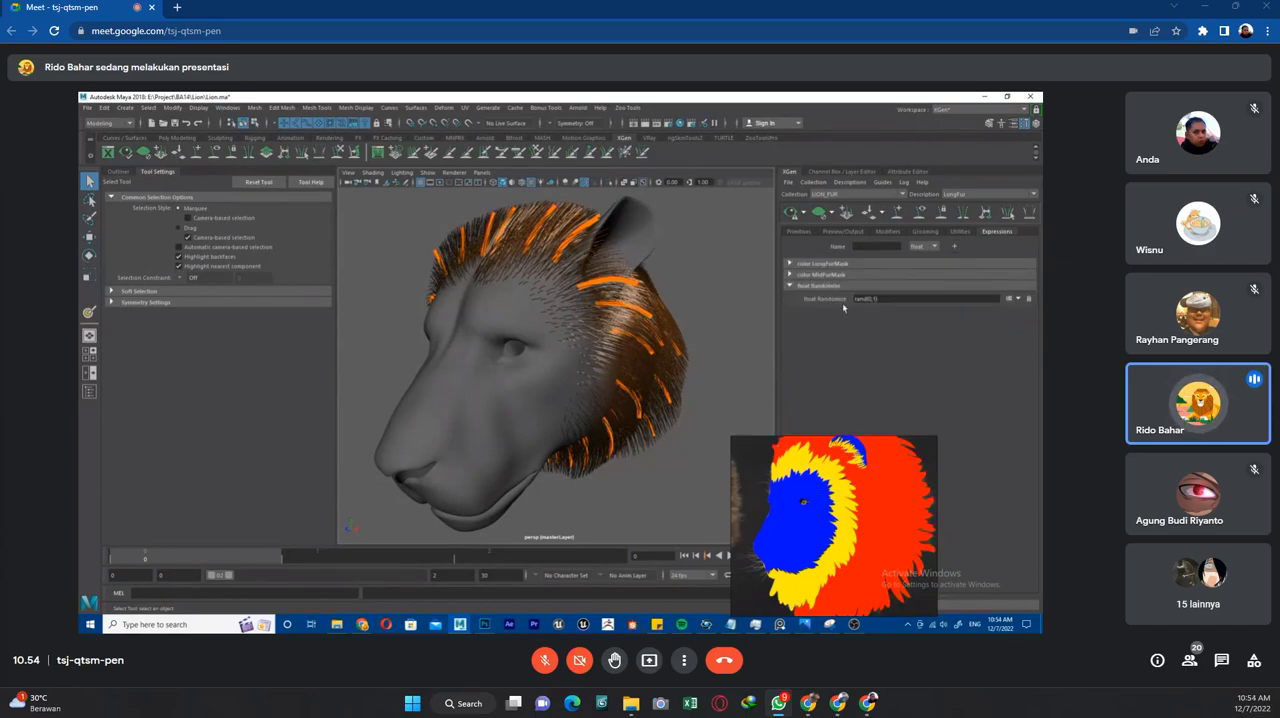
click(876, 247)
key(BackSpace)
key(BackSpace)
key(BackSpace)
key(BackSpace)
key(BackSpace)
key(BackSpace)
key(BackSpace)
key(BackSpace)
click(1012, 315)
click(1030, 300)
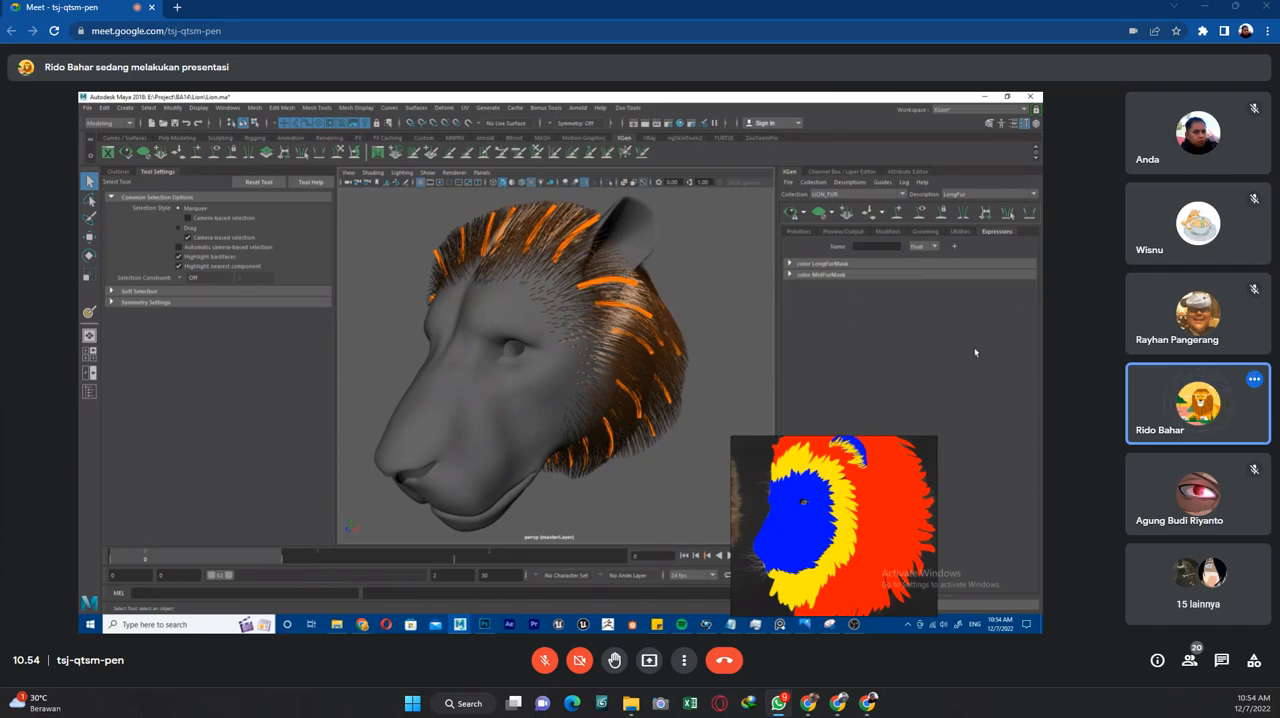
Create the custom_color_MidFurMask map for the MidFurMask expression with resolution 128 and a black start color.
click(822, 273)
click(822, 272)
click(824, 266)
click(823, 267)
click(822, 274)
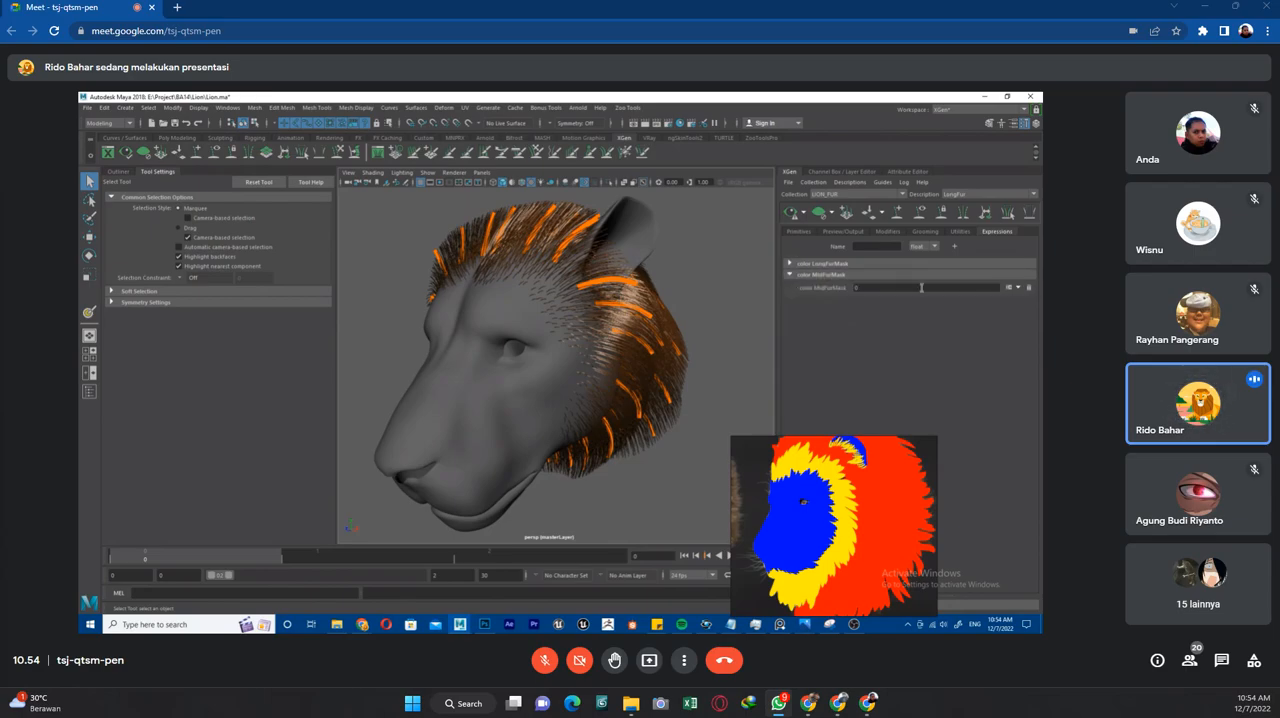
click(1018, 289)
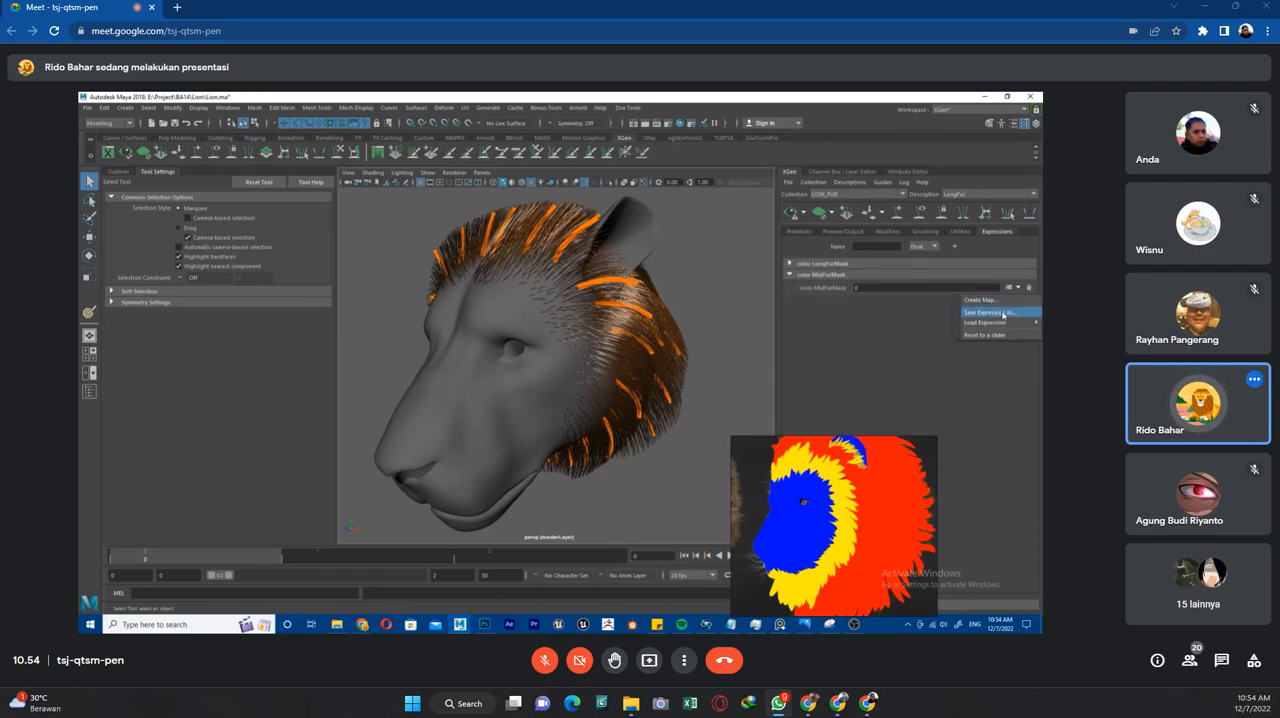
click(1004, 305)
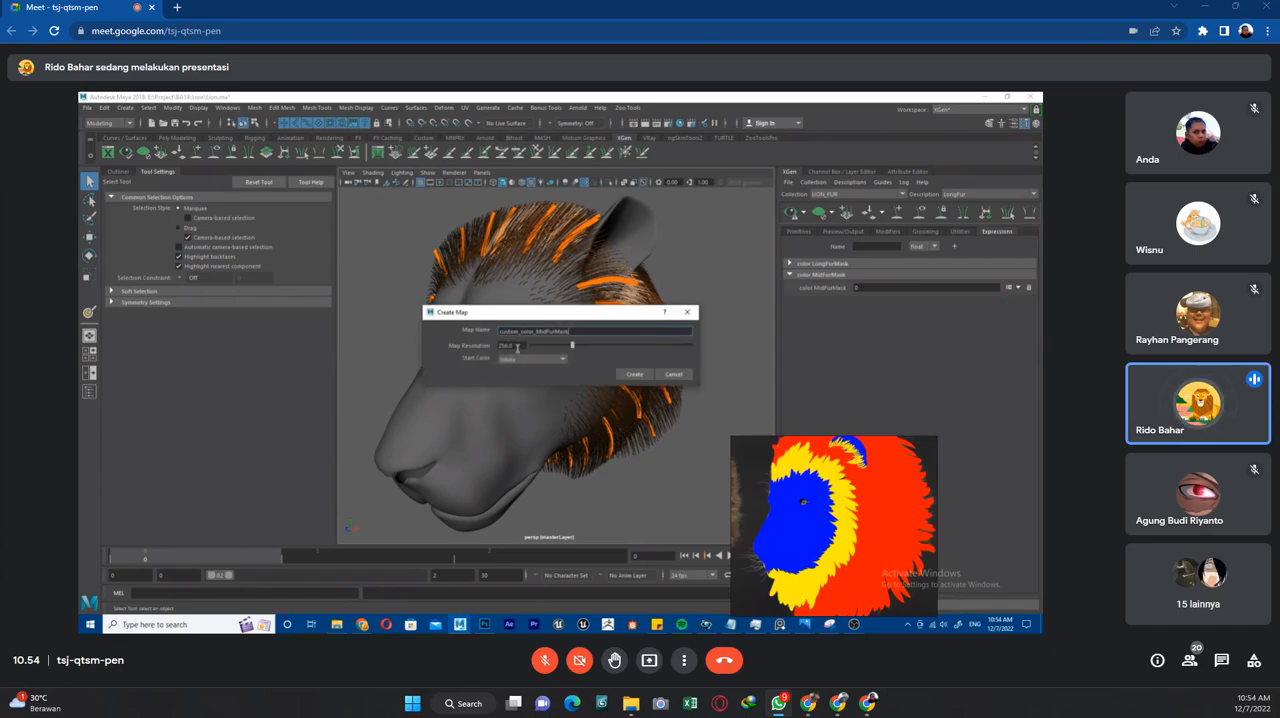
drag(517, 316, 785, 298)
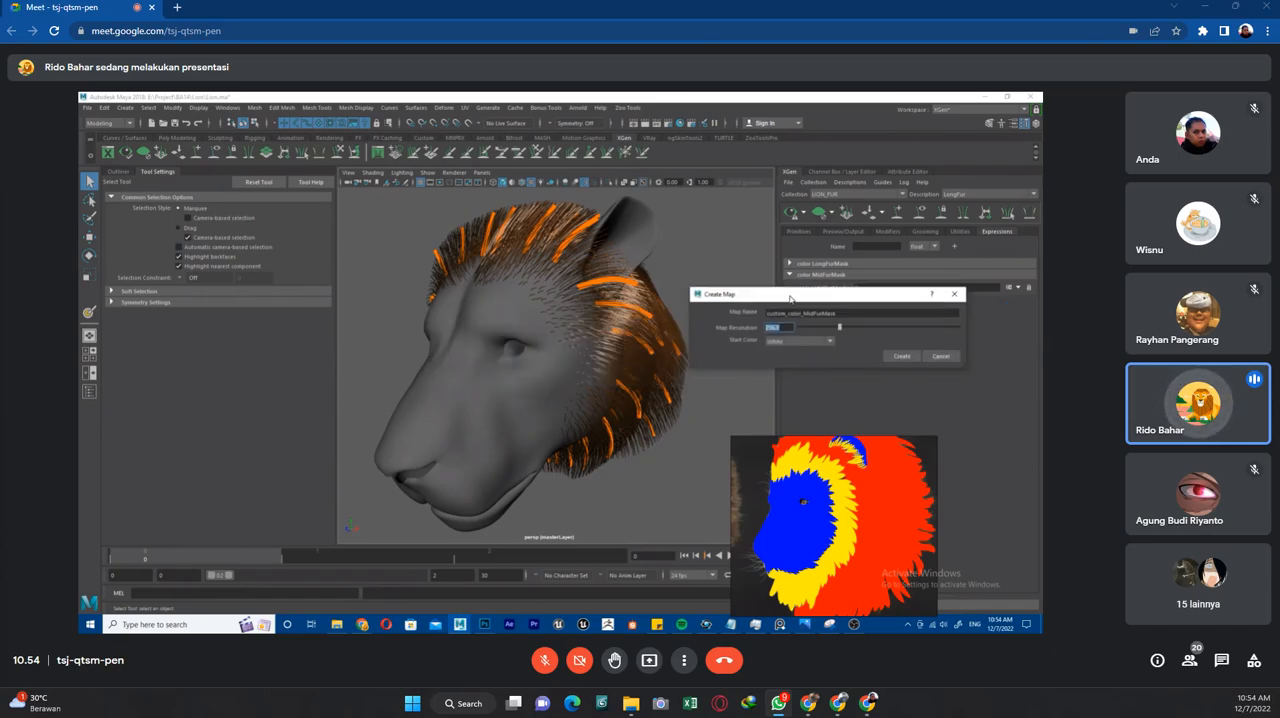
text(128)
click(834, 344)
click(806, 364)
click(902, 357)
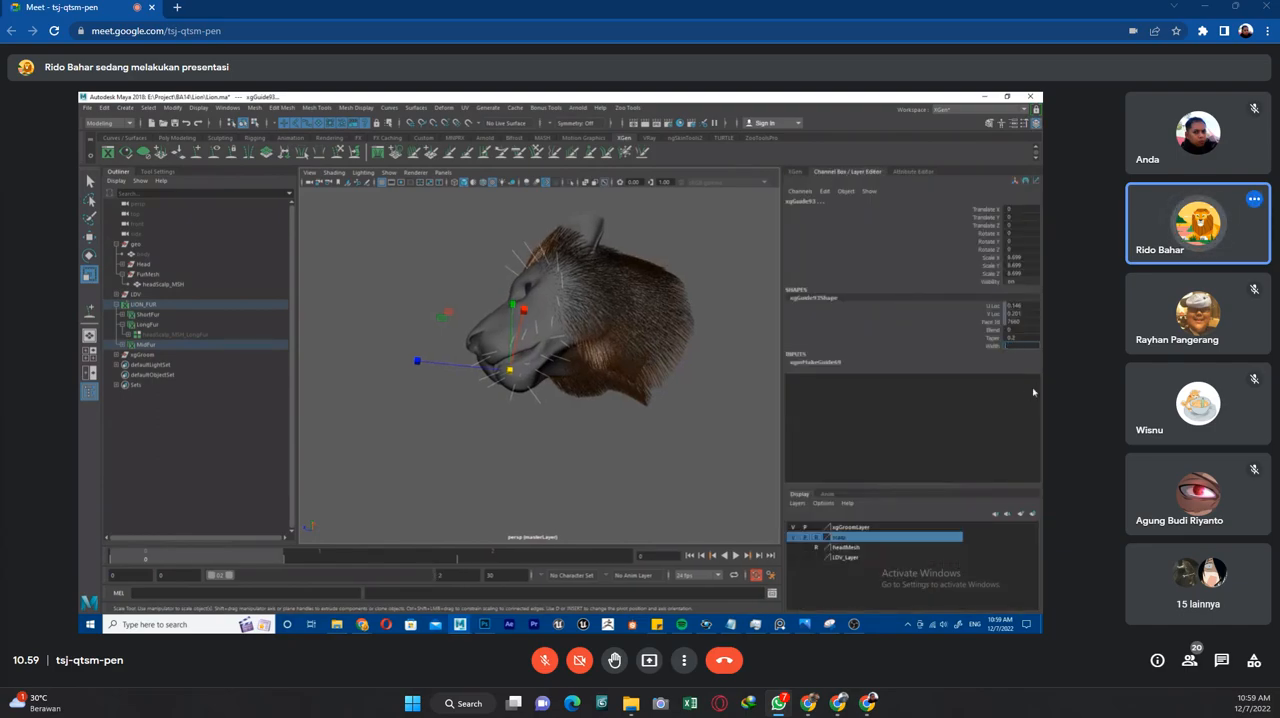
Set the width of the selected MidFur guides.
key(Return)
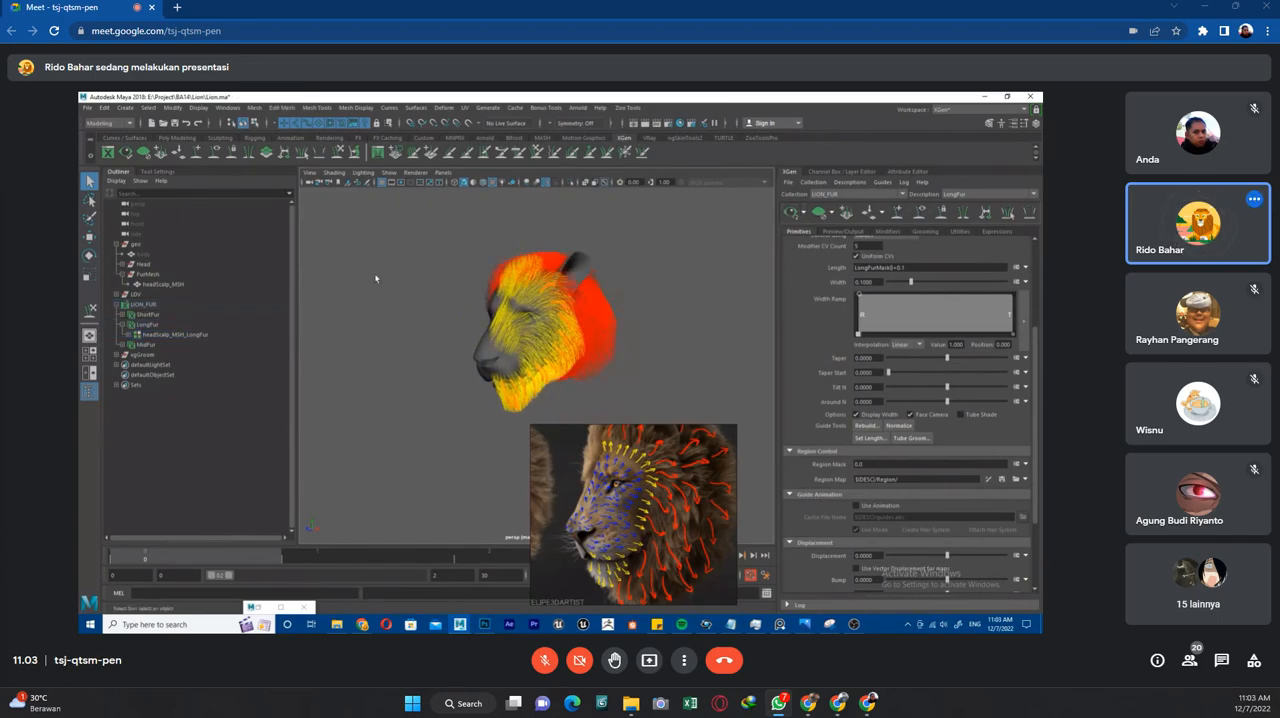
Switch to the MidFur description and check its MidFurMask color expression.
click(960, 195)
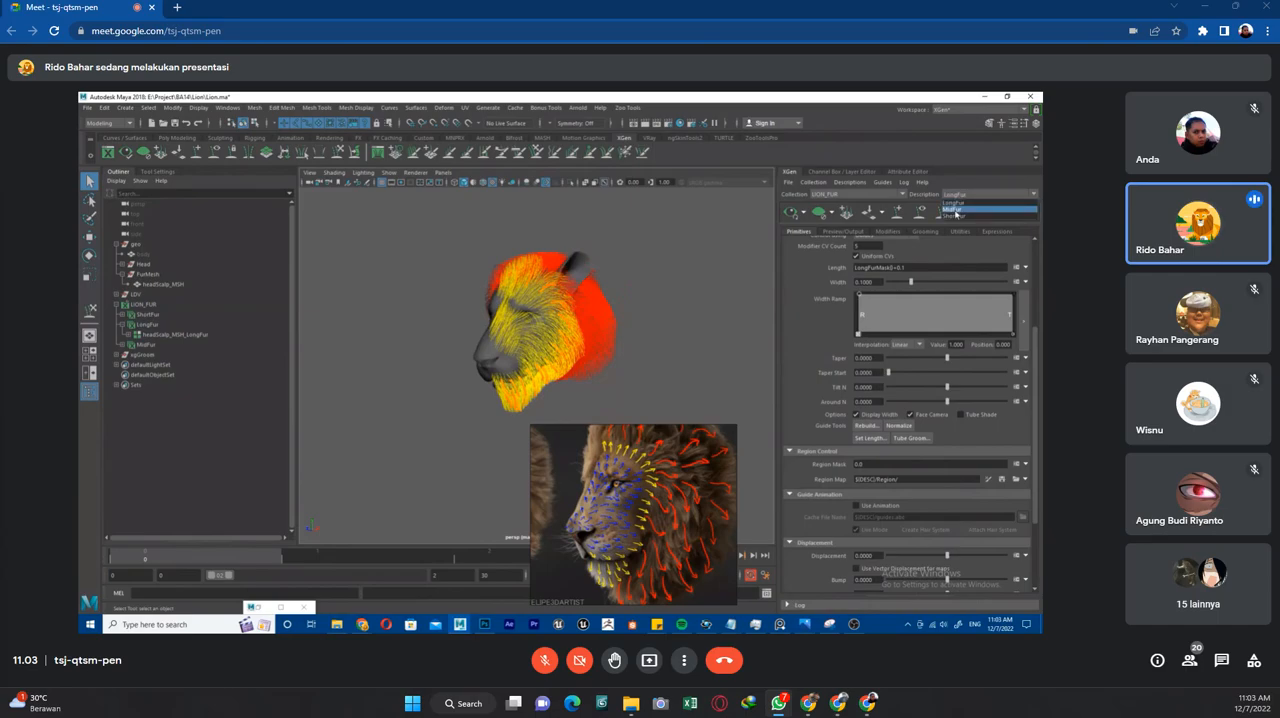
click(955, 211)
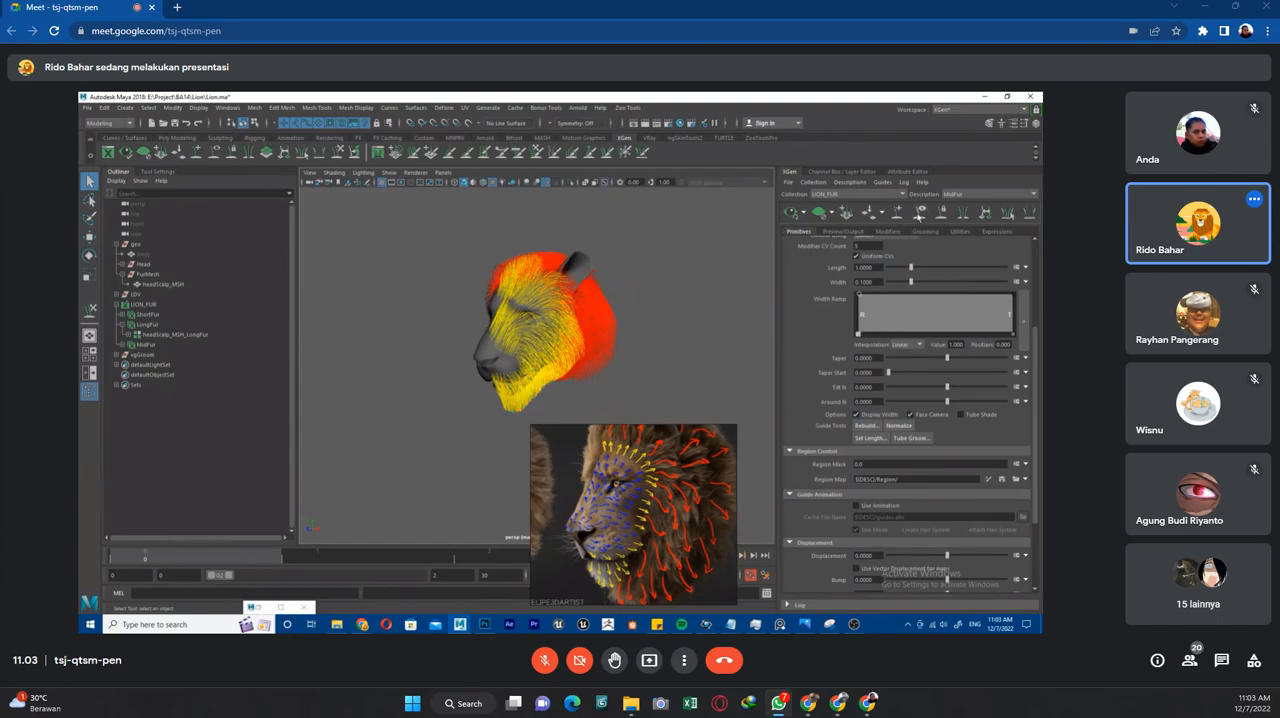
alt+drag(615, 348, 652, 348)
scroll(652, 348, up, 3)
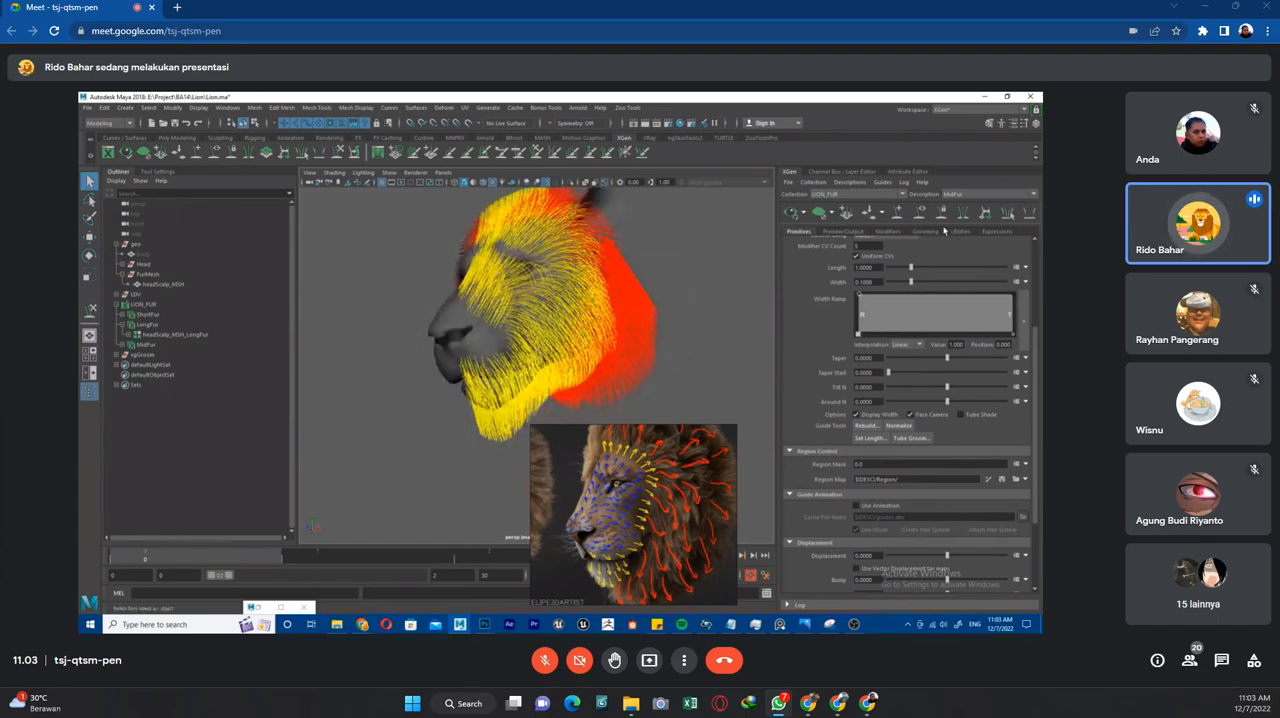
click(1005, 233)
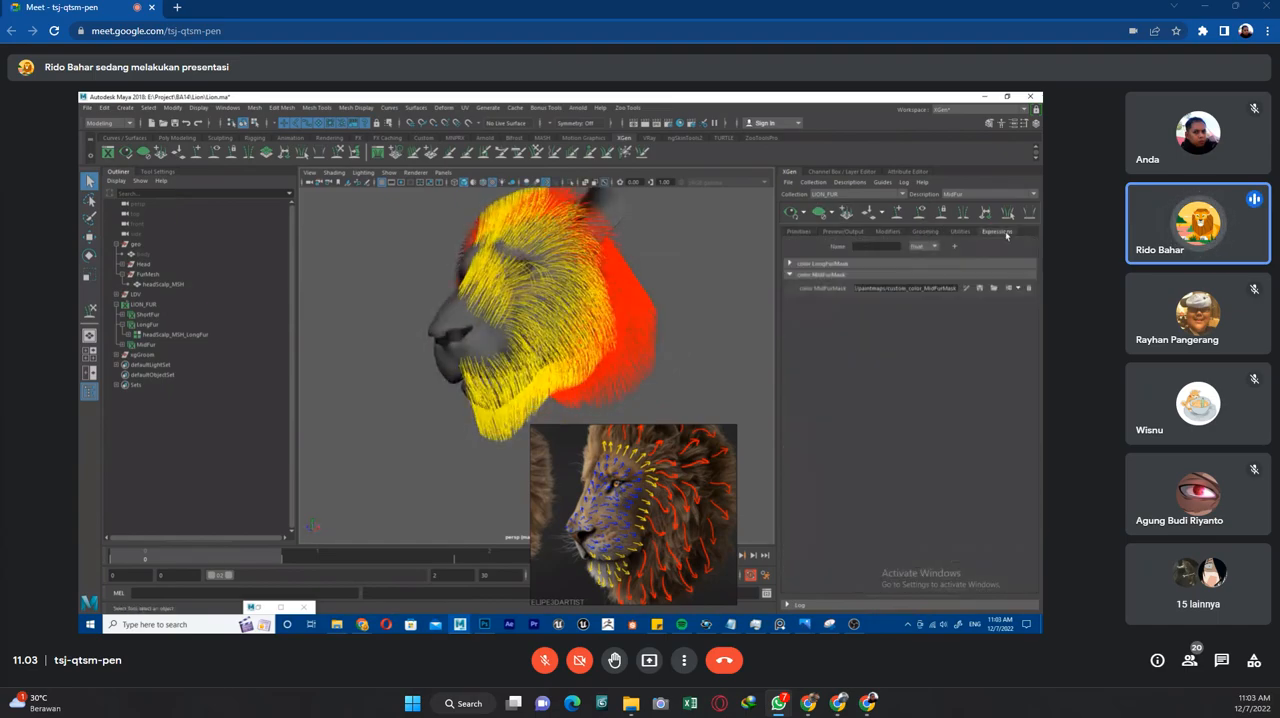
Replace the MidFur generator's mask expression with MidFurMask().
click(806, 234)
drag(930, 303, 762, 302)
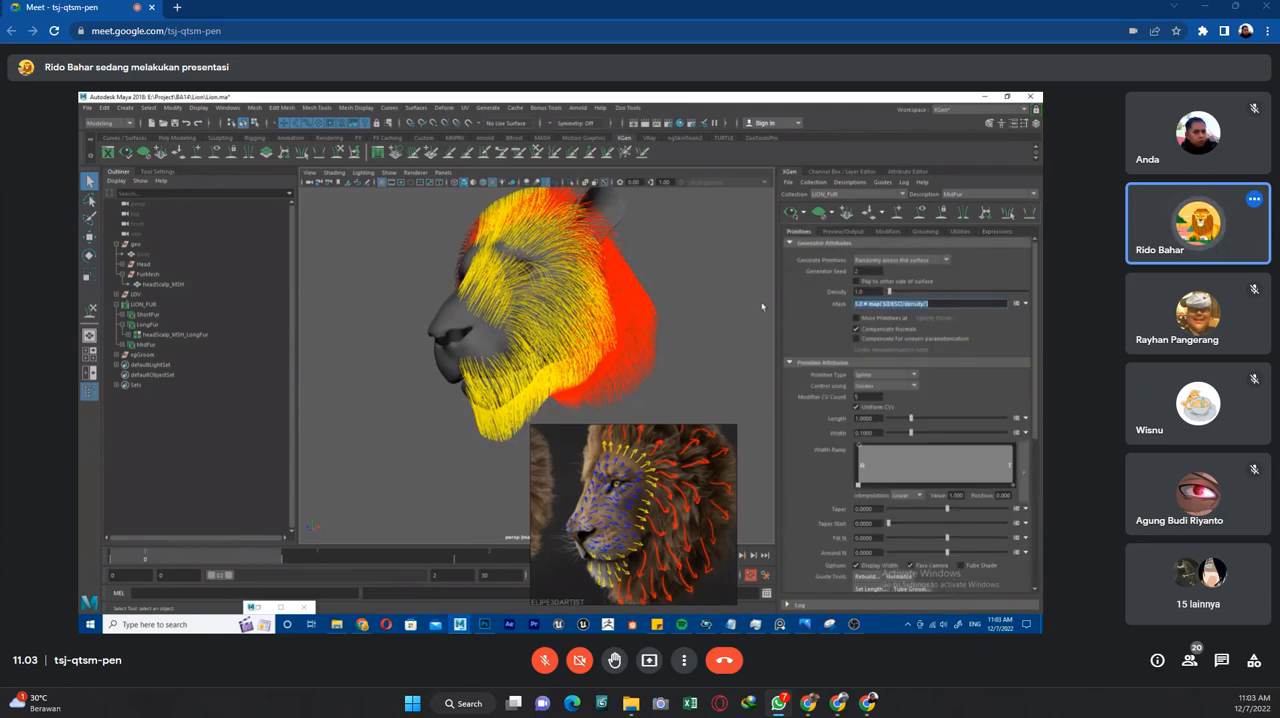
text(m)
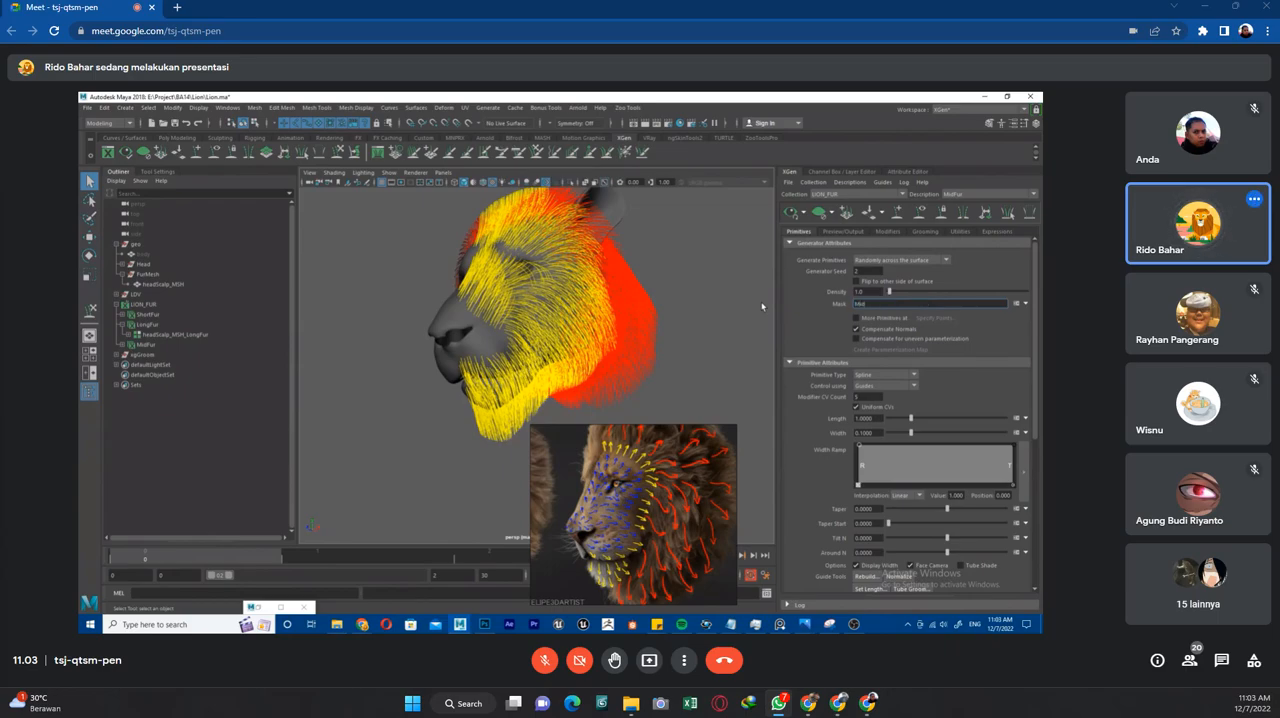
text(idFurMask)
key(Return)
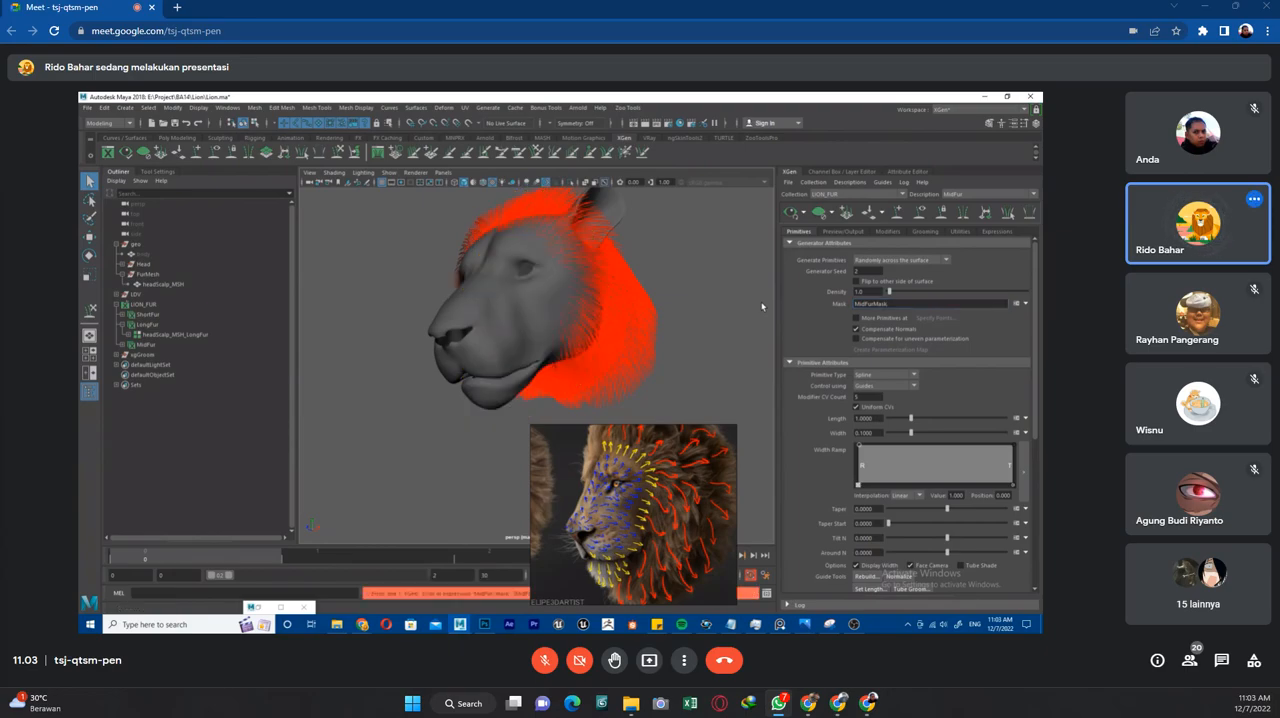
click(889, 304)
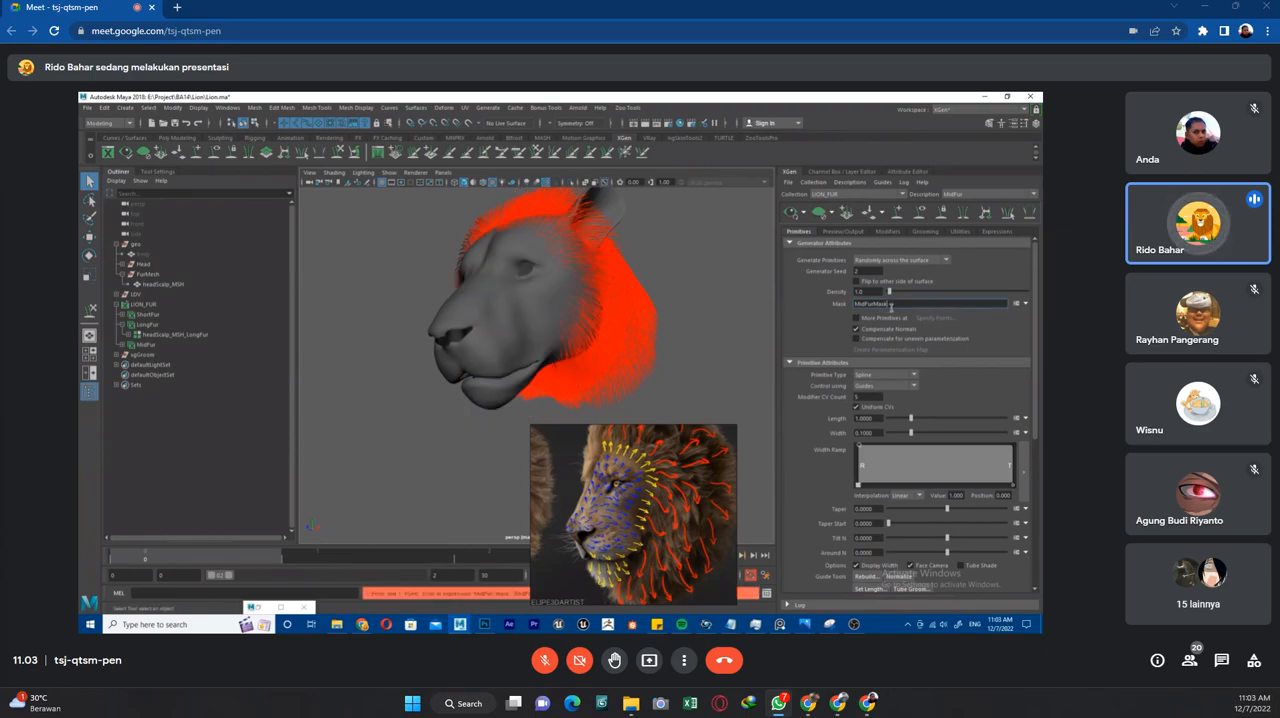
key(Return)
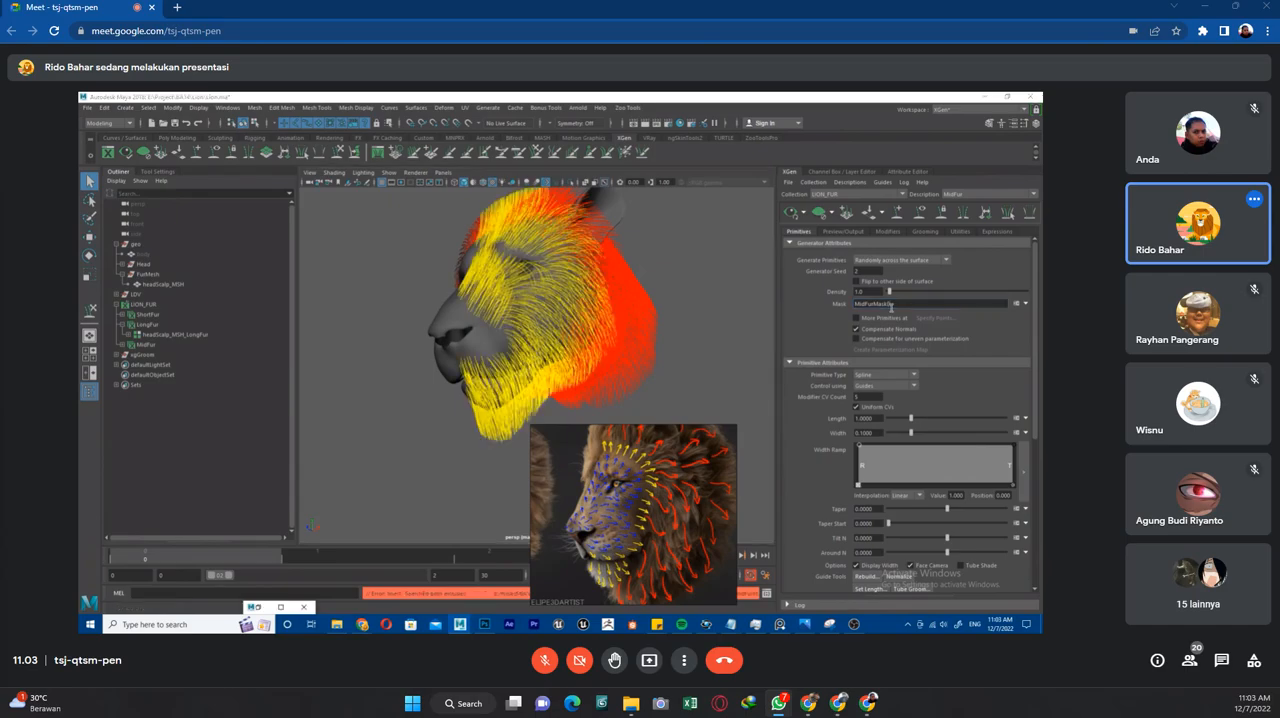
Move the lion direction reference clear of the viewport and update the MidFur preview.
alt+drag(705, 328, 715, 308)
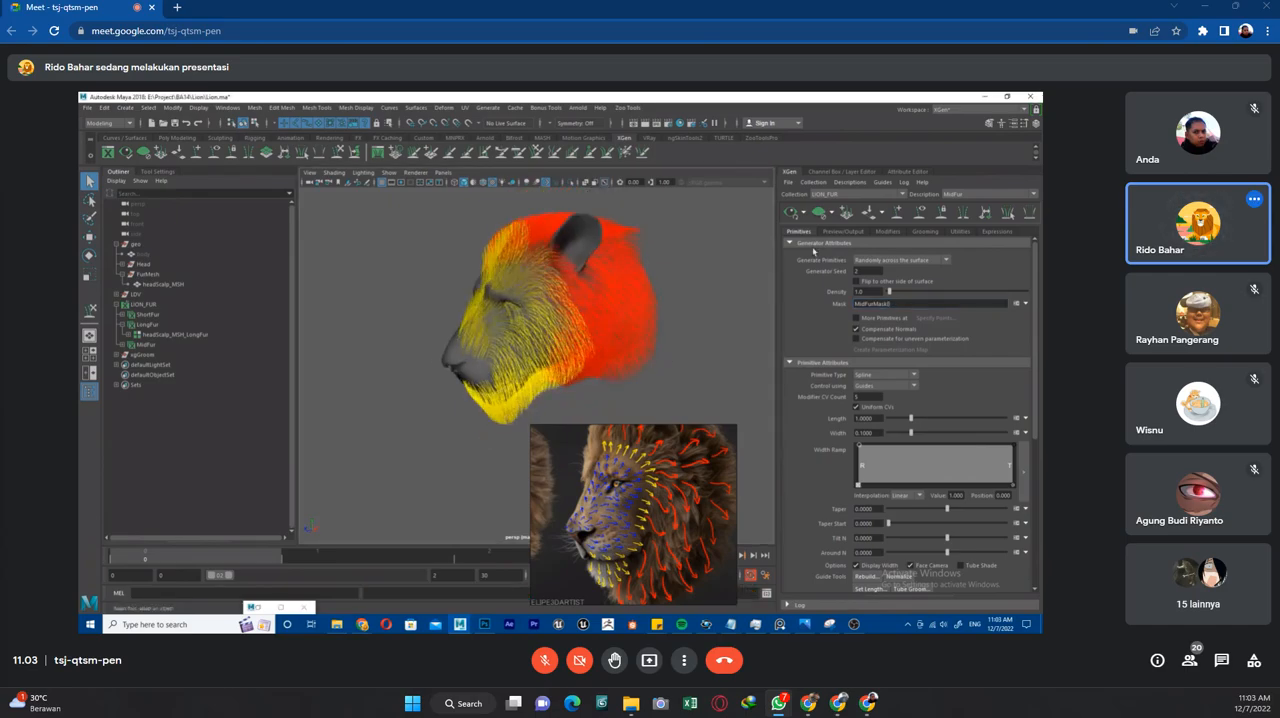
alt+middle_drag(715, 308, 712, 330)
drag(659, 546, 896, 515)
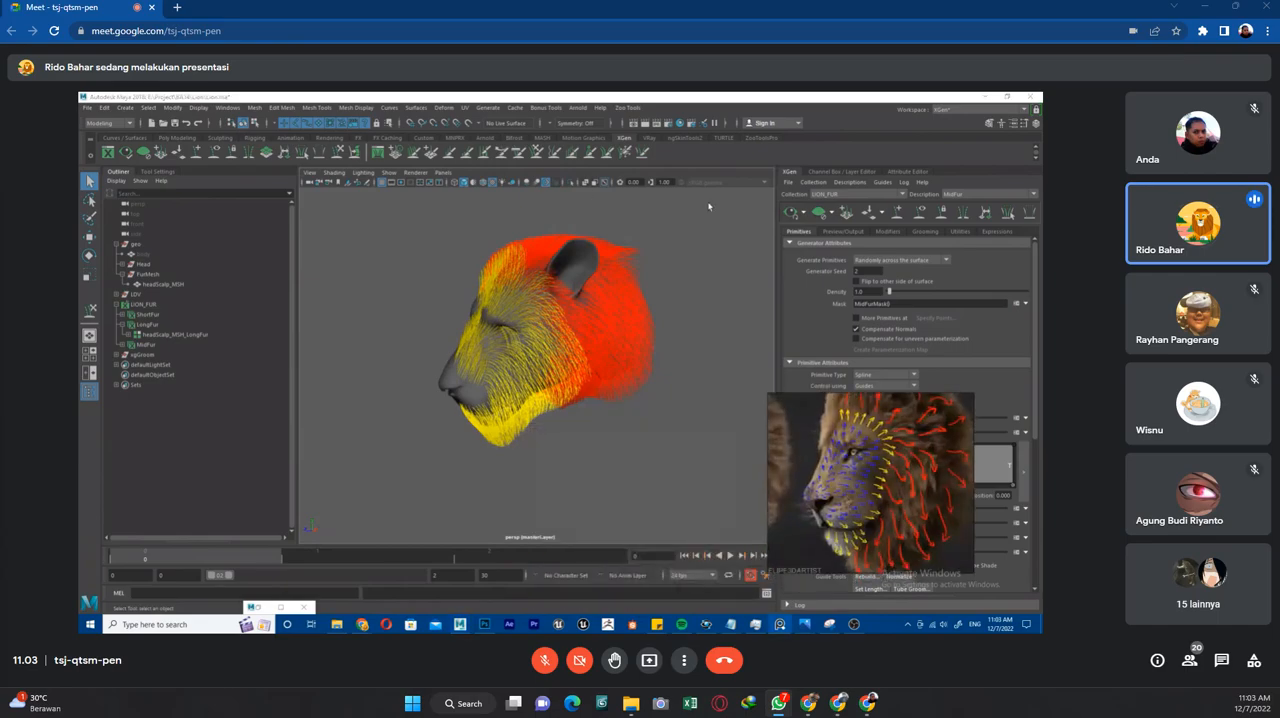
click(792, 214)
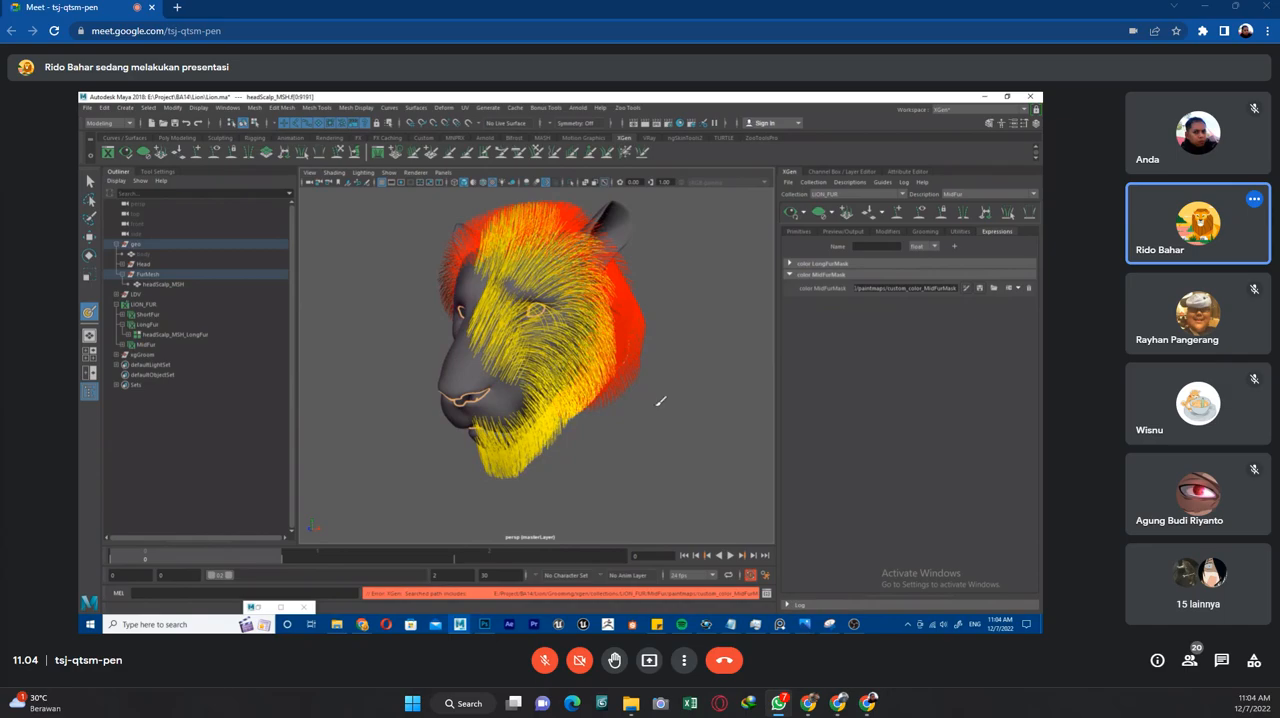
Start painting the MidFurMask map on headScalp_MSH and flood it with black.
scroll(660, 401, up, 5)
scroll(700, 410, down, 5)
mouse_move(630, 412)
alt+mouse_down()
mouse_move(700, 410)
mouse_move(634, 395)
alt+mouse_up()
scroll(680, 370, down, 4)
click(966, 290)
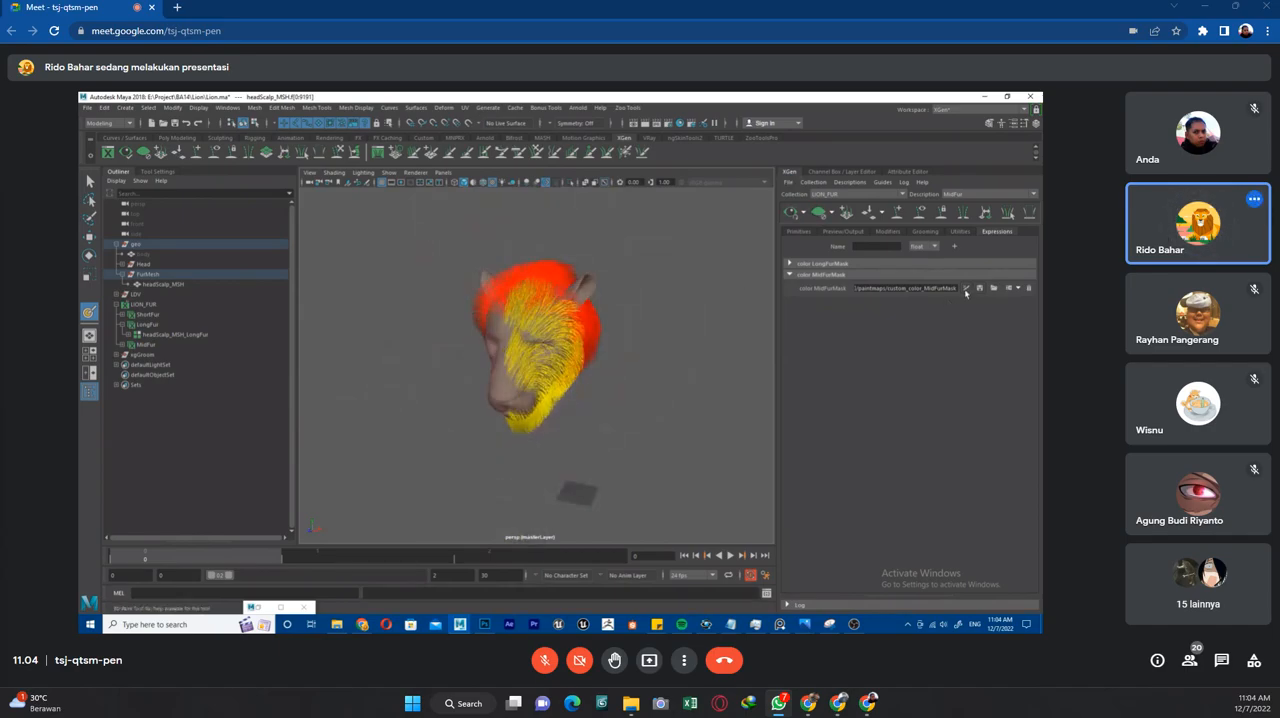
scroll(586, 326, up, 4)
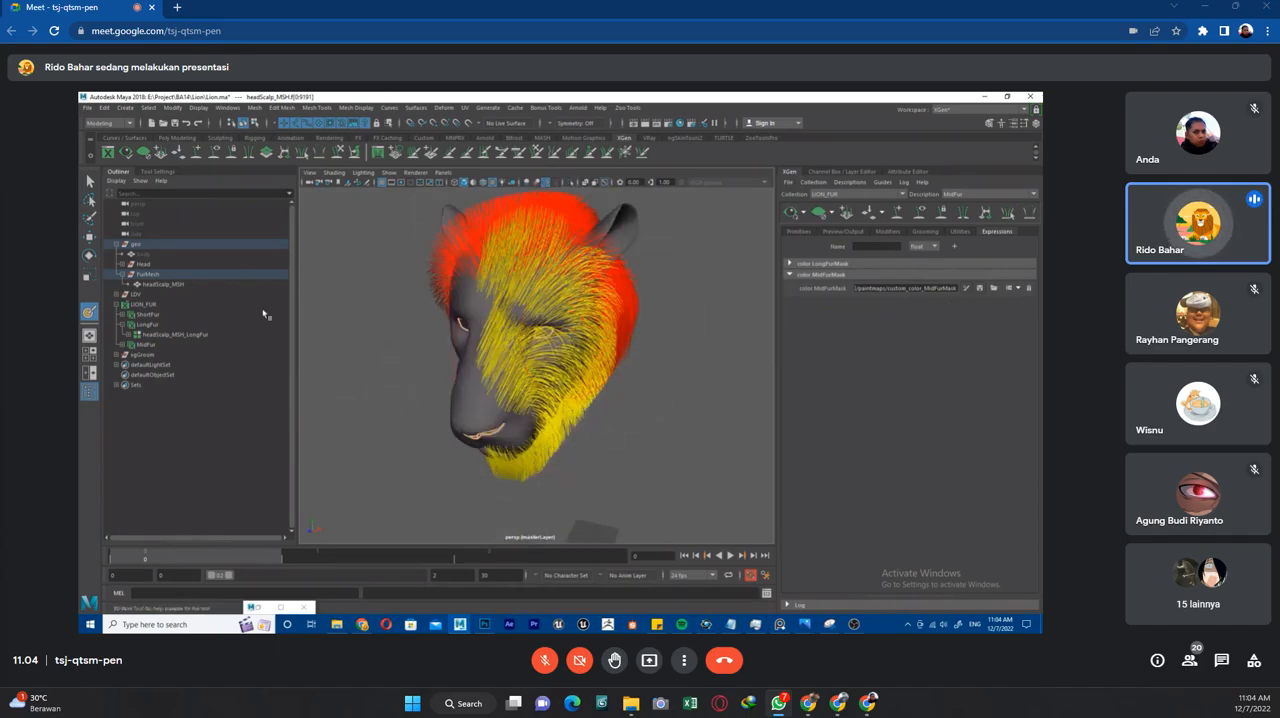
click(158, 172)
scroll(266, 408, down, 5)
scroll(256, 352, up, 1)
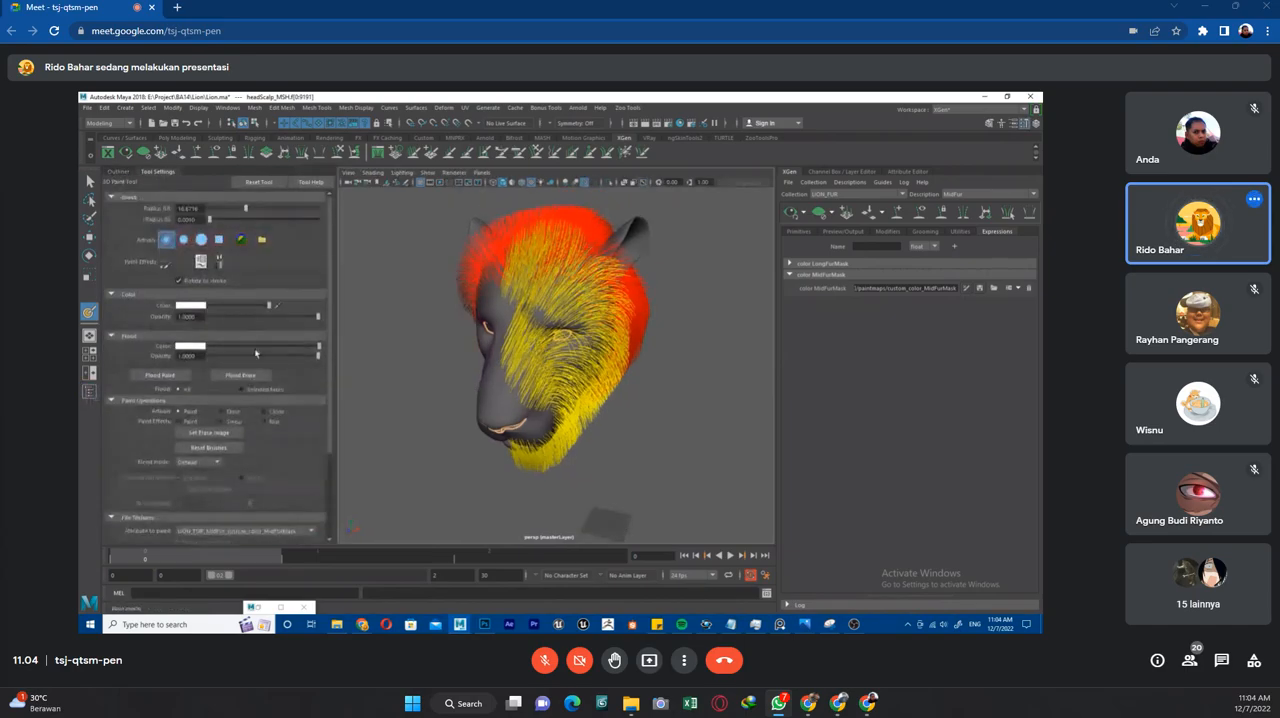
drag(240, 350, 206, 350)
click(177, 375)
Clear the MidFur preview and paint a white MidFurMask band from the forehead down behind the eye.
scroll(590, 290, up, 3)
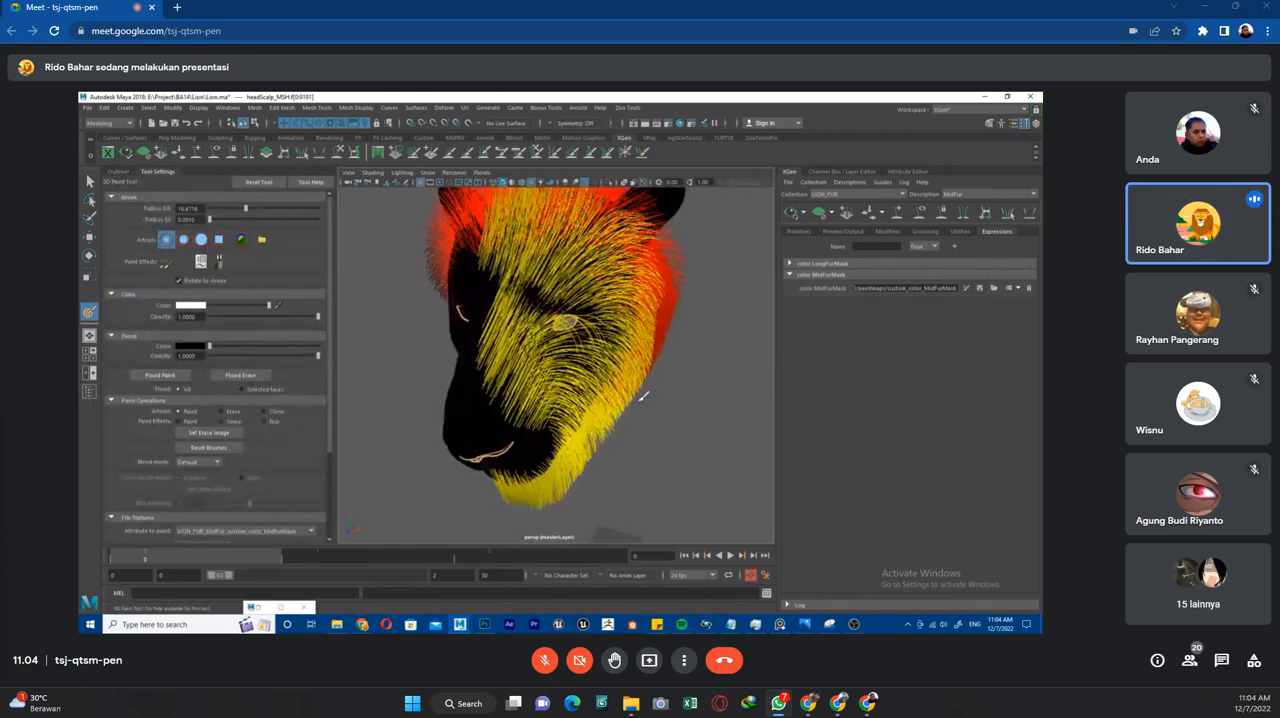
alt+drag(622, 284, 582, 268)
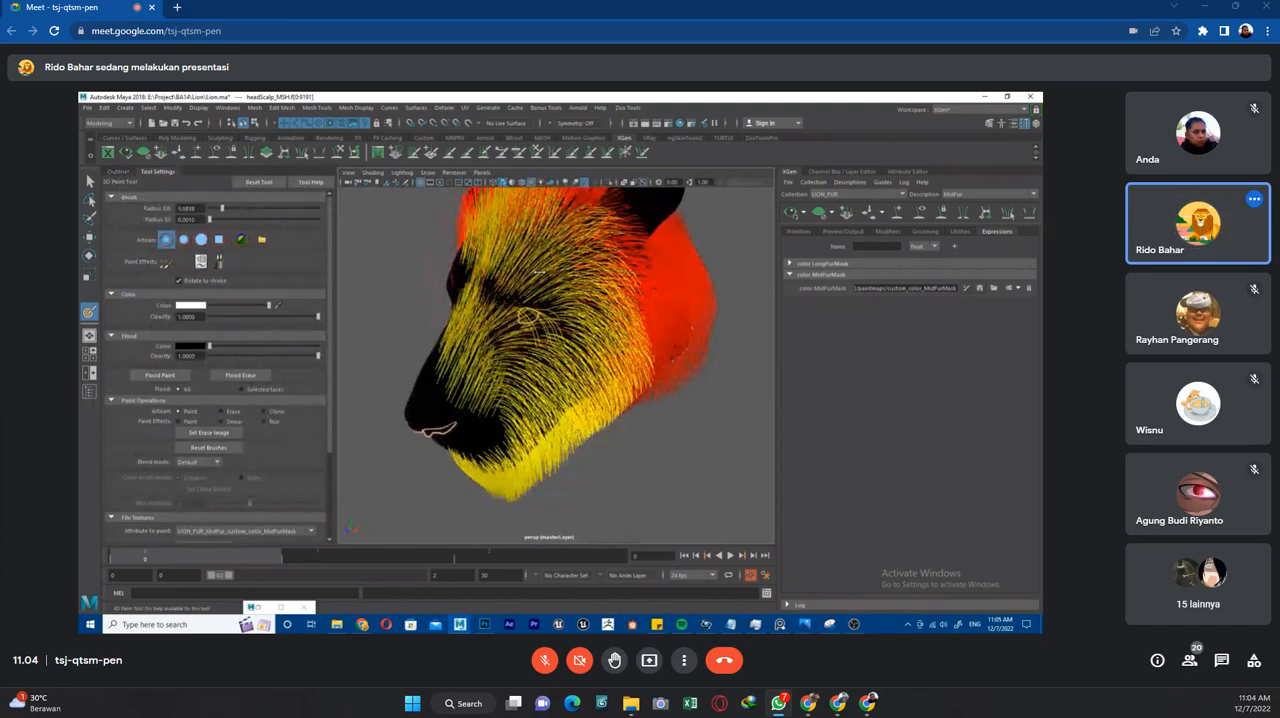
click(822, 214)
mouse_move(508, 272)
alt+mouse_down()
mouse_move(558, 288)
mouse_move(490, 270)
mouse_move(595, 285)
mouse_move(485, 265)
mouse_move(604, 290)
mouse_move(540, 296)
mouse_move(598, 298)
mouse_move(614, 318)
mouse_move(563, 291)
mouse_move(586, 340)
mouse_move(572, 398)
alt+mouse_up()
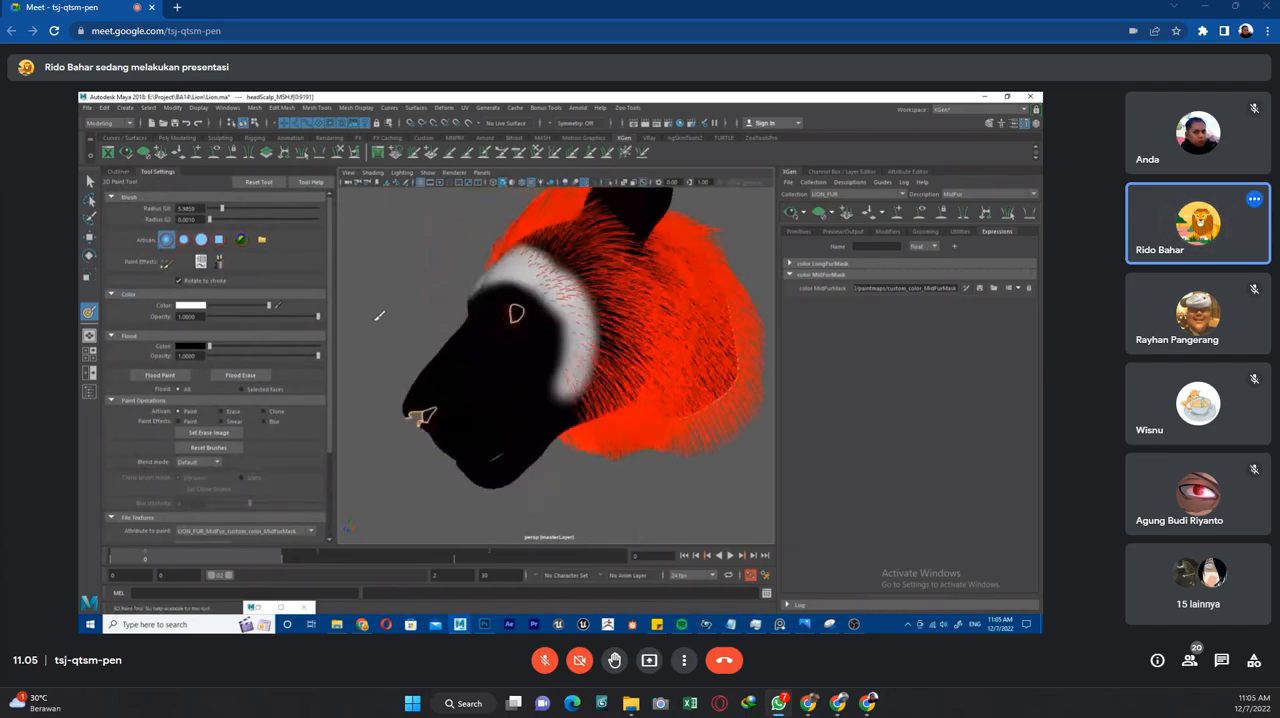
Extend the white MidFurMask band along the lower cheek and jaw to the chin.
alt+drag(707, 356, 698, 328)
mouse_move(580, 350)
mouse_down()
mouse_move(527, 396)
mouse_move(439, 436)
mouse_up()
alt+drag(508, 456, 518, 420)
mouse_move(574, 338)
mouse_down()
mouse_move(466, 417)
mouse_move(490, 448)
mouse_move(568, 364)
mouse_move(543, 329)
mouse_move(501, 342)
mouse_move(545, 300)
mouse_move(570, 330)
mouse_move(578, 398)
mouse_move(556, 403)
mouse_up()
mouse_move(560, 302)
shift+mouse_down()
mouse_move(563, 345)
mouse_move(528, 381)
mouse_move(426, 411)
mouse_move(450, 414)
mouse_move(505, 380)
mouse_move(565, 300)
mouse_move(510, 262)
mouse_move(530, 300)
mouse_move(543, 287)
mouse_move(514, 393)
mouse_move(526, 384)
shift+mouse_up()
mouse_move(534, 327)
alt+mouse_down()
mouse_move(612, 334)
mouse_move(565, 315)
mouse_move(551, 323)
mouse_move(533, 284)
mouse_move(551, 300)
alt+mouse_up()
Enlarge the brush radius to about 17.36 and paint the MidFurMask across the underside of the jaw, undoing one stroke.
key(b)
alt+drag(592, 343, 605, 341)
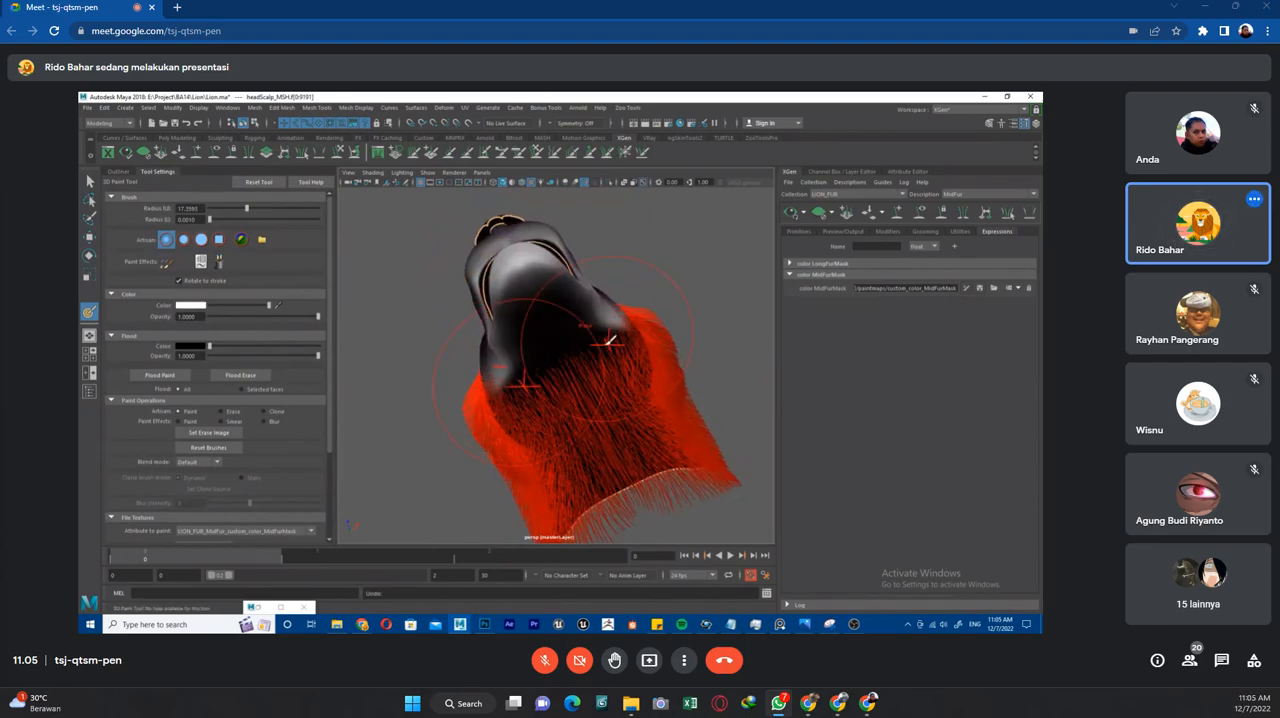
key(ctrl+z)
ctrl+drag(543, 302, 535, 292)
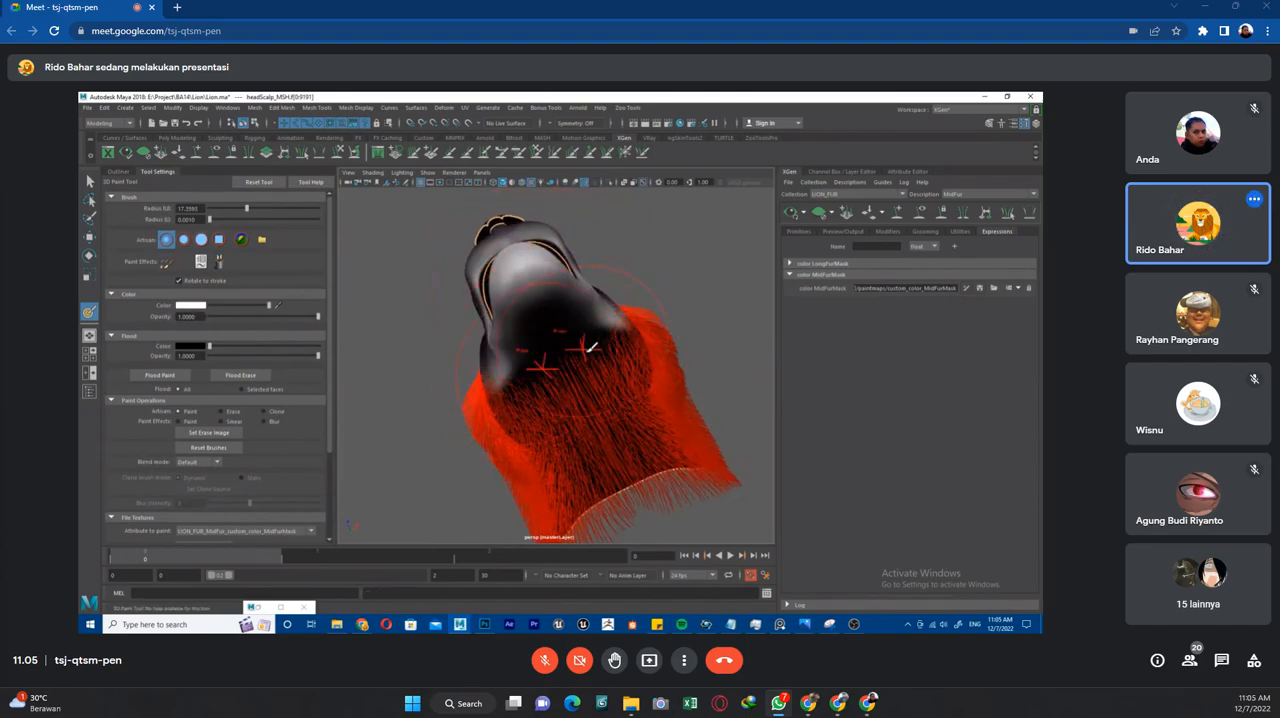
alt+drag(566, 366, 594, 346)
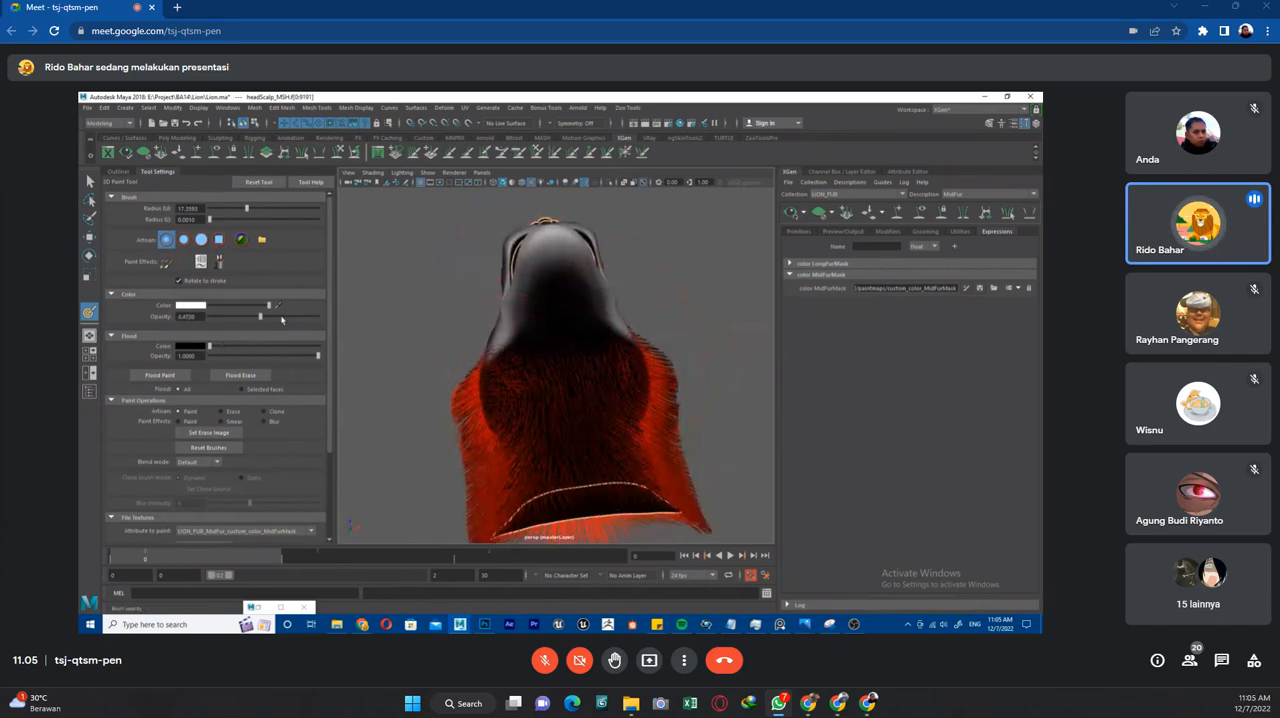
Undo the last jaw strokes and try blending white across the throat at about 0.47 opacity.
key(ctrl+z)
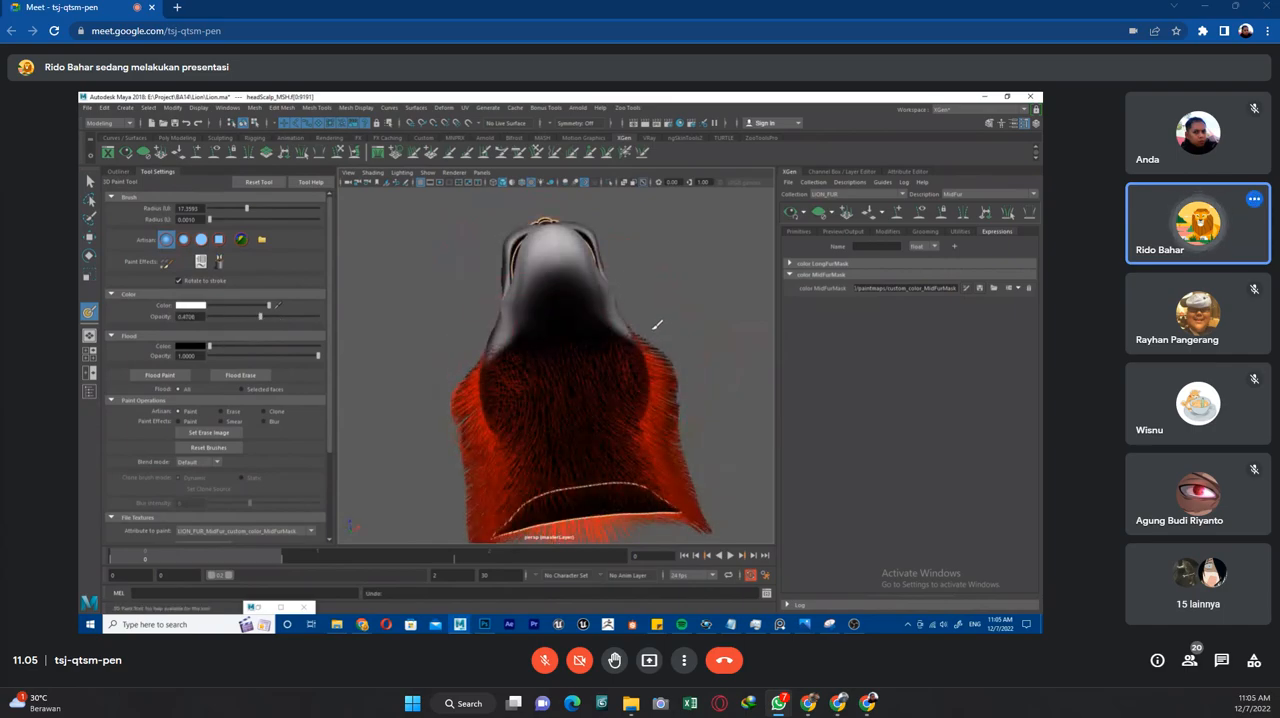
key(ctrl+z)
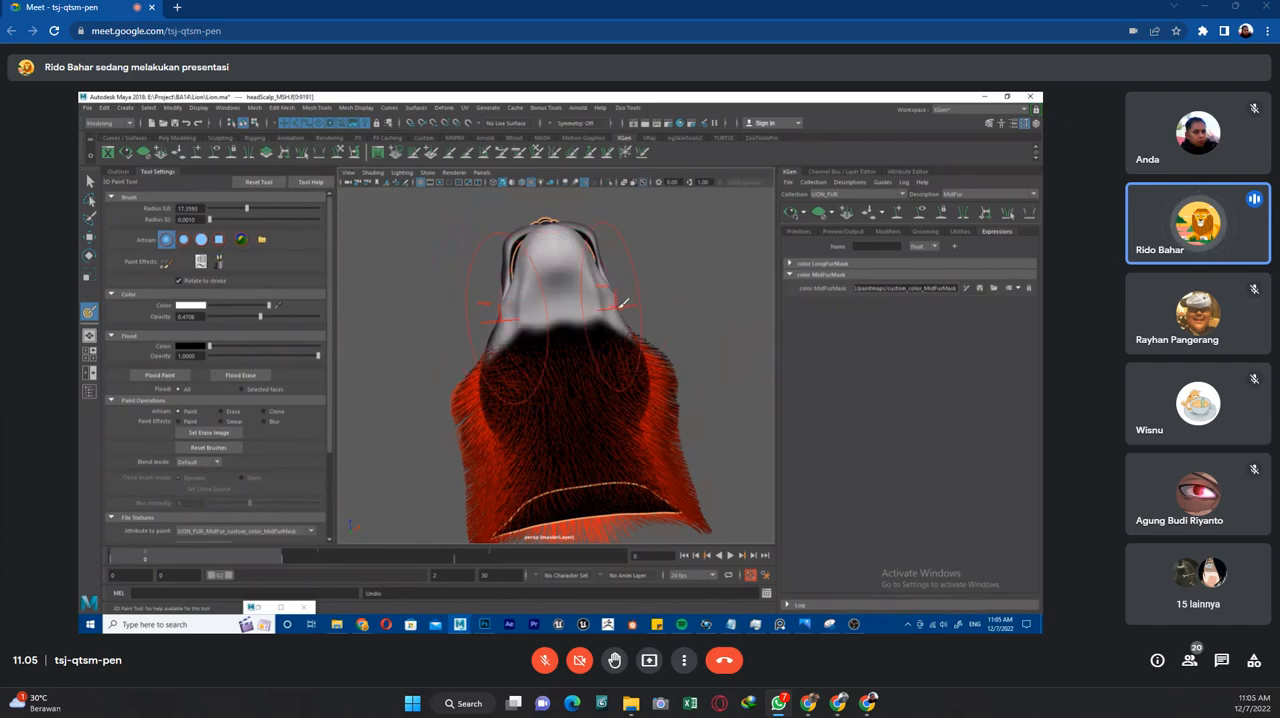
ctrl+drag(567, 320, 571, 326)
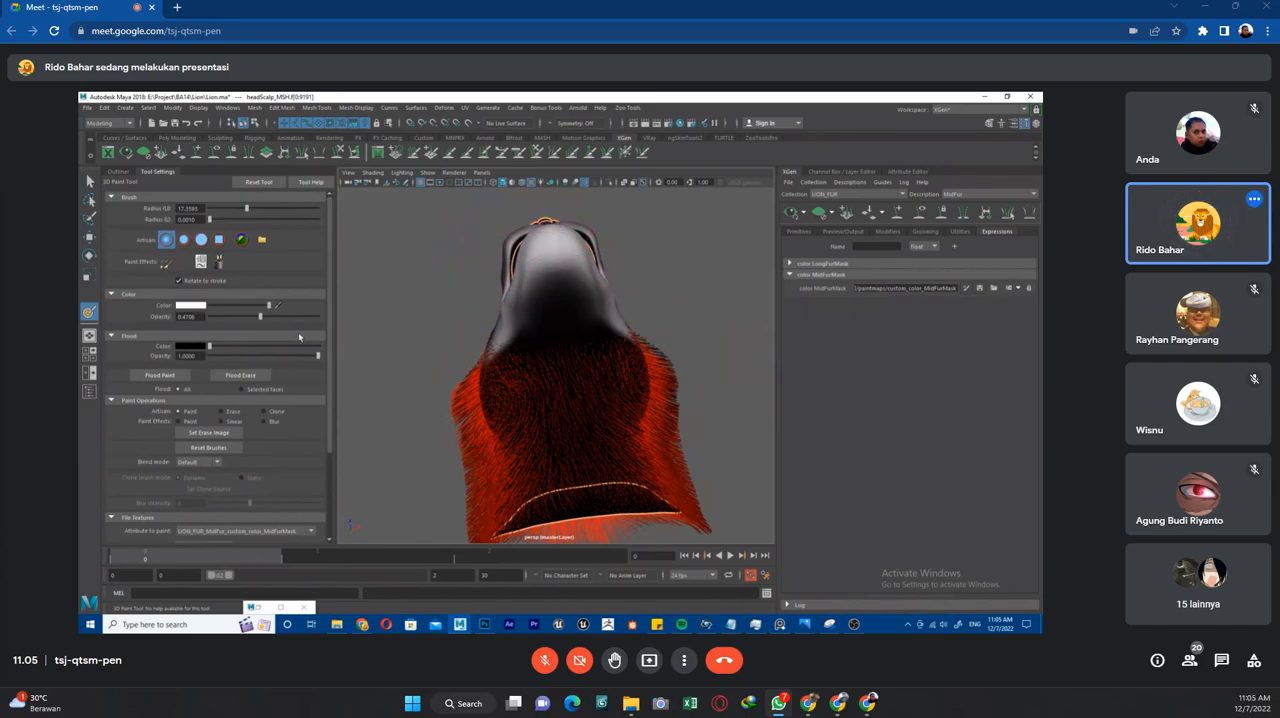
Soften the MidFurMask beneath the chin and jaw with black at about 0.27 opacity.
click(241, 317)
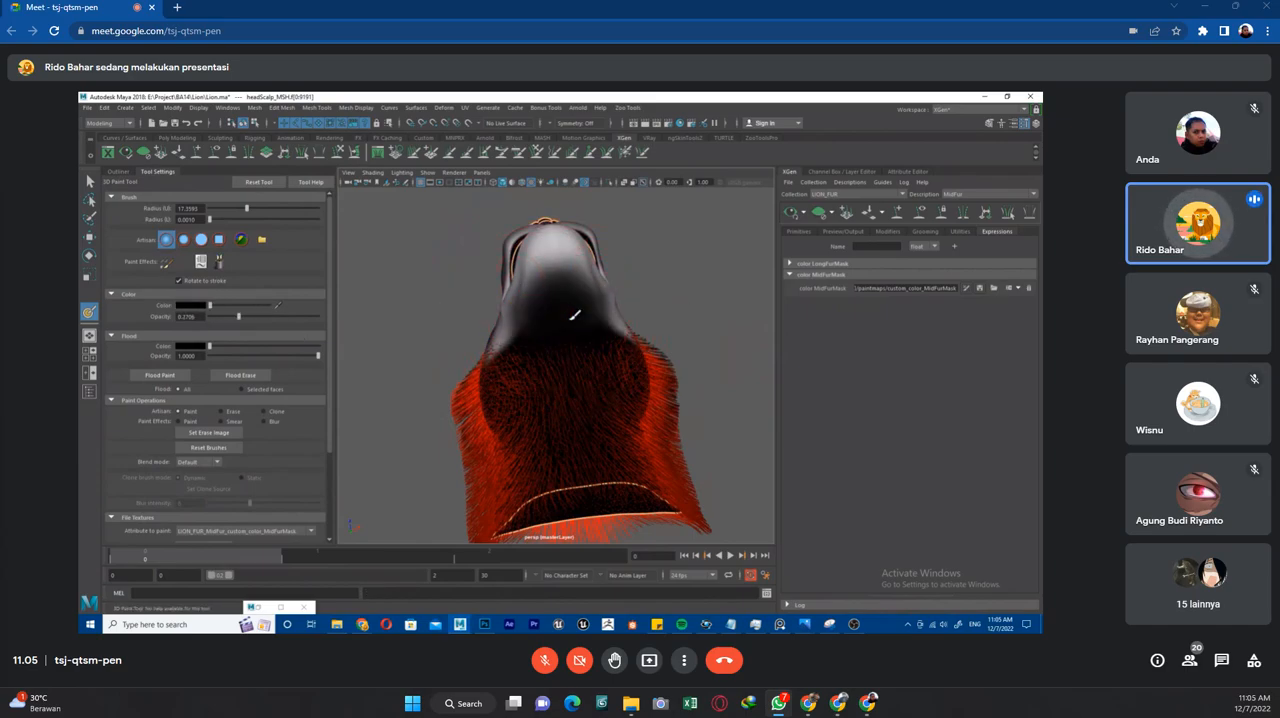
mouse_move(566, 278)
ctrl+mouse_down()
mouse_move(580, 294)
mouse_move(578, 346)
ctrl+mouse_up()
key(ctrl+z)
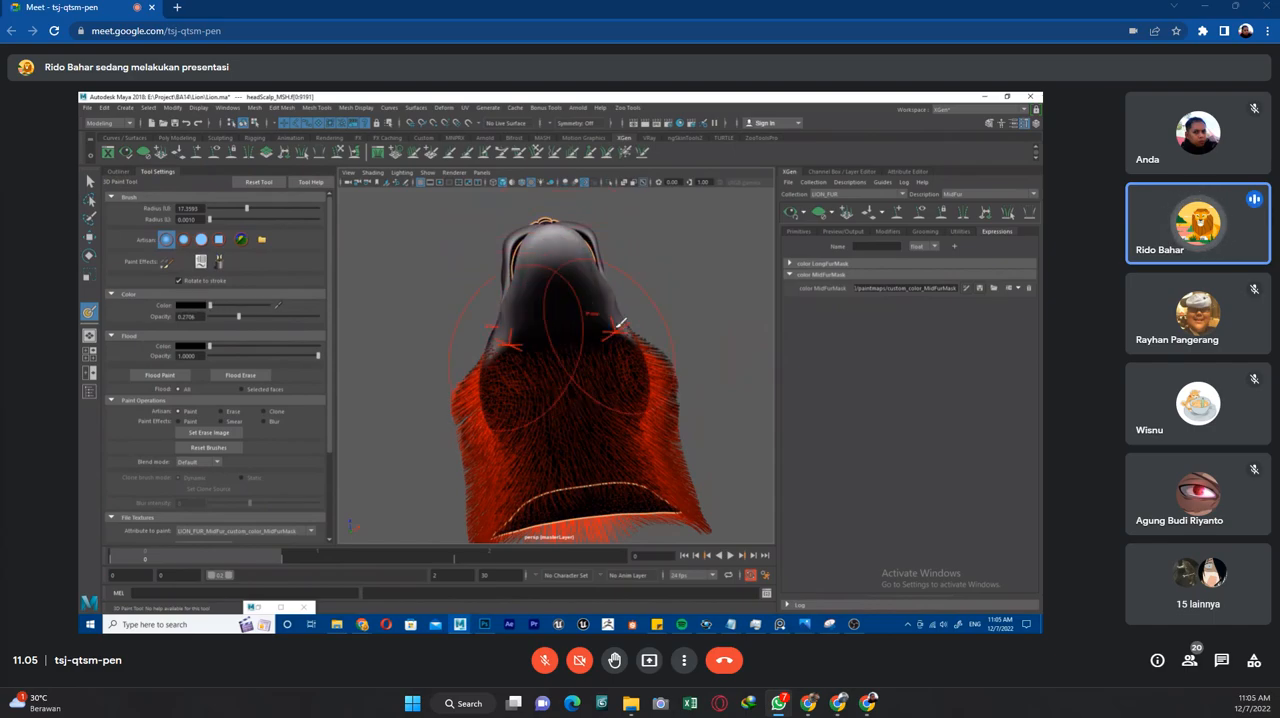
alt+drag(686, 283, 735, 390)
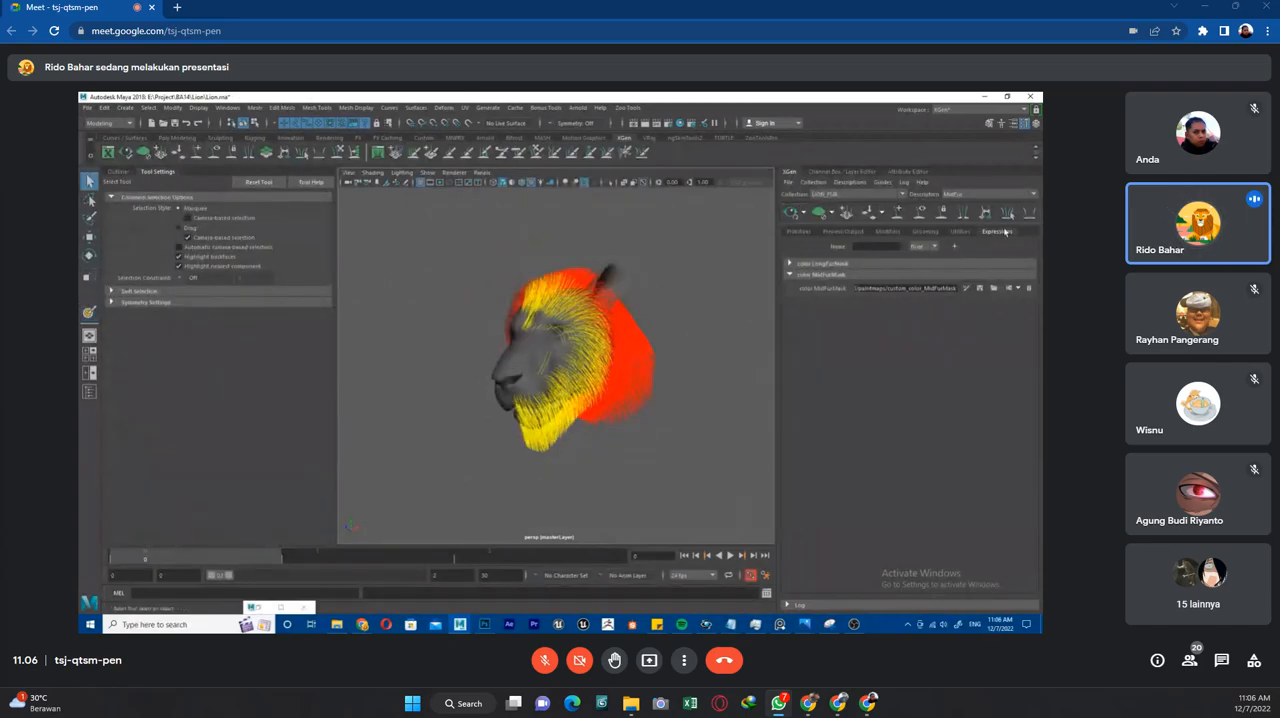
Examine the MidFur and LongFur coverage around the eyes, cheeks, chin and mane from several sides.
alt+drag(747, 365, 784, 354)
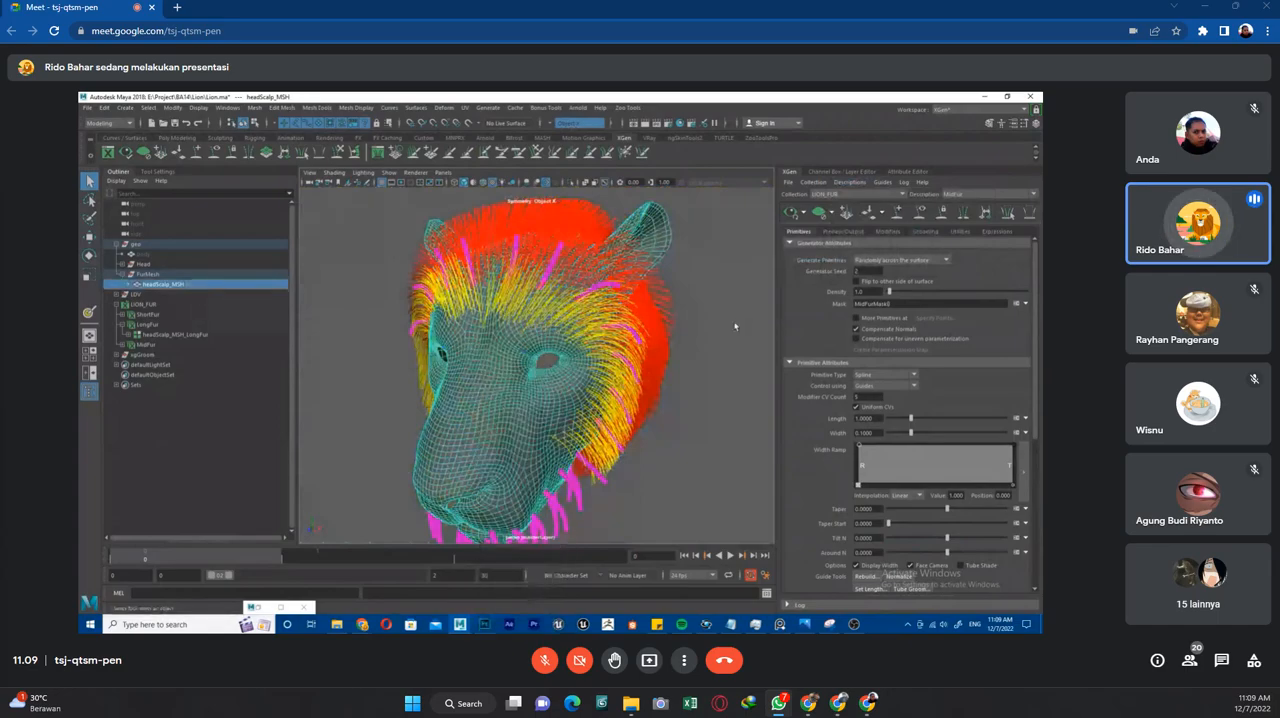
scroll(550, 292, up, 3)
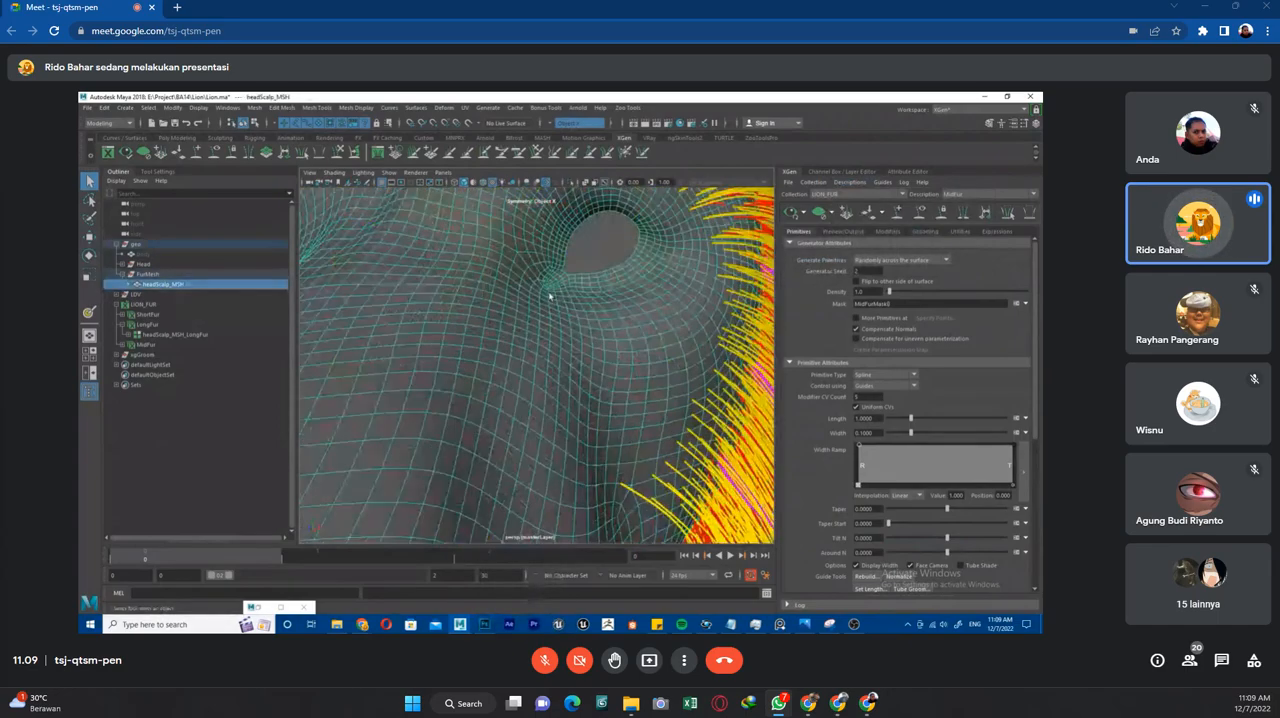
scroll(555, 288, down, 1)
scroll(558, 352, down, 1)
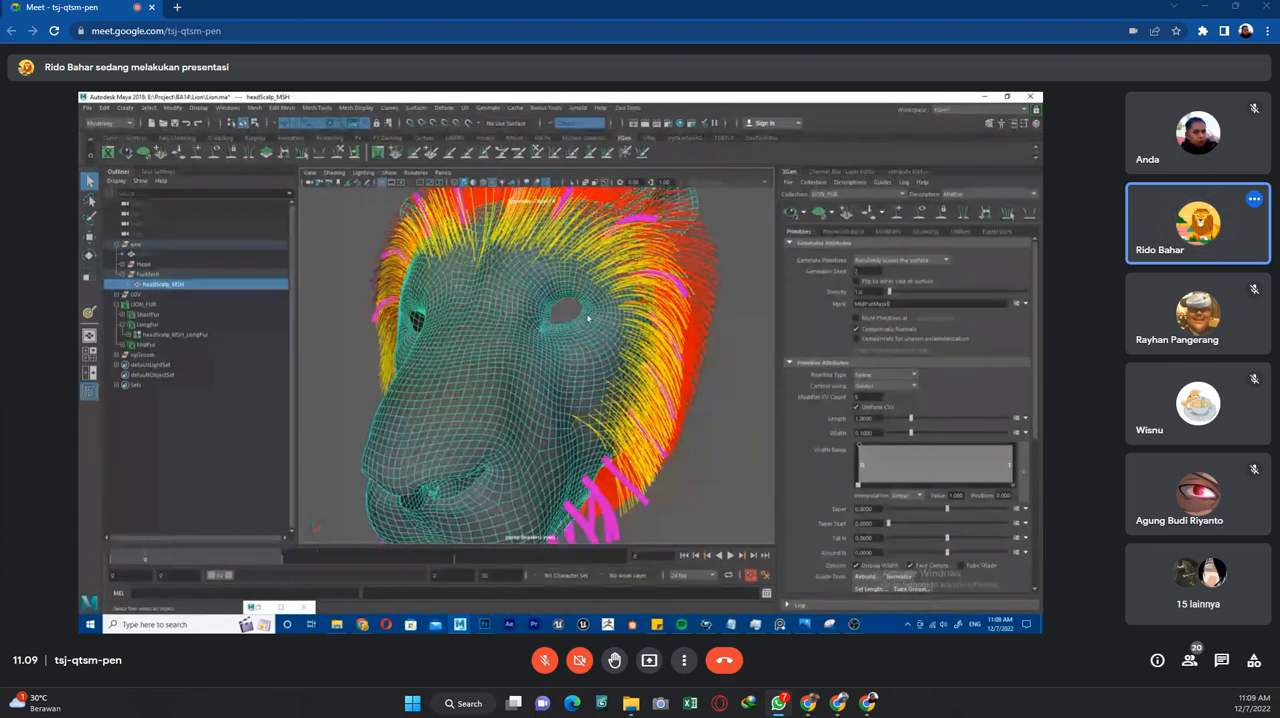
click(728, 320)
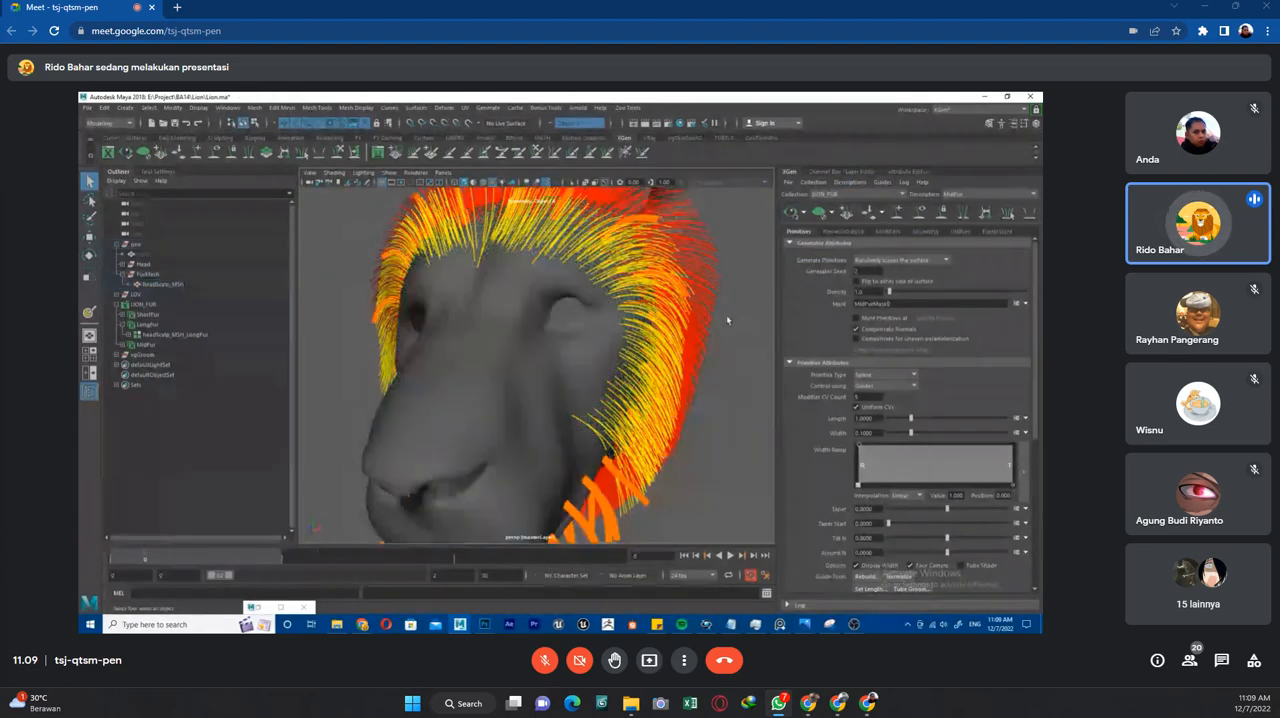
scroll(728, 320, down, 4)
alt+drag(728, 320, 629, 355)
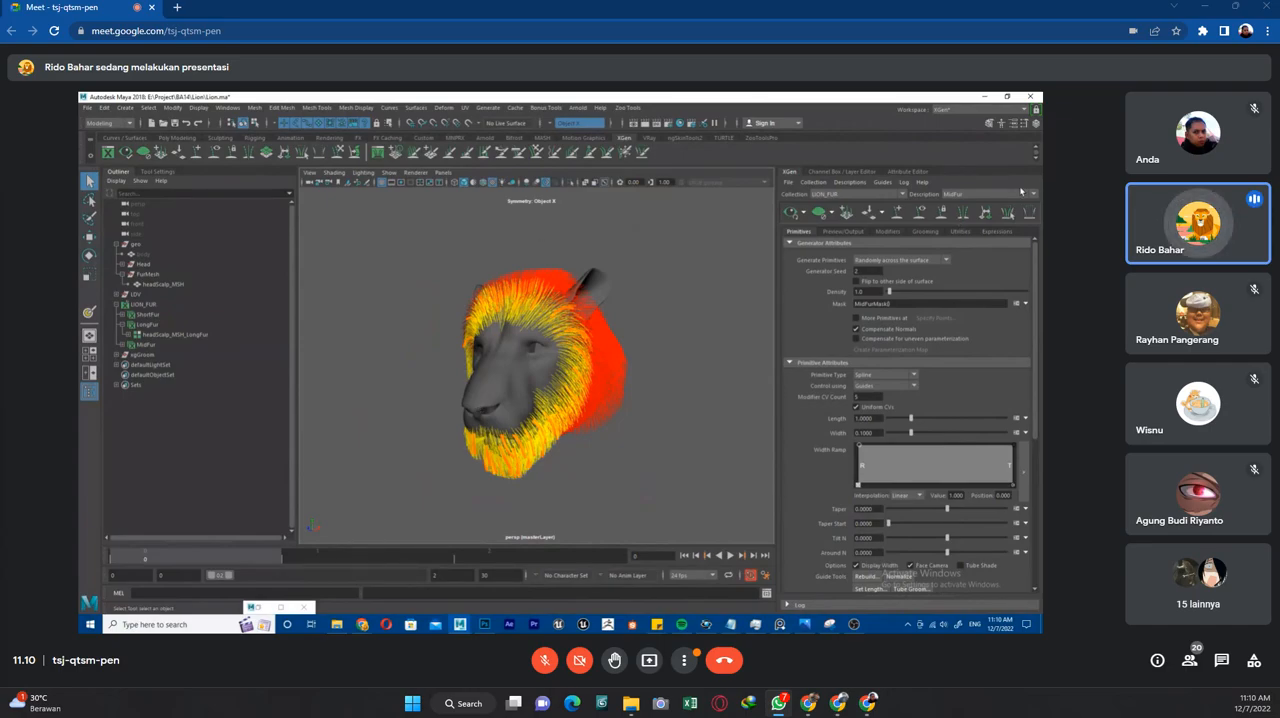
scroll(676, 298, down, 2)
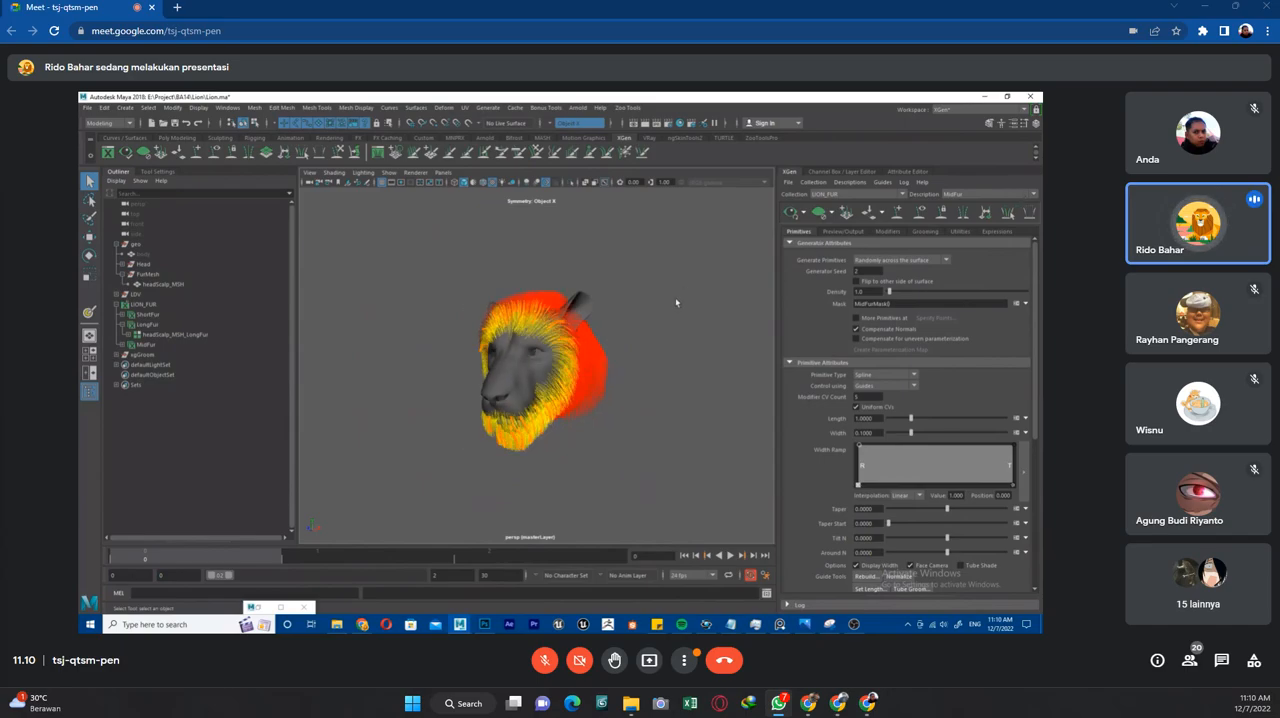
alt+drag(675, 297, 625, 323)
scroll(635, 322, up, 2)
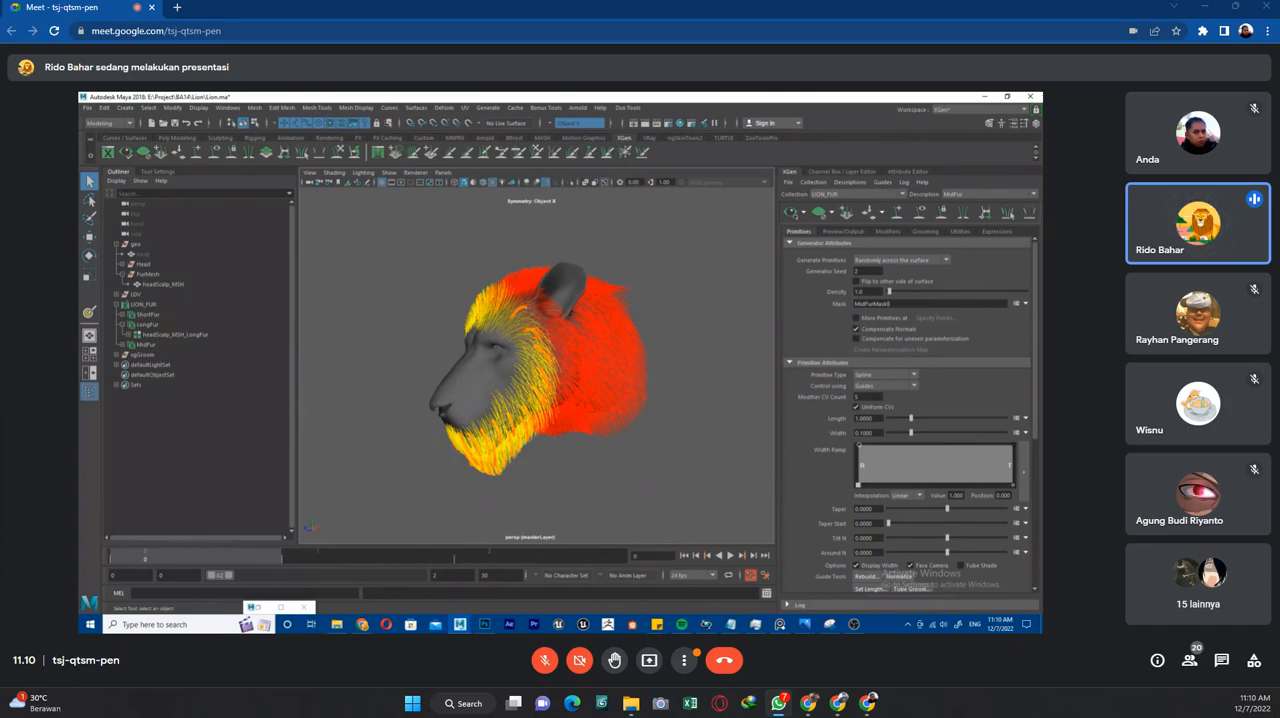
Switch to the Google Meet window in Chrome.
mouse_move(364, 626)
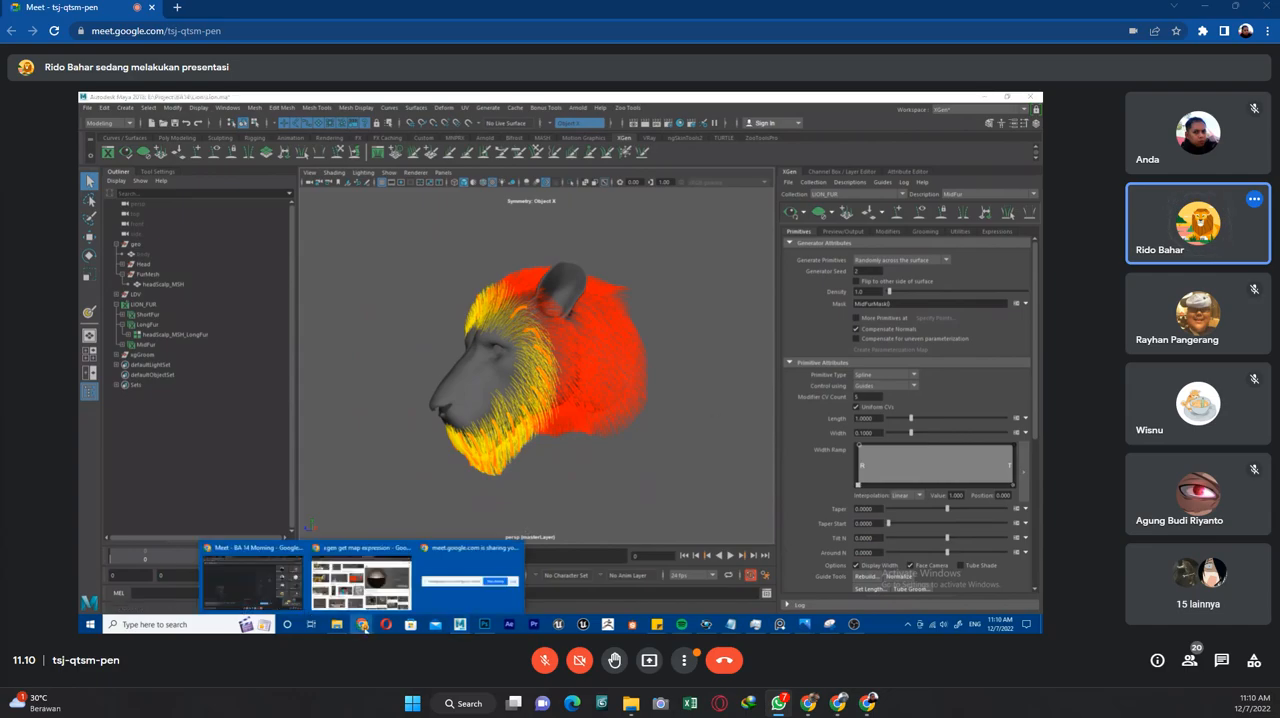
click(252, 583)
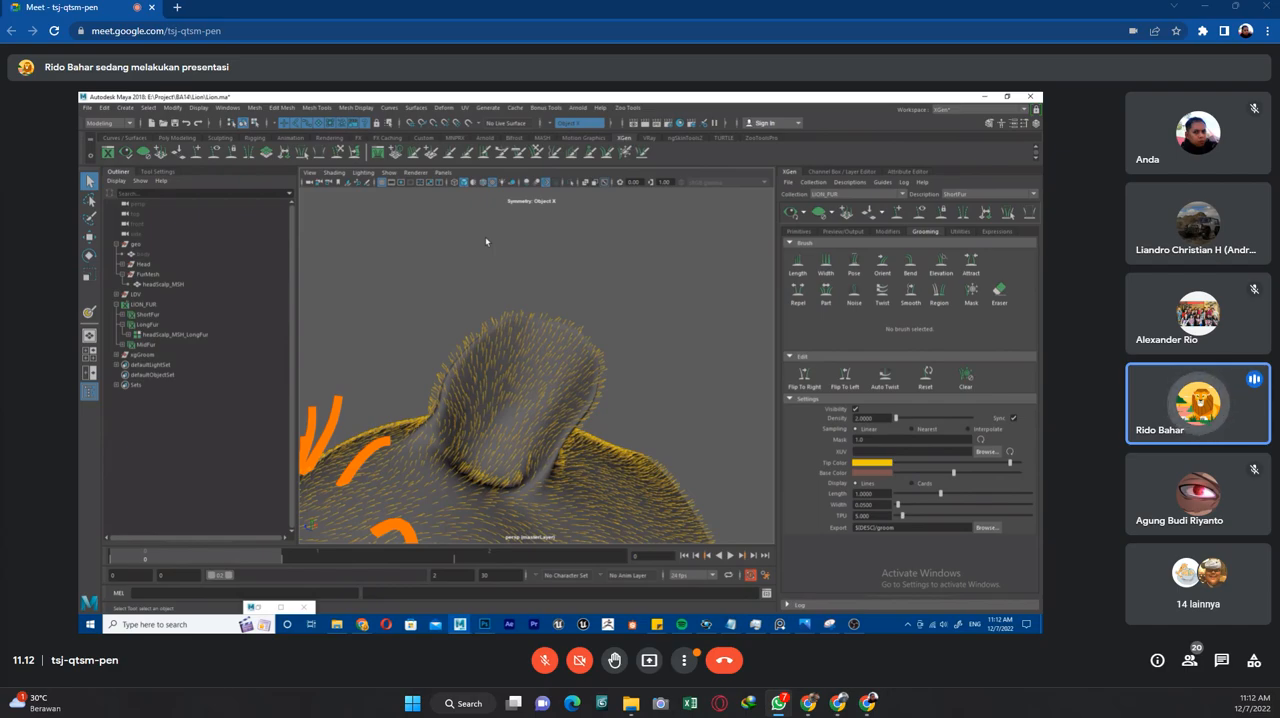
Select head_MSH inside the Head group and inspect the ShortFur groom over the ears and face.
click(121, 264)
click(192, 275)
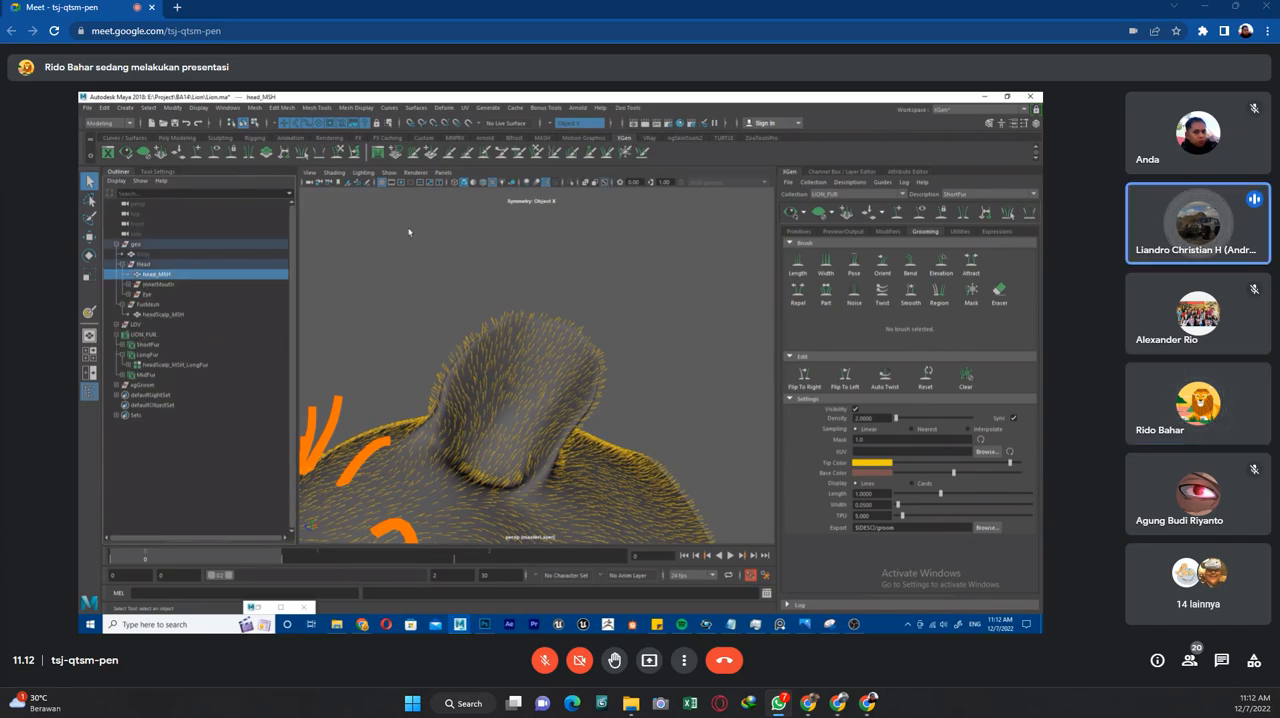
scroll(618, 299, down, 5)
alt+drag(618, 299, 676, 336)
alt+middle_drag(676, 336, 689, 281)
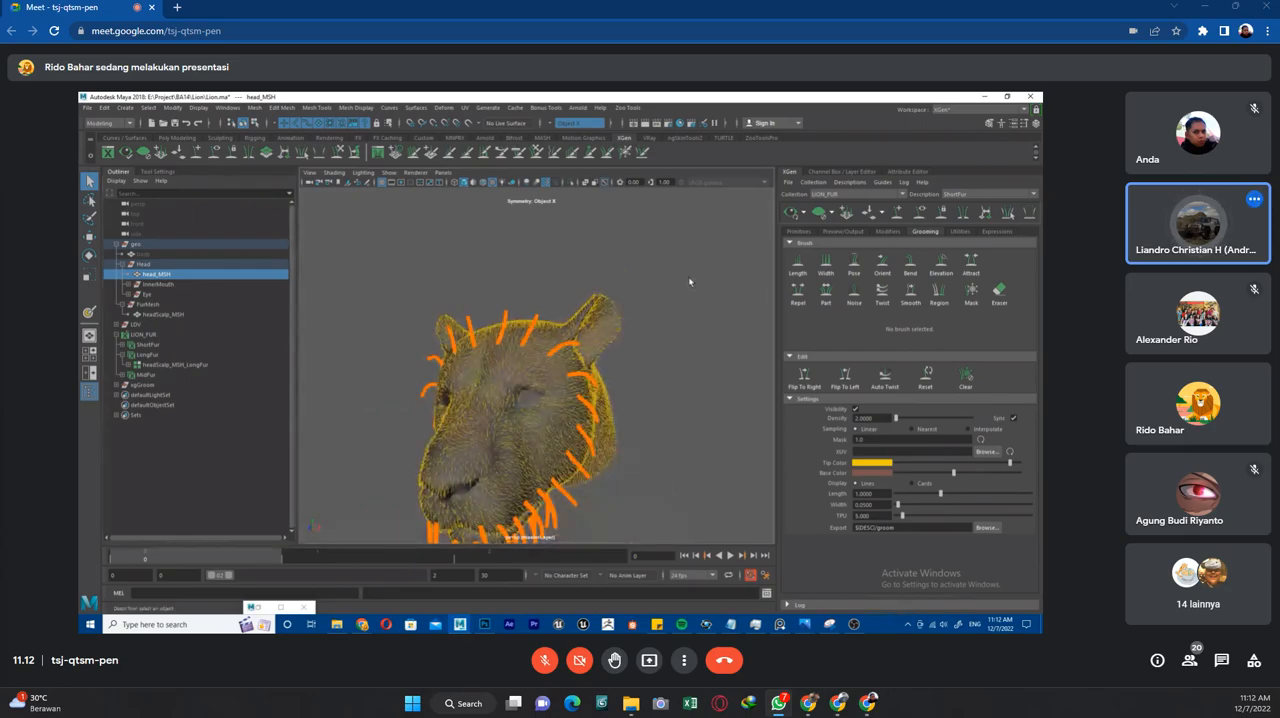
alt+drag(688, 276, 700, 297)
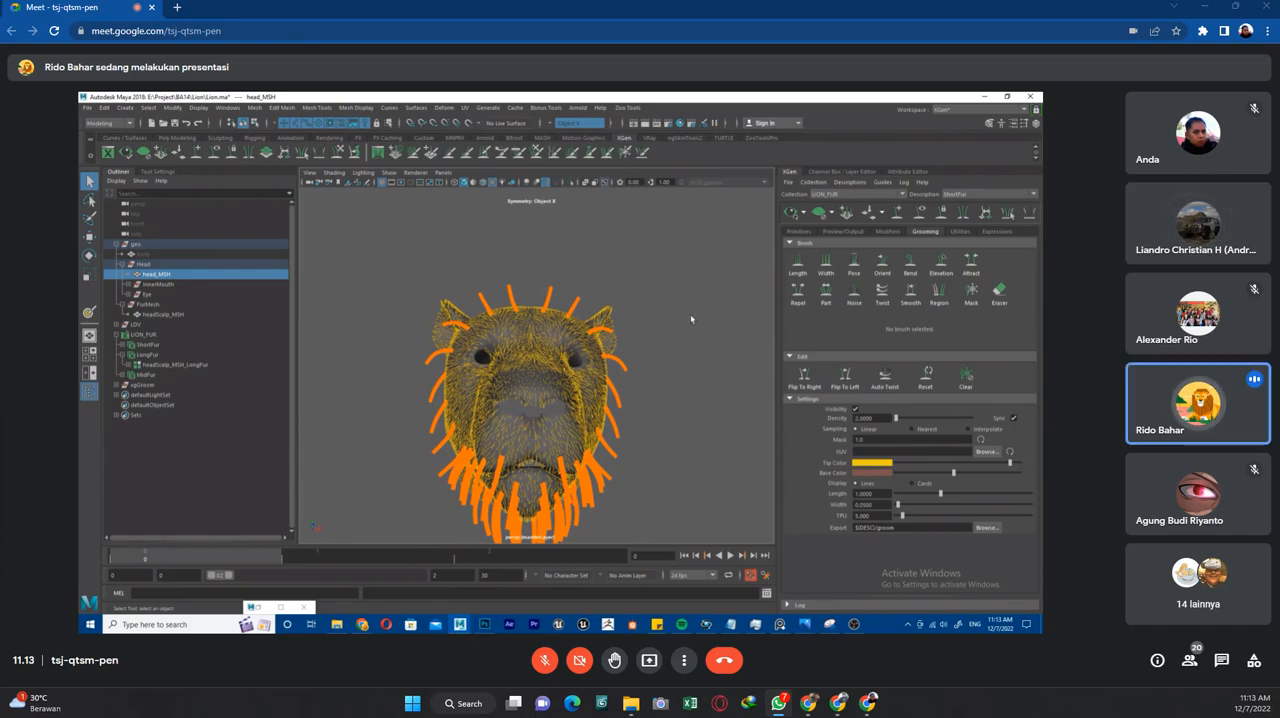
Select headScalp_MSH and open the attributes of its assigned Lambert material.
click(152, 316)
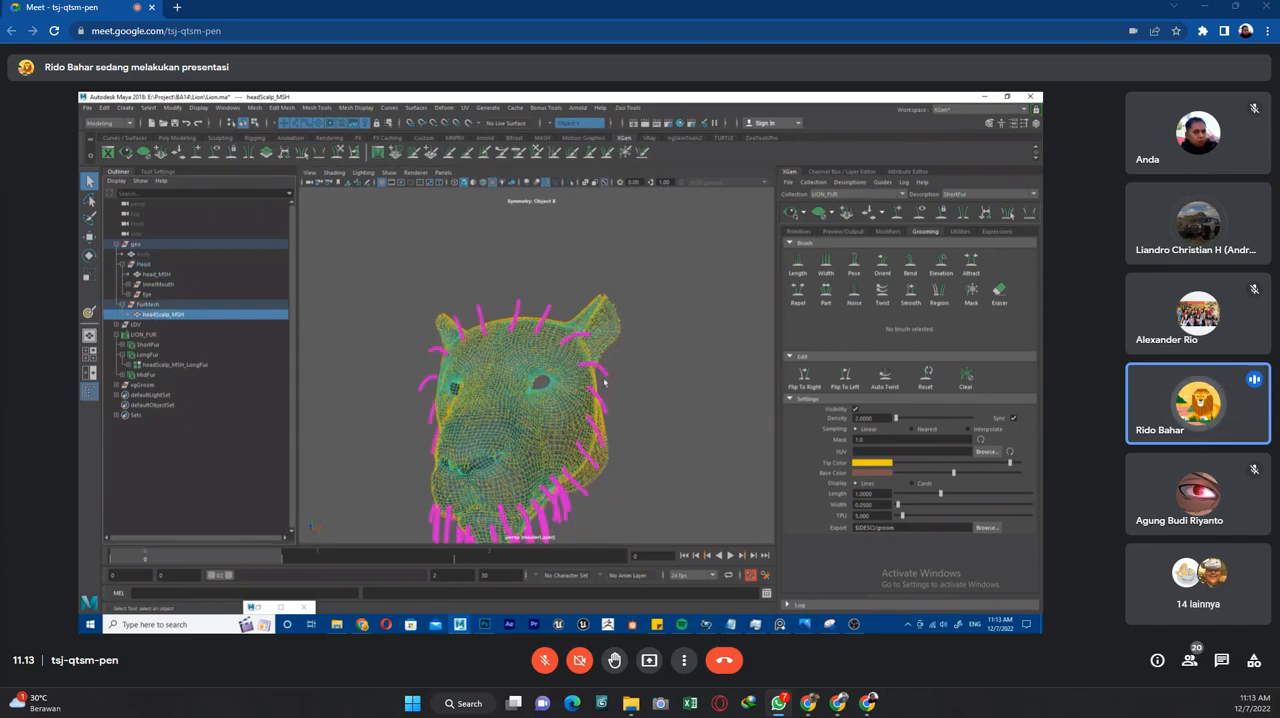
alt+drag(604, 386, 681, 329)
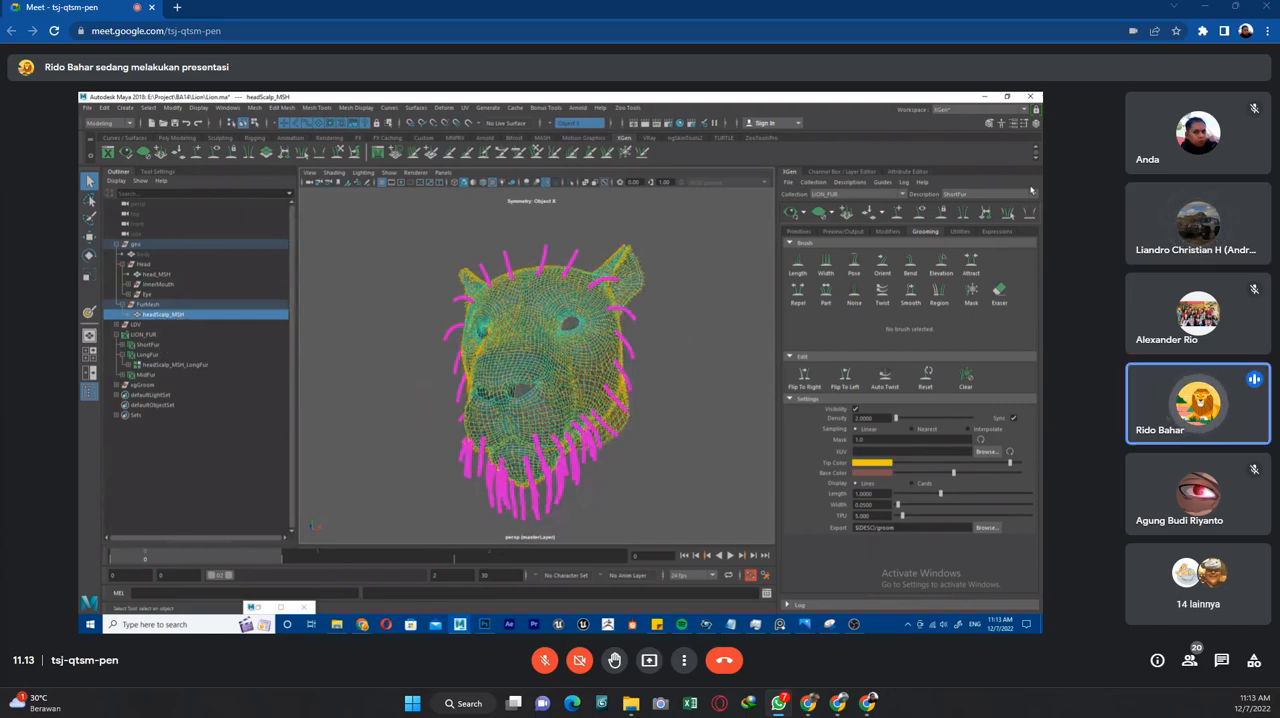
key(ctrl+a)
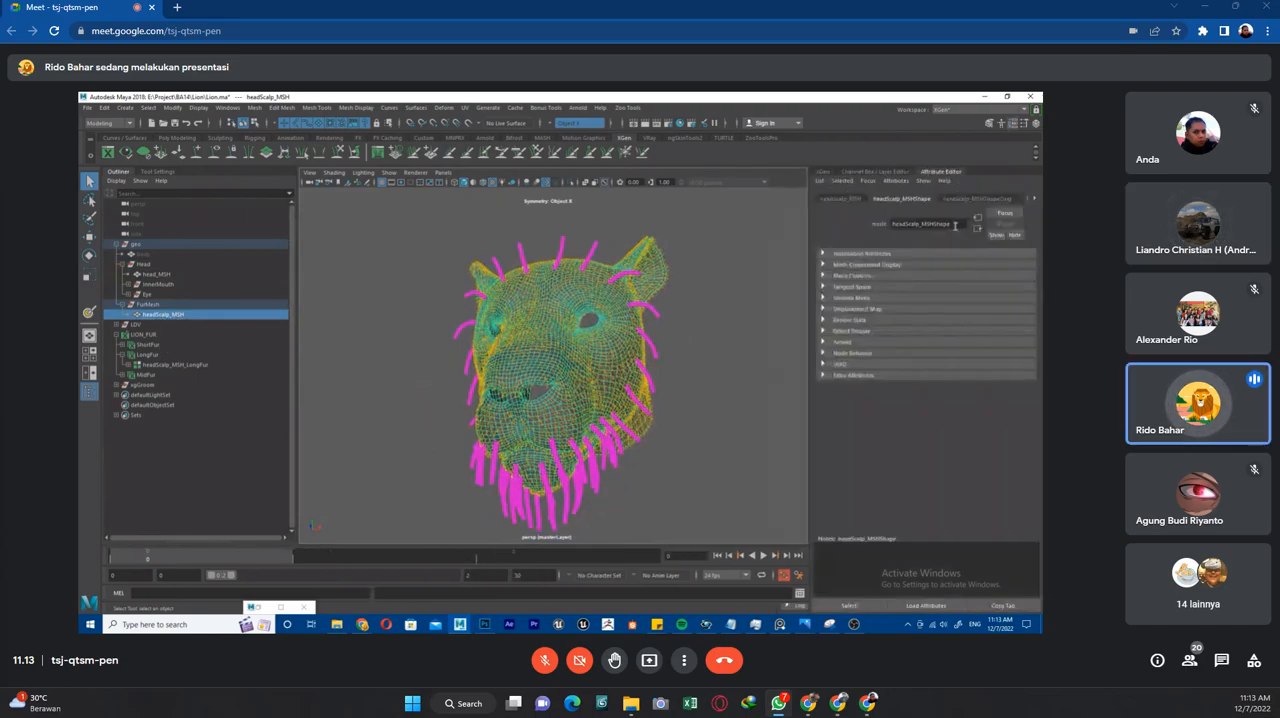
click(1035, 200)
click(1035, 200)
click(1035, 200)
click(1035, 200)
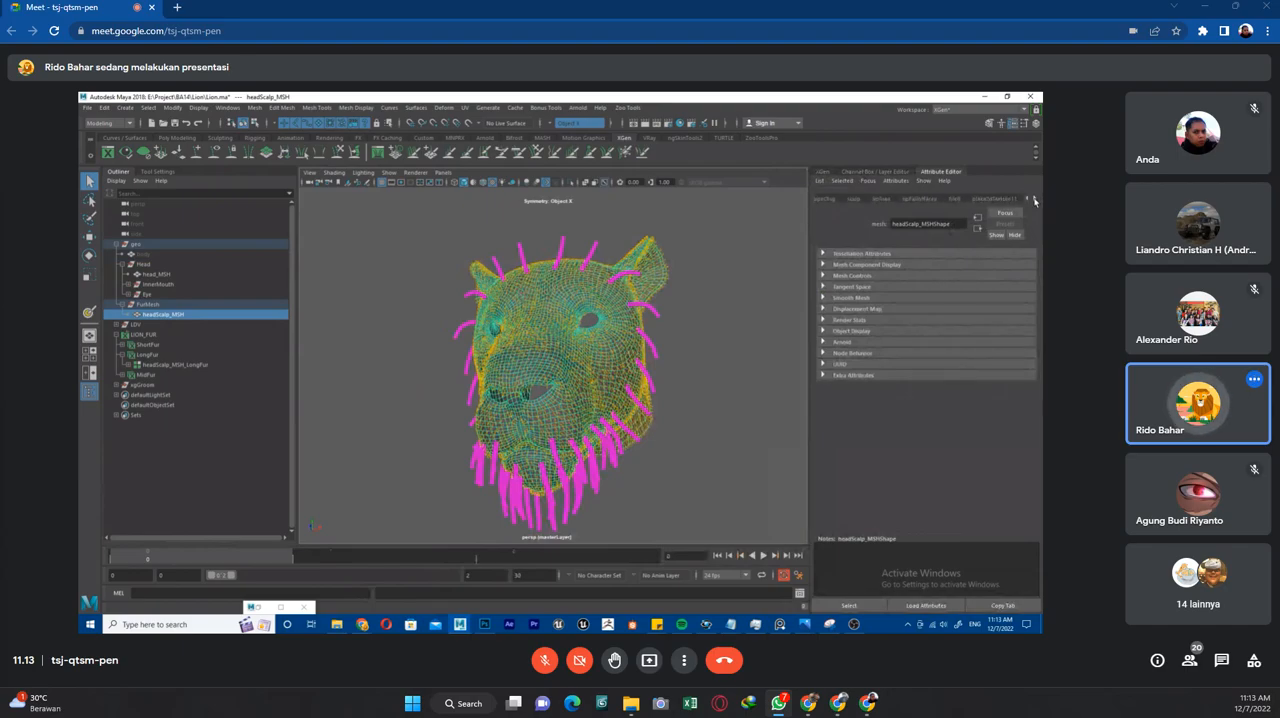
click(1035, 200)
click(1015, 200)
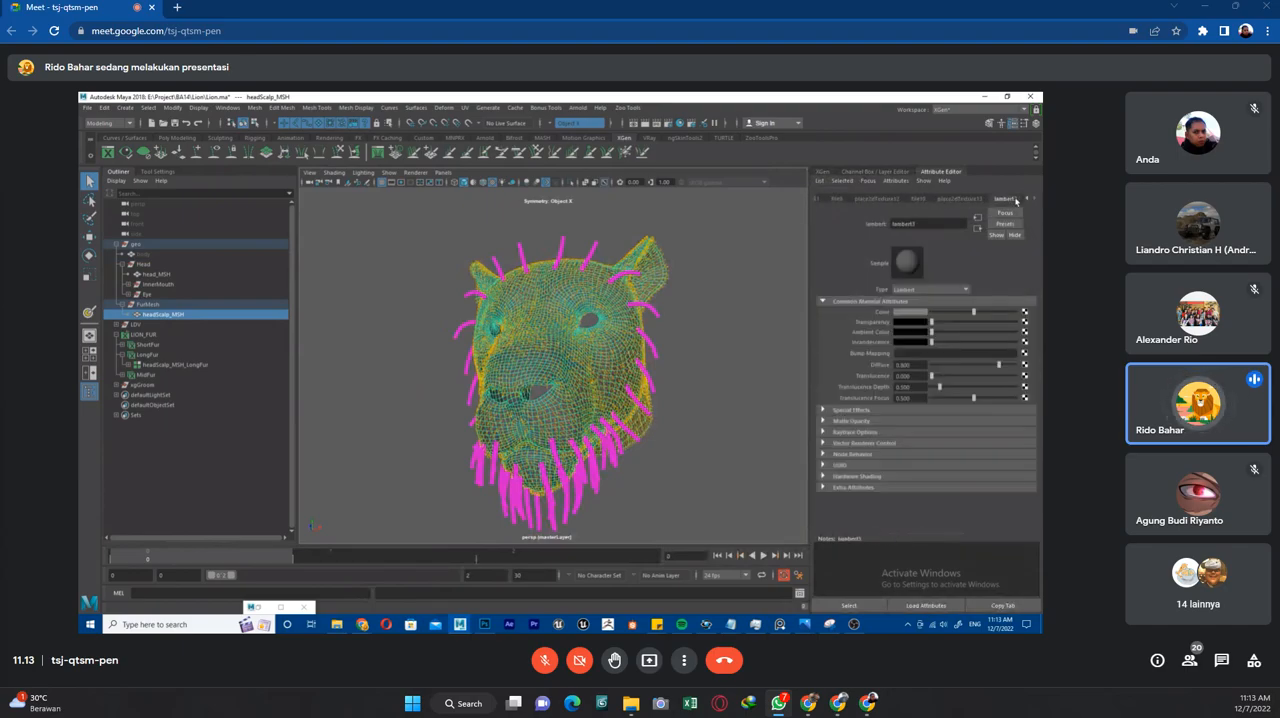
Rename the Lambert material of headScalp_MSH to SCALP_SHD.
drag(925, 223, 842, 229)
text(TMP_SHD)
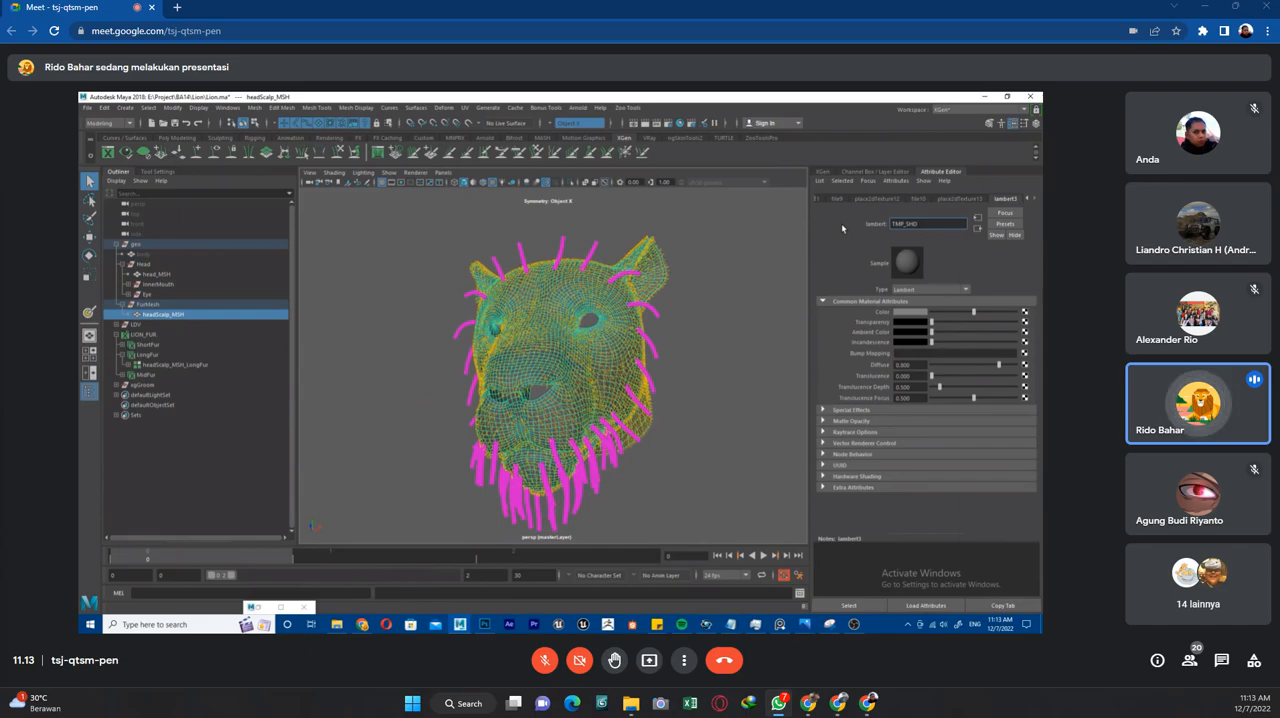
key(shift+Home)
text(SCA)
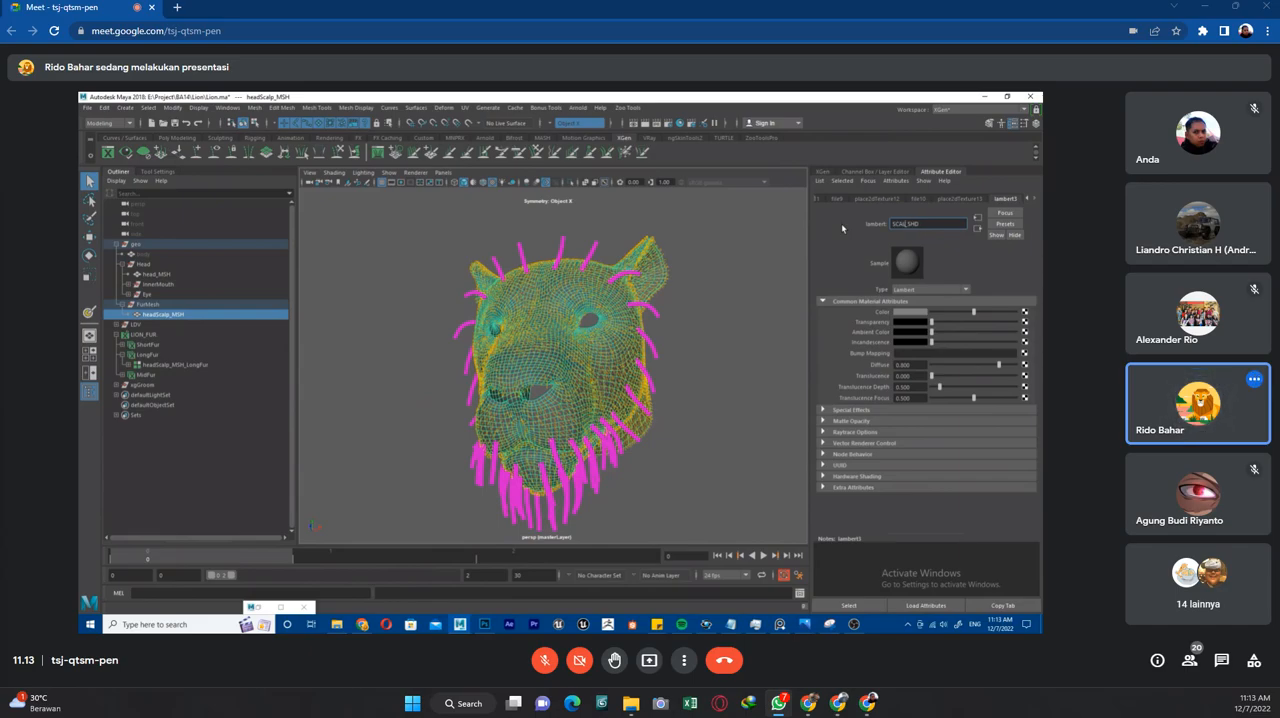
text(LP)
key(Return)
Hide headScalp_MSH and select head_MSH instead.
key(ctrl+h)
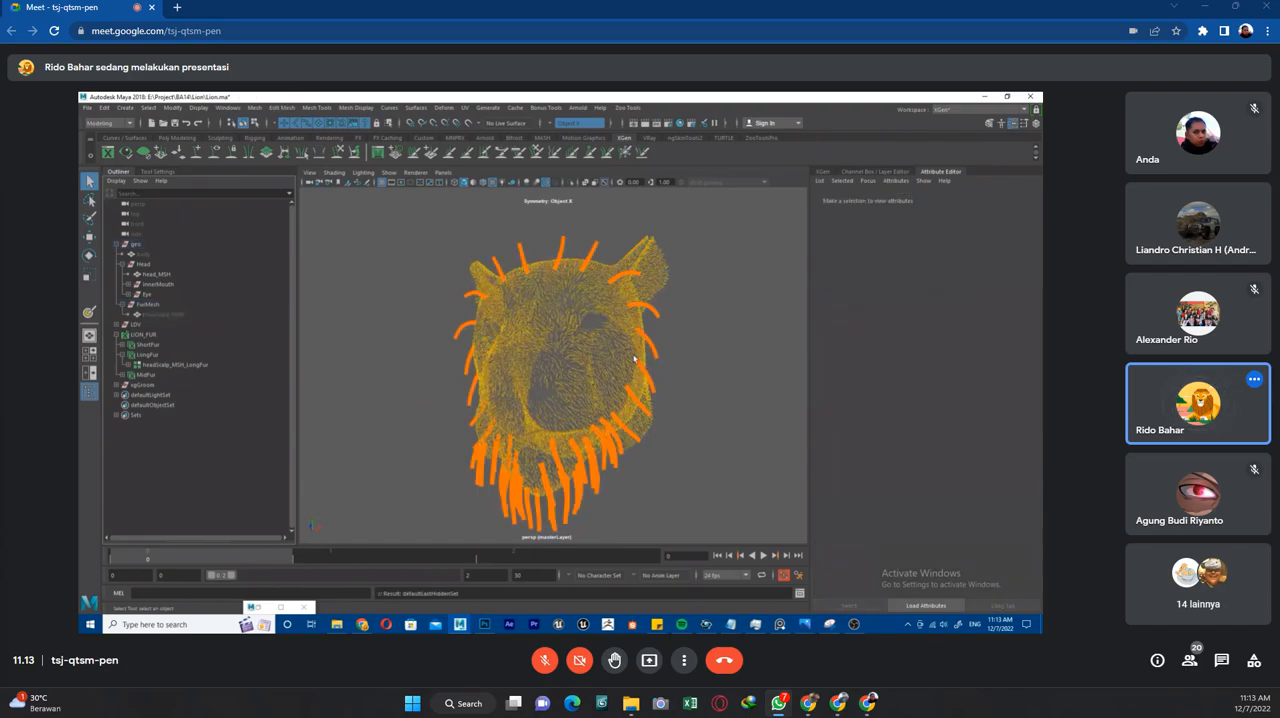
click(165, 313)
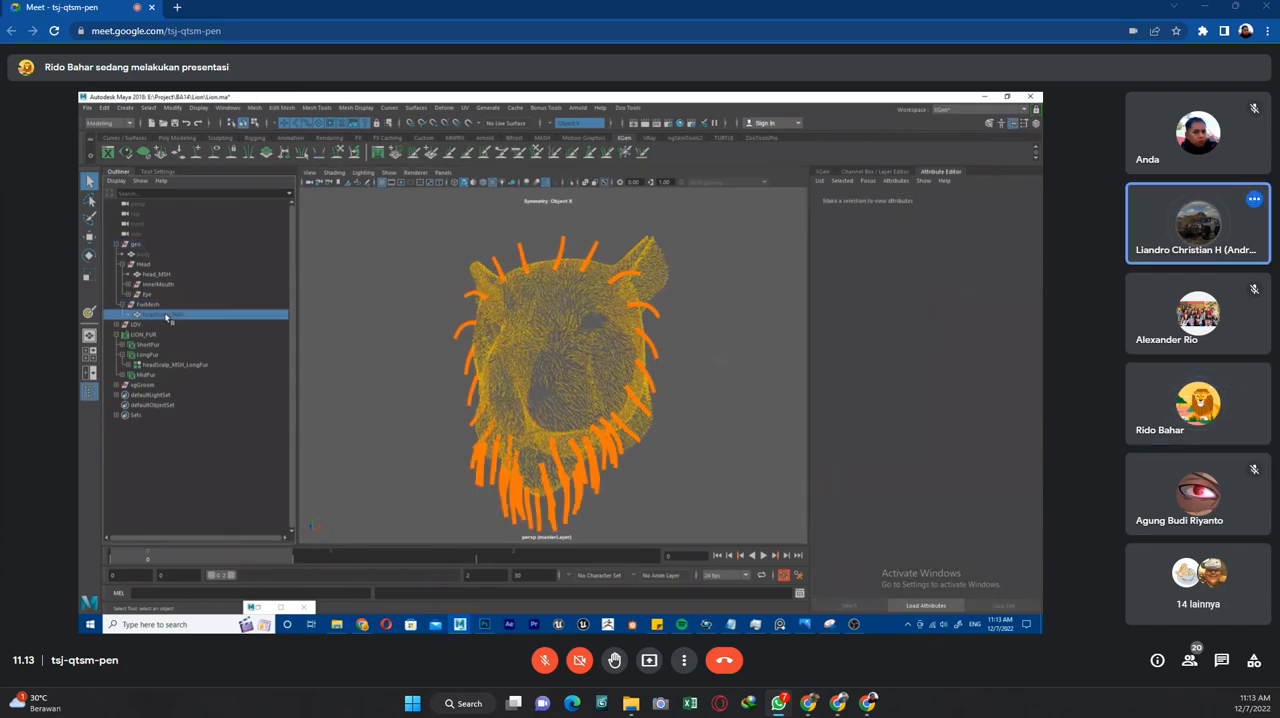
click(170, 275)
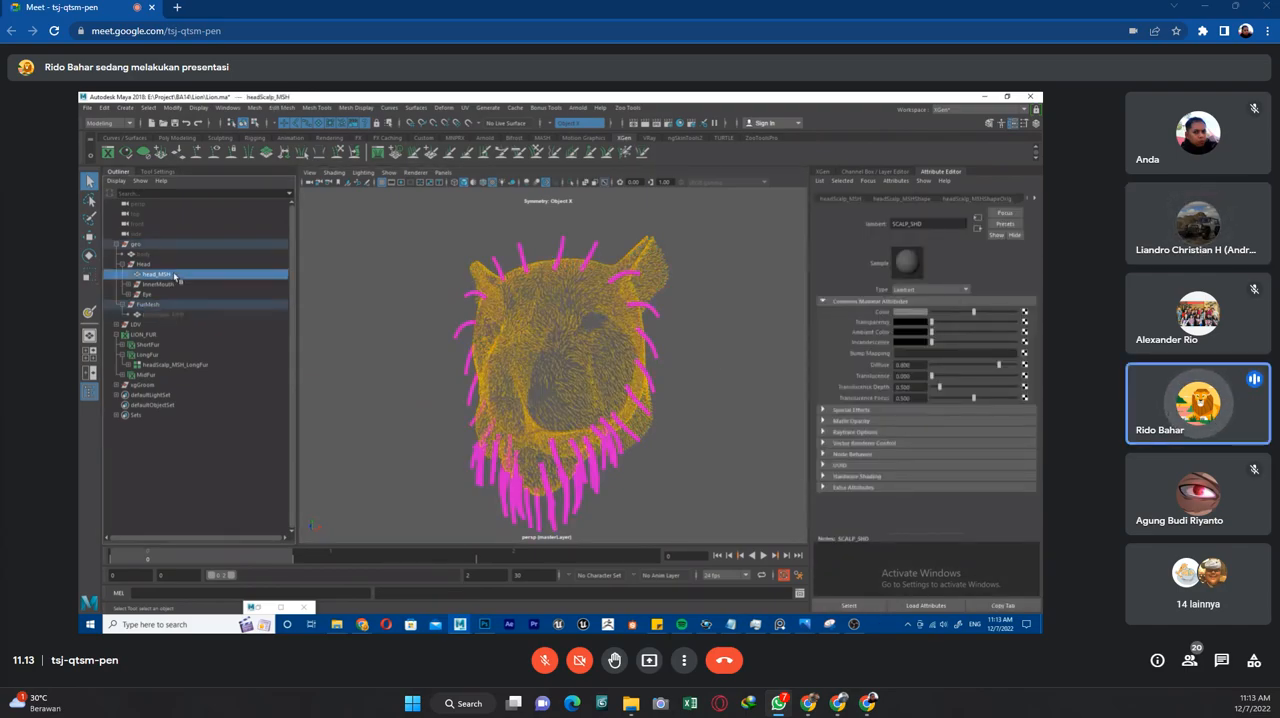
Make the headMesh display layer visible and clear the selection to view the head beneath the ShortFur groom.
click(862, 171)
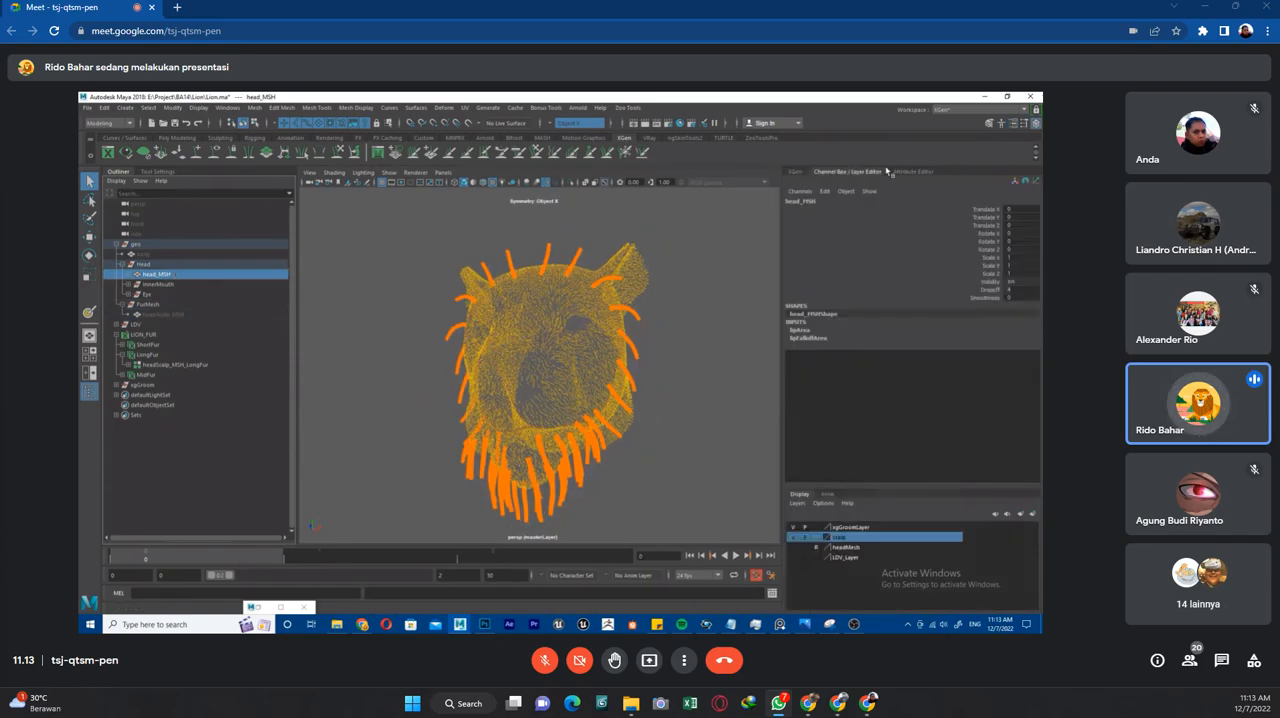
click(794, 173)
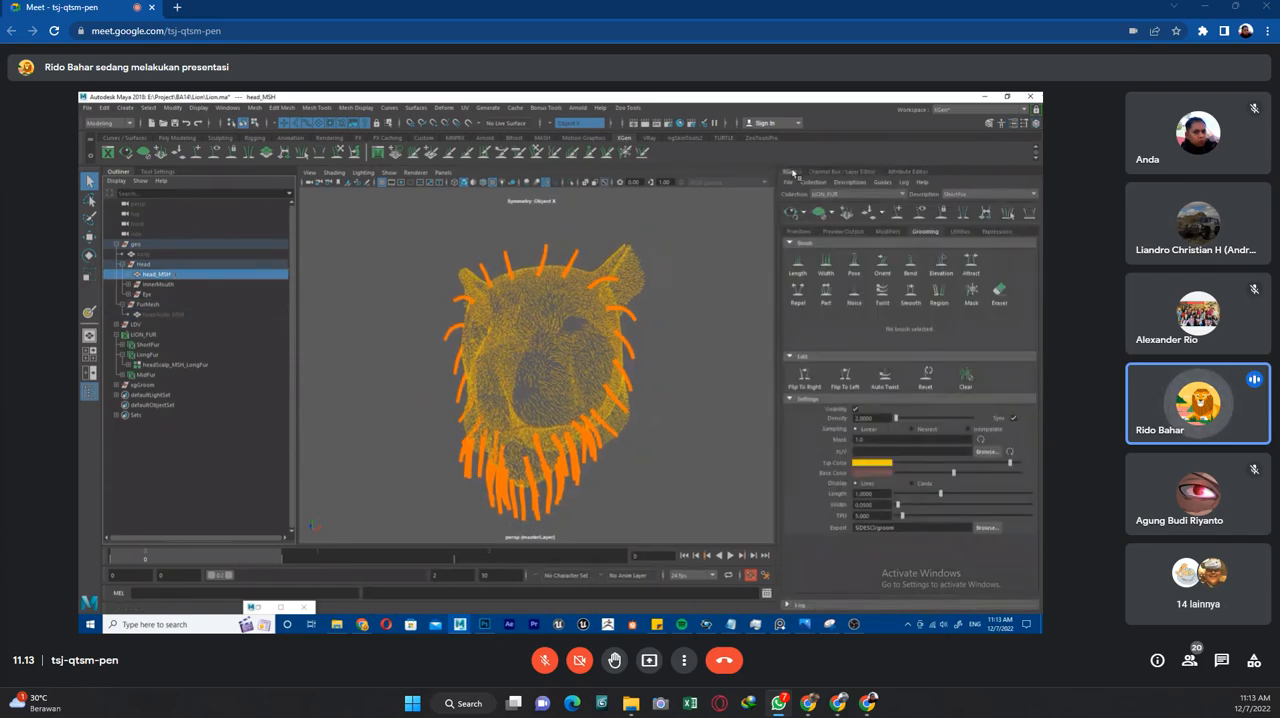
click(872, 174)
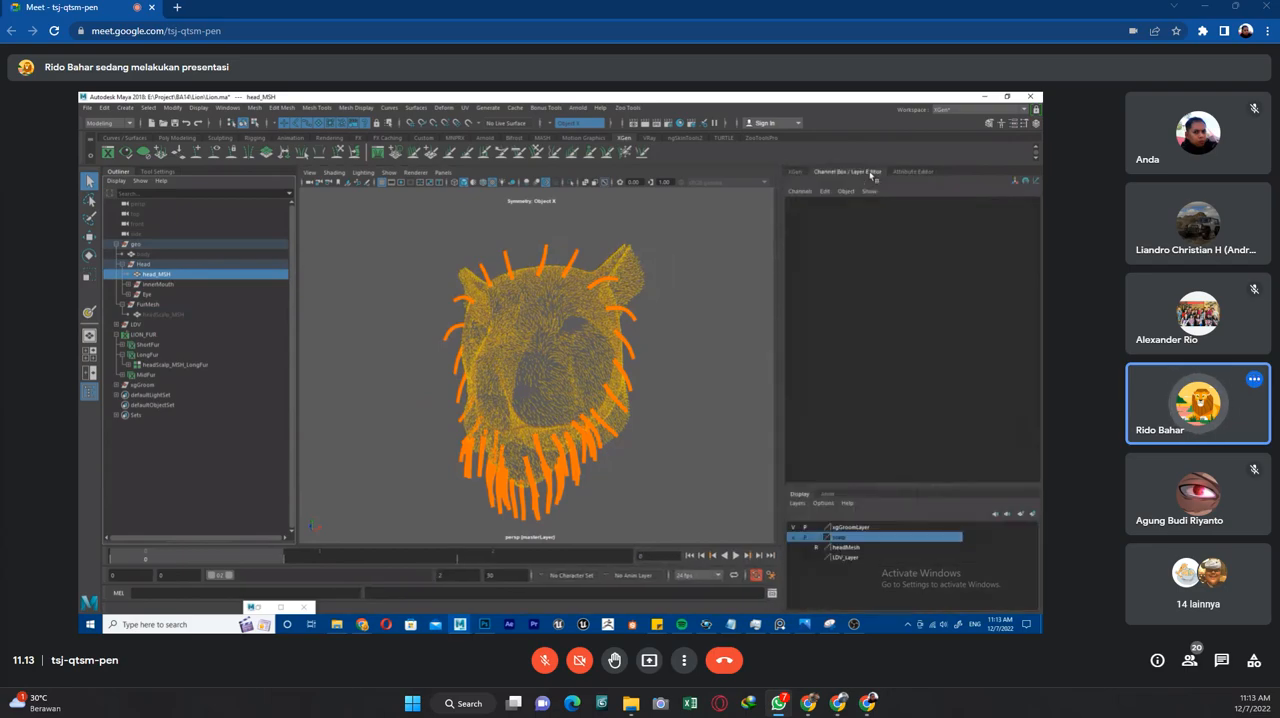
click(794, 549)
click(673, 453)
mouse_move(674, 457)
alt+mouse_down()
mouse_move(626, 466)
mouse_move(672, 467)
alt+mouse_up()
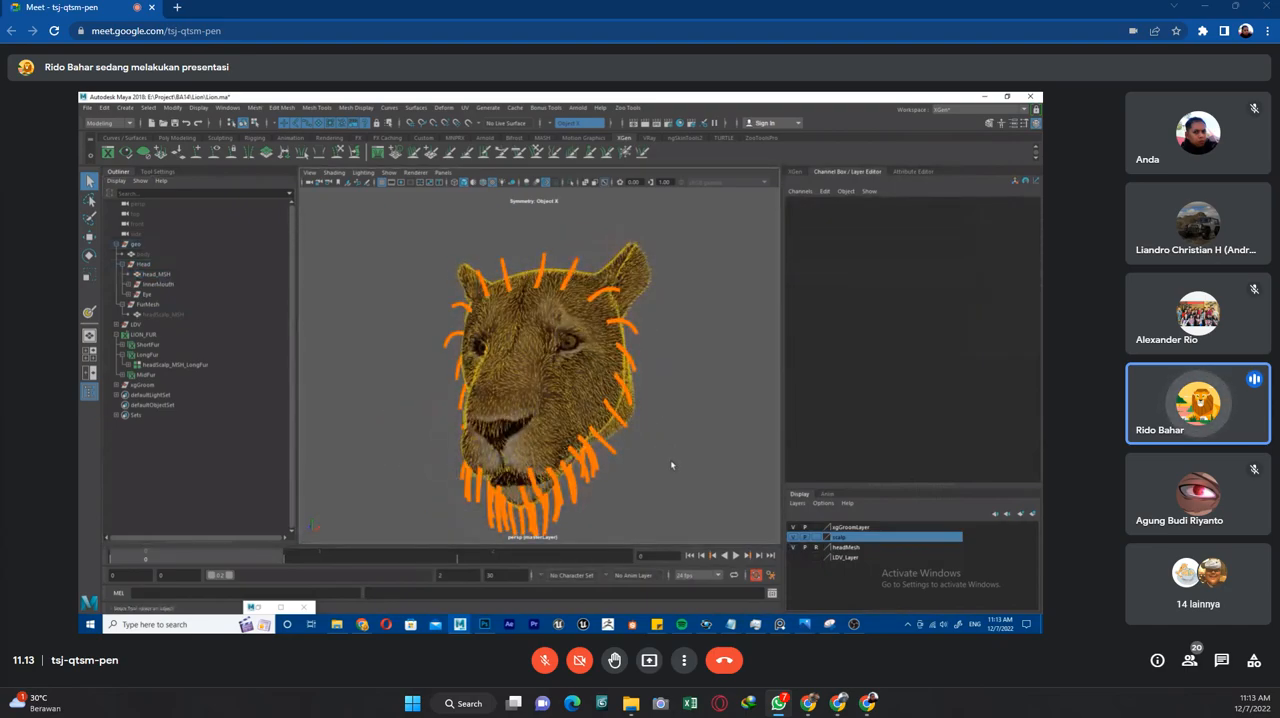
Hide the headMesh display layer and unhide headScalp_MSH so the scalp mesh shows under the fur.
alt+drag(569, 399, 645, 438)
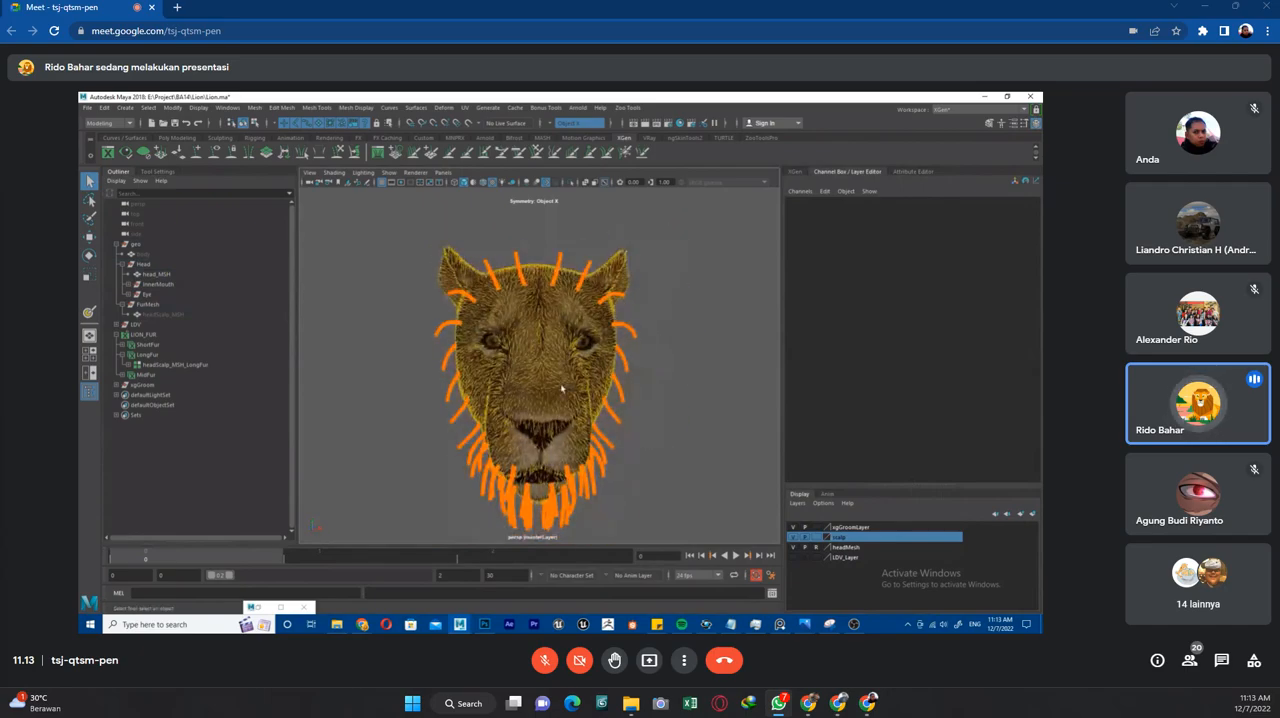
click(794, 547)
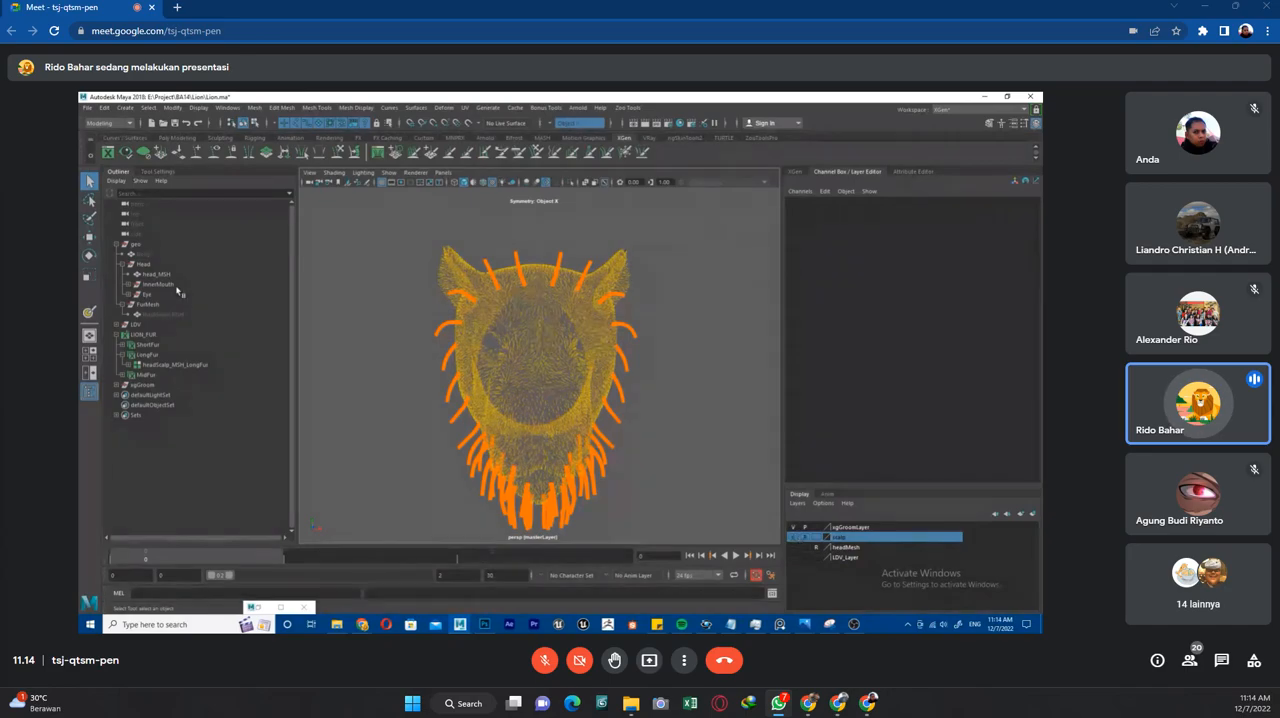
click(165, 314)
key(shift+h)
click(683, 372)
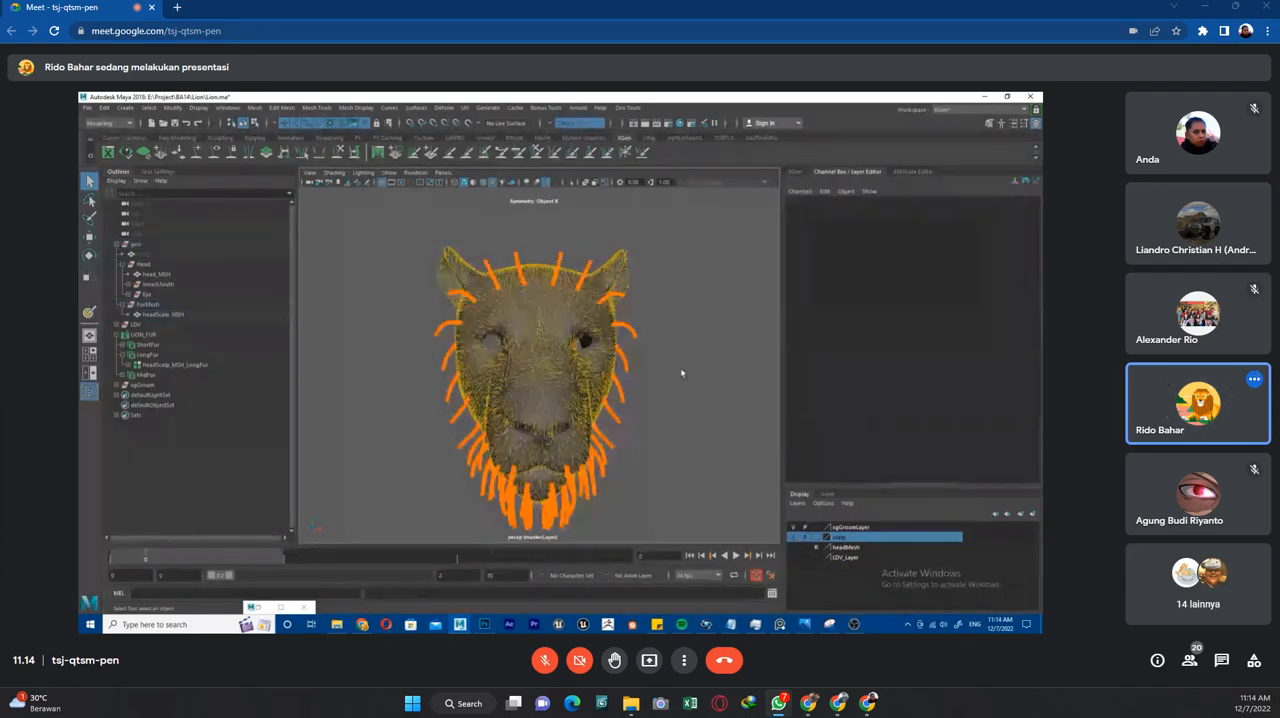
Compare the textured head with the scalp mesh under the fur by switching visibility between the headMesh and scalp layers.
click(793, 538)
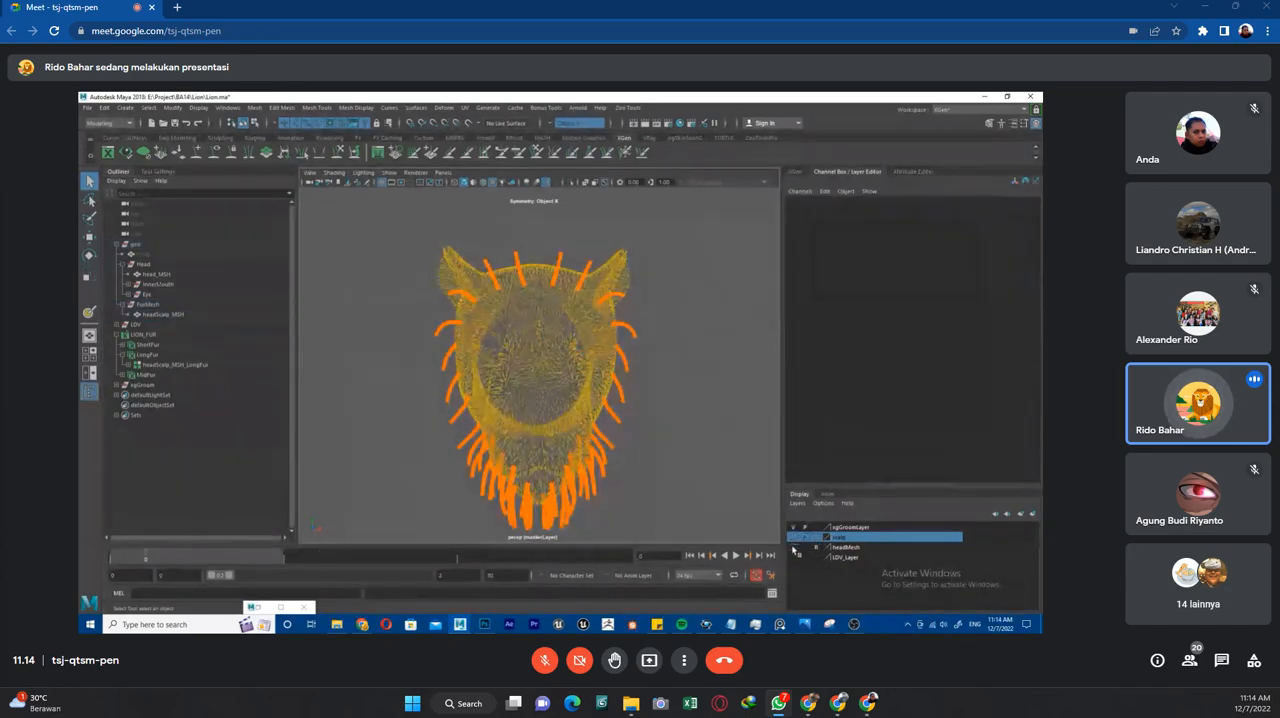
click(794, 548)
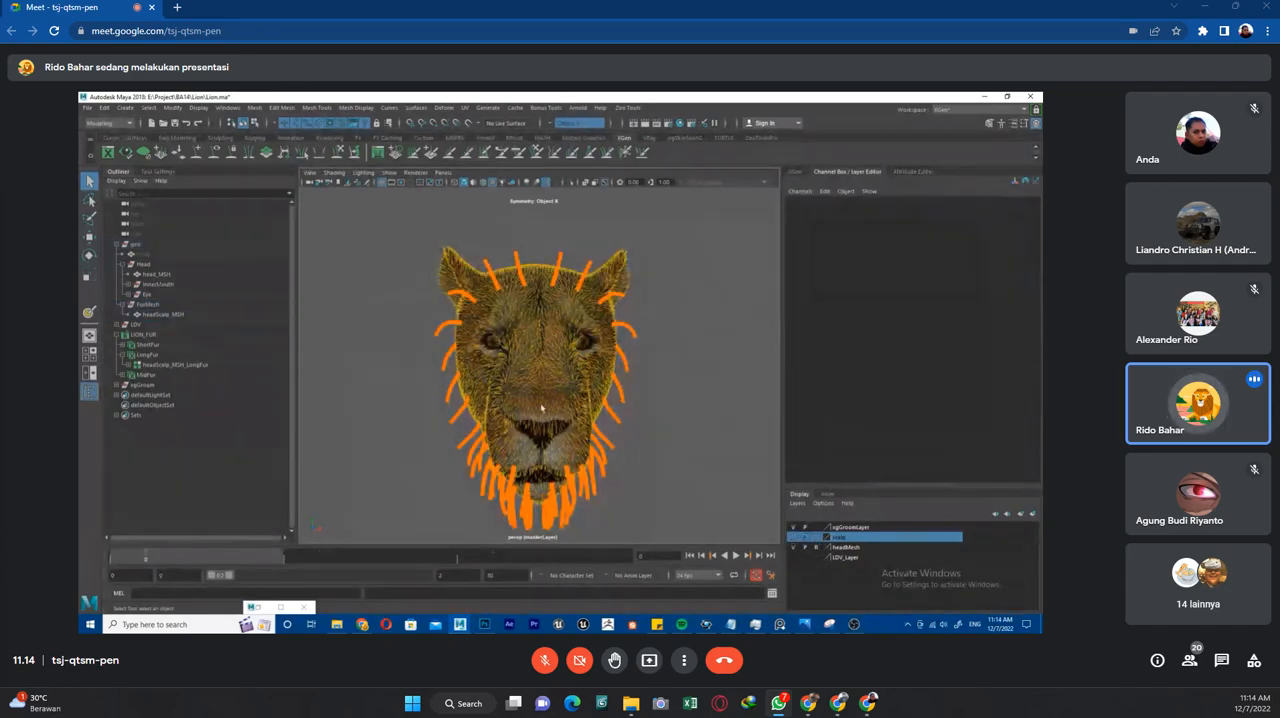
click(794, 548)
click(793, 538)
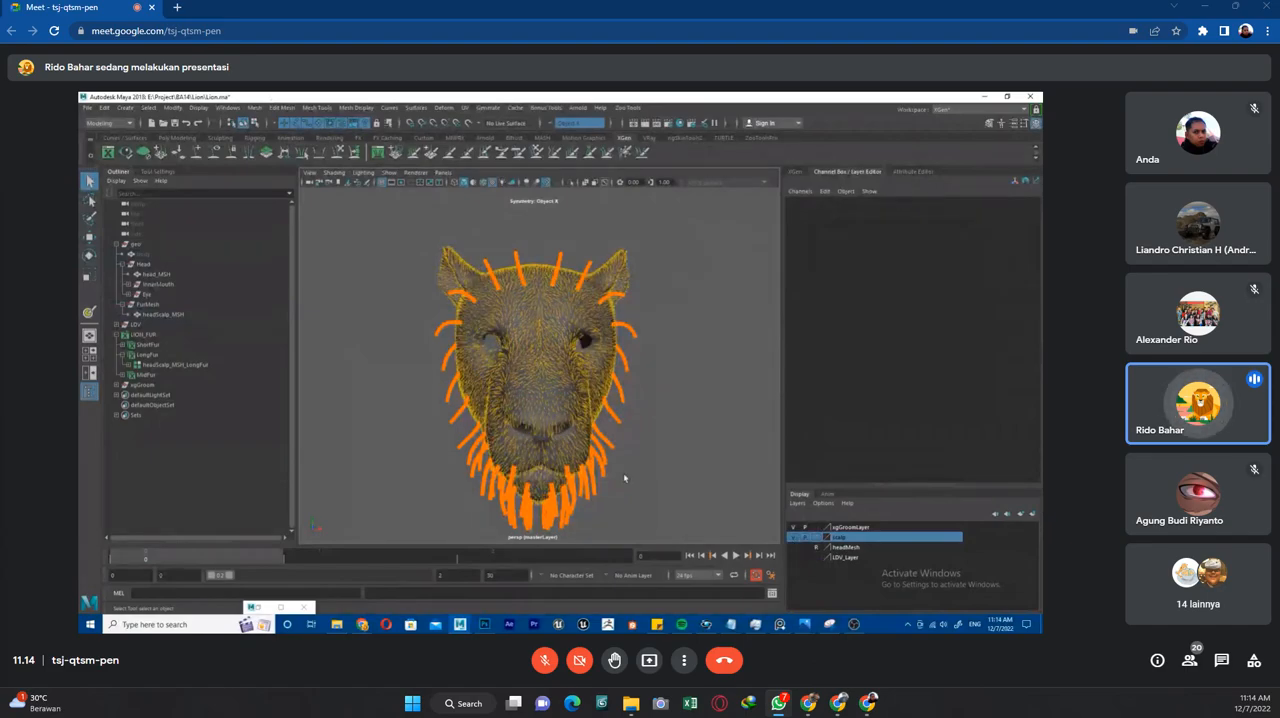
View the lion head from the side and open the modifiers of the MidFur description in the LION_FUR collection.
alt+drag(663, 409, 604, 342)
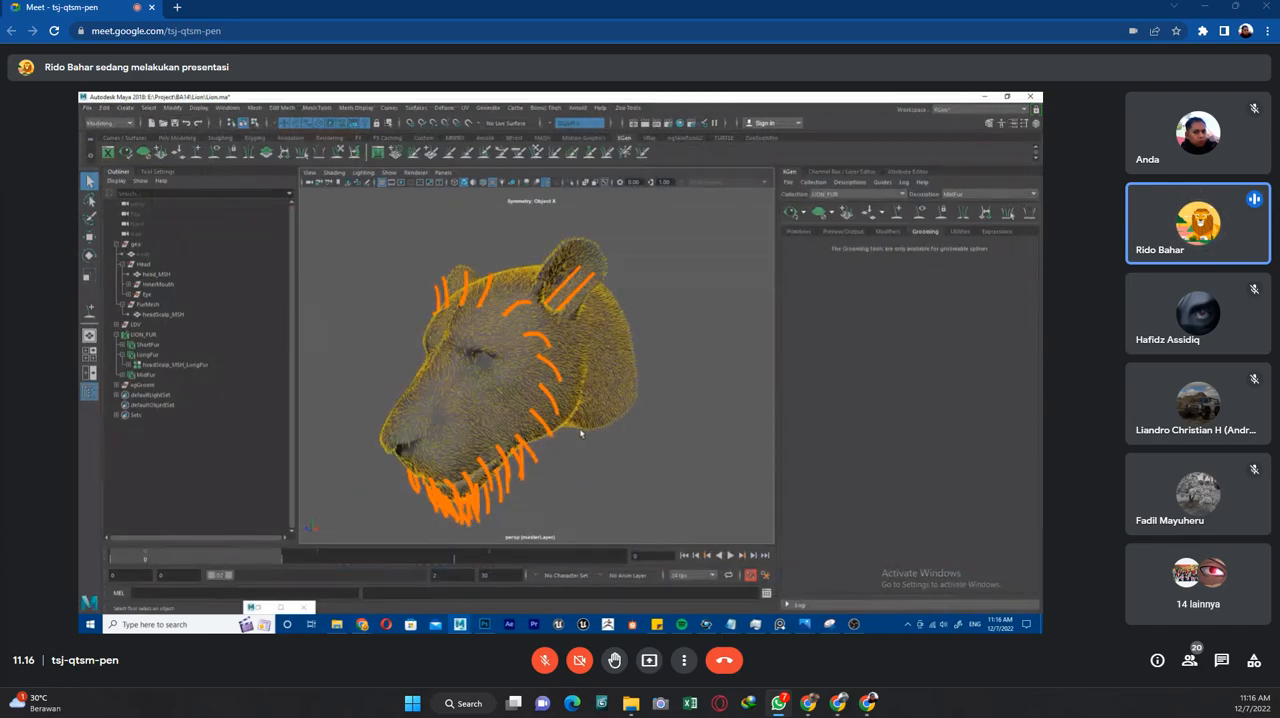
click(889, 231)
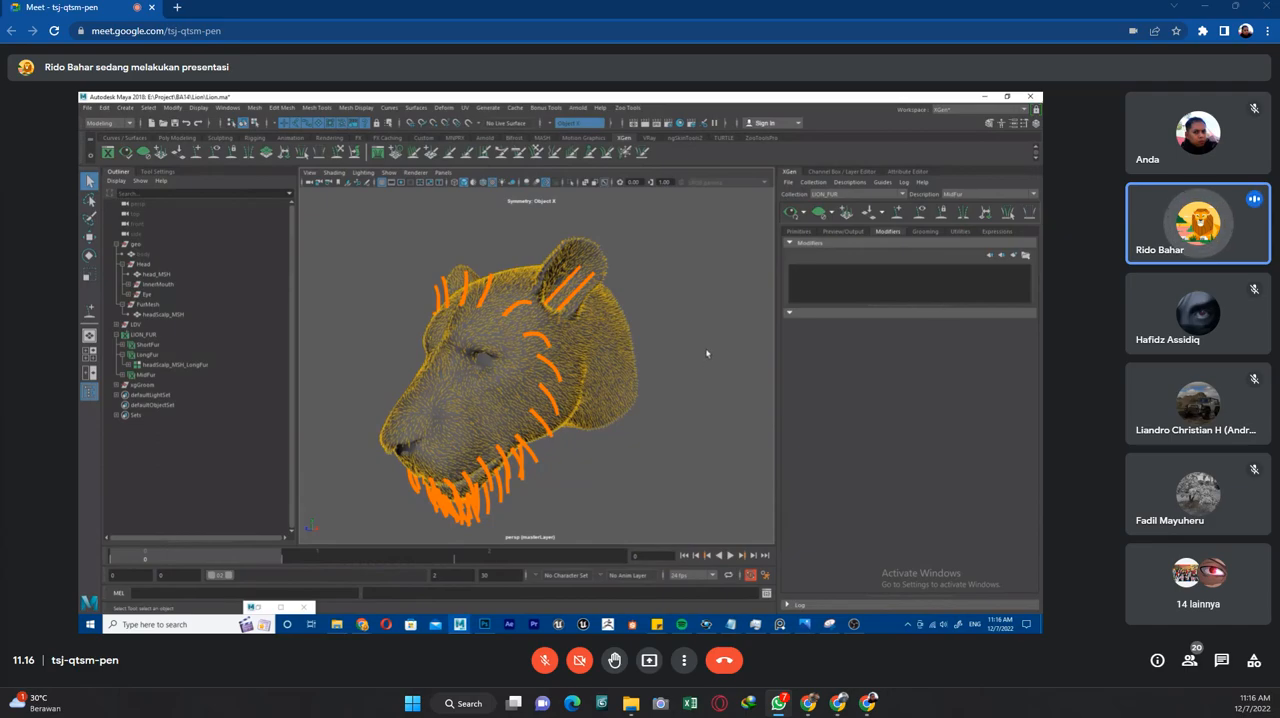